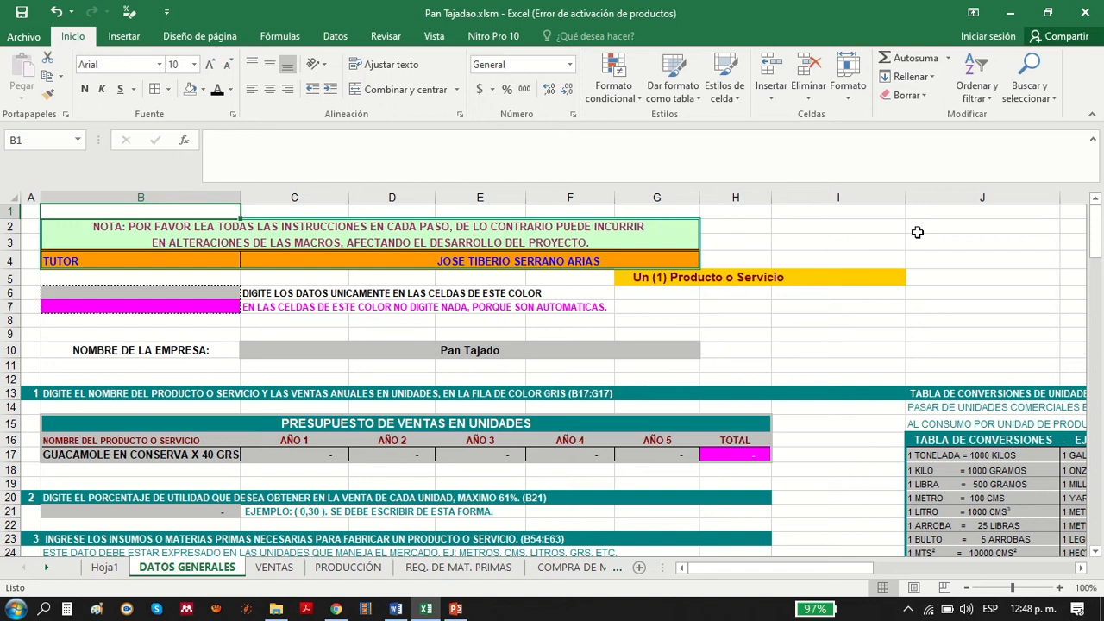
- Clear the product name from cell B17 of the unit sales budget
left_click(117, 455)
key("Delete")
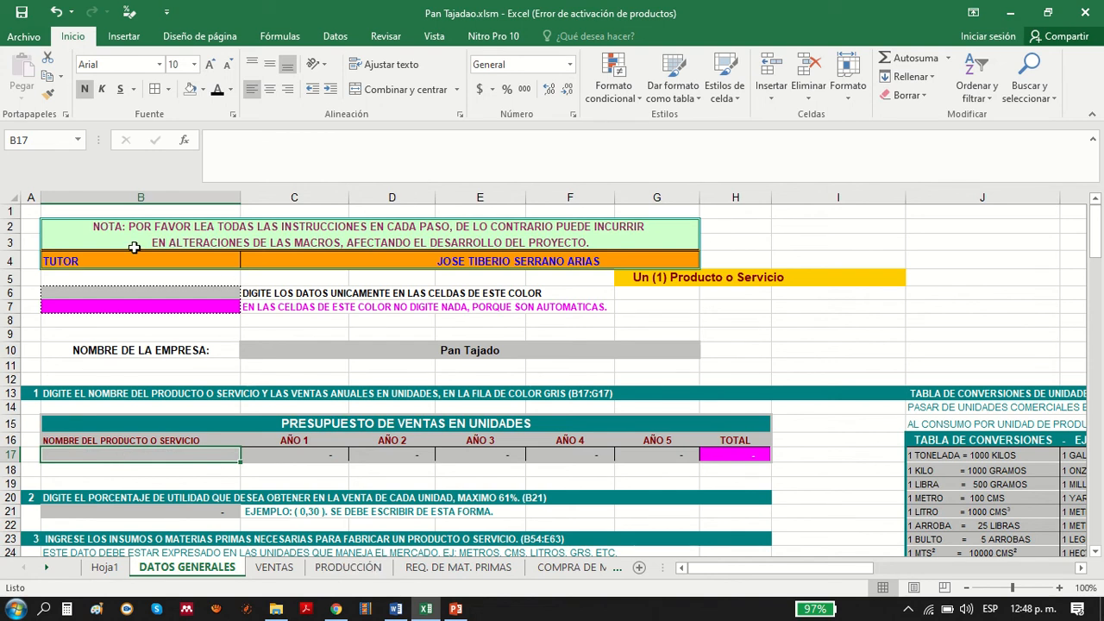
- Examine the company name field and the headings of the unit sales budget
left_click(450, 350)
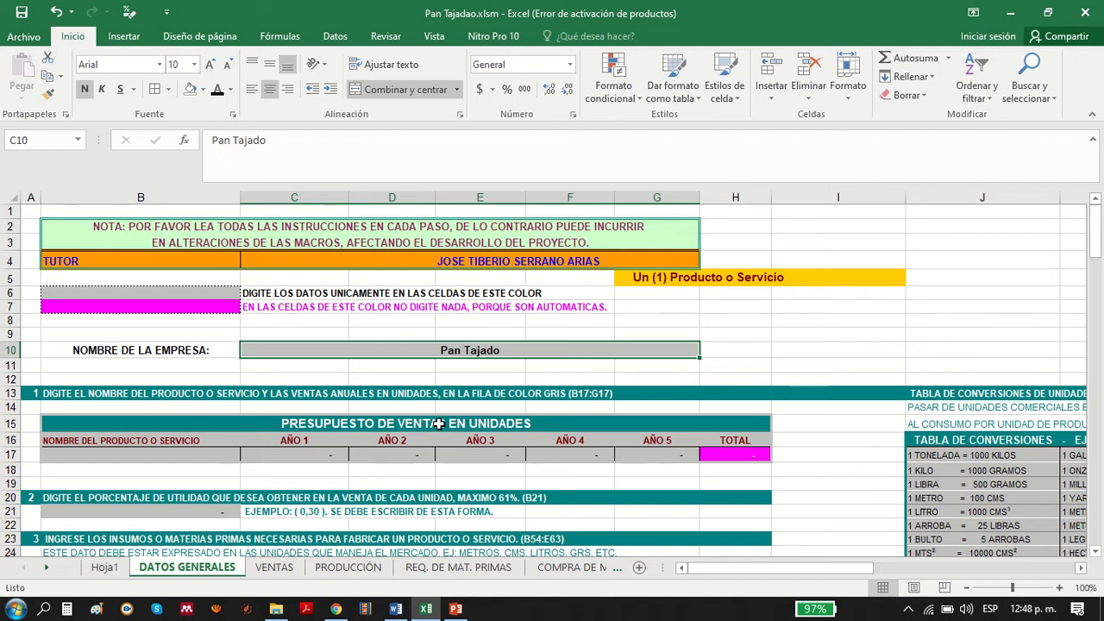
key("Down")
key("Down")
key("Down")
key("Down")
key("Down")
key("Down")
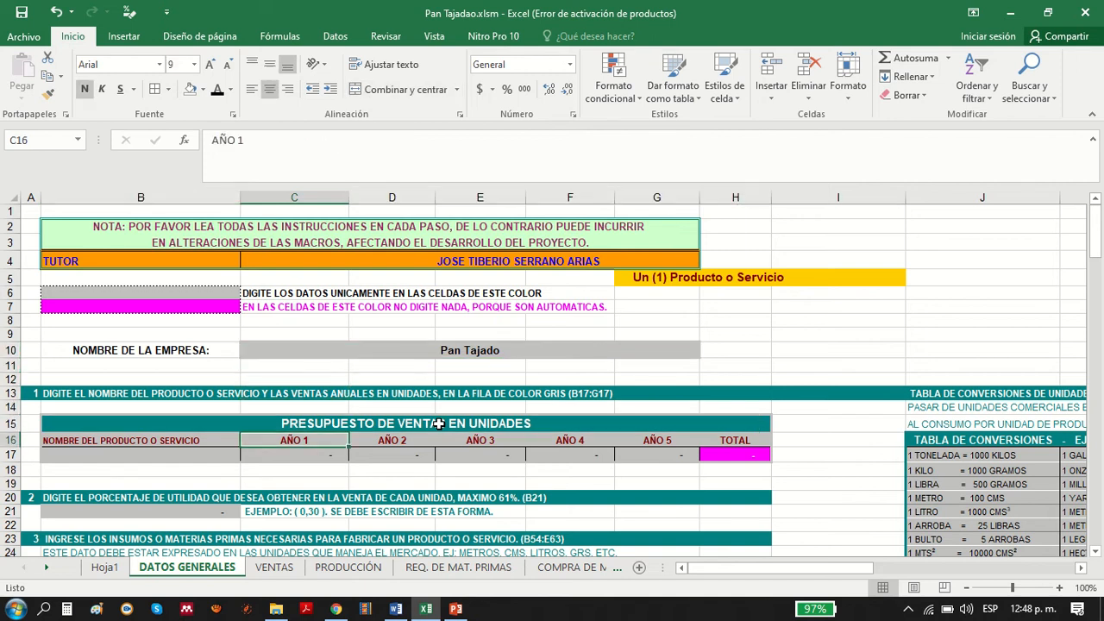
key("Up")
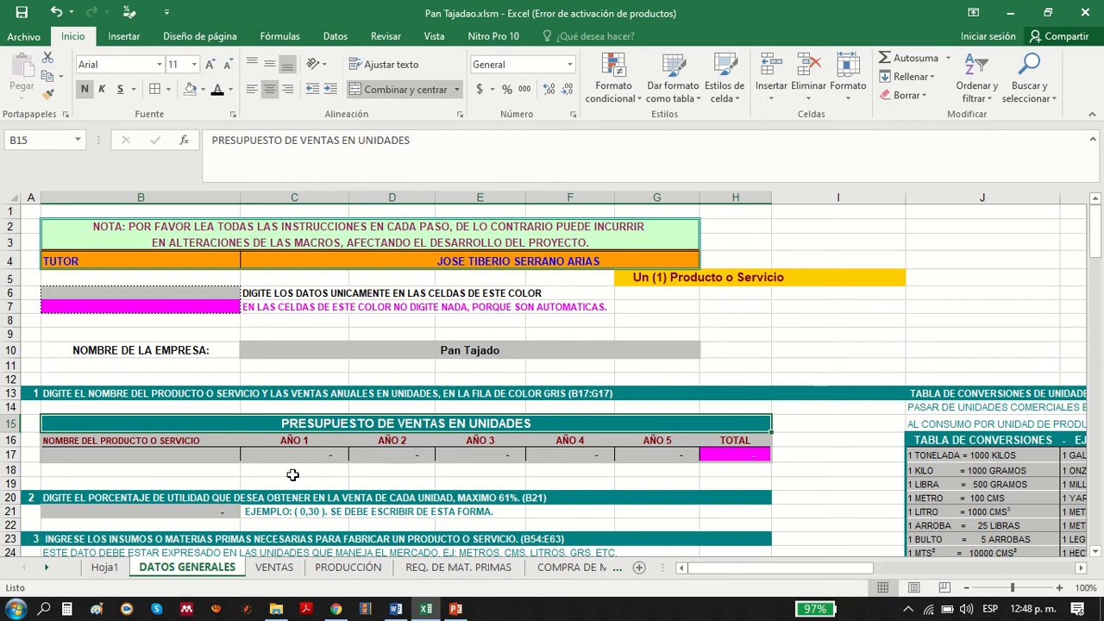
- Inspect the product name cell and the unit sales entries and growth formulas for years 1 to 5 in row 17
left_click(134, 453)
left_click(271, 457)
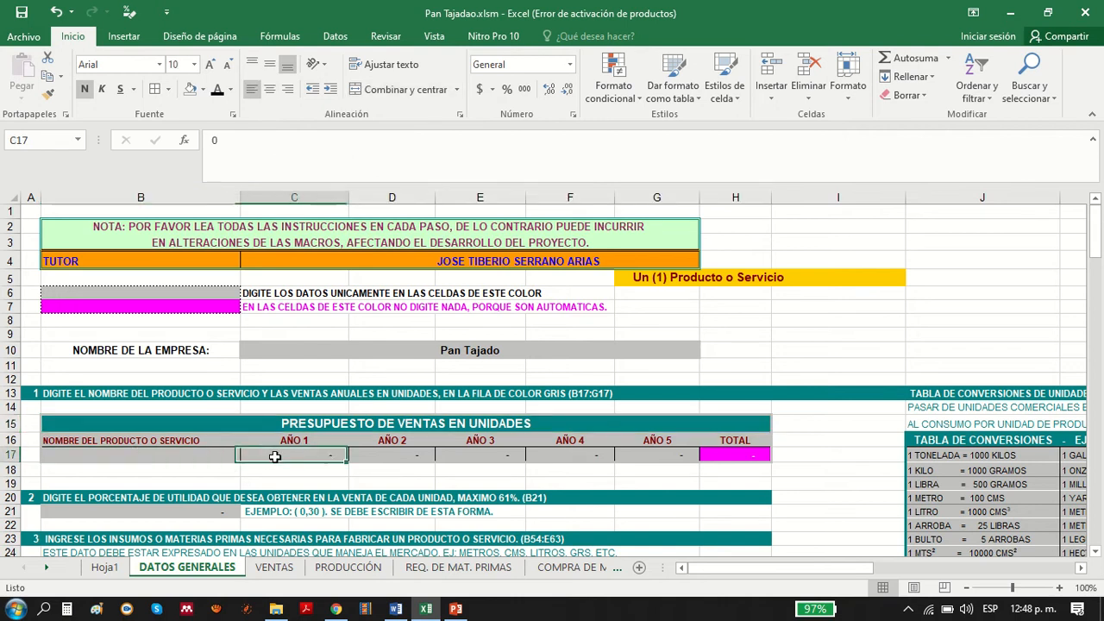
left_click(406, 470)
left_click(480, 456)
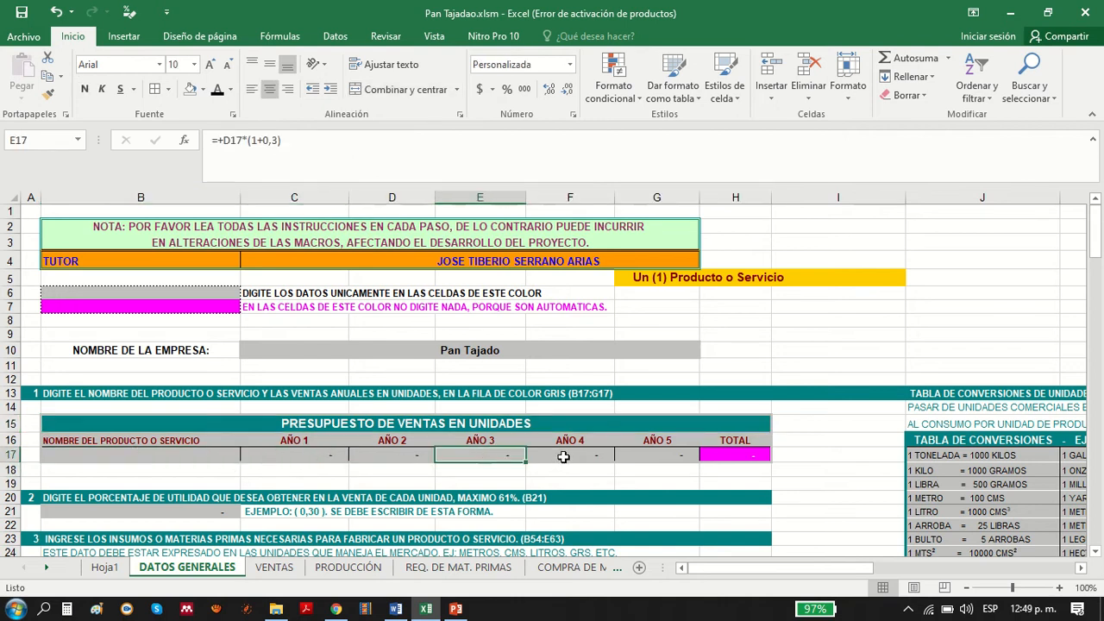
left_click(564, 455)
left_click(392, 456)
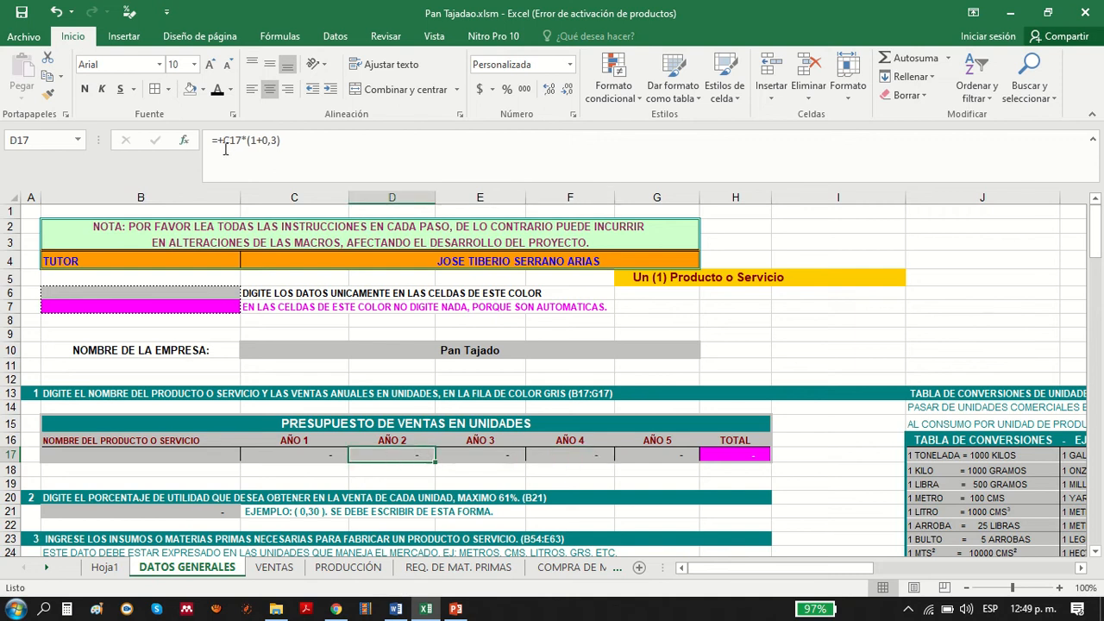
left_click(311, 456)
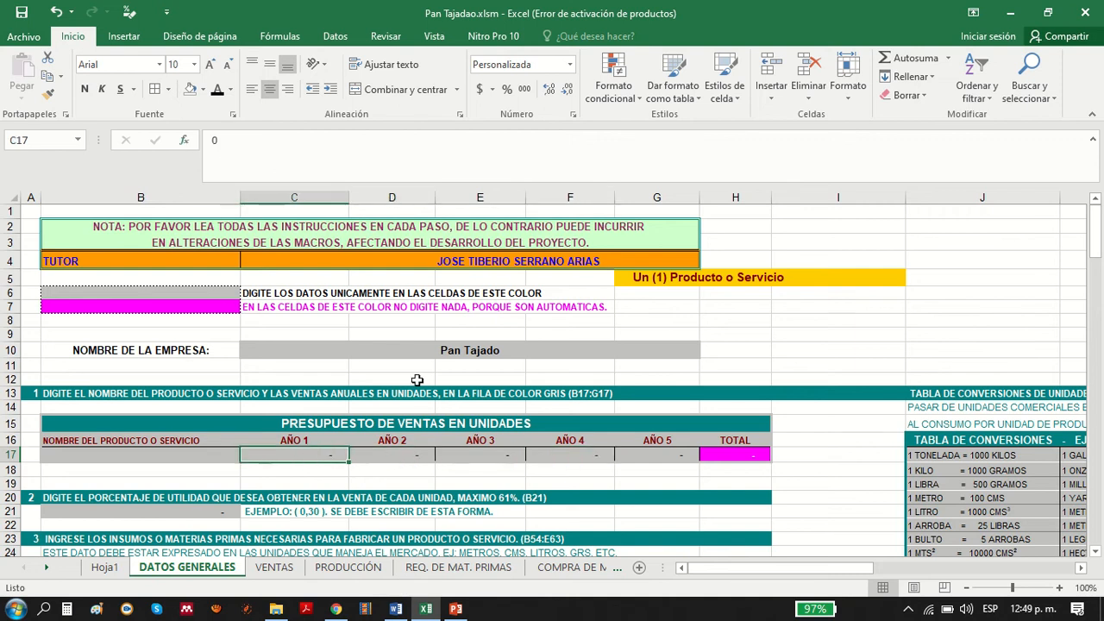
left_click(402, 455)
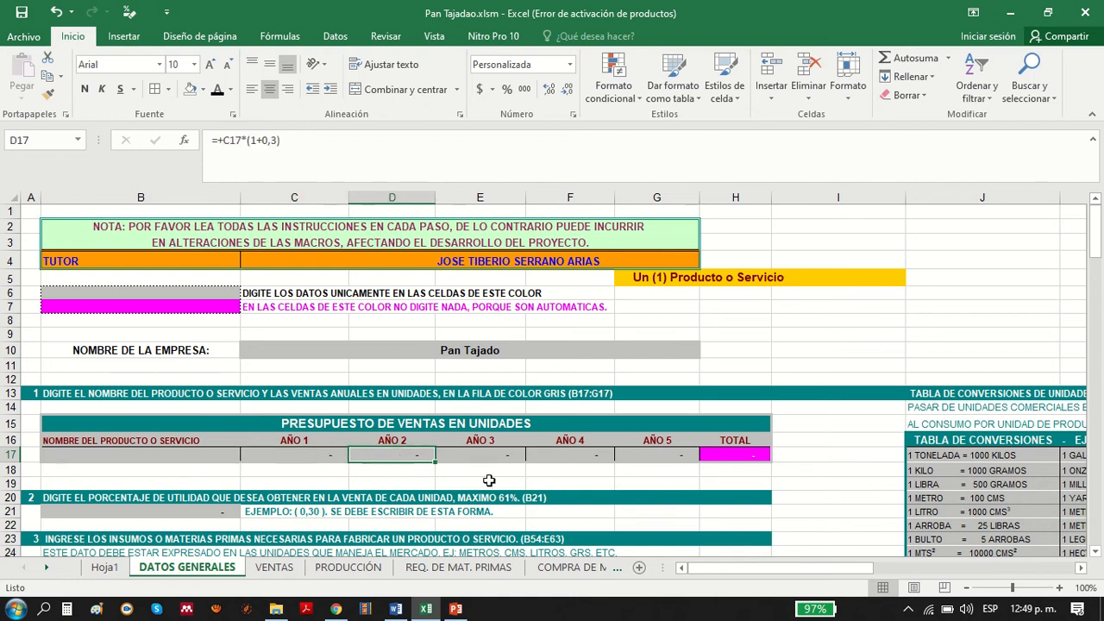
left_click(512, 454)
left_click(565, 459)
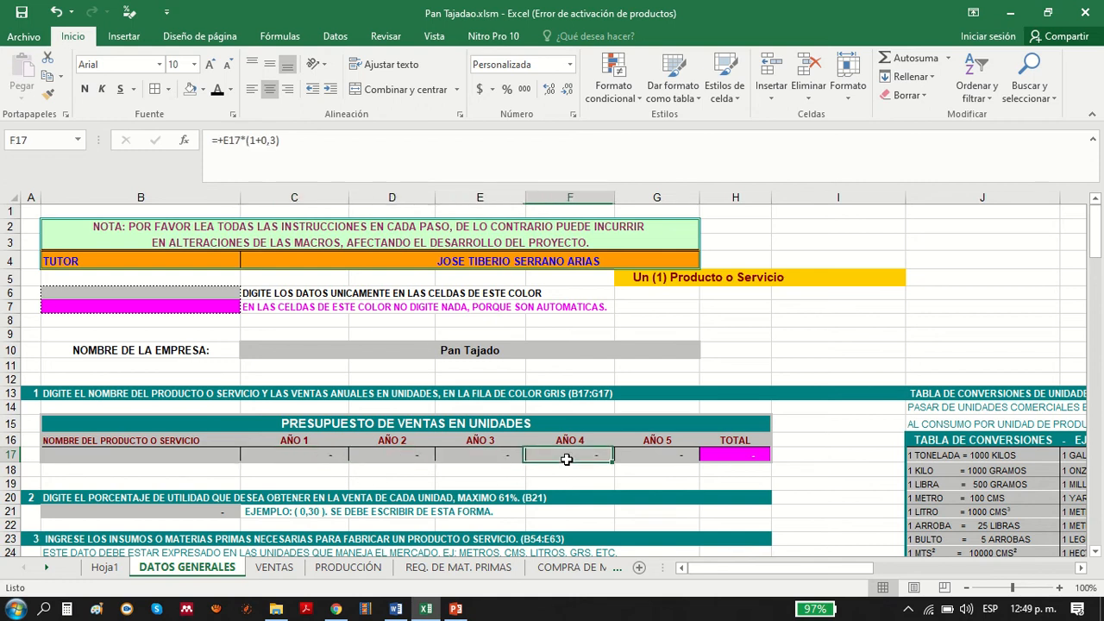
left_click(656, 461)
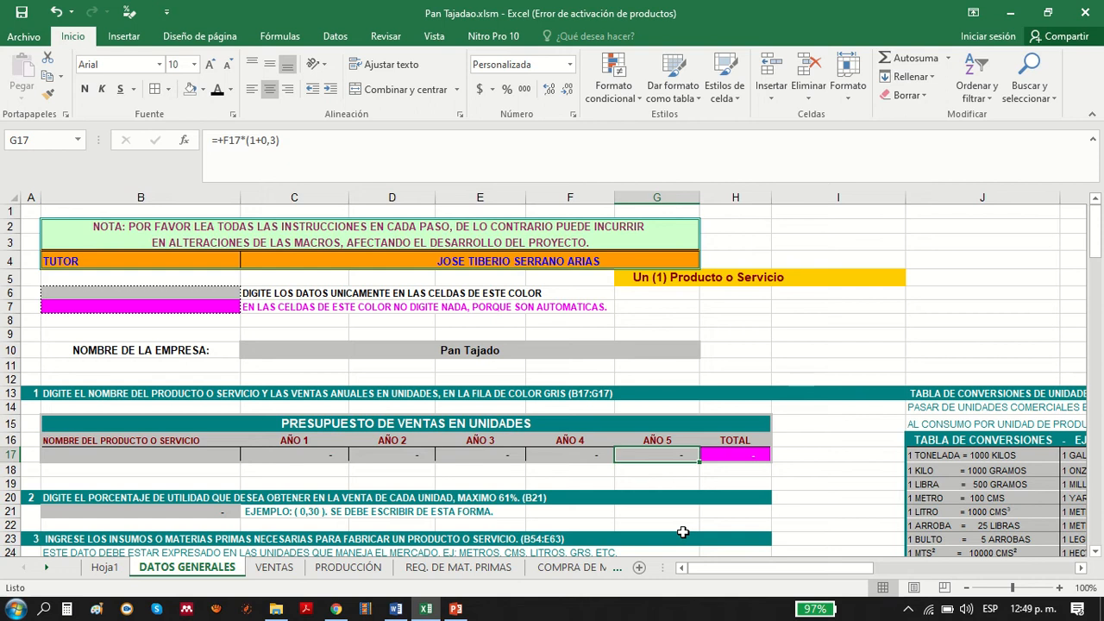
- Review the raw materials, pre-operating expenses, production labor and indirect manufacturing cost sections of the general data sheet
left_click_drag(1099, 226, 1100, 278)
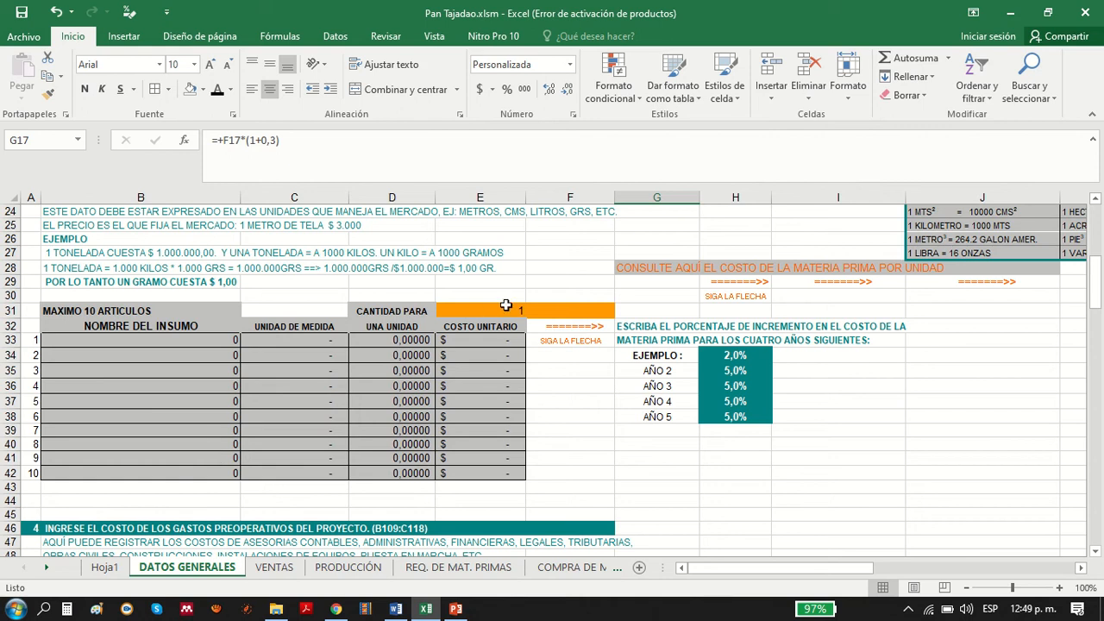
left_click(506, 309)
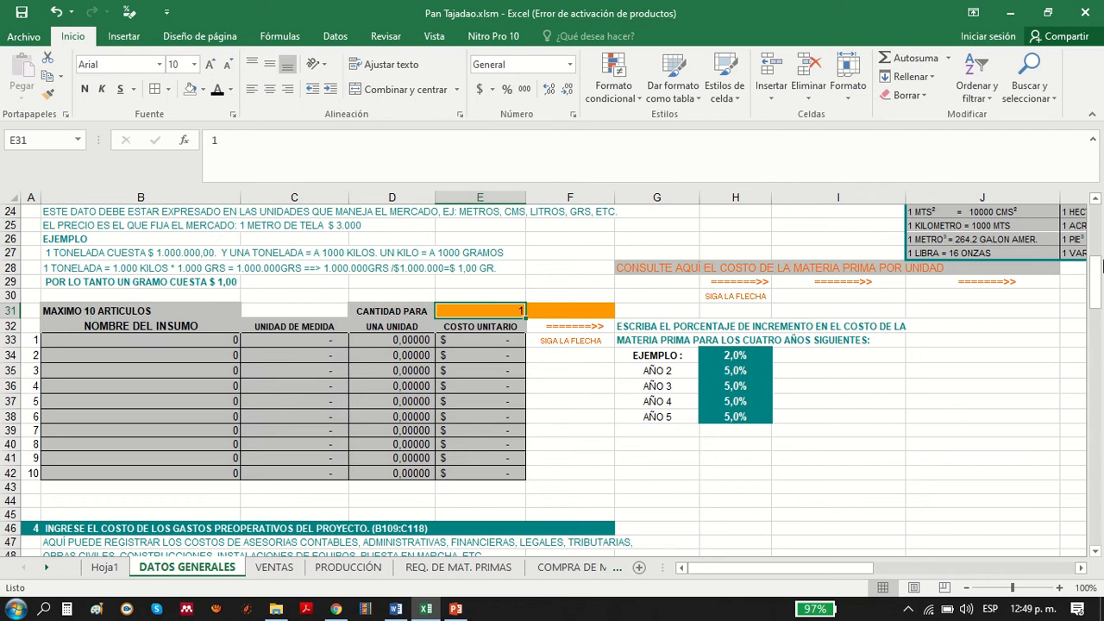
left_click_drag(1096, 274, 1097, 312)
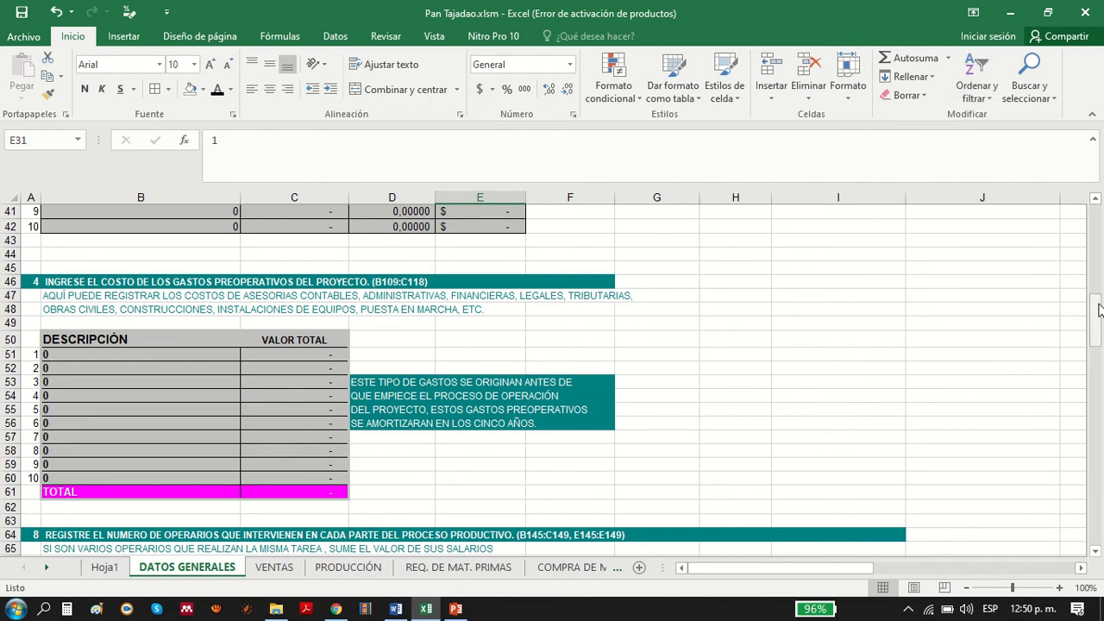
left_click_drag(1097, 310, 1095, 328)
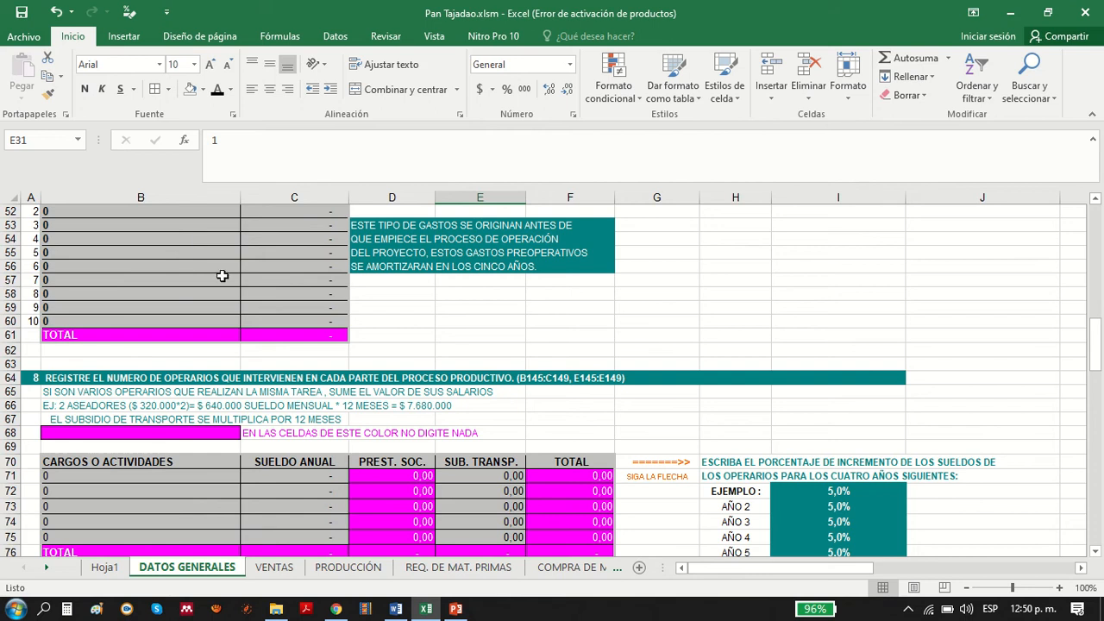
left_click_drag(1098, 338, 1098, 359)
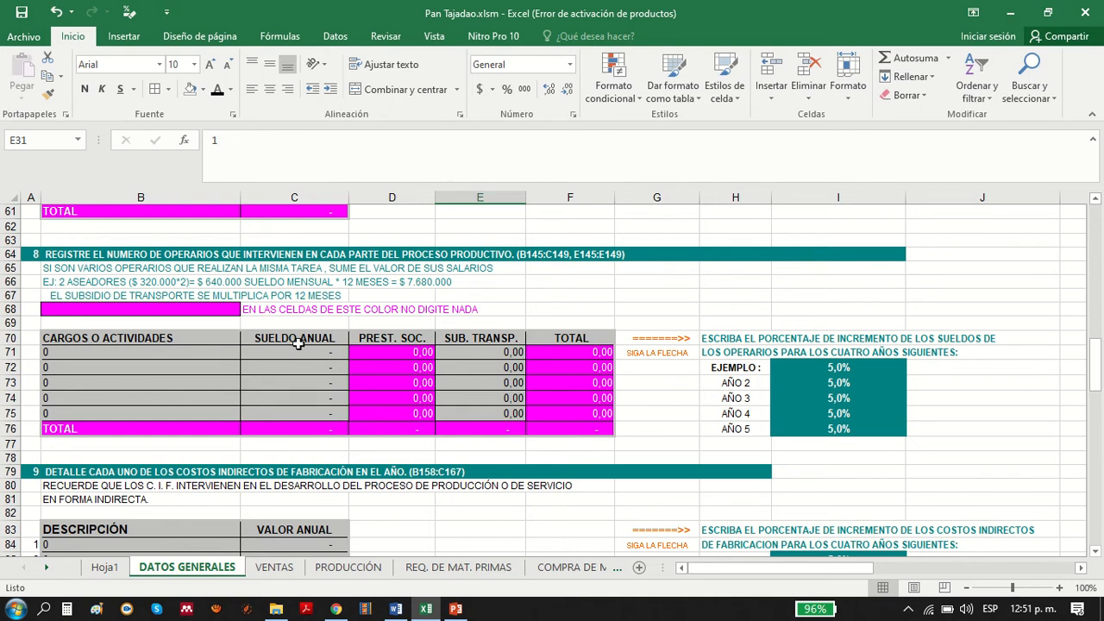
left_click_drag(1095, 362, 1098, 393)
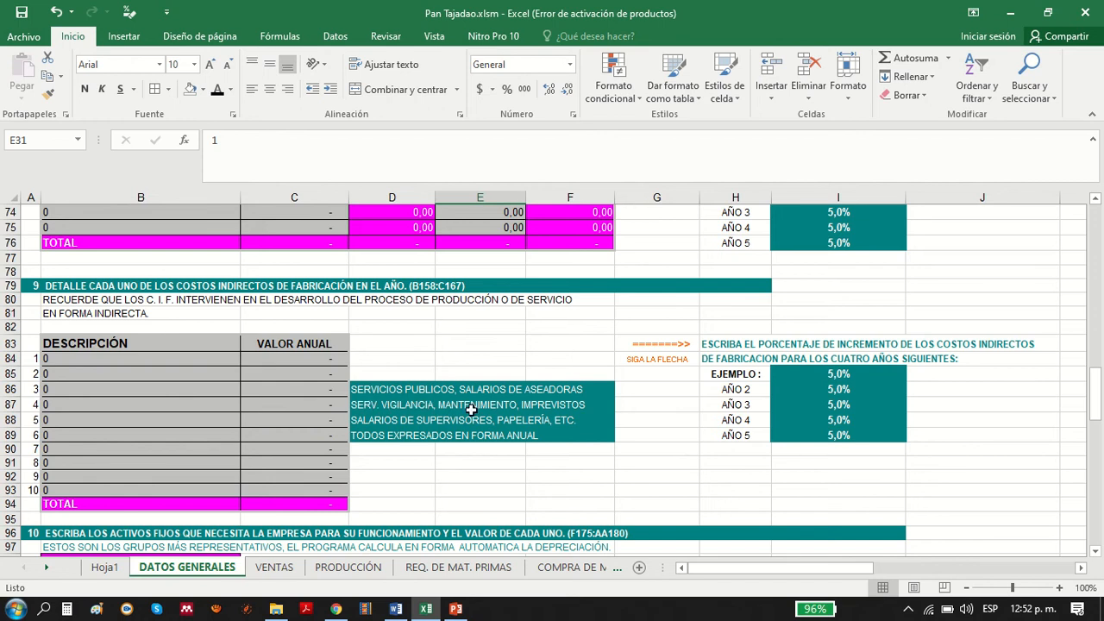
- Examine the fixed assets section and its detail tables, from computer equipment and buildings through vehicles, machinery and furniture to land
left_click(1095, 551)
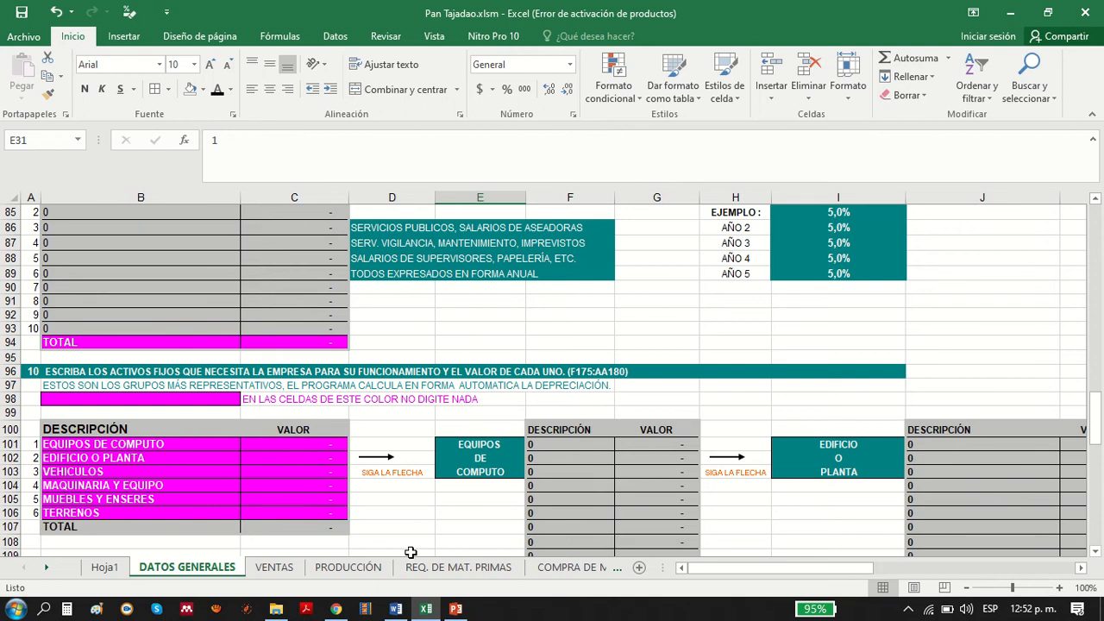
left_click(482, 458)
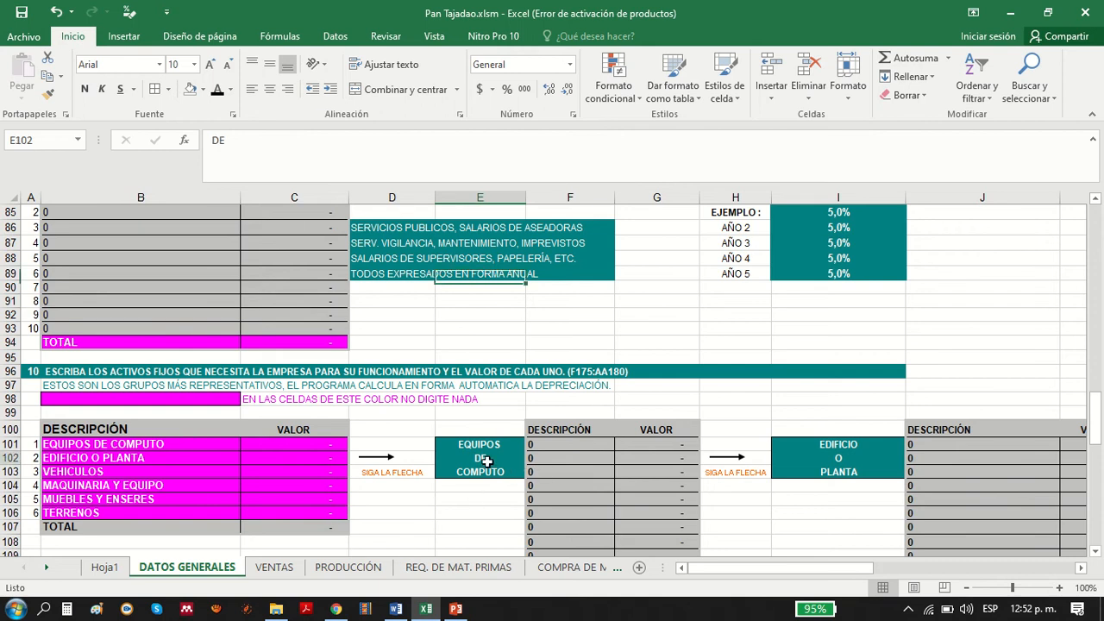
left_click_drag(481, 444, 485, 475)
left_click_drag(842, 443, 814, 486)
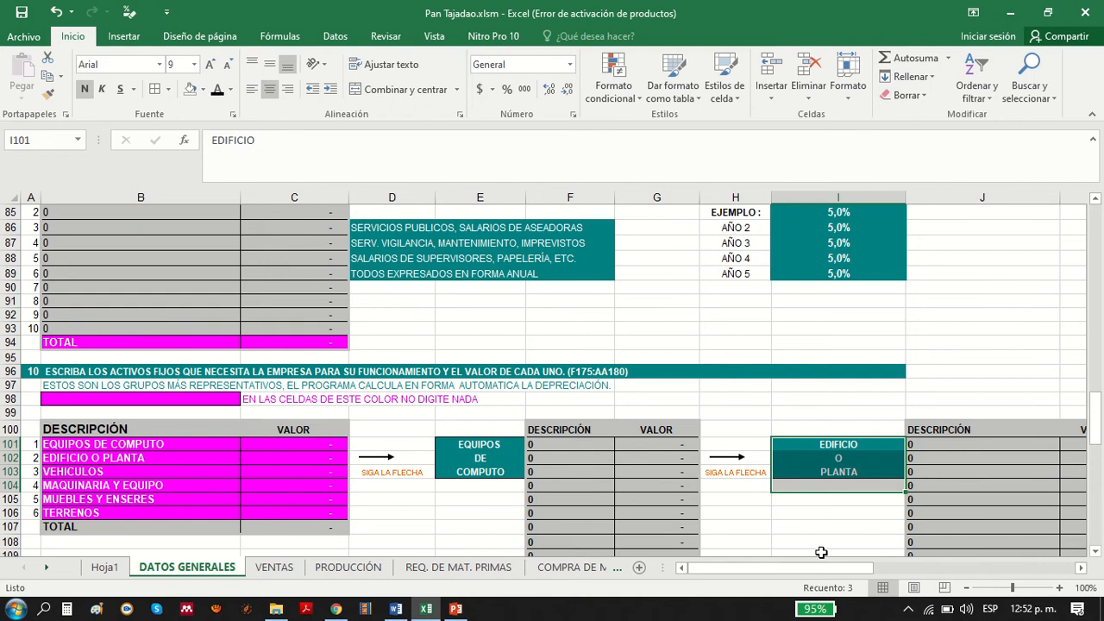
left_click(1081, 570)
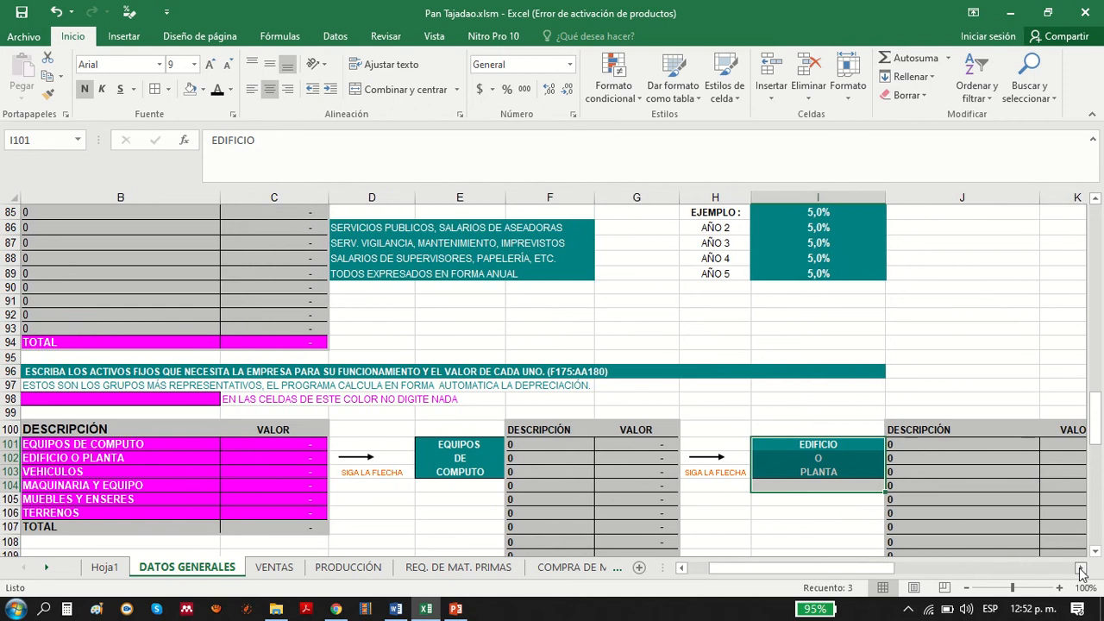
left_click(503, 459)
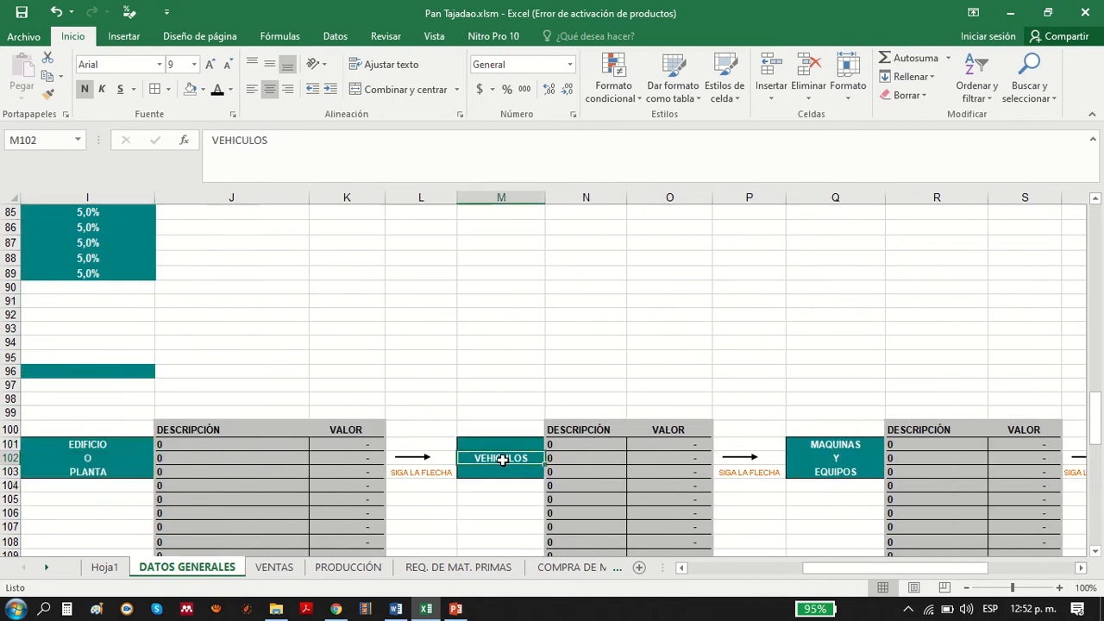
left_click(836, 457)
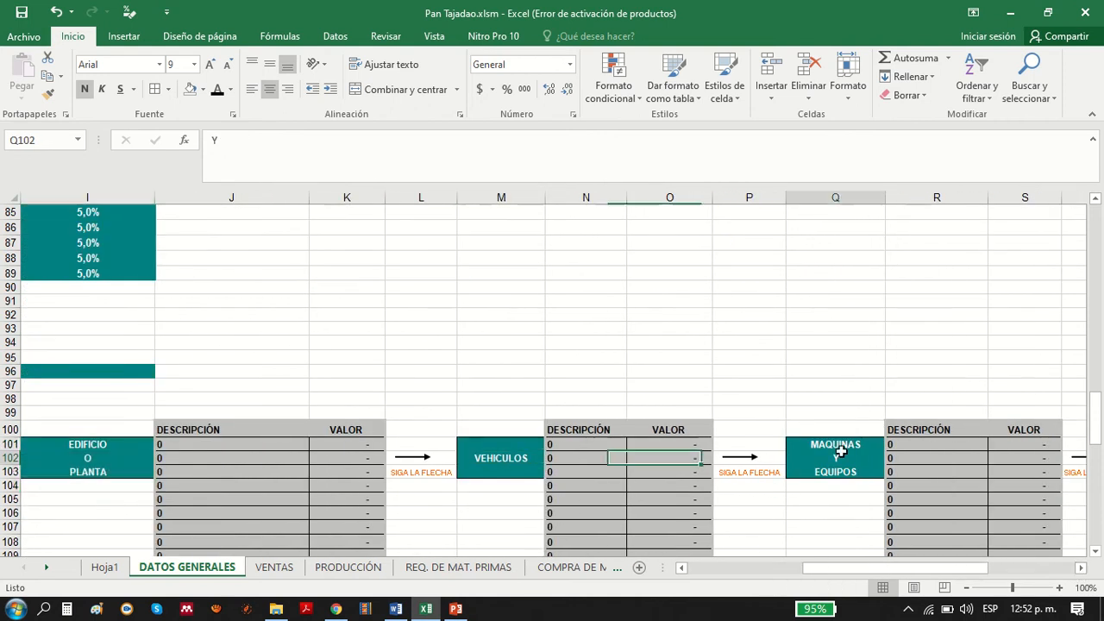
left_click(1080, 569)
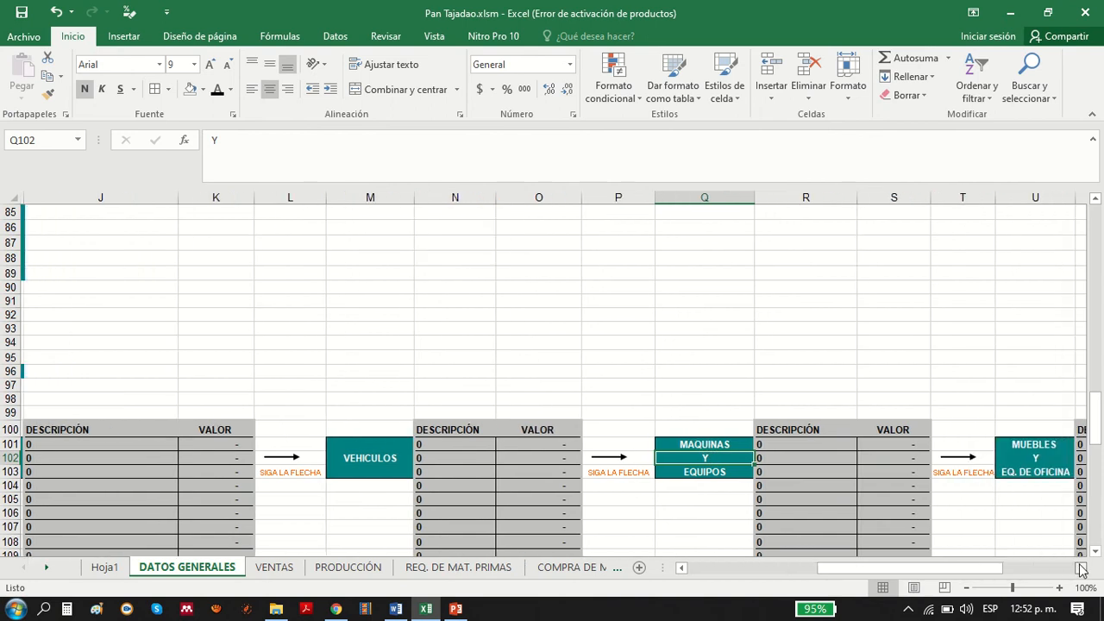
left_click(1022, 472)
left_click(1080, 568)
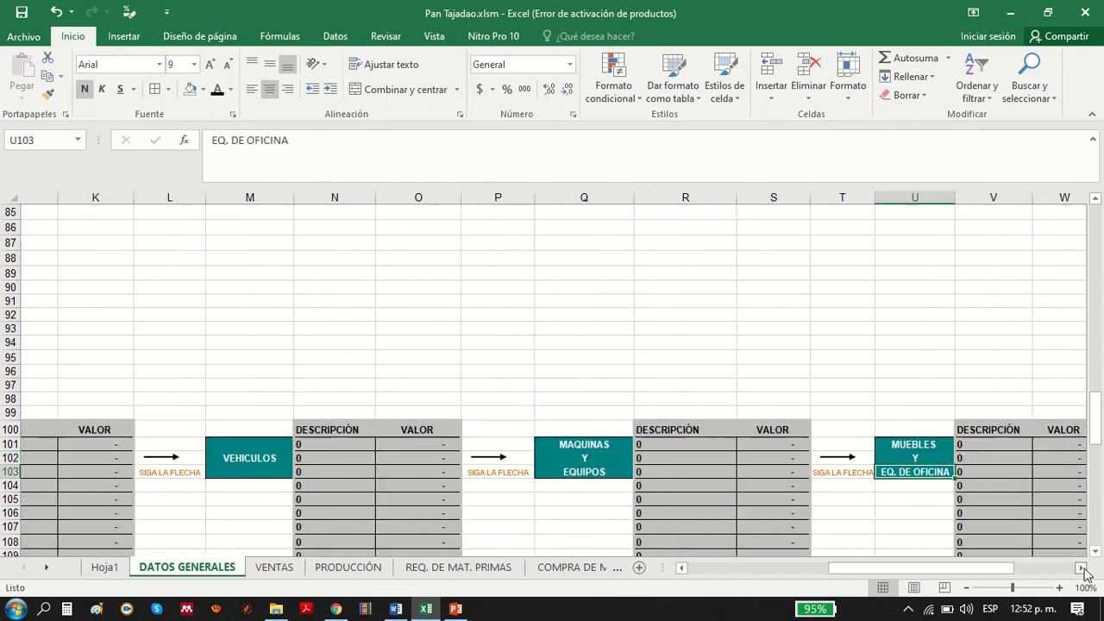
left_click(1080, 567)
left_click(1080, 567)
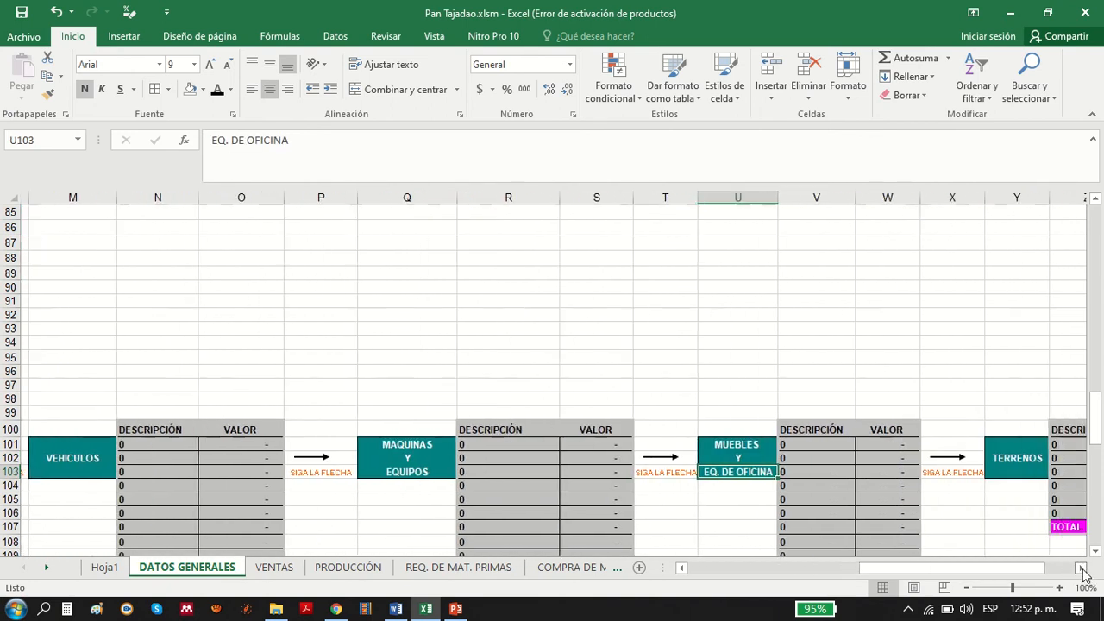
left_click(1080, 567)
left_click(903, 457)
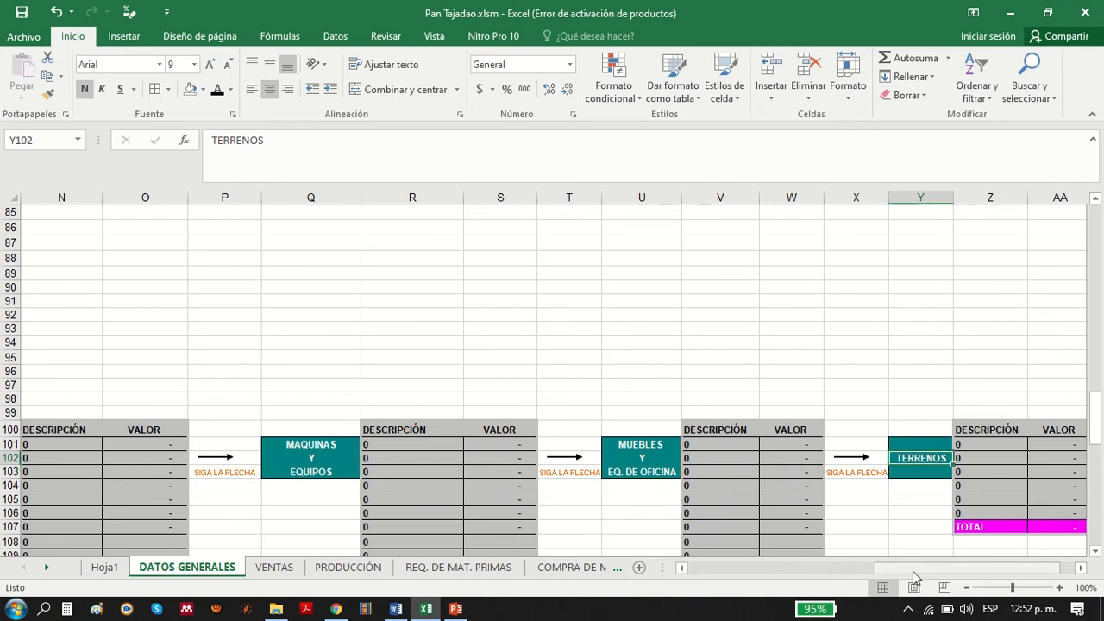
left_click_drag(917, 569, 730, 571)
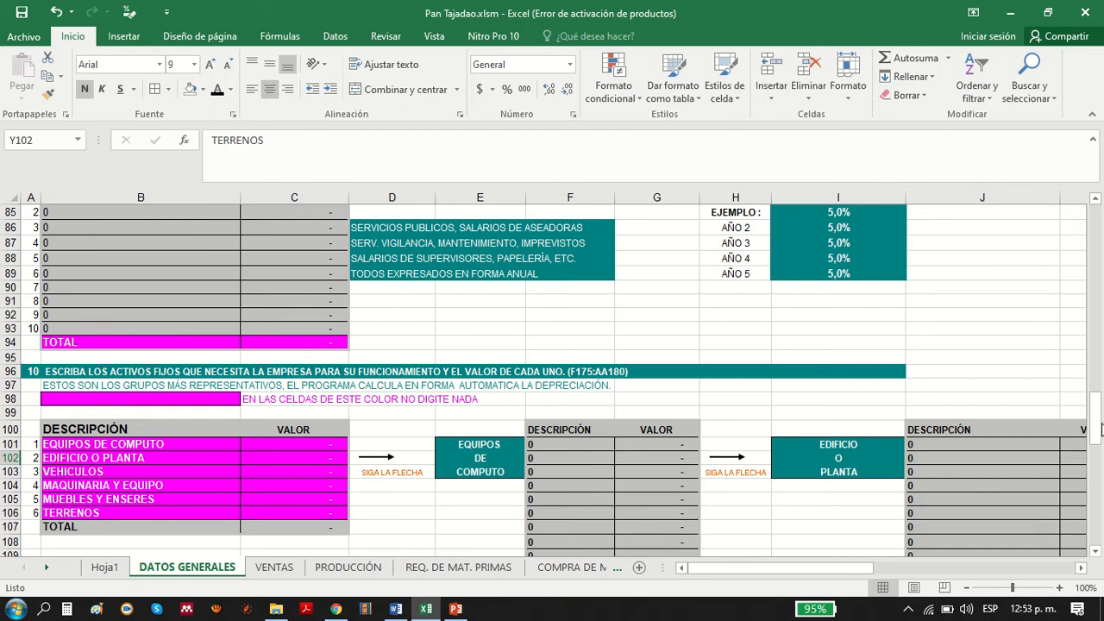
- Replace the annual sales expense descriptions in B129:B136 with 0
left_click_drag(1098, 430, 1099, 460)
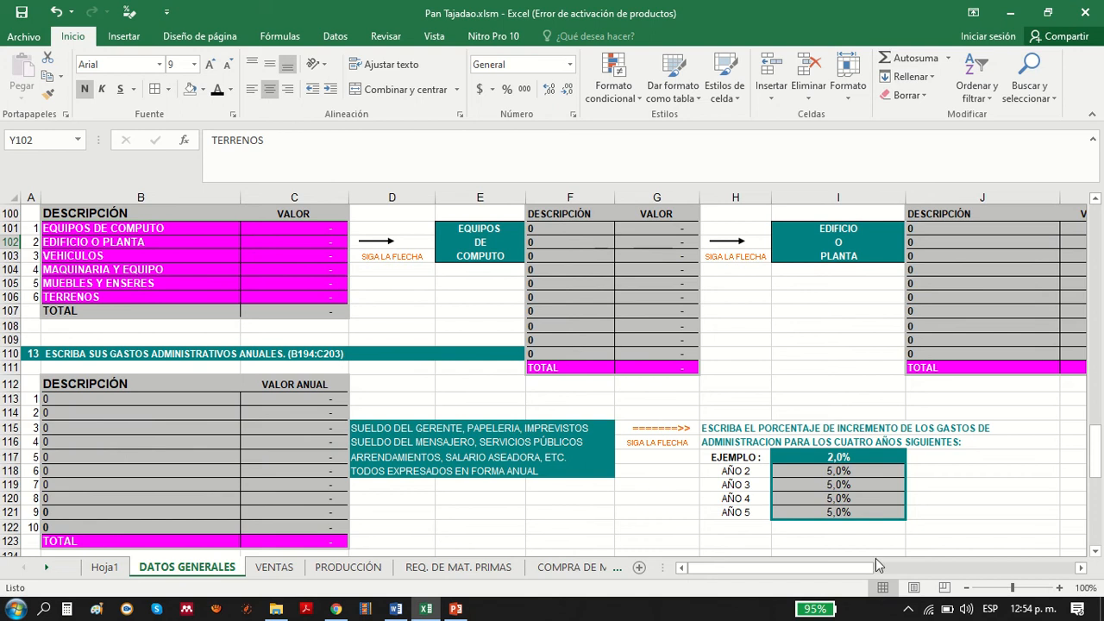
scroll(1093, 552, "down", 6)
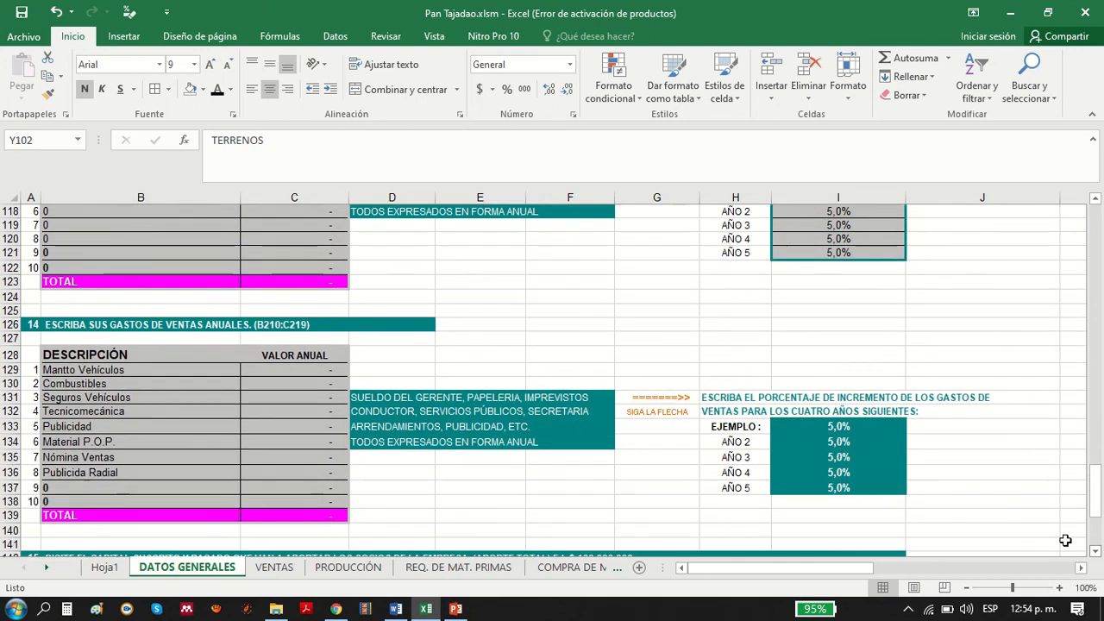
left_click_drag(84, 369, 89, 474)
left_click(76, 369)
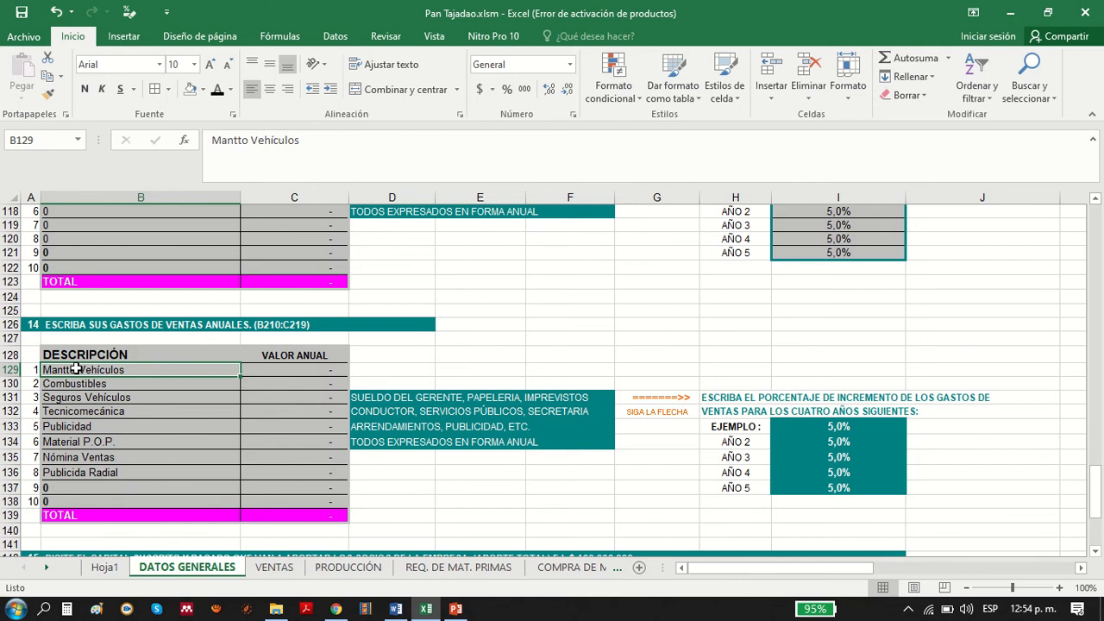
key("Delete")
type("0")
key("Return")
left_click(76, 369)
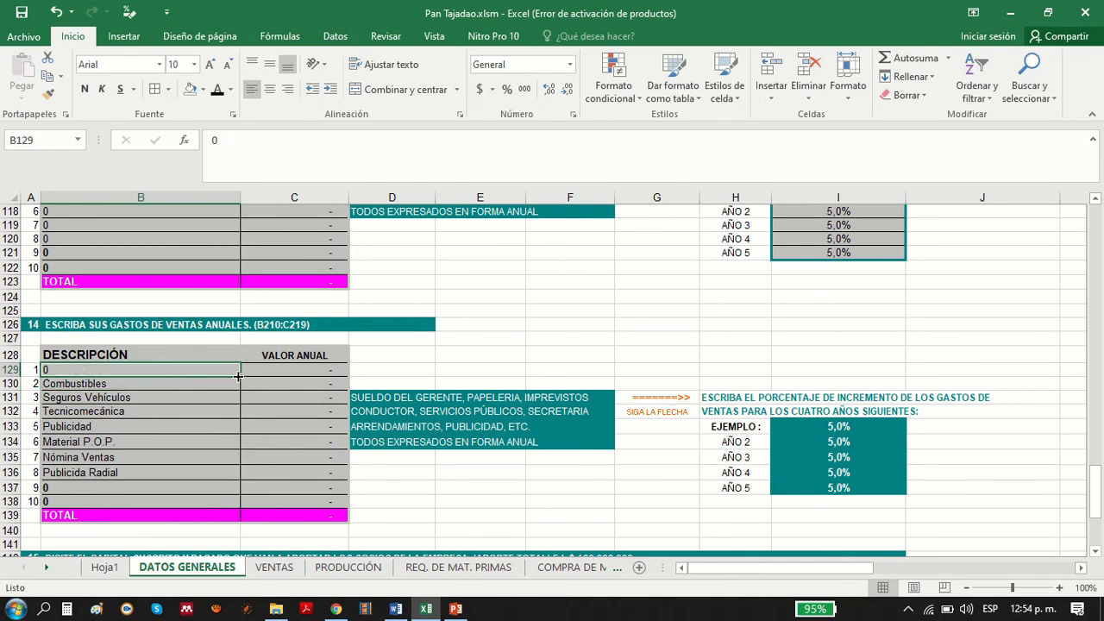
left_click_drag(240, 376, 247, 491)
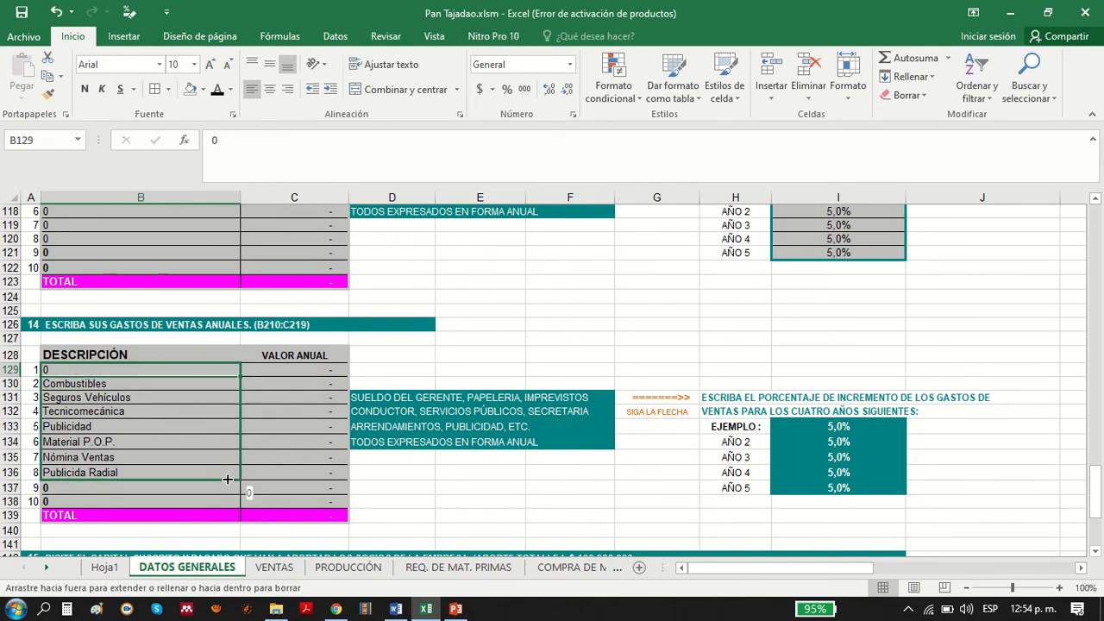
left_click(413, 512)
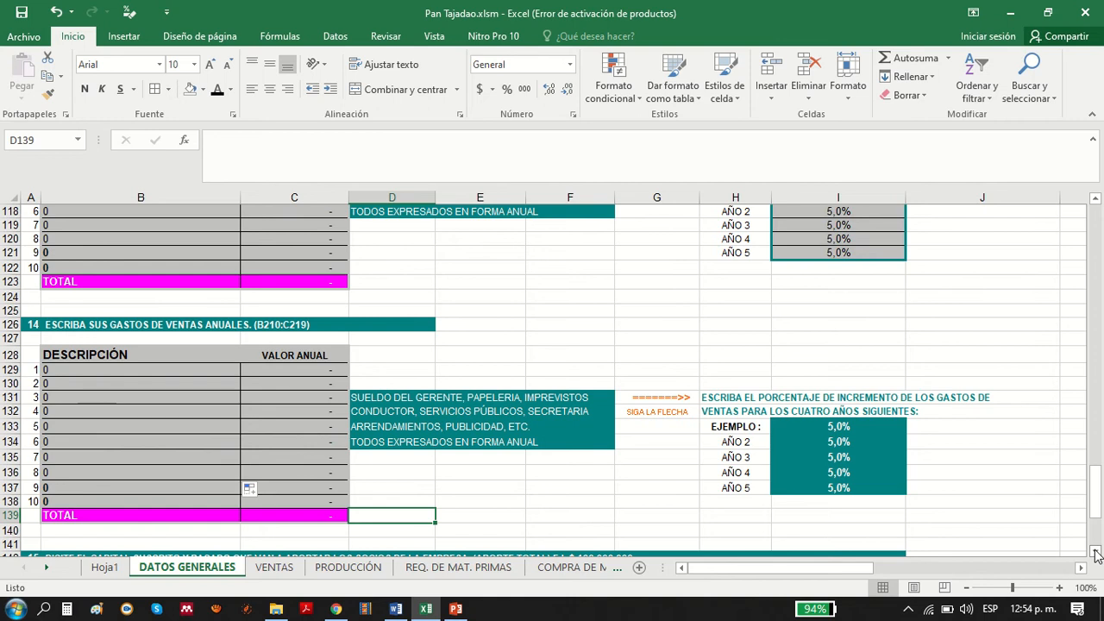
left_click(298, 402)
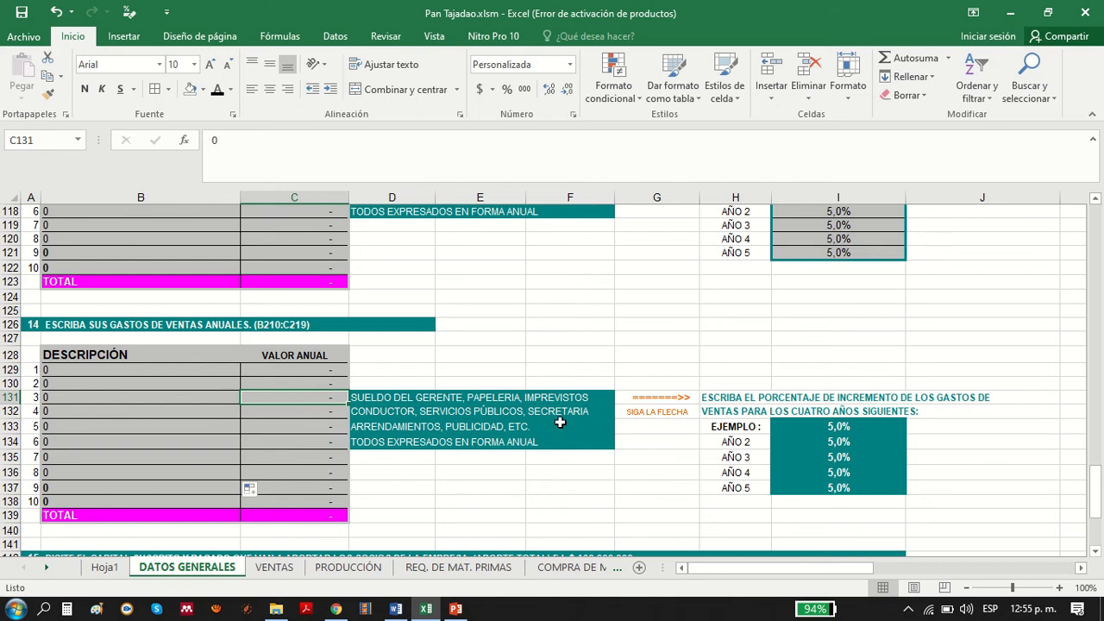
- Review the partners' capital cell in section 15 and the loan amount, number of installments and interest rate cells in section 16
left_click(1094, 551)
left_click(1094, 553)
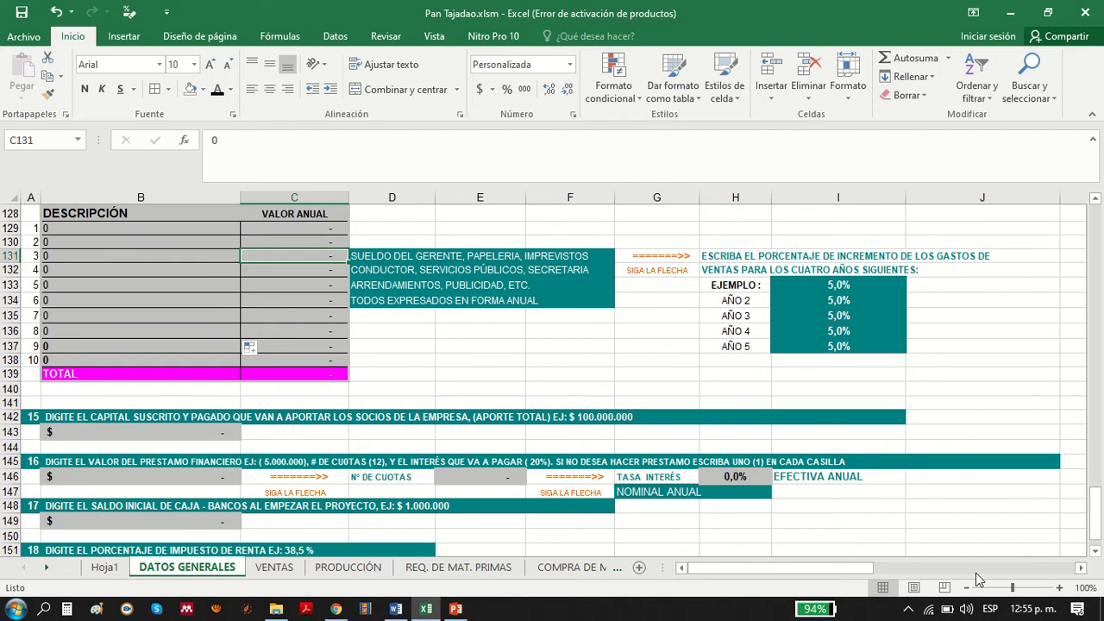
left_click(138, 436)
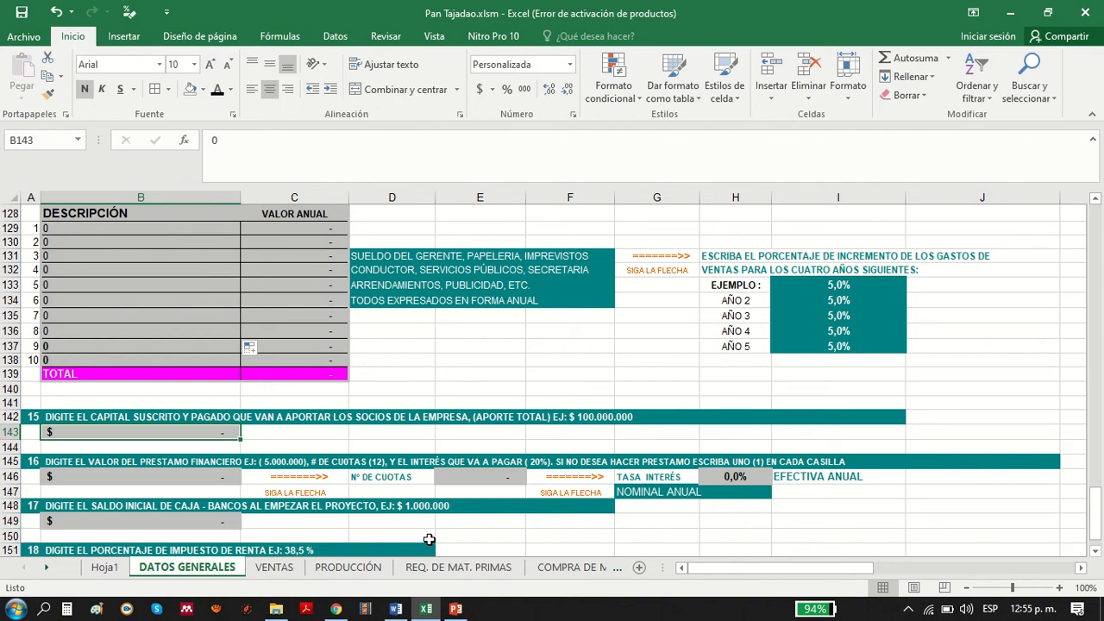
left_click(160, 478)
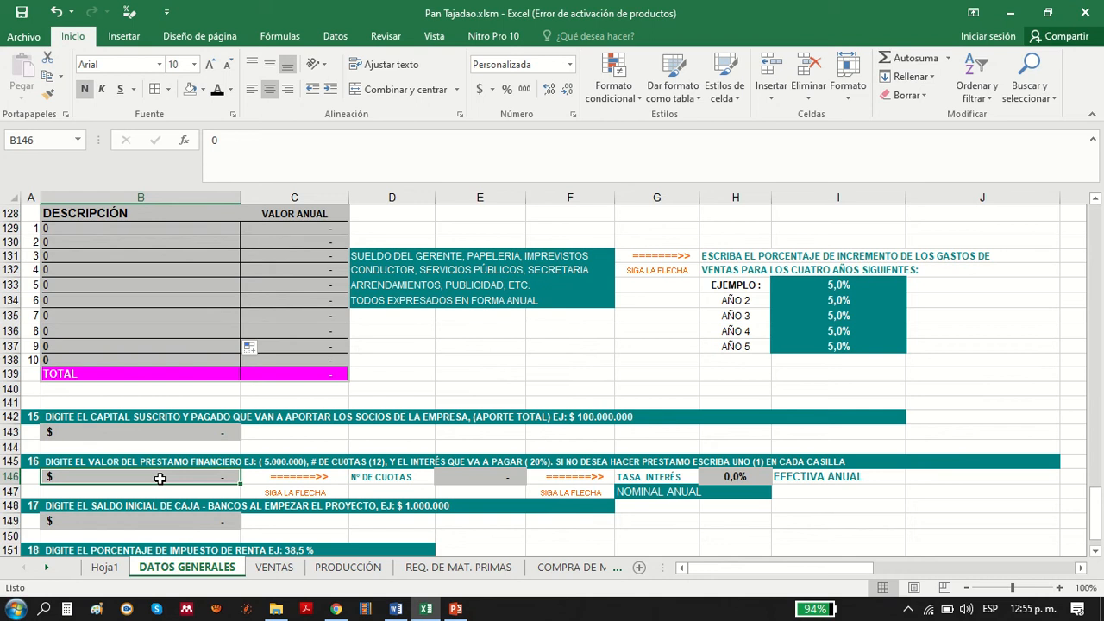
left_click(497, 478)
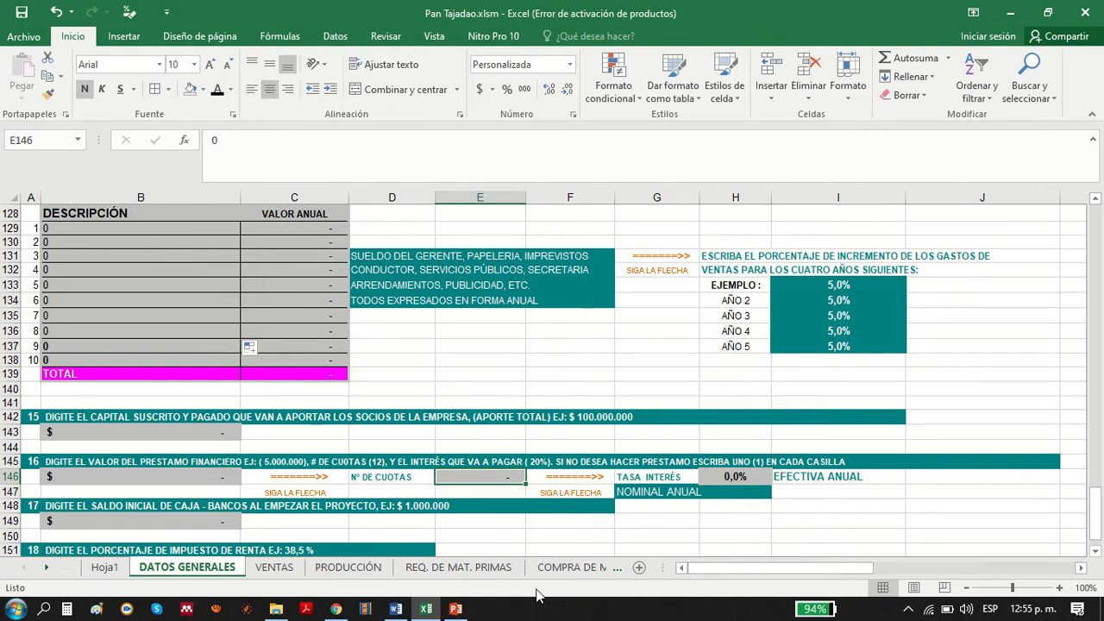
left_click(736, 478)
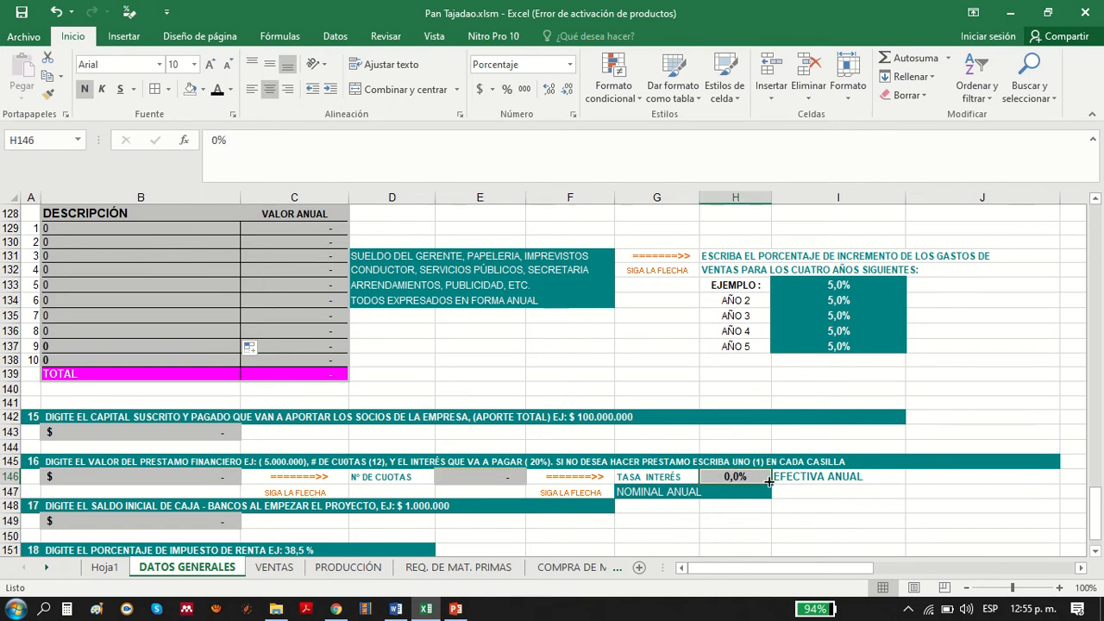
left_click(796, 479)
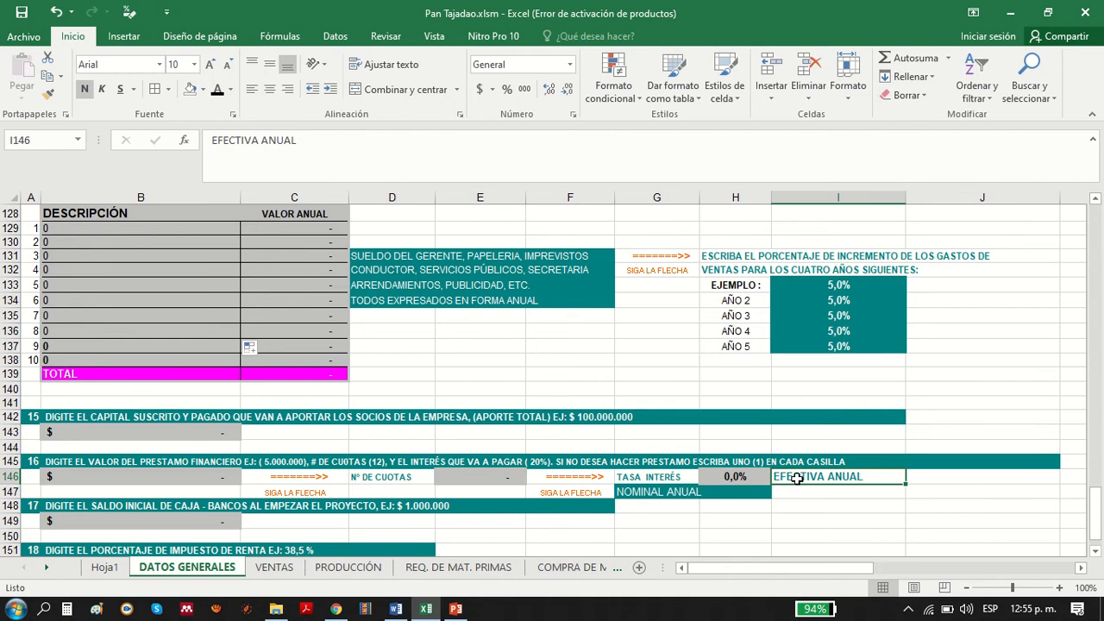
- Check the opening cash and bank balance cell B149 and the income tax percentage cell B152
left_click(136, 522)
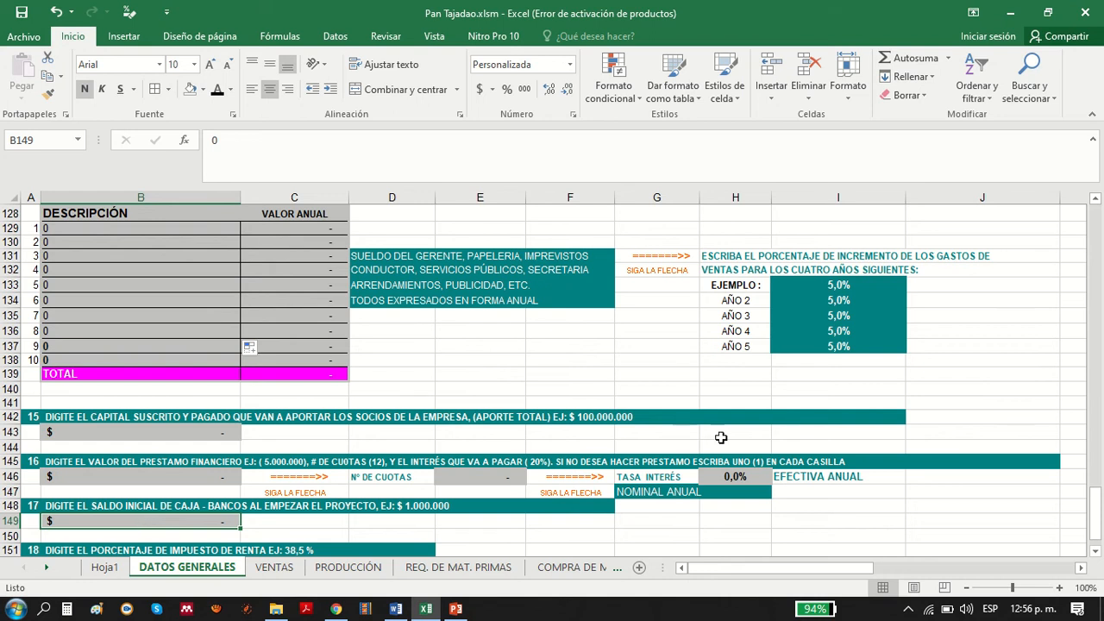
left_click(1097, 552)
left_click(1097, 552)
left_click(1097, 552)
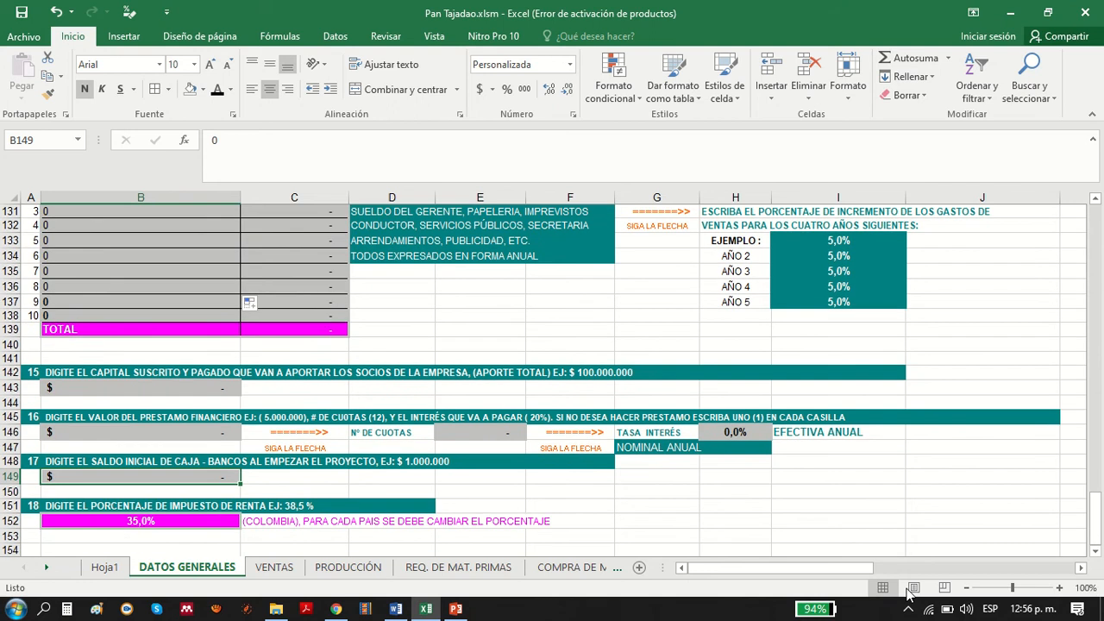
left_click(126, 515)
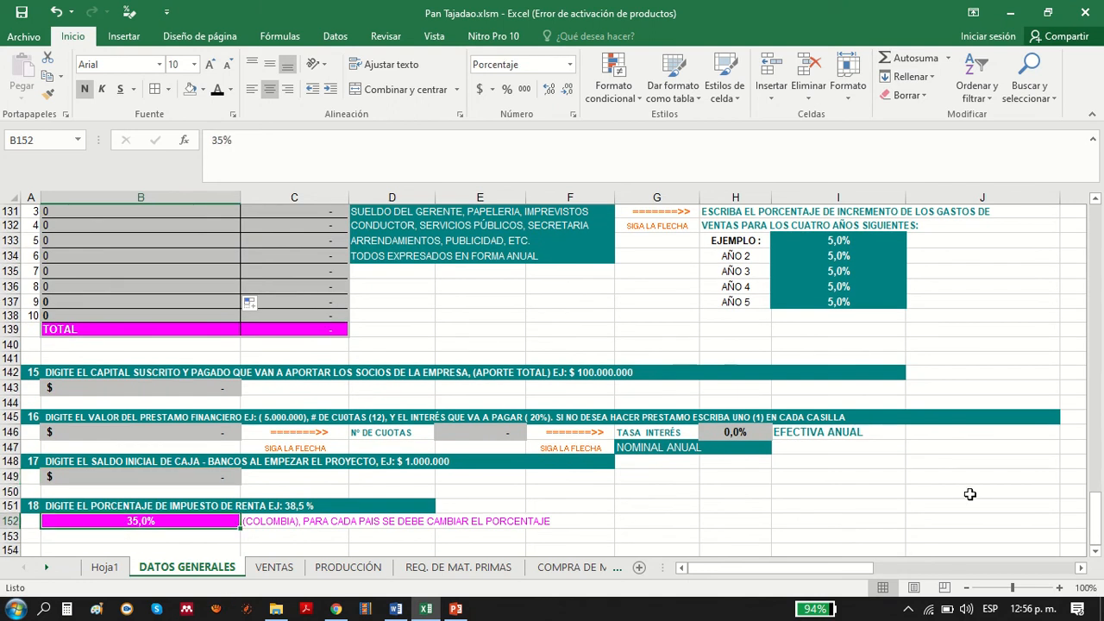
- Examine the raw material cost increase percentages for the following four years in section 3, including the example and year 2 cells
left_click_drag(1095, 517, 1095, 211)
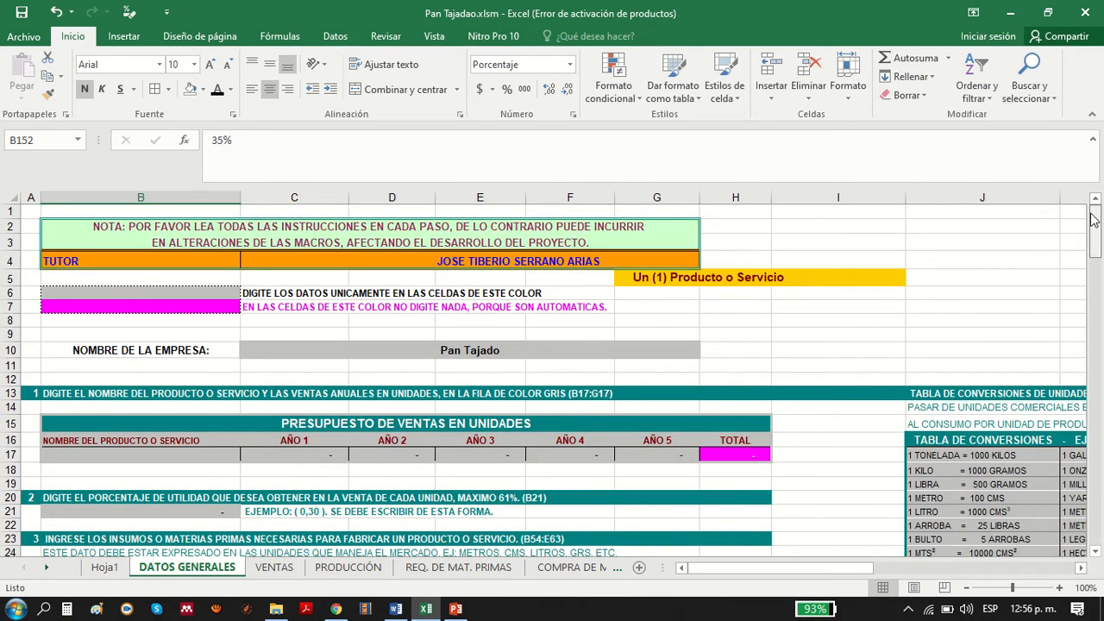
left_click(1096, 553)
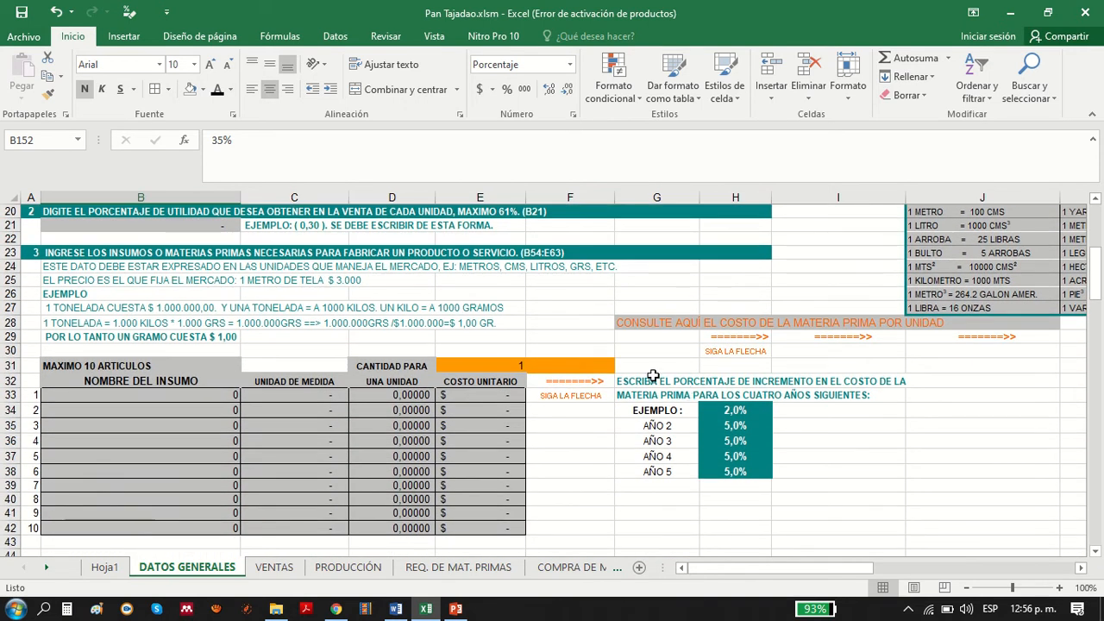
left_click_drag(651, 380, 844, 488)
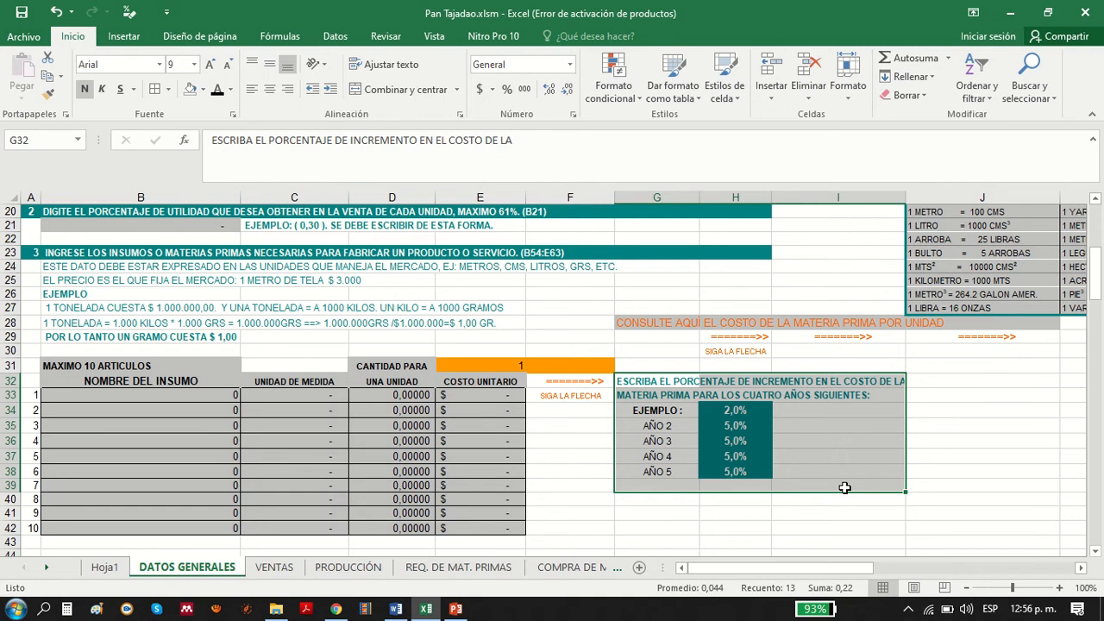
left_click(957, 444)
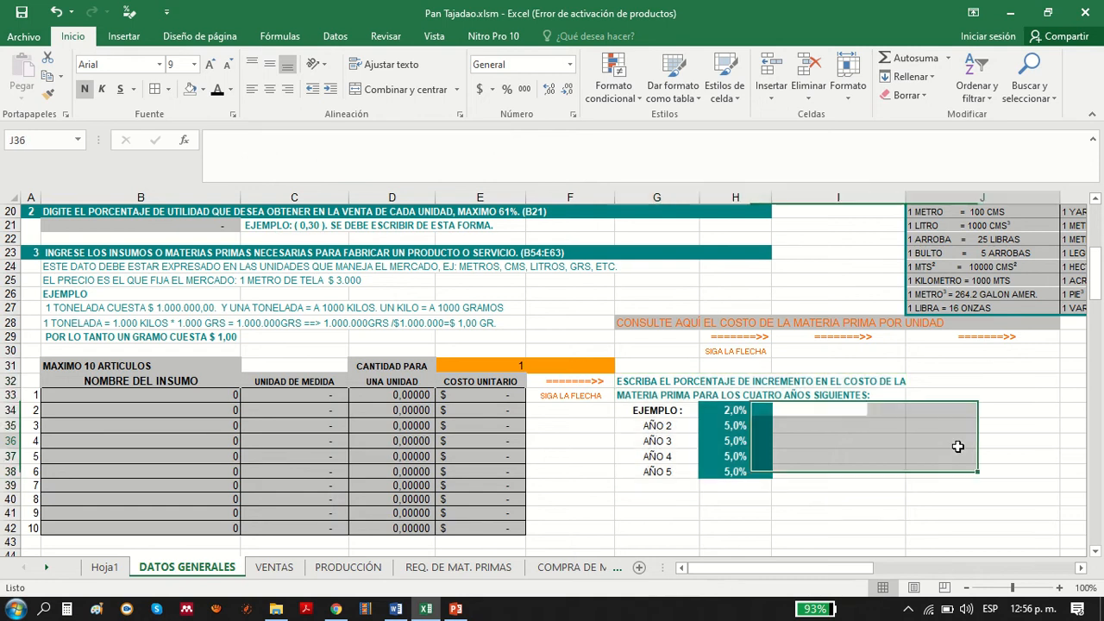
left_click(722, 407)
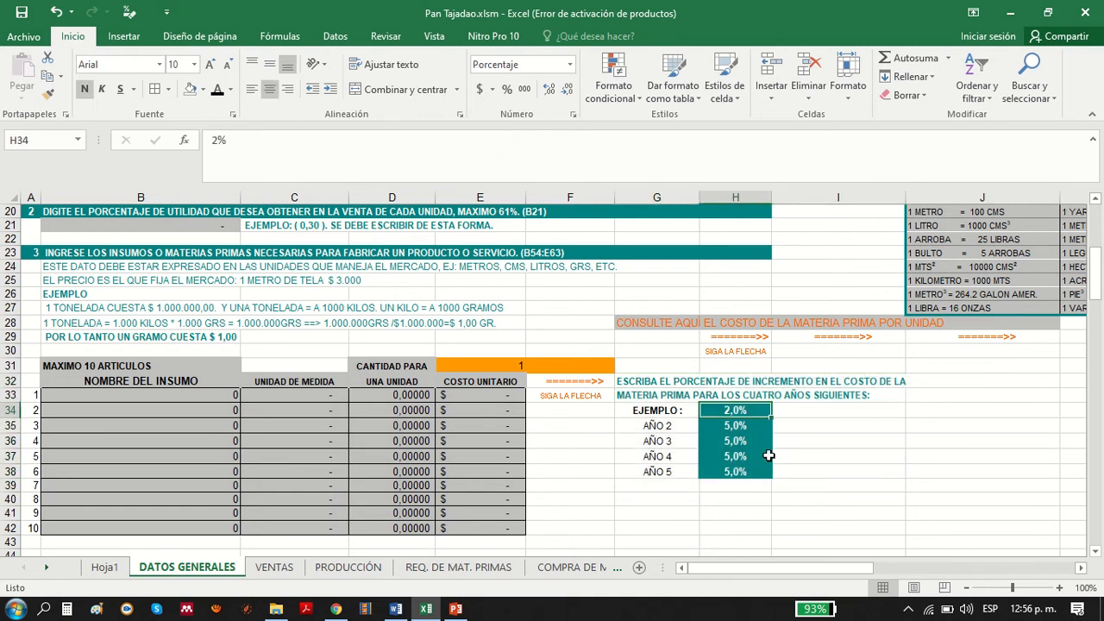
left_click(735, 426)
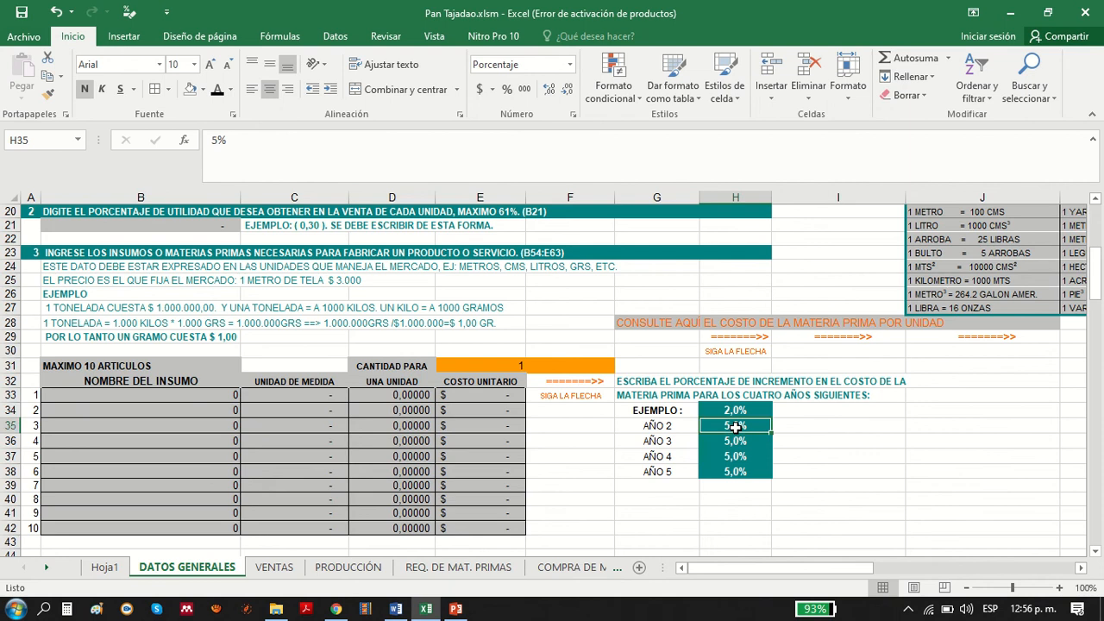
left_click(841, 457)
left_click(735, 426)
- Inspect the operators' salary increase percentages for years 2 to 5 in section 8
left_click_drag(1095, 274, 1100, 359)
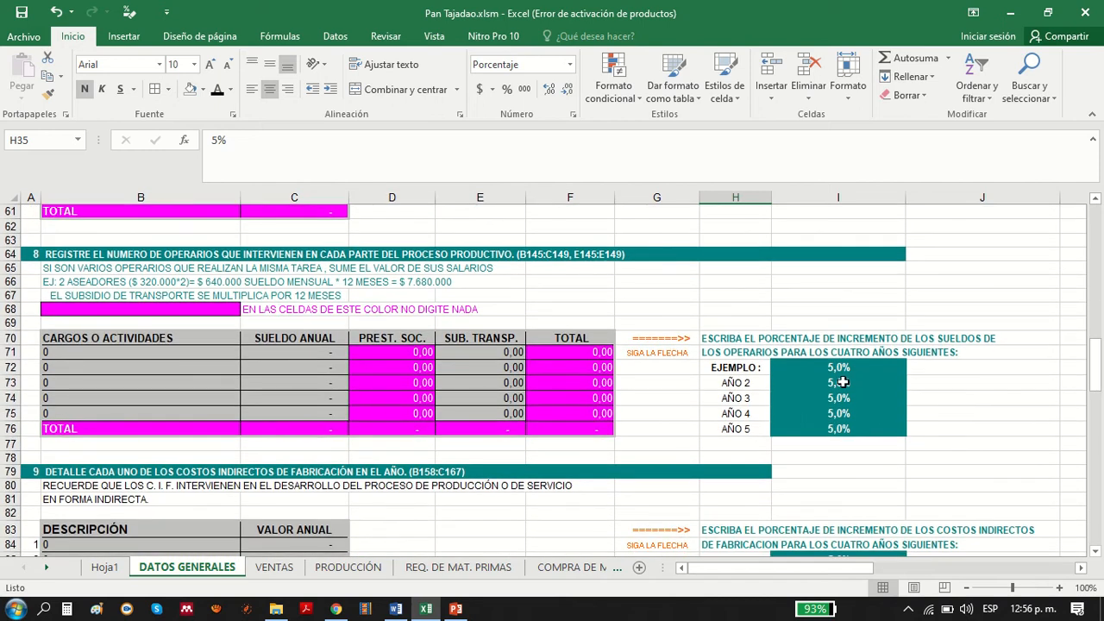
left_click(843, 382)
left_click(841, 398)
left_click(841, 413)
left_click(841, 428)
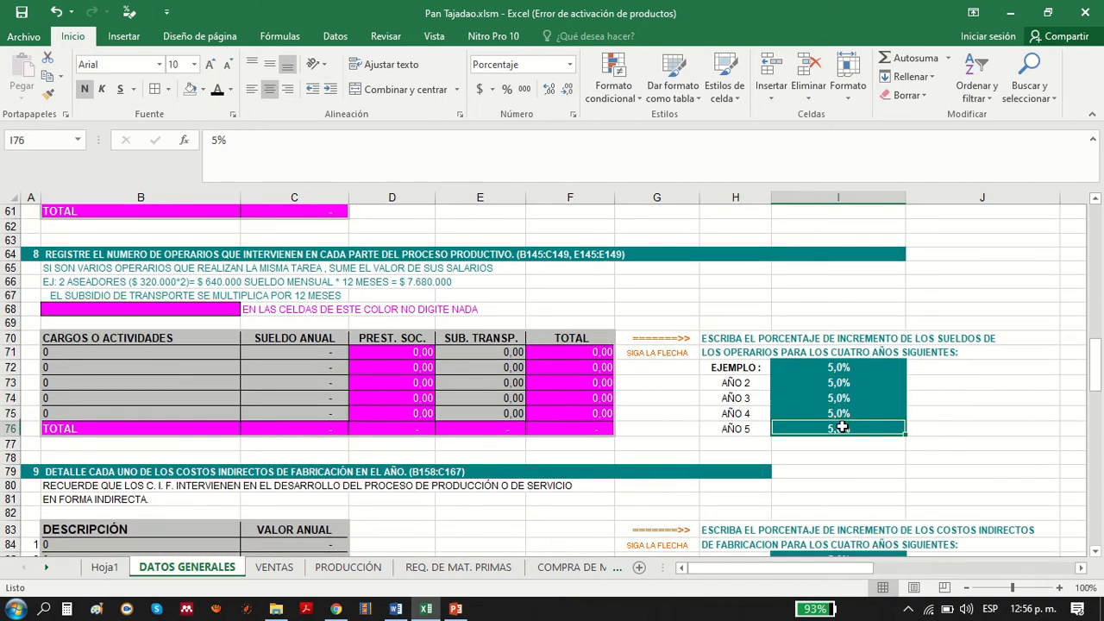
- Set the operators' salary increase percentages for years 2 to 5 in I73:I76 to 6%
left_click_drag(1097, 362, 1097, 386)
left_click(843, 298)
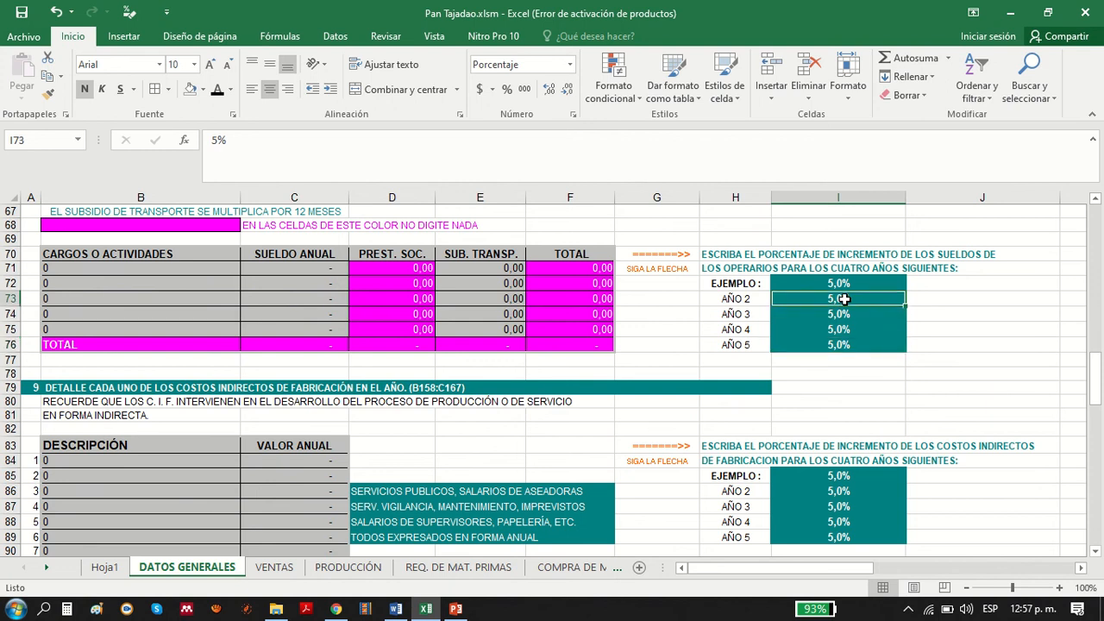
type("6")
key("Return")
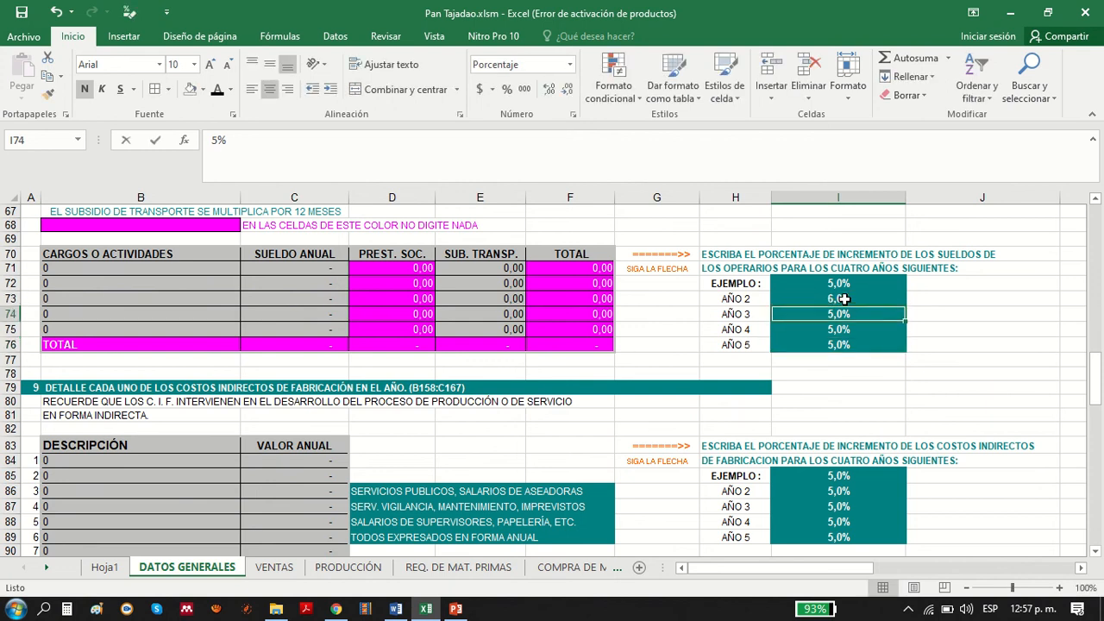
type("6")
key("Return")
type("6")
key("Return")
type("6")
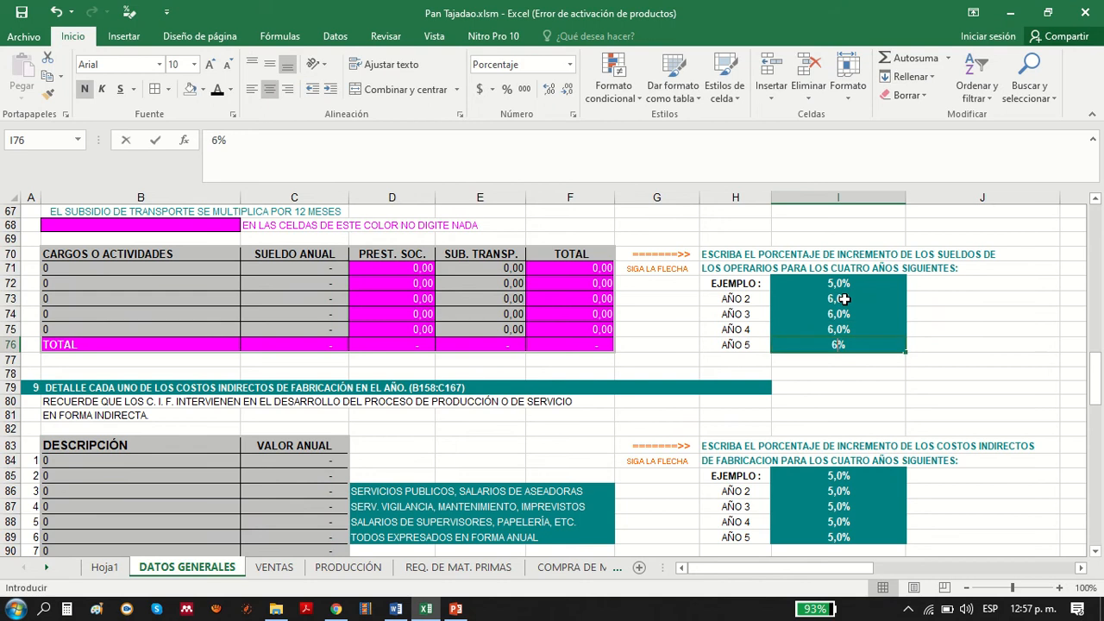
key("Return")
- Check the year 2 increase percentage for indirect manufacturing costs and look back at the raw material increase percentages
left_click_drag(1098, 366, 1098, 389)
left_click(827, 358)
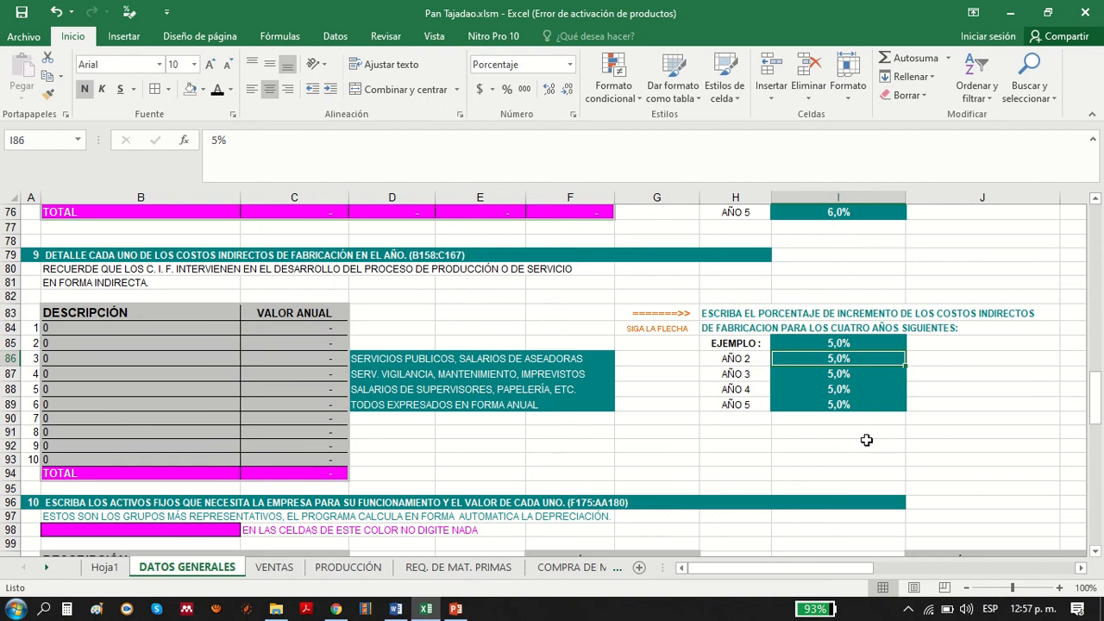
left_click_drag(1096, 386, 1098, 293)
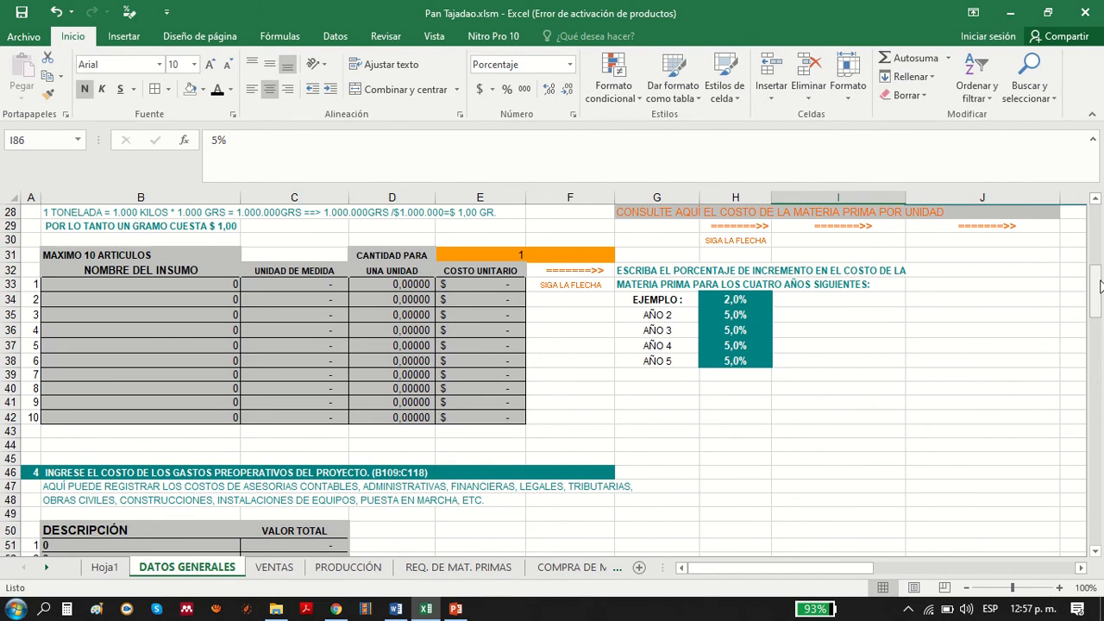
- Review the yearly increase percentages for administrative expenses in section 13 and sales expenses in section 14
left_click_drag(1098, 292, 1090, 462)
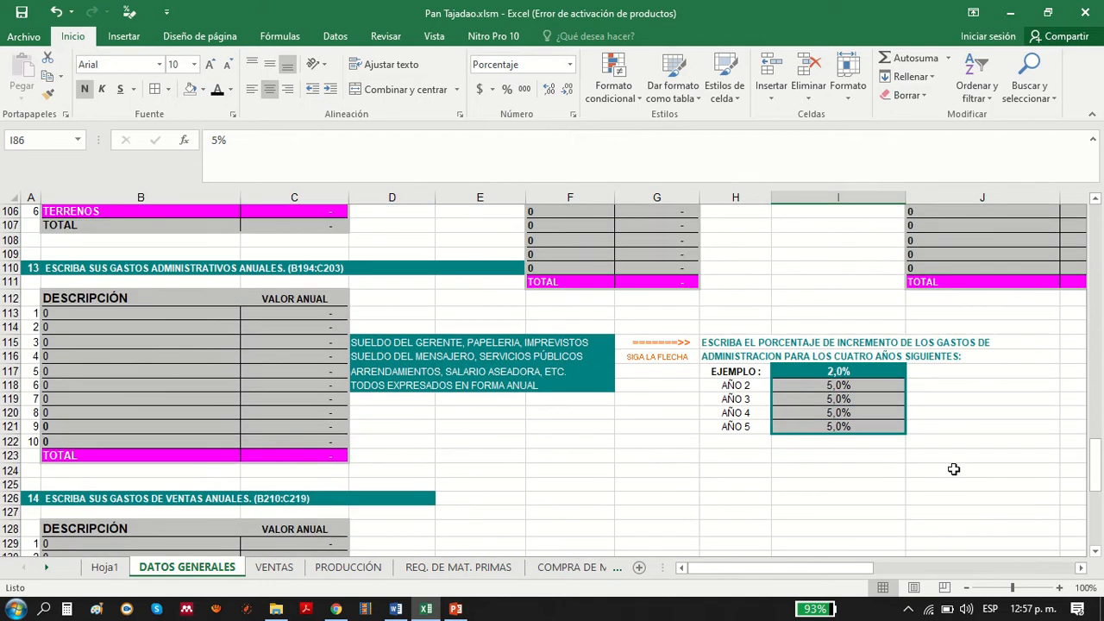
left_click_drag(814, 386, 815, 400)
left_click(817, 401)
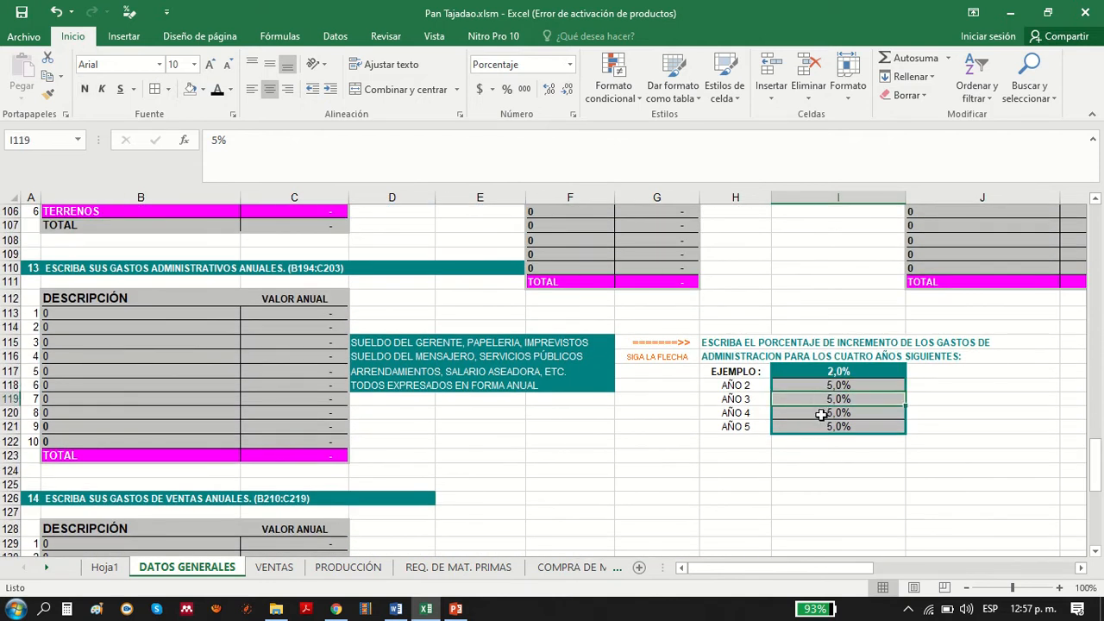
left_click(821, 415)
left_click(823, 427)
left_click_drag(1095, 464, 1097, 488)
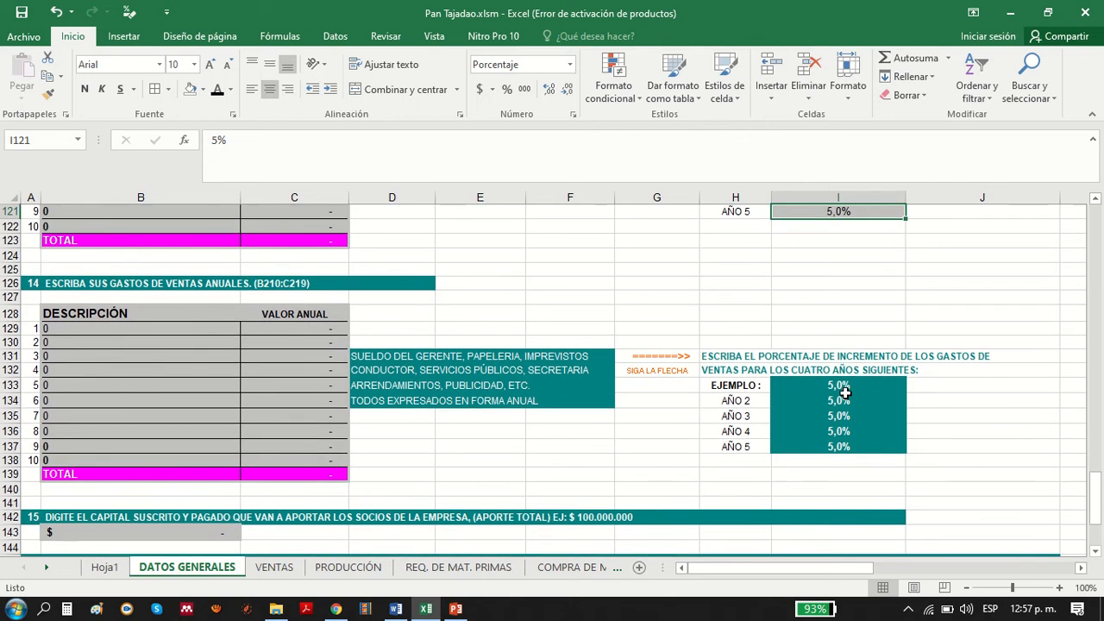
left_click(842, 401)
left_click(842, 416)
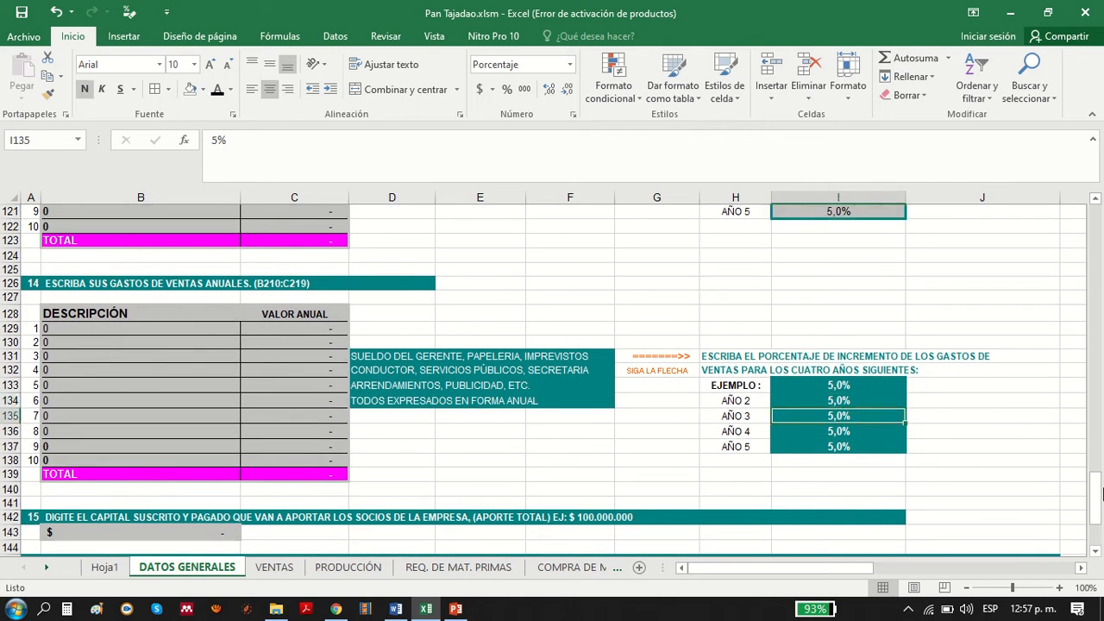
- Recheck the product name and yearly unit sales cells in row 17 and the profit percentage cell B21
left_click_drag(1095, 487, 1100, 252)
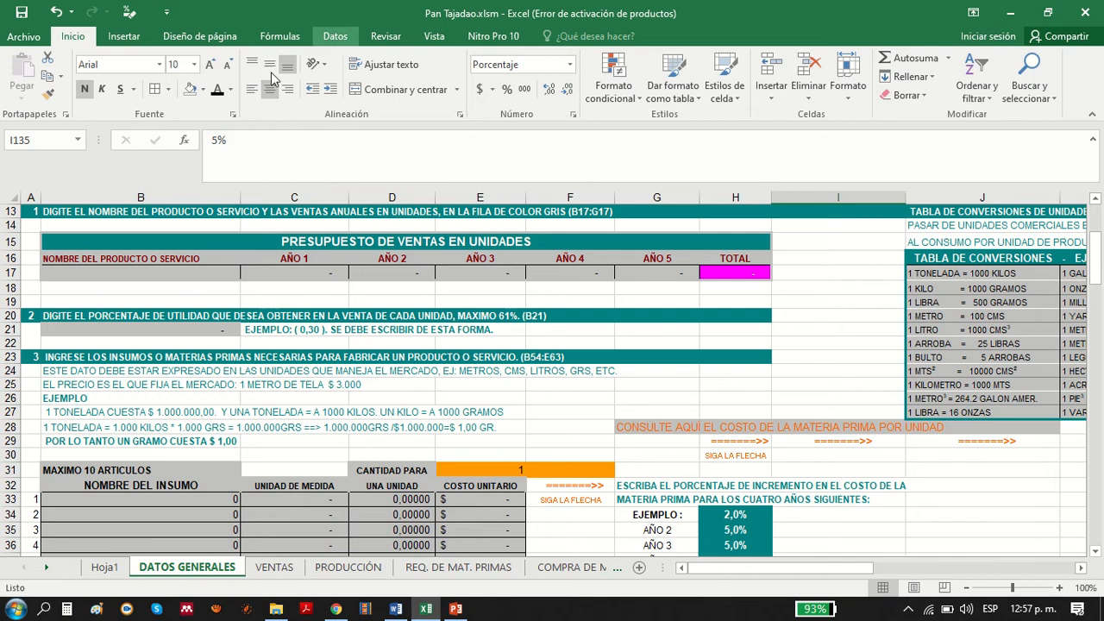
left_click(129, 274)
left_click(273, 273)
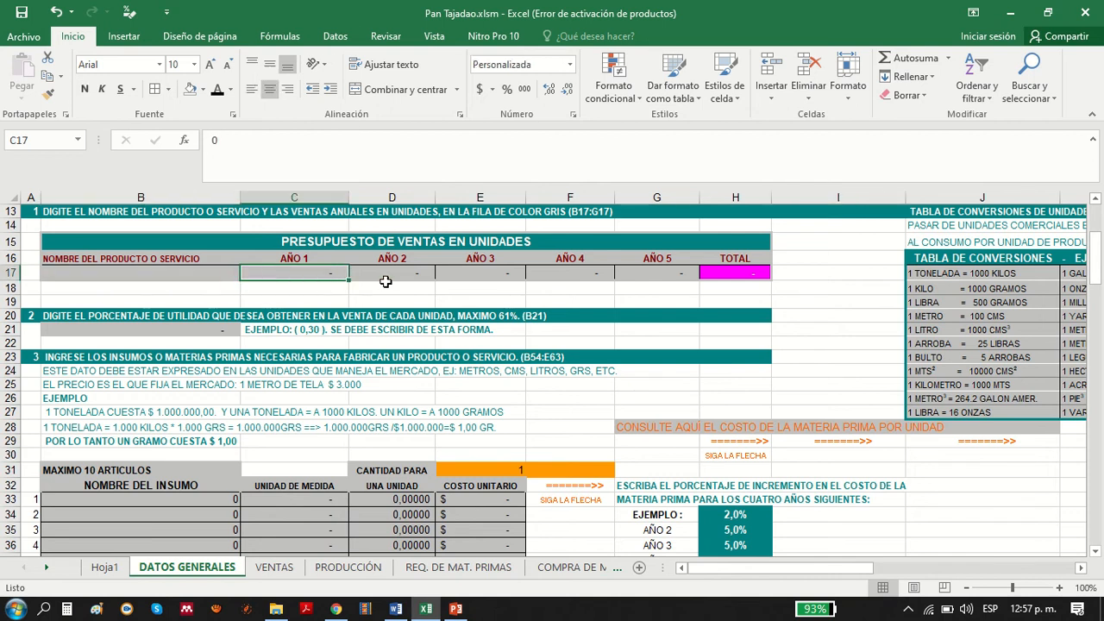
left_click(391, 272)
left_click(491, 270)
left_click(216, 327)
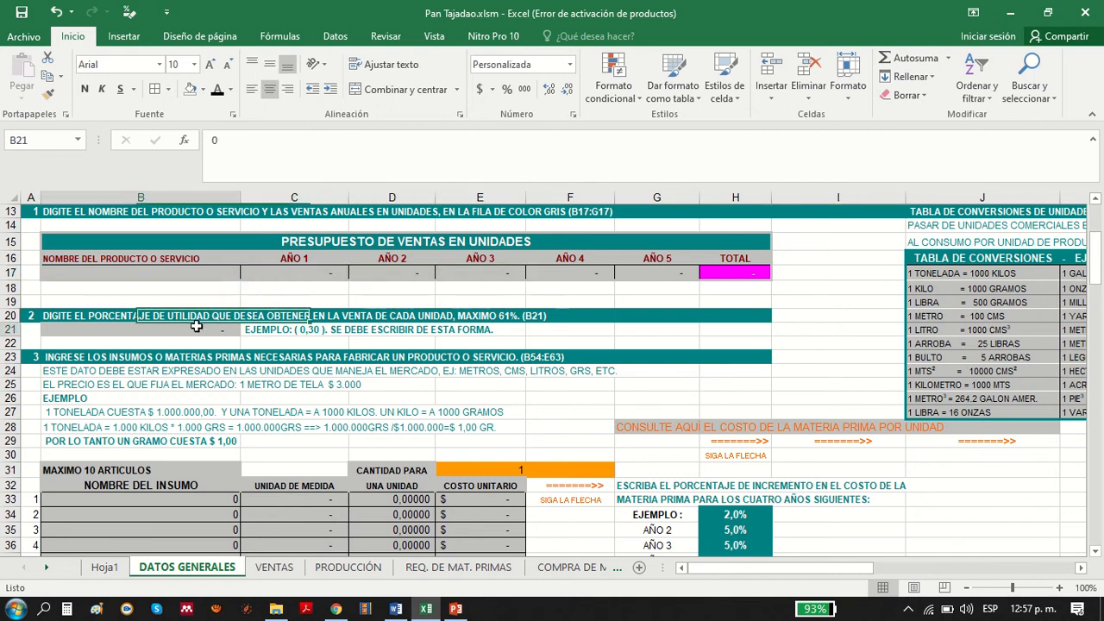
- Examine the raw materials input table and the raw material cost lookup table, including its total cost per unit formula in R41
left_click(177, 500)
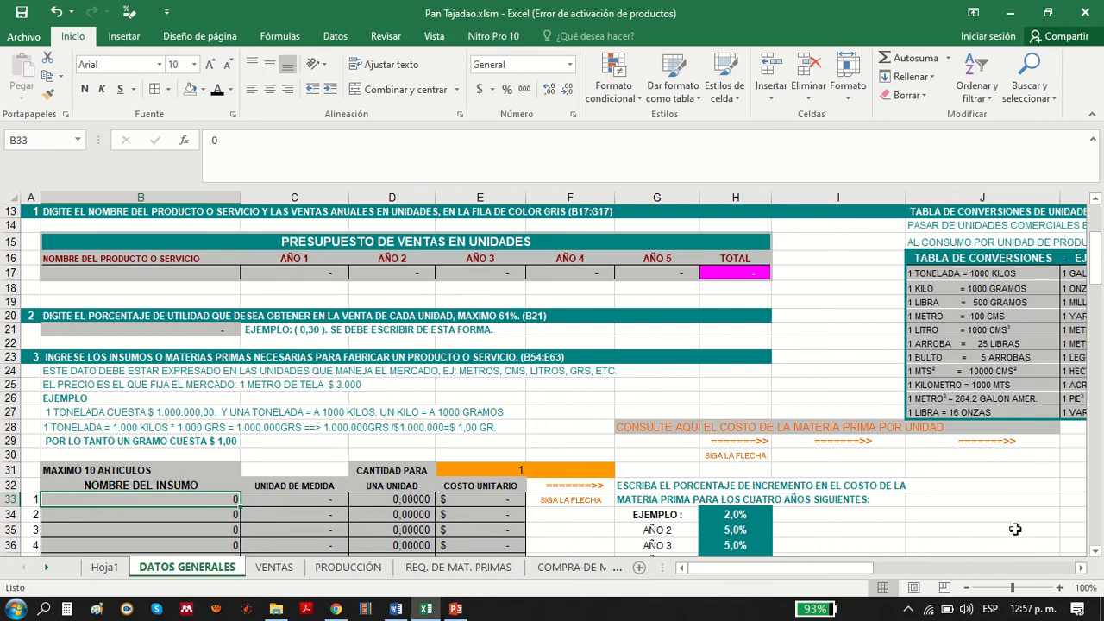
left_click(1095, 551)
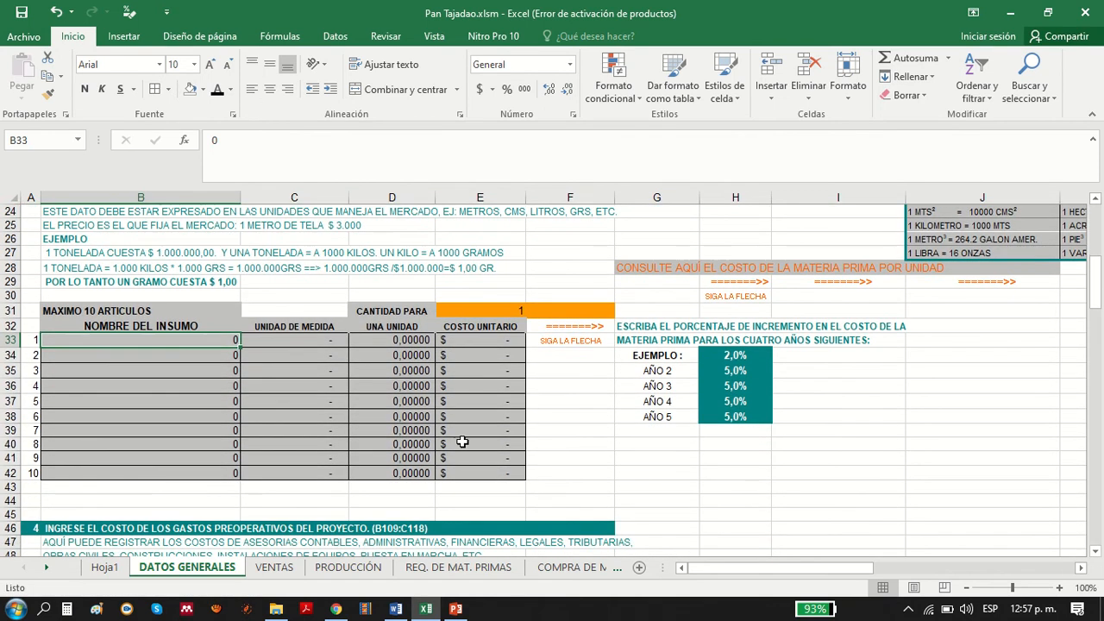
left_click_drag(47, 324, 504, 444)
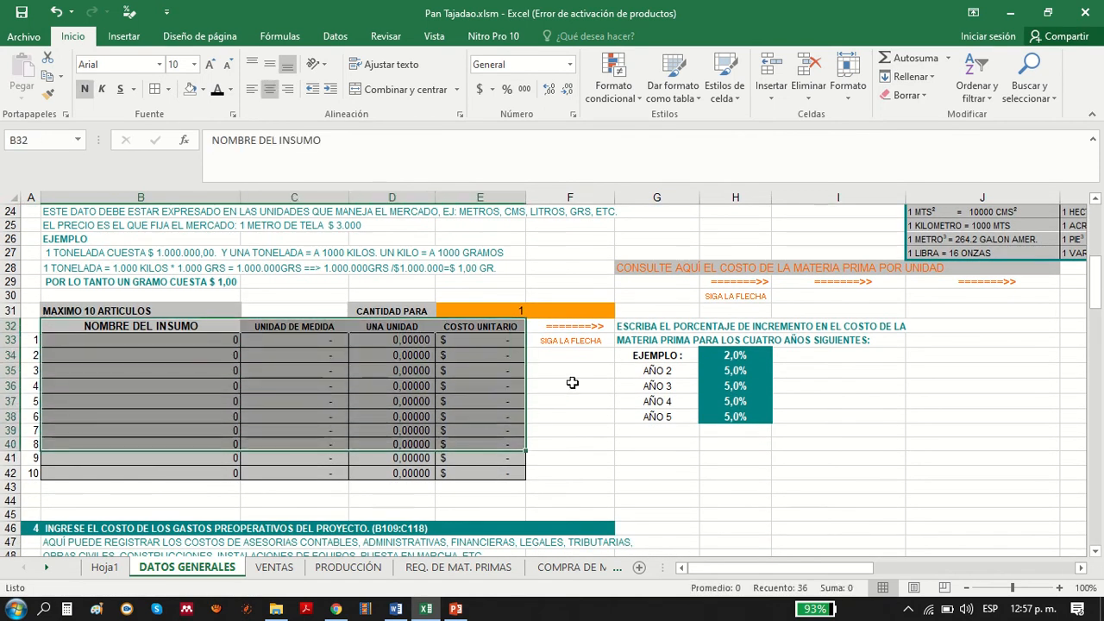
left_click(582, 326)
left_click_drag(830, 569, 949, 576)
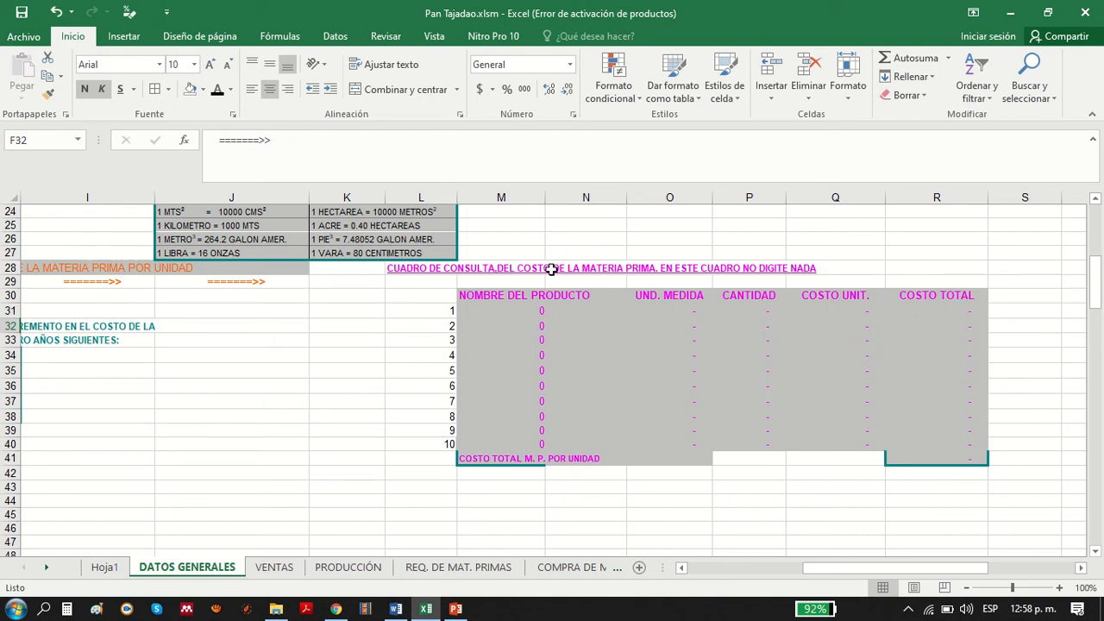
left_click(709, 269)
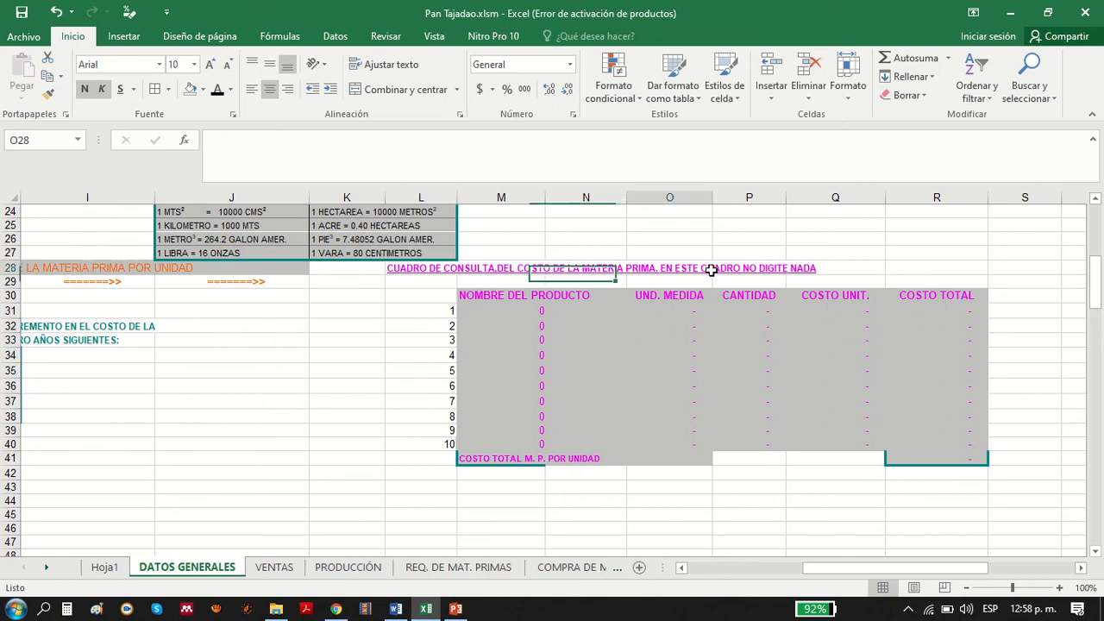
left_click(932, 459)
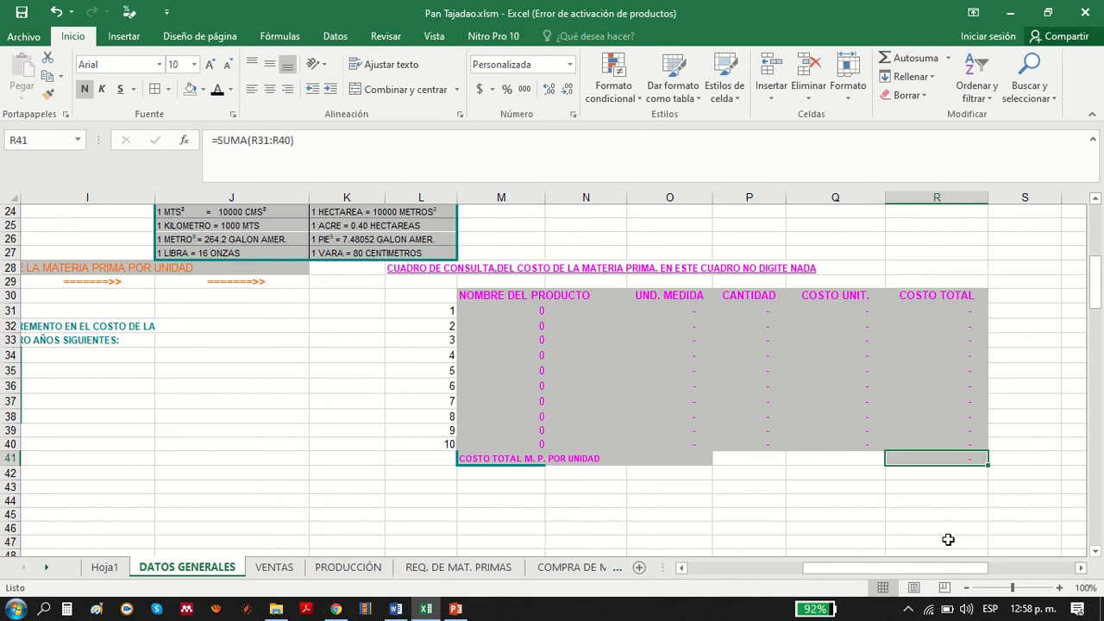
- Review the preoperative expenses section, the labor salary and transport subsidy cells in rows 71 to 75, and the first indirect manufacturing cost value
left_click_drag(914, 567, 797, 568)
scroll(539, 506, "down", 6)
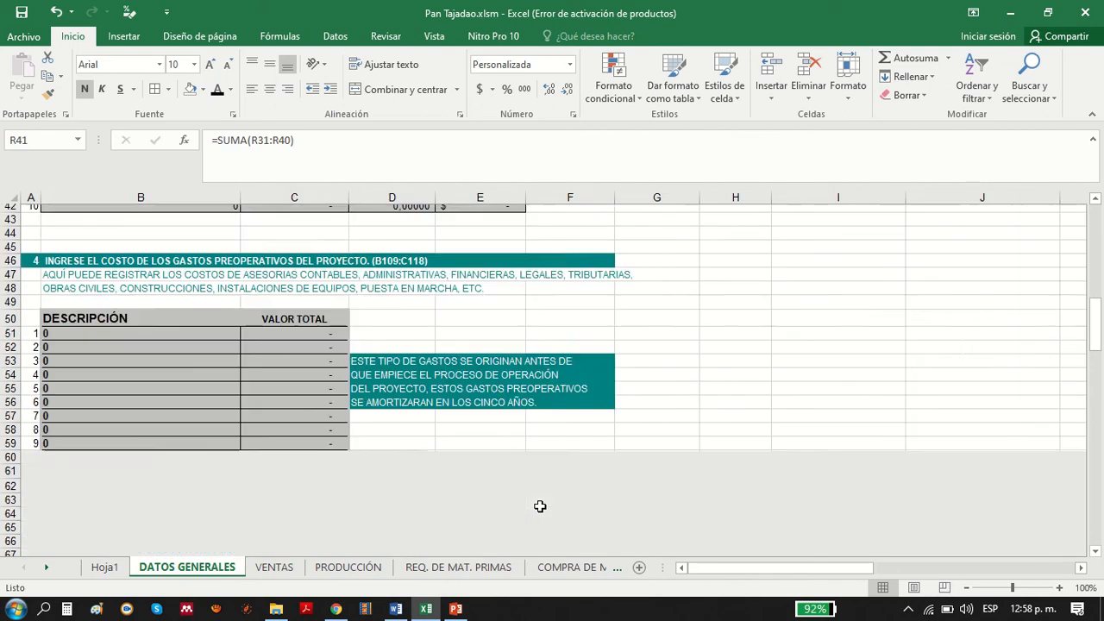
scroll(540, 506, "down", 9)
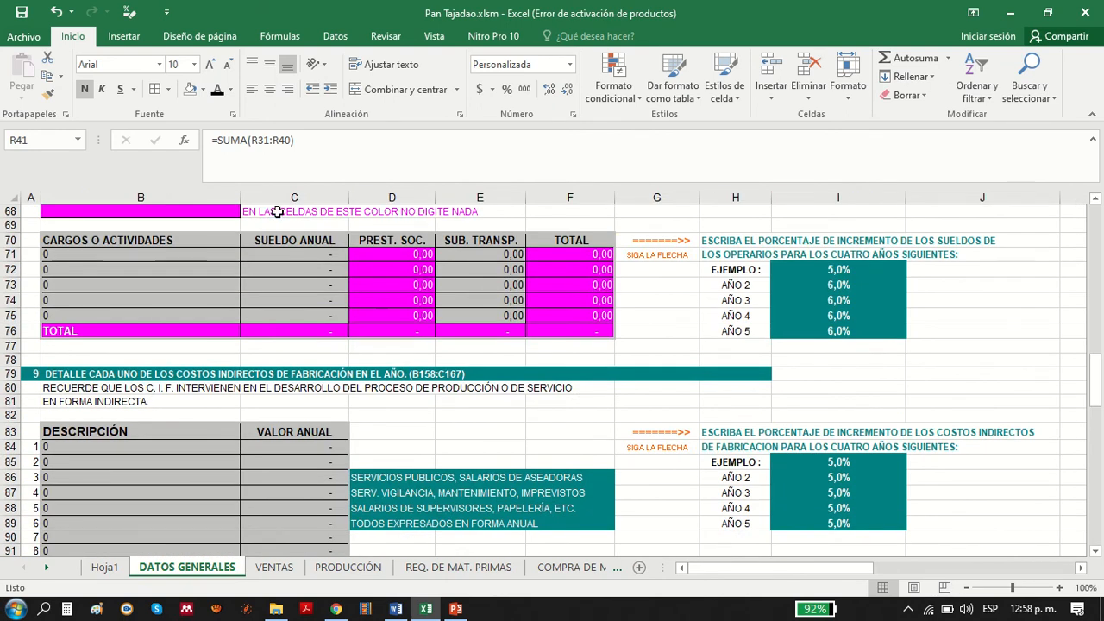
left_click(273, 212)
left_click(216, 213)
left_click(145, 264)
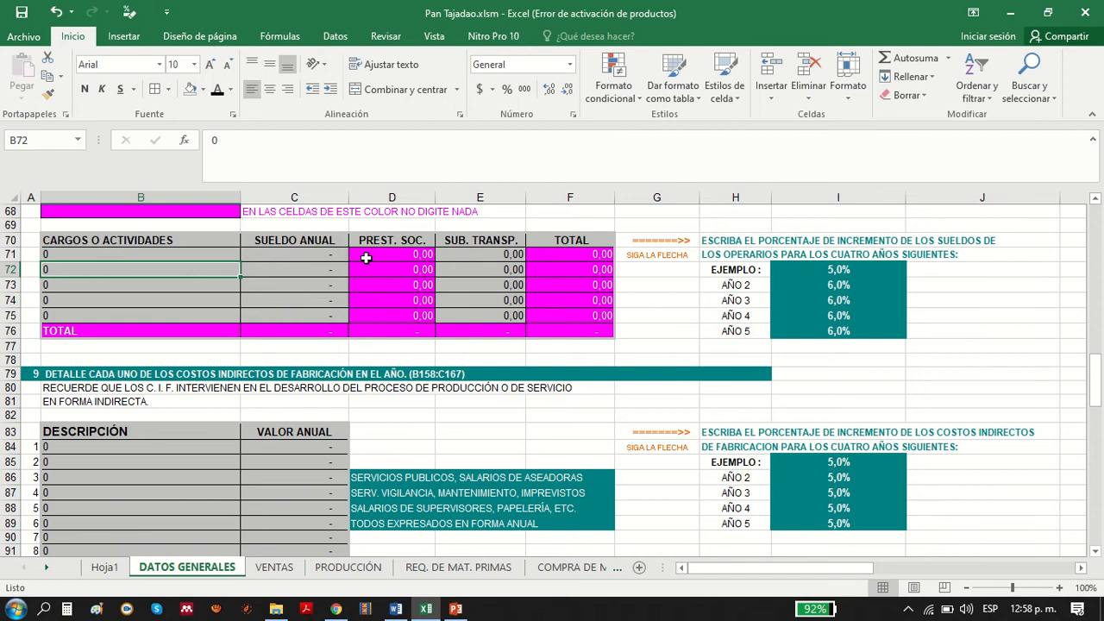
left_click(330, 254)
left_click(465, 257)
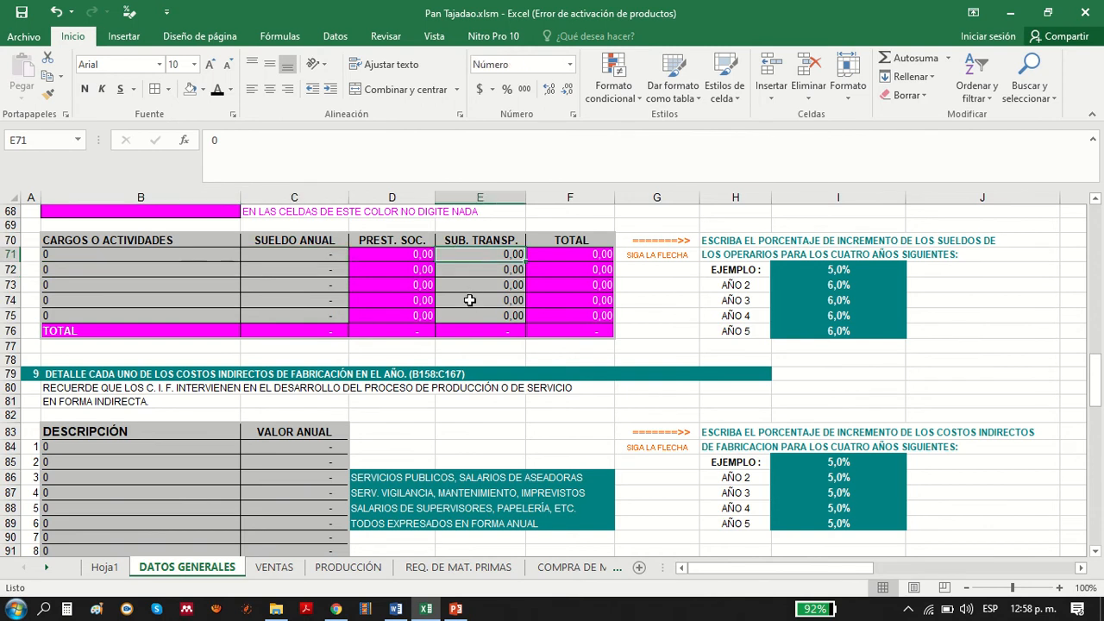
left_click(470, 298)
left_click(269, 447)
- Examine the fixed assets section, checking the computer equipment value in C101 and the total formula in G111 that feeds it
left_click_drag(1100, 376, 1095, 418)
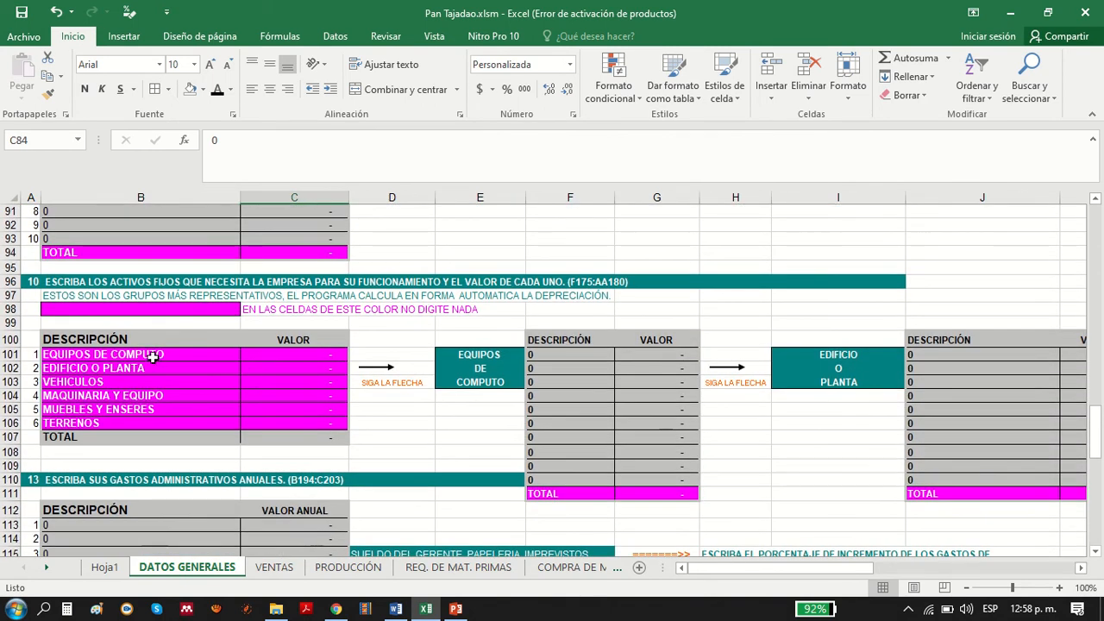
left_click(321, 356)
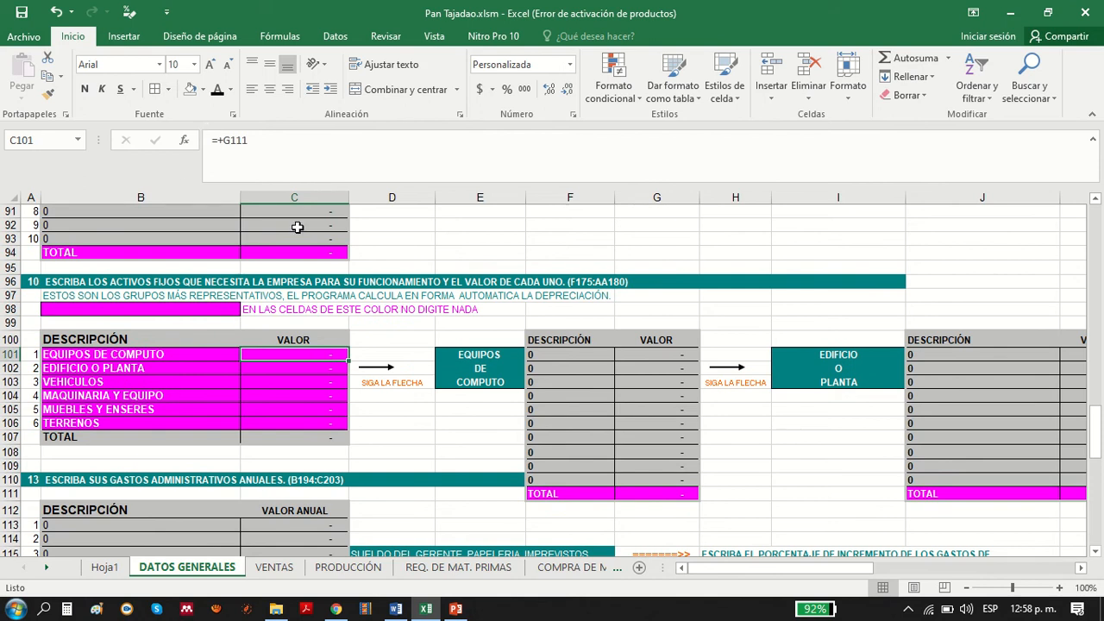
left_click(674, 494)
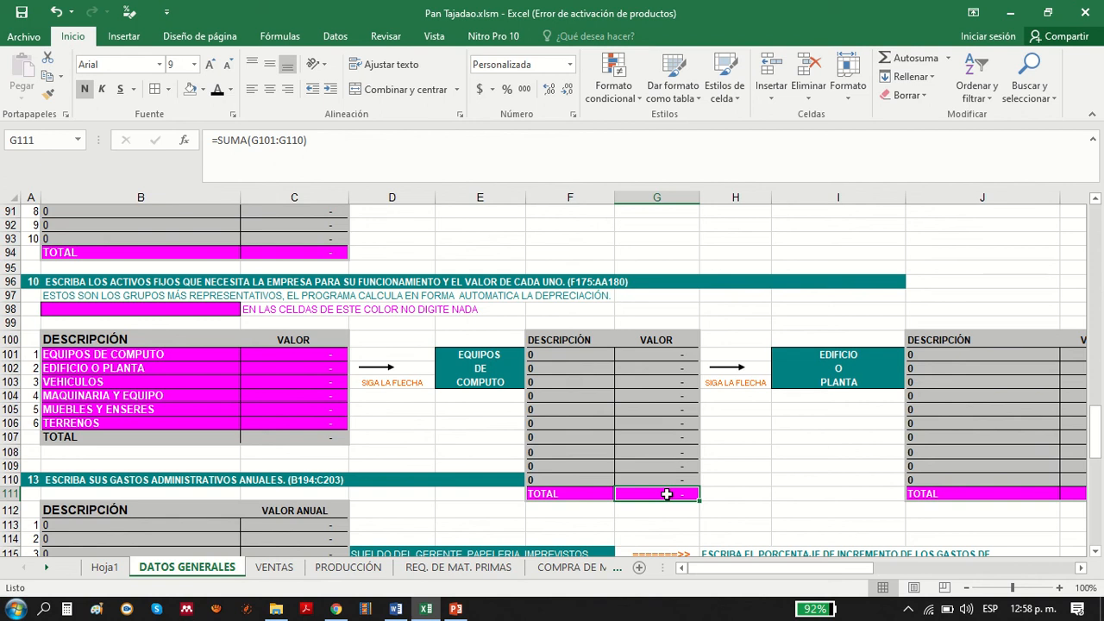
double_click(667, 493)
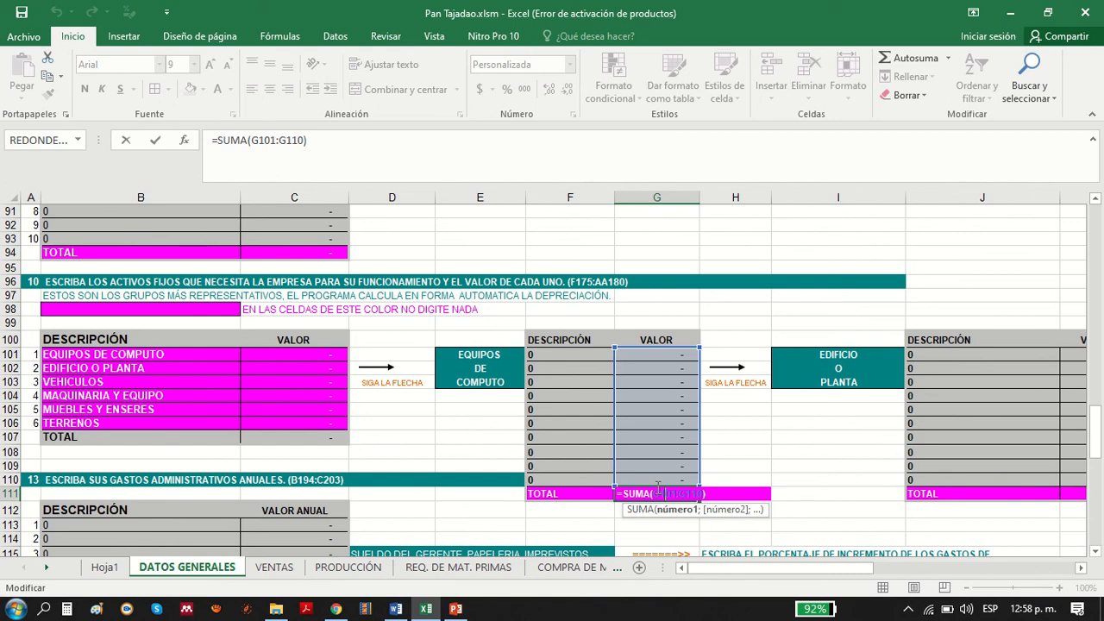
key("Escape")
- Review the entry rows for annual administrative expenses in section 13 and annual sales expenses in section 14
left_click_drag(1097, 447, 1098, 466)
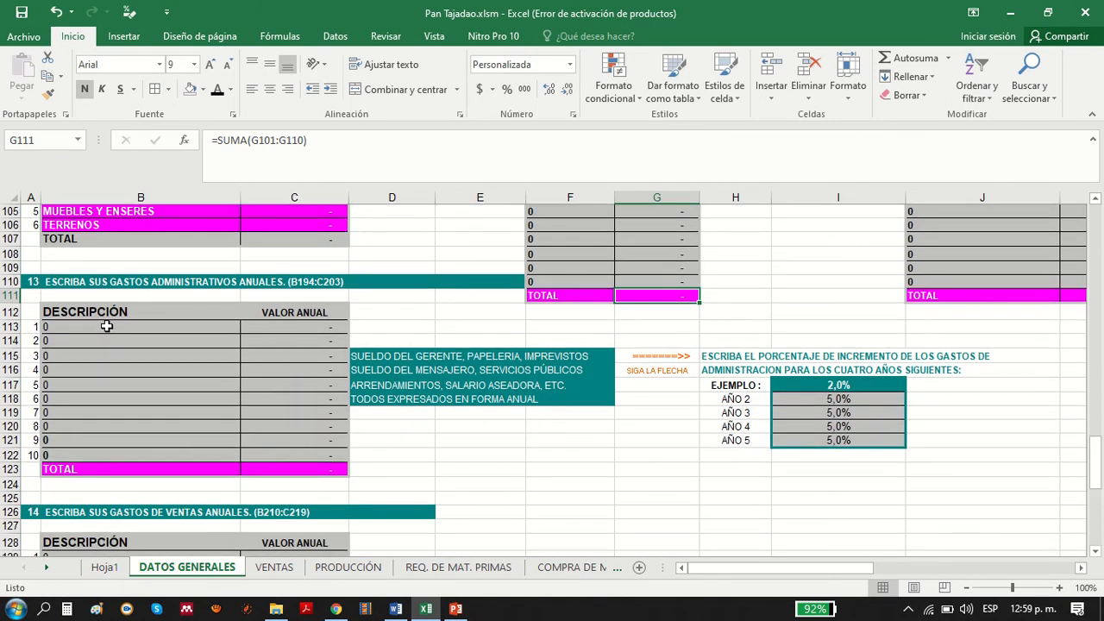
left_click_drag(106, 326, 286, 441)
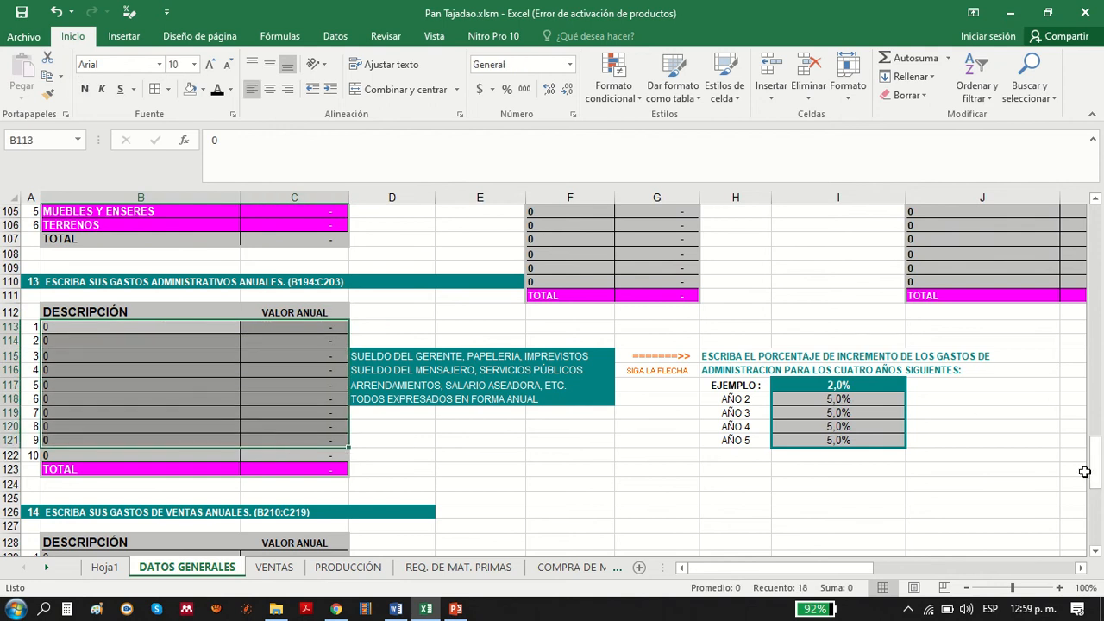
left_click_drag(1095, 460, 1096, 465)
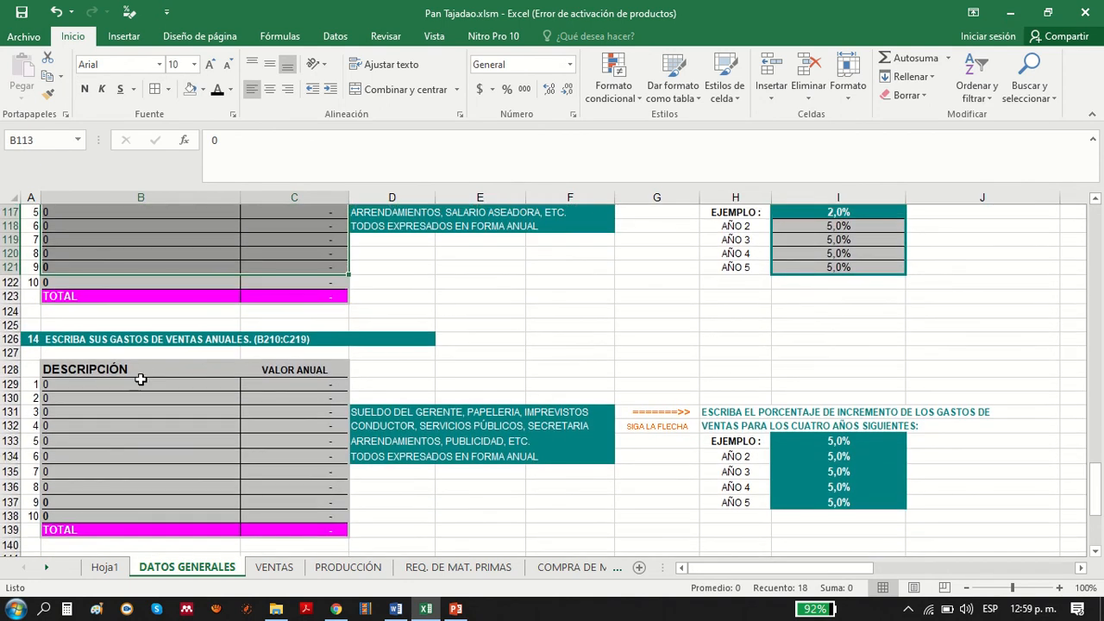
left_click_drag(141, 380, 287, 545)
- Check the partners' capital, loan amount, number of installments, interest rate, initial cash balance and income tax cells in sections 15 to 18
left_click_drag(1096, 500, 1096, 510)
left_click(172, 405)
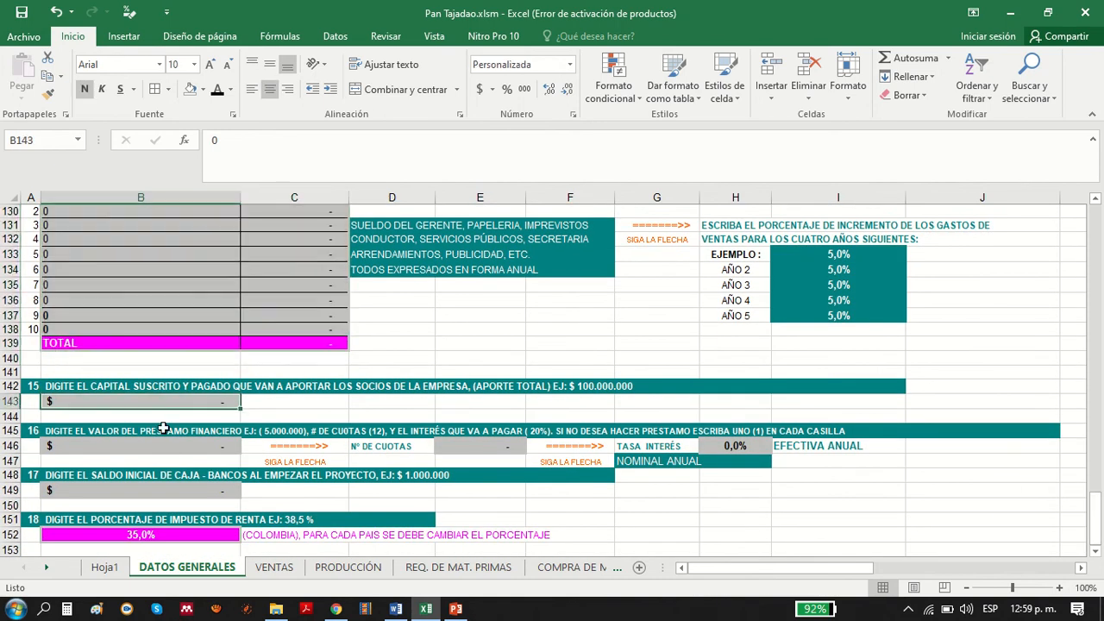
left_click(179, 447)
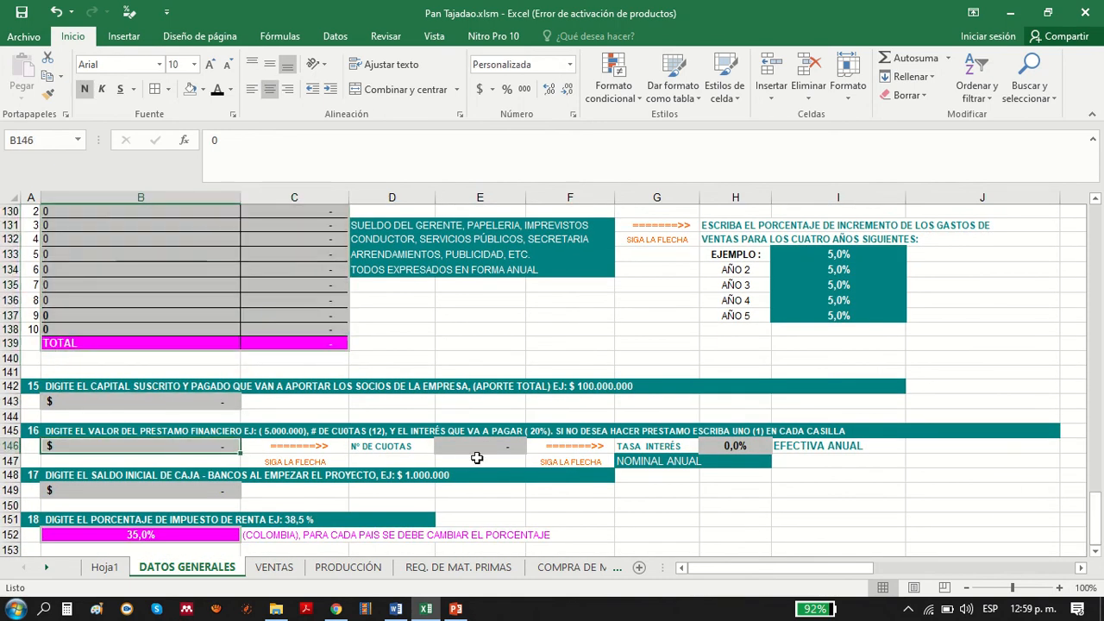
left_click(480, 450)
left_click(732, 445)
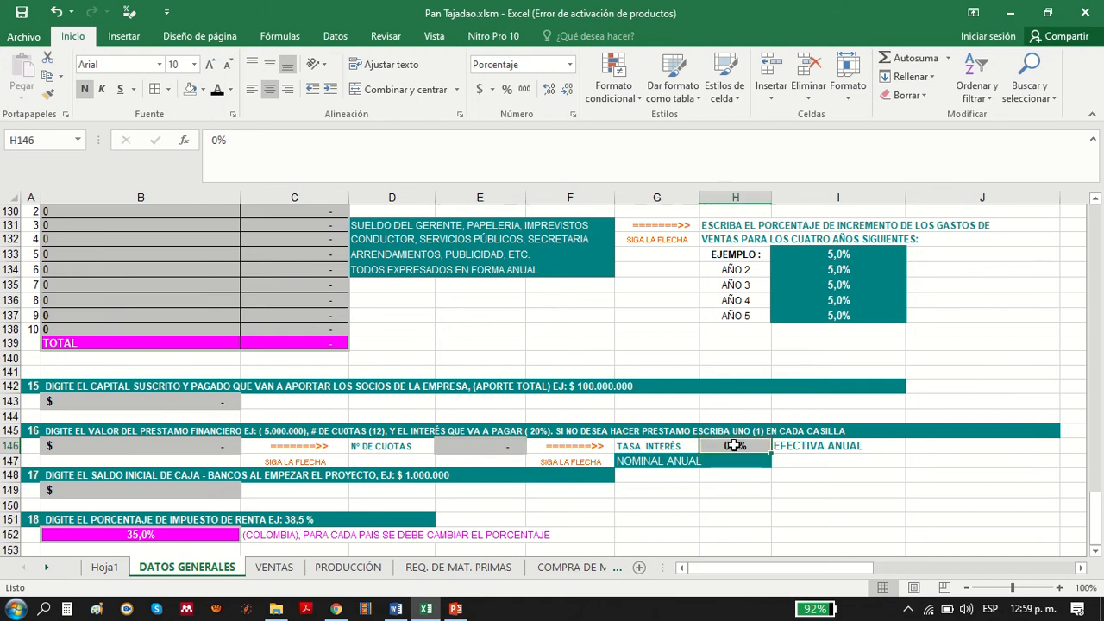
left_click(163, 495)
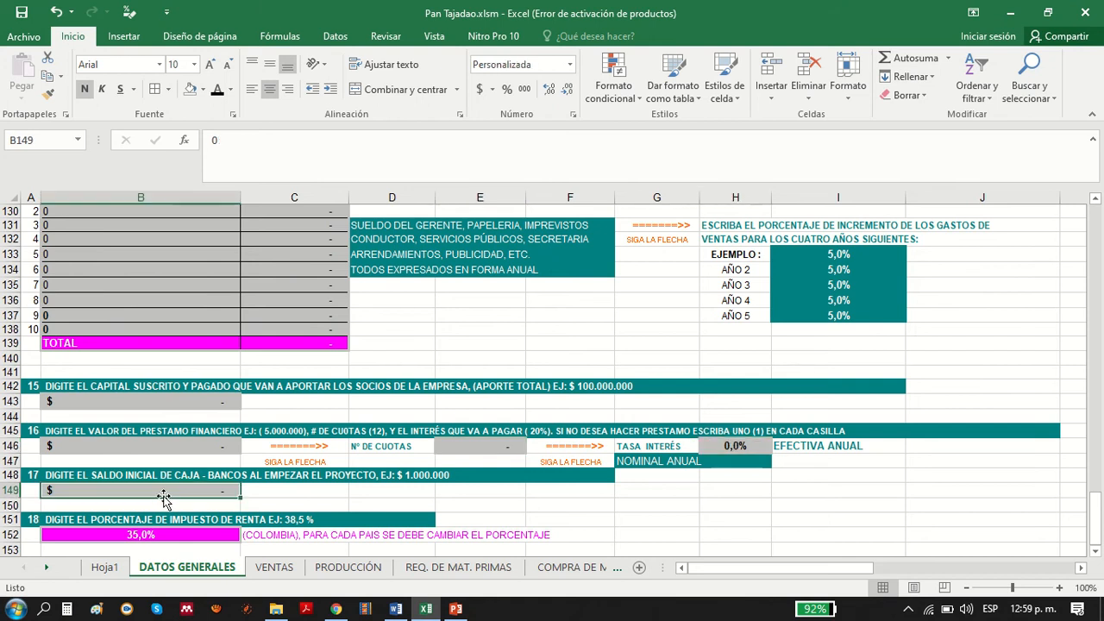
left_click(153, 537)
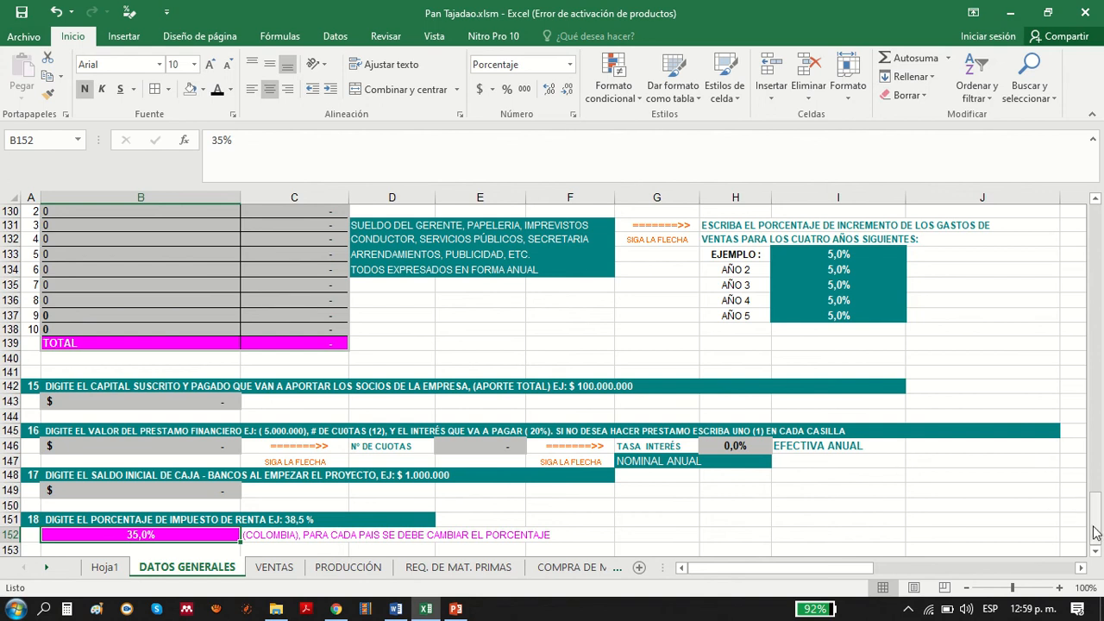
- Glance at the VENTAS, PRODUCCIÓN and REQ. DE MAT. PRIMAS sheets, and return to the start of DATOS GENERALES
left_click_drag(1095, 532, 1057, 217)
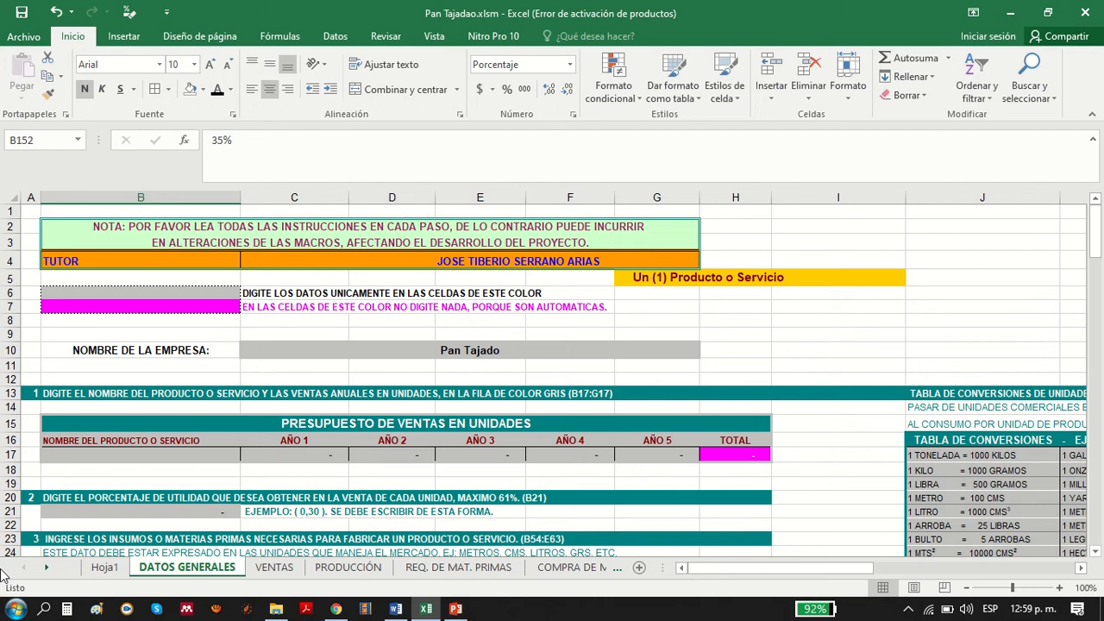
left_click(277, 572)
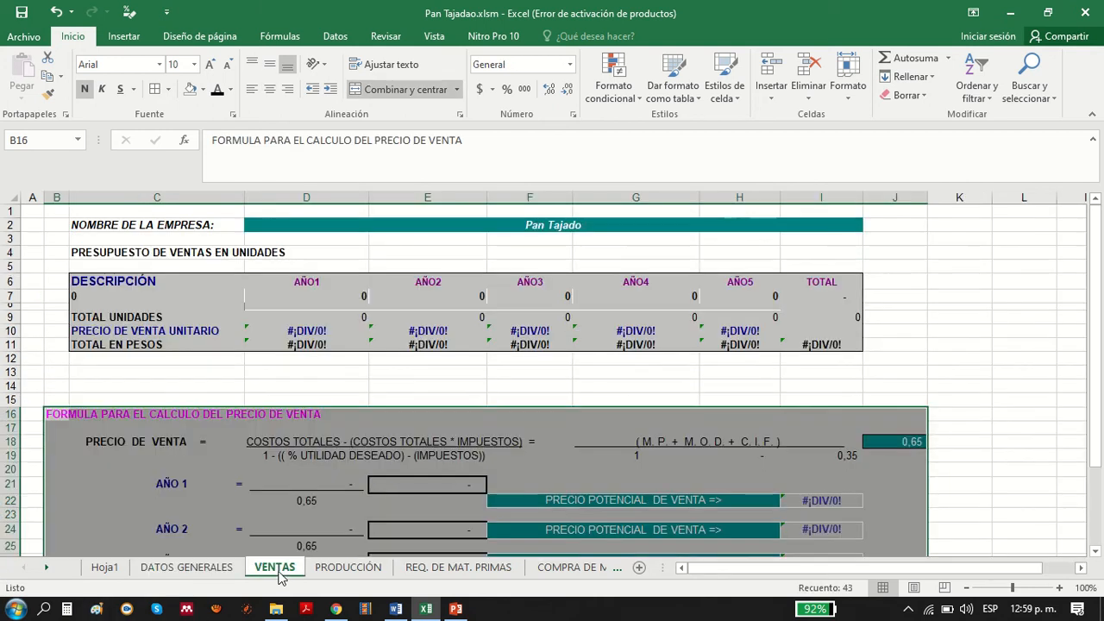
left_click(349, 572)
left_click(428, 572)
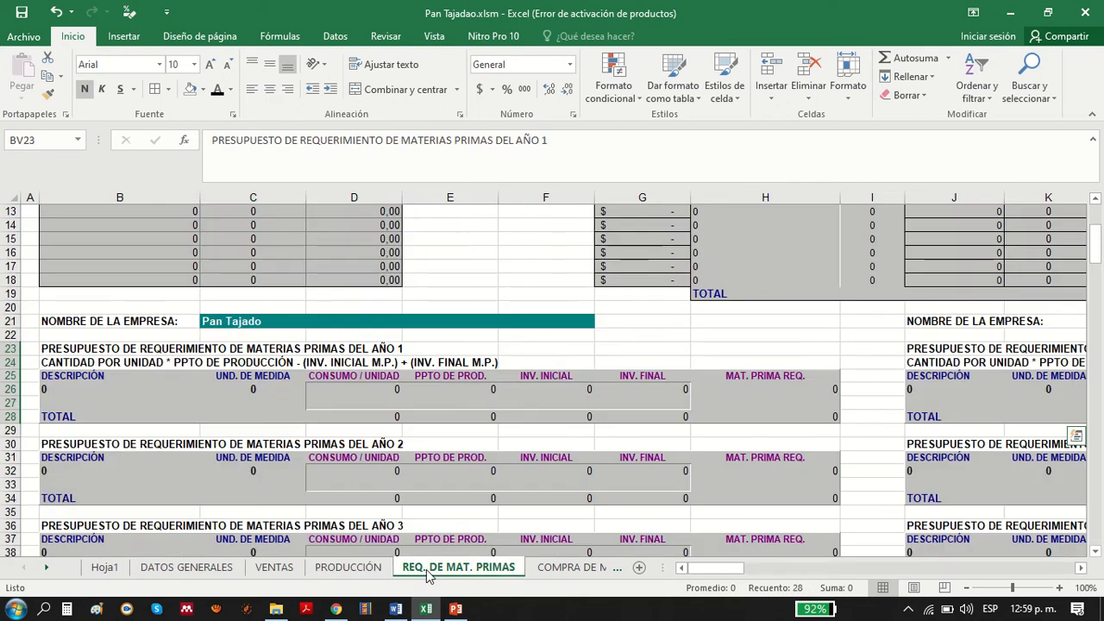
left_click(281, 573)
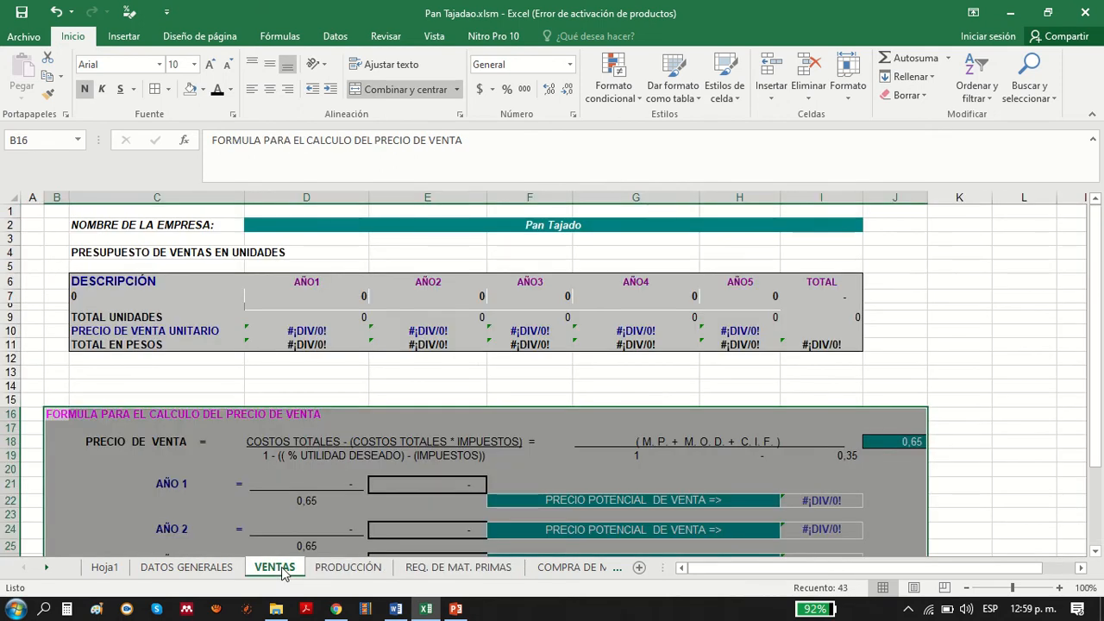
left_click(200, 572)
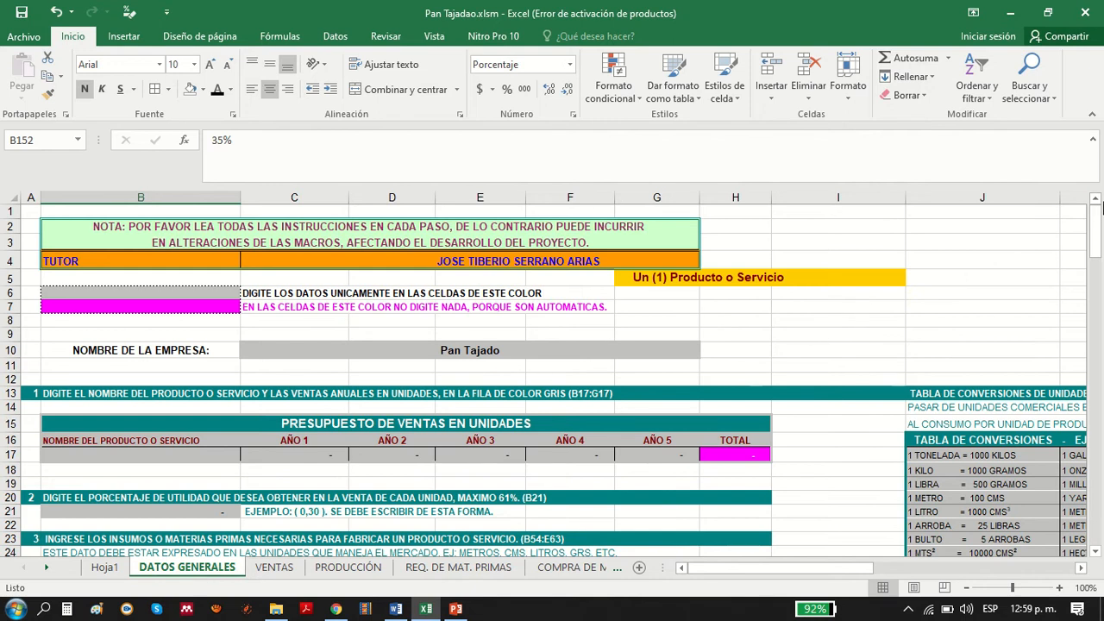
left_click_drag(1096, 207, 1097, 262)
- Review the unit sales budget and sale price formula in VENTAS and the yearly production budgets in PRODUCCIÓN
left_click(273, 566)
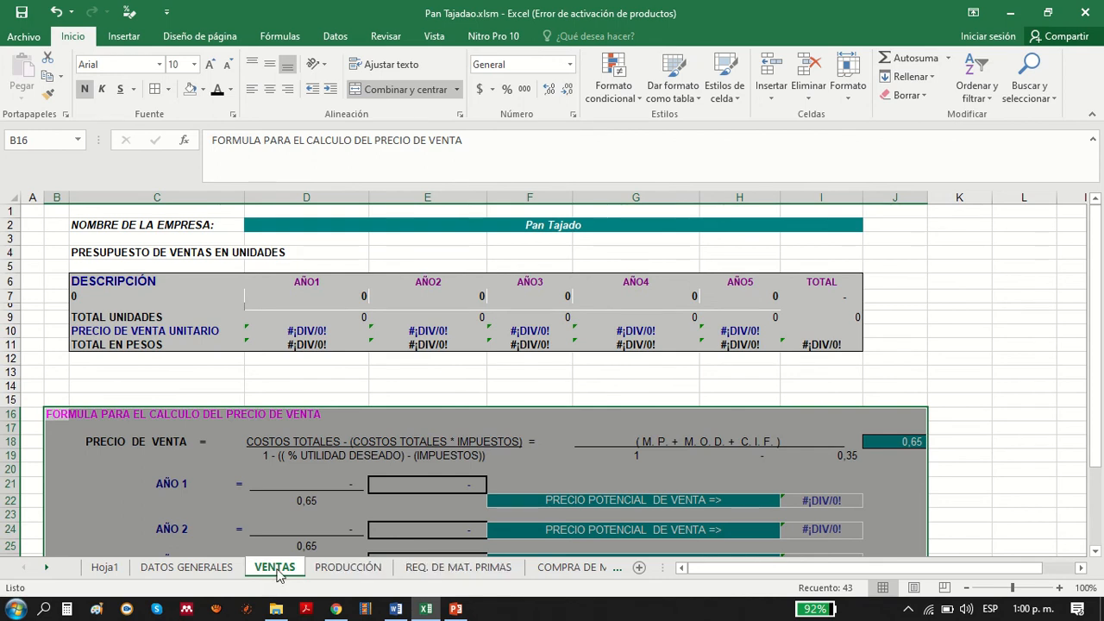
left_click_drag(1097, 378, 1097, 422)
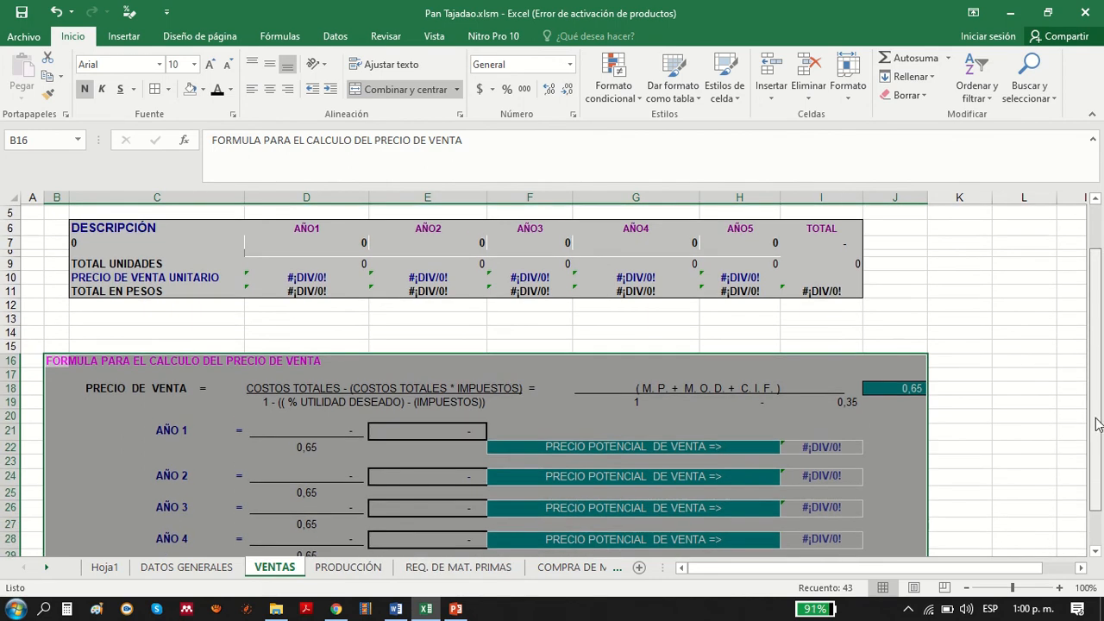
left_click(350, 566)
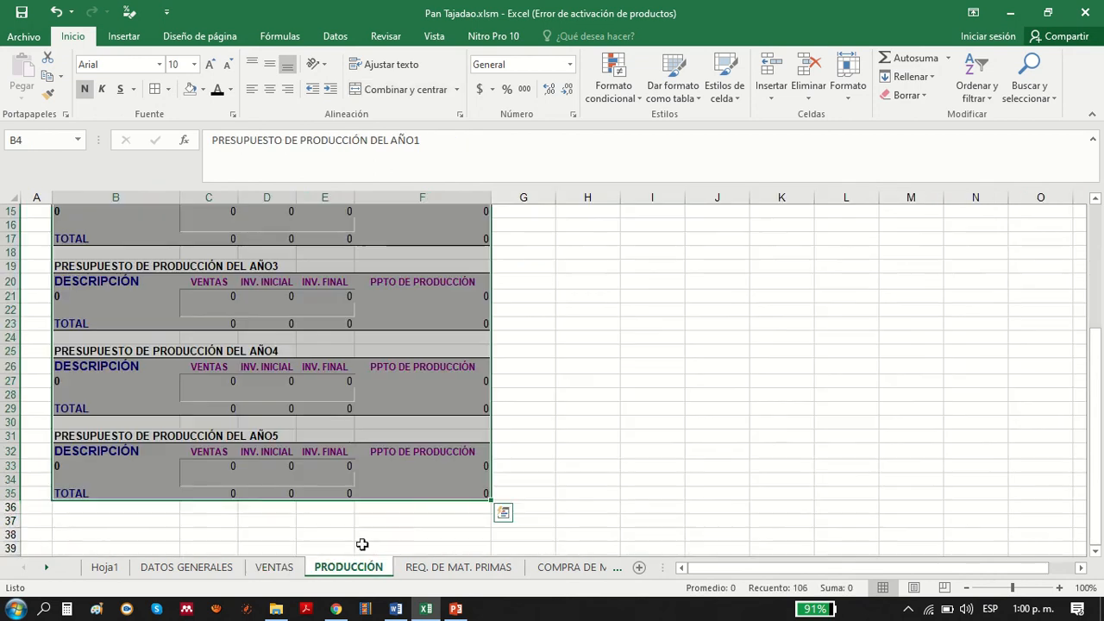
scroll(330, 413, "up", 2)
scroll(330, 413, "up", 2)
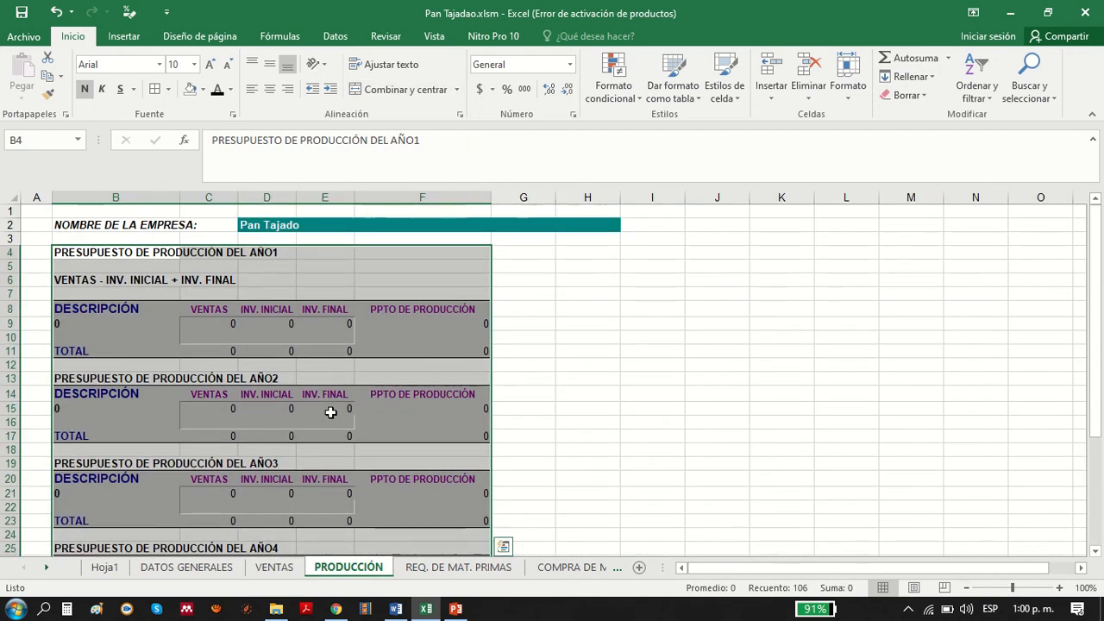
- Look through the raw material requirement budgets and final inventory tables in the REQ. DE MAT. PRIMAS sheet
left_click(458, 567)
scroll(468, 522, "up", 4)
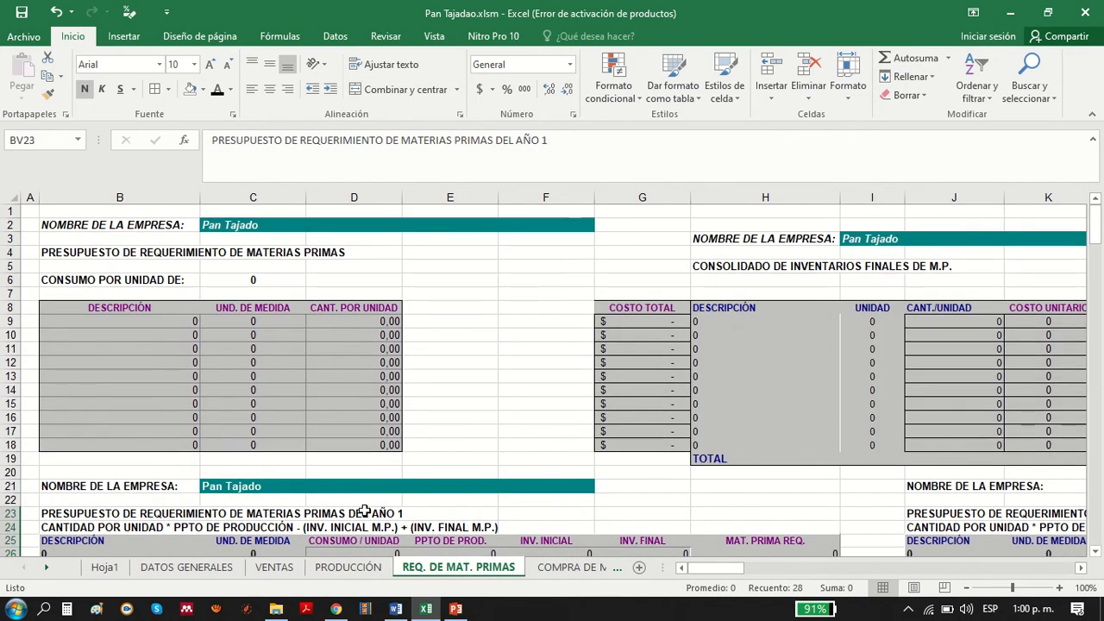
left_click_drag(733, 571, 815, 572)
scroll(787, 514, "down", 20)
scroll(762, 575, "up", 20)
- Look through the yearly raw material purchase, unit cost and unit conversion tables in the COMPRA DE MAT. PRIMAS sheet
left_click(595, 567)
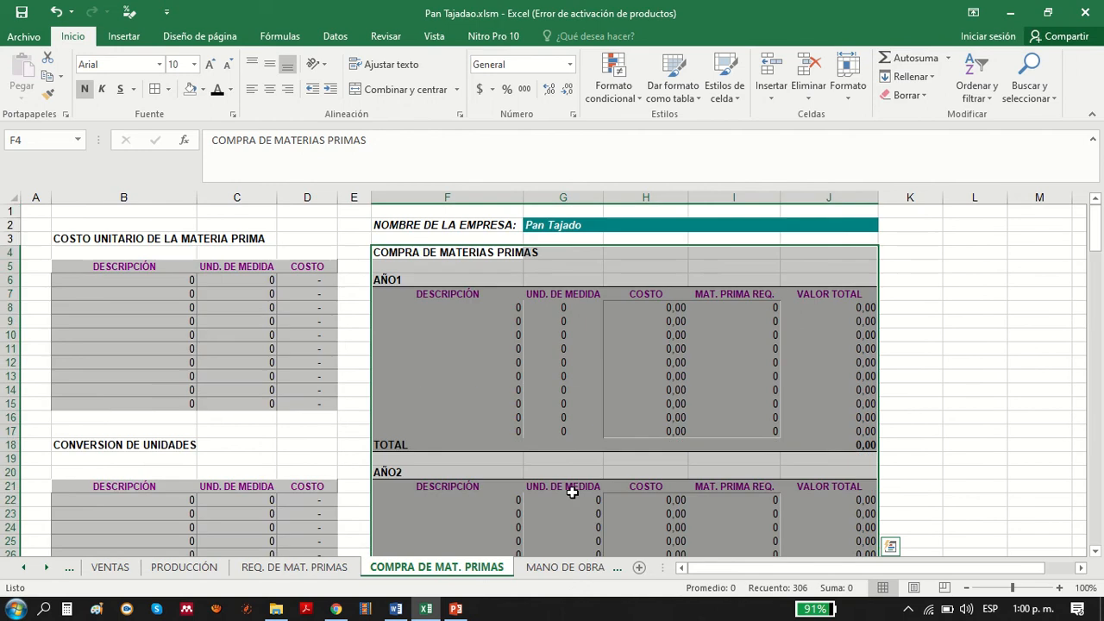
scroll(579, 487, "down", 20)
scroll(584, 482, "up", 20)
left_click(1095, 550)
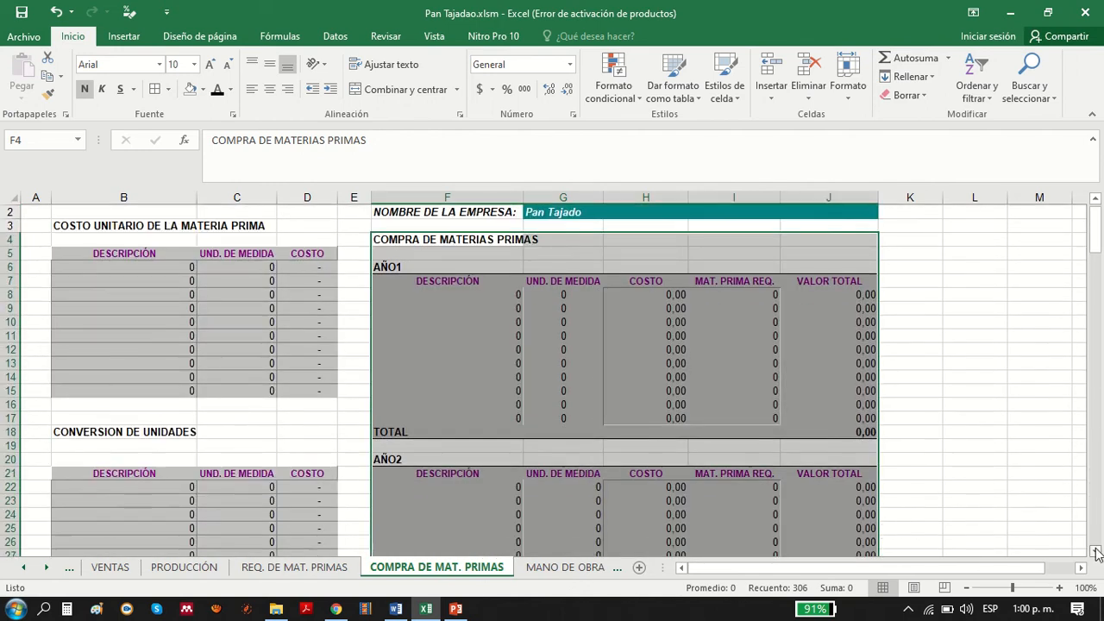
left_click_drag(1095, 550, 1095, 550)
- Review the yearly direct labor tables in MANO DE OBRA DIRECTA and the indirect manufacturing cost budget in COSTOS IND. FAB
left_click(557, 569)
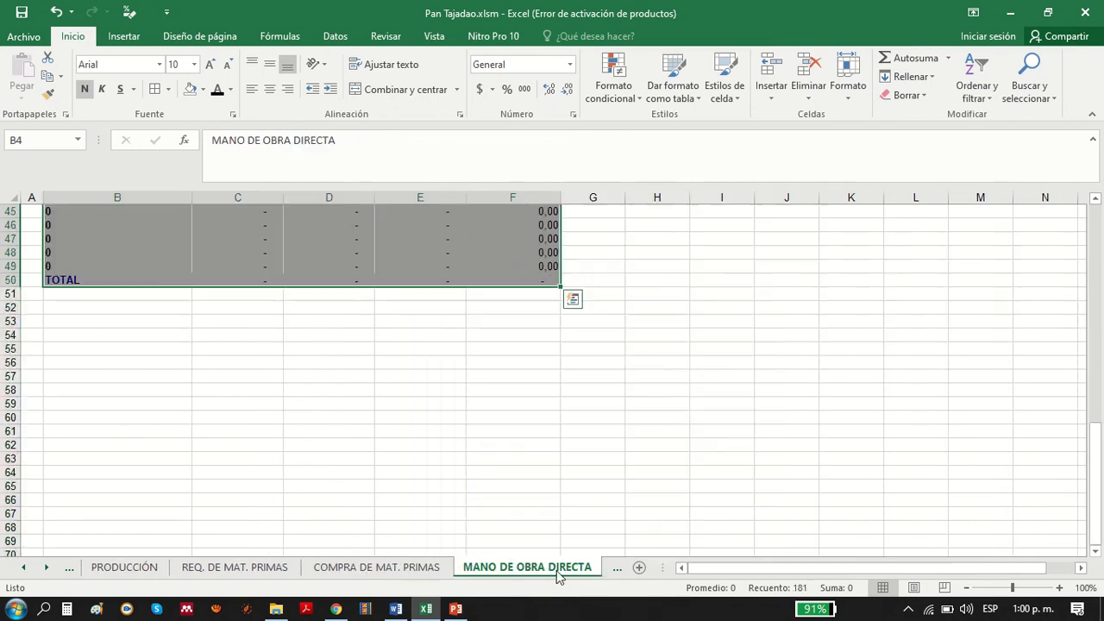
scroll(639, 517, "up", 15)
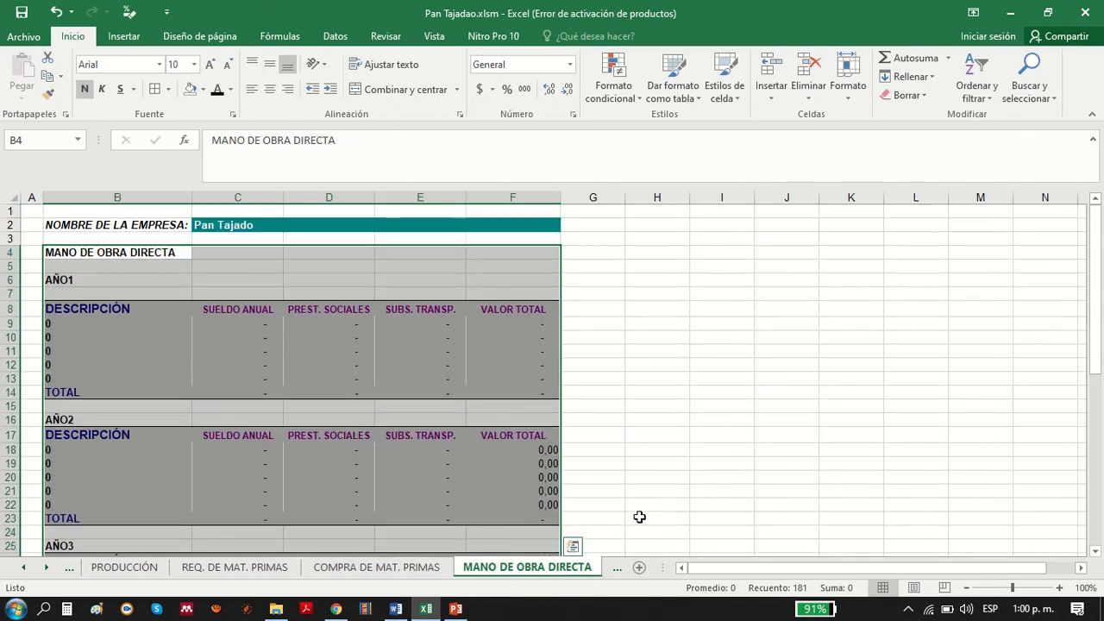
left_click(617, 568)
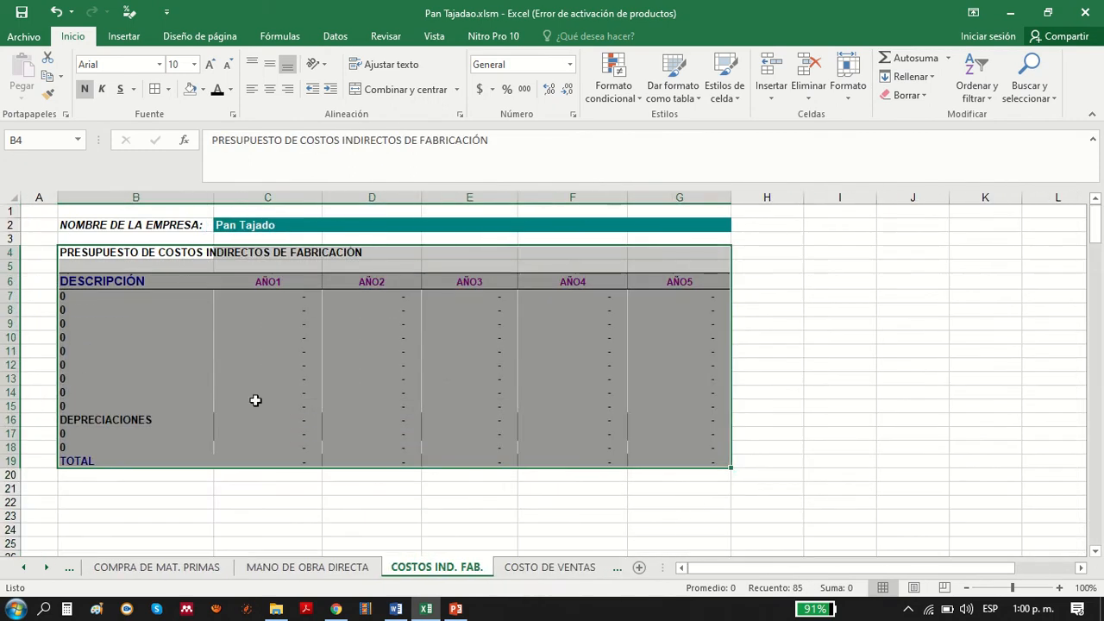
- Examine the cost of sales, administrative expenses and sales expenses budgets and the income statement in ESTADO DE RESULTADOS (GYP)
left_click(564, 570)
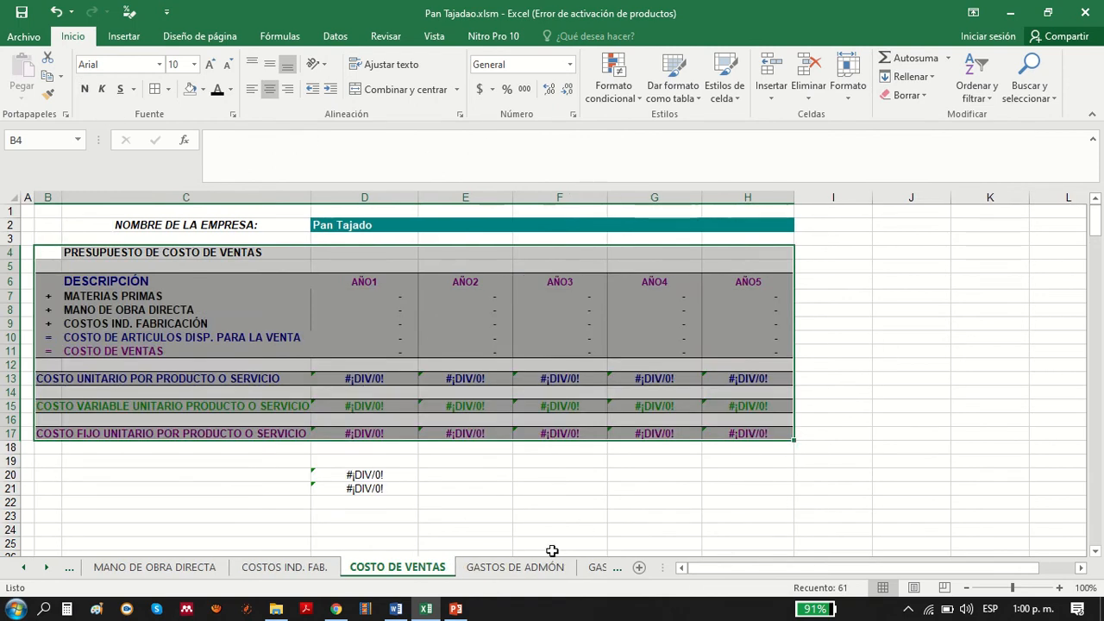
left_click(549, 568)
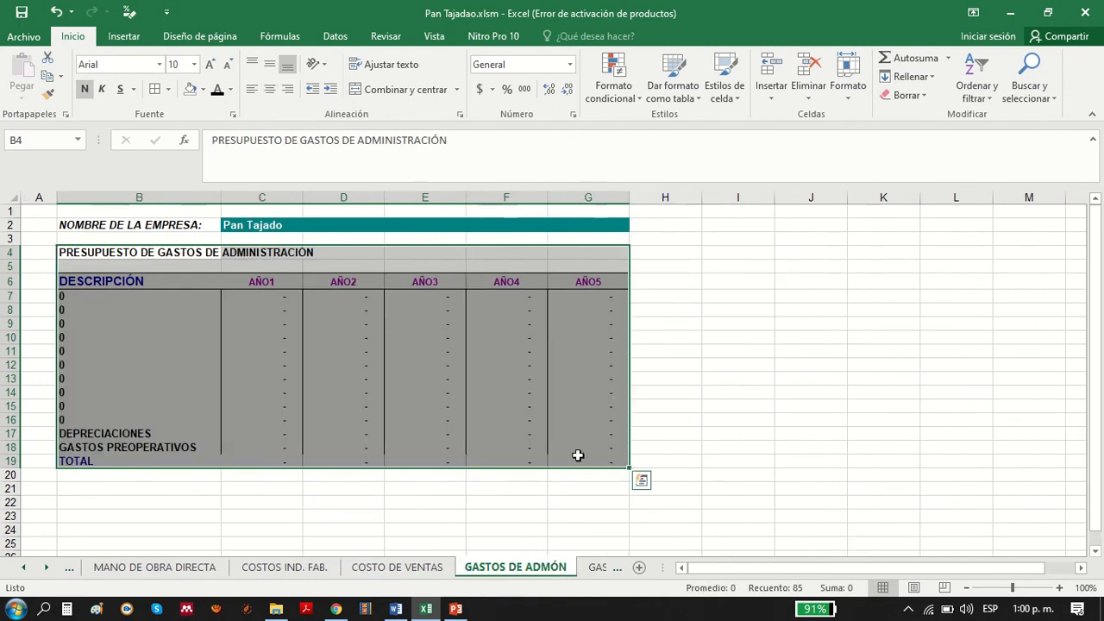
left_click(598, 567)
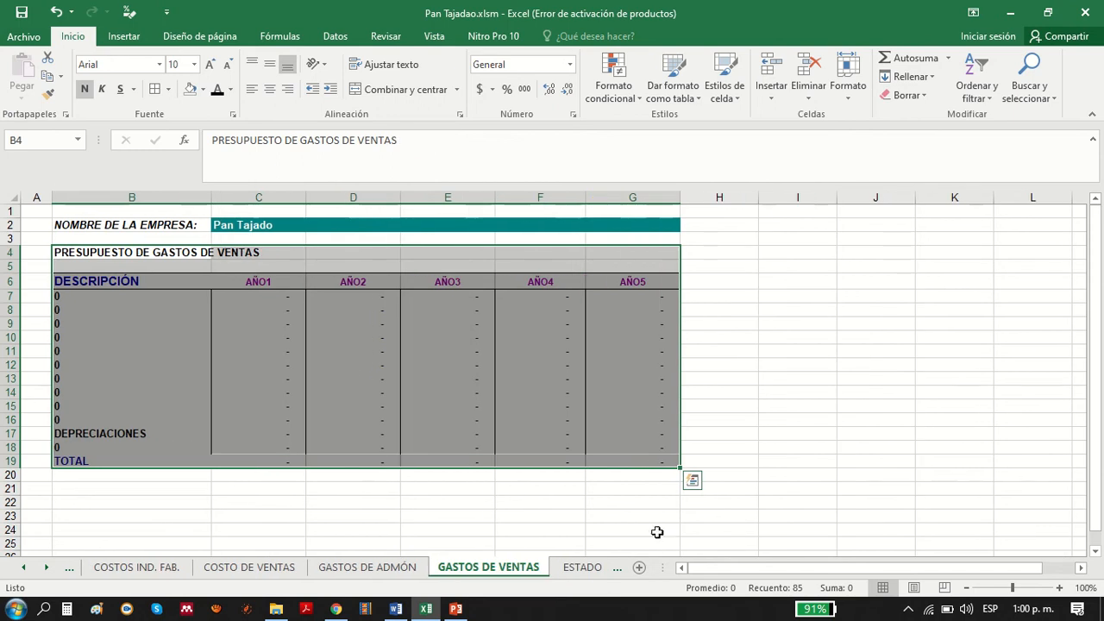
left_click(588, 568)
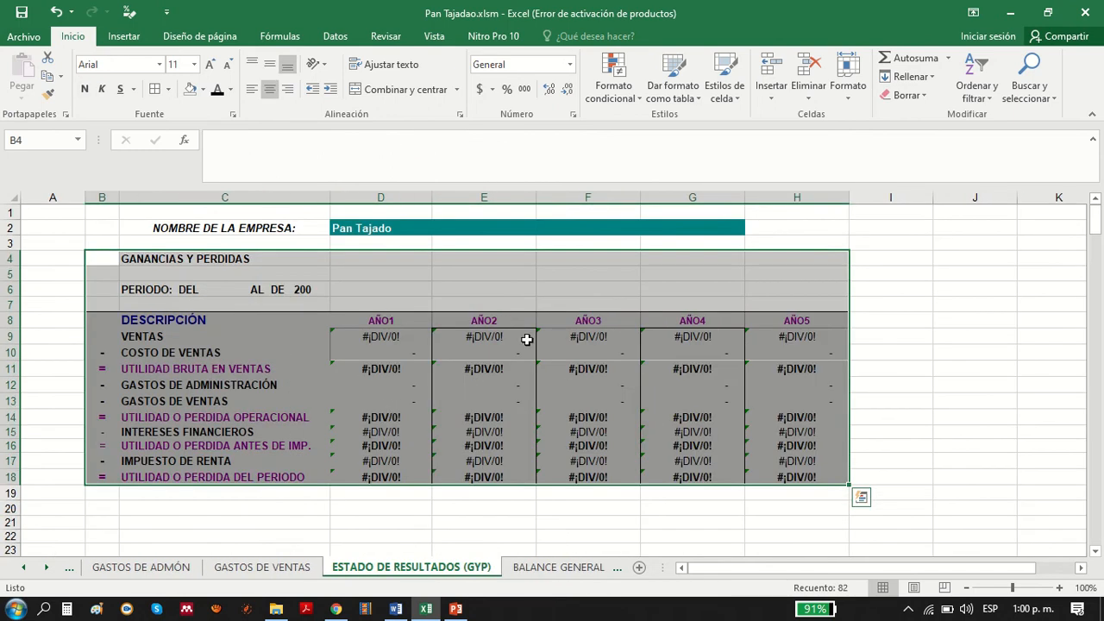
- Look through the balance sheet in BALANCE GENERAL and the yearly cash flow in FLUJO DE EFECTIVO
left_click(561, 568)
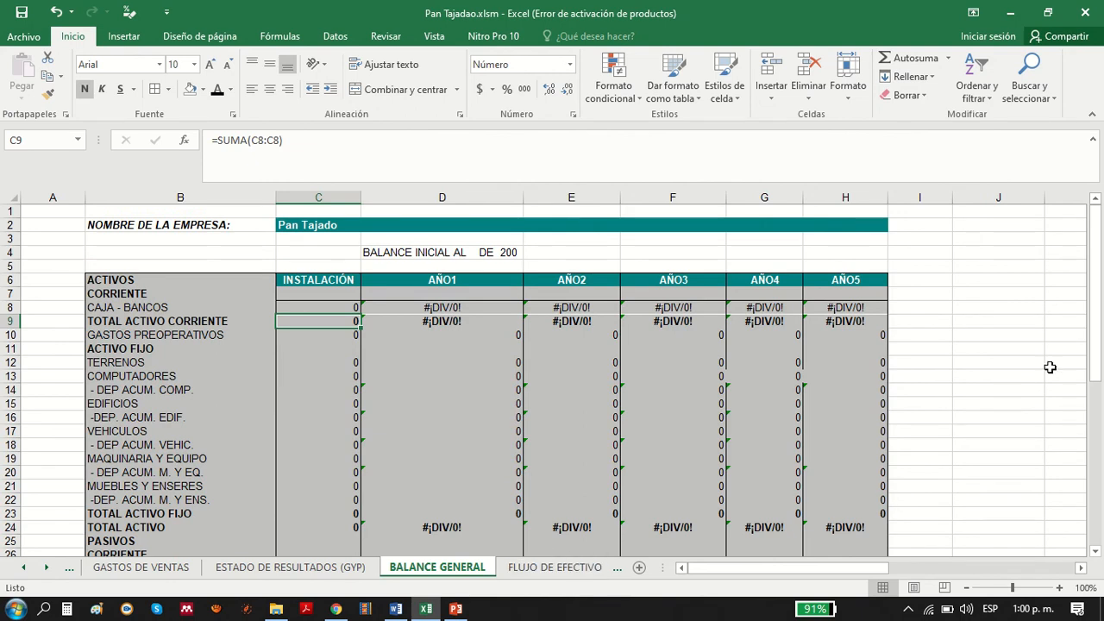
mouse_move(1095, 367)
left_mouse_down()
mouse_move(1095, 384)
mouse_move(1097, 367)
left_mouse_up()
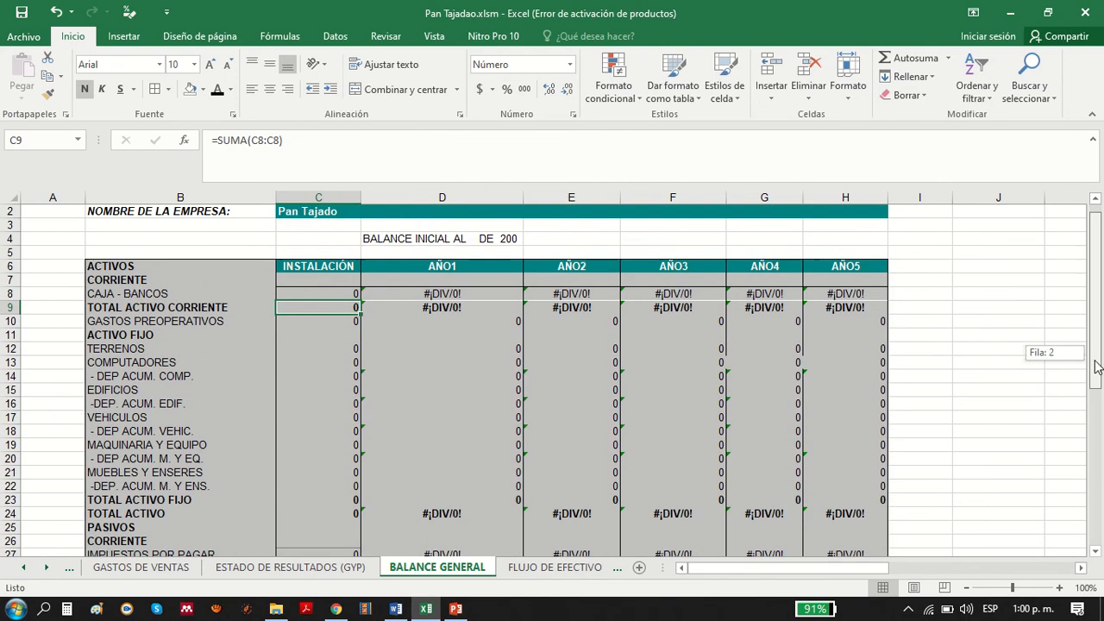
left_click(559, 568)
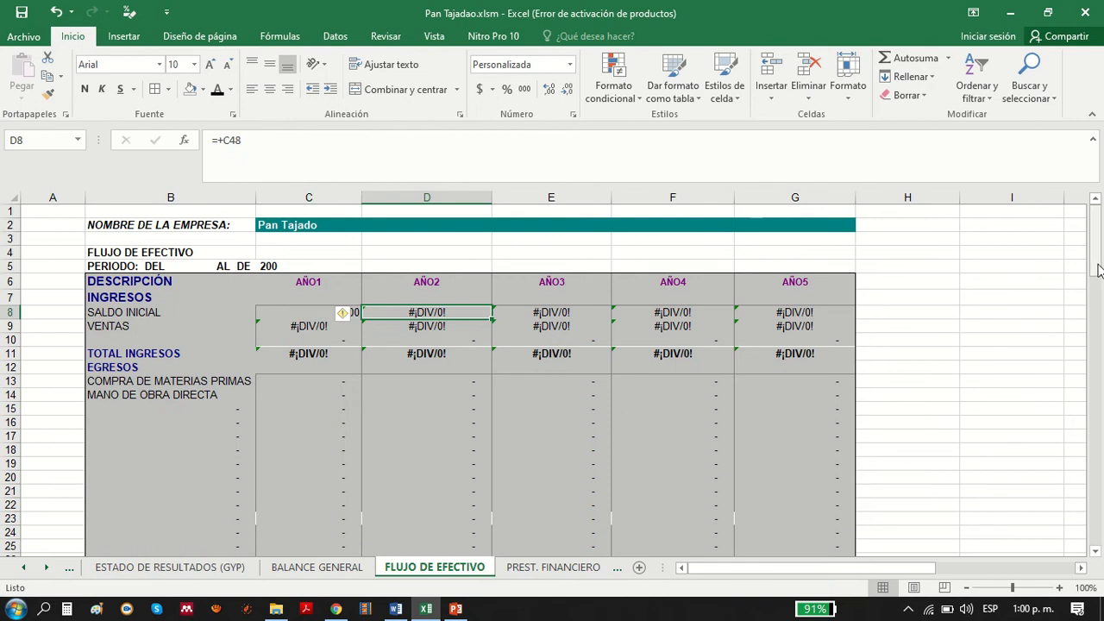
left_click_drag(1098, 270, 1101, 235)
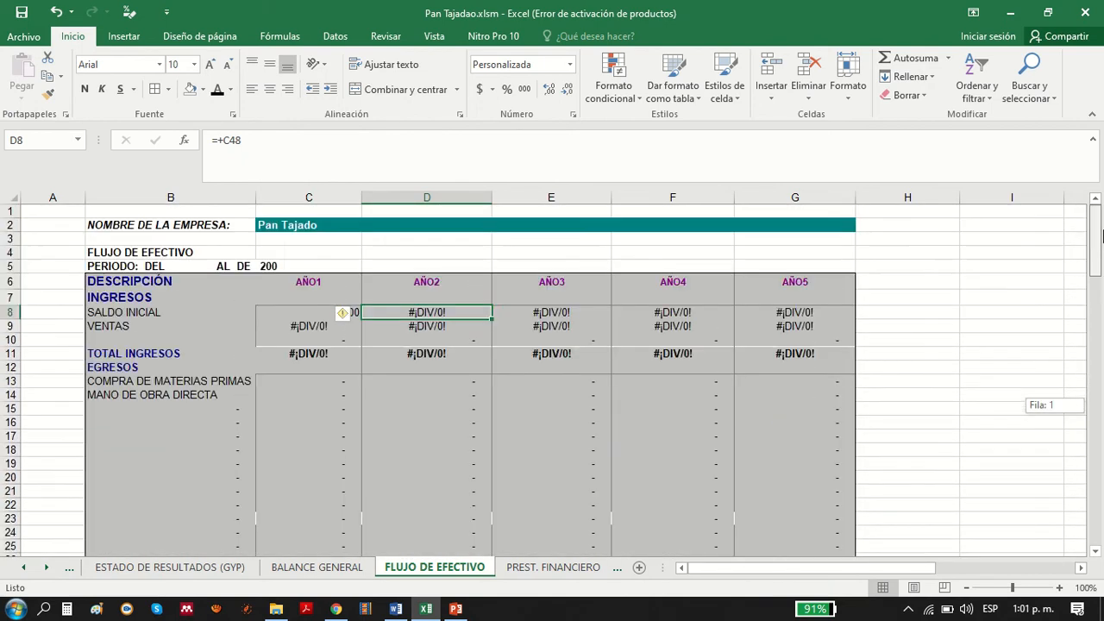
- Examine the loan amortization table's CAPITAL, INTERESES, CUOTA and SALDO columns and the yearly payment summary in PREST. FINANCIERO
left_click(552, 568)
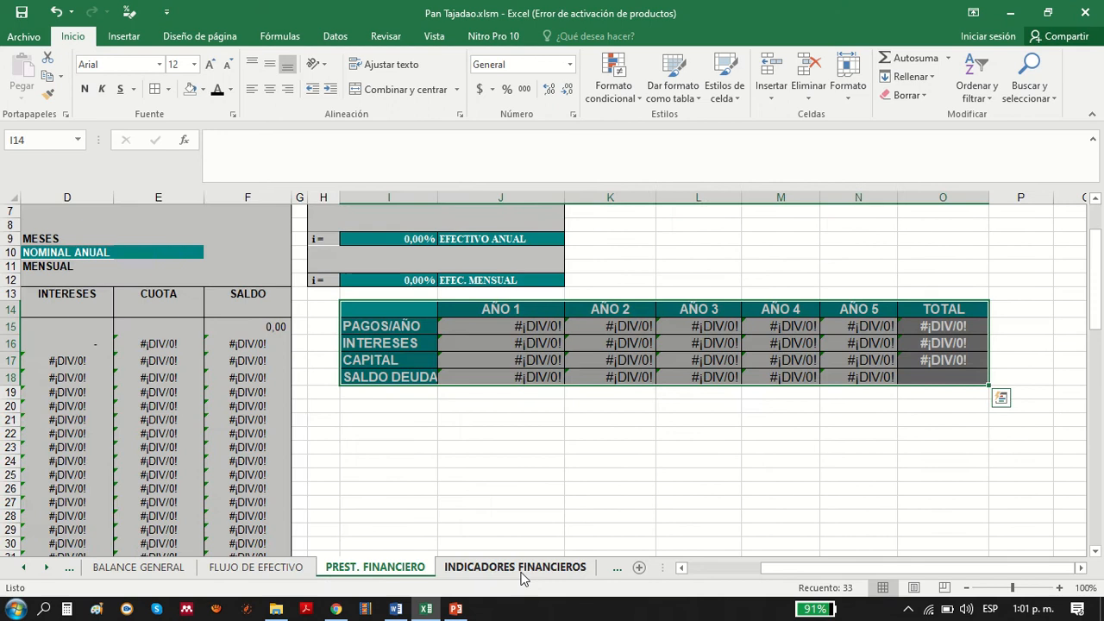
left_click_drag(867, 569, 797, 569)
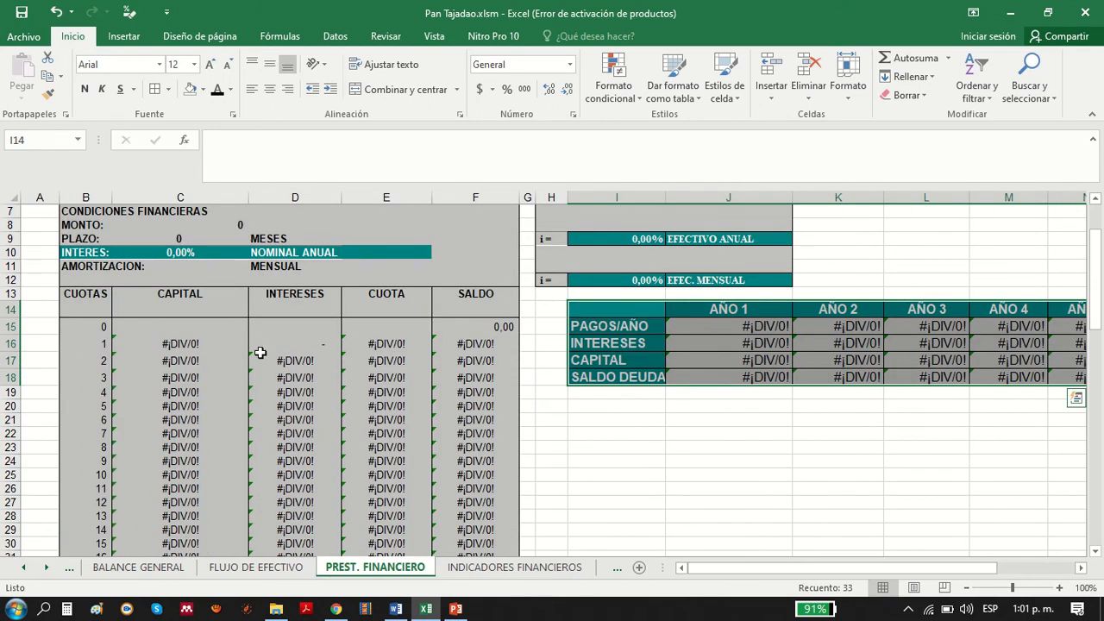
left_click_drag(86, 294, 438, 453)
left_click(198, 404)
left_click(301, 406)
left_click(373, 418)
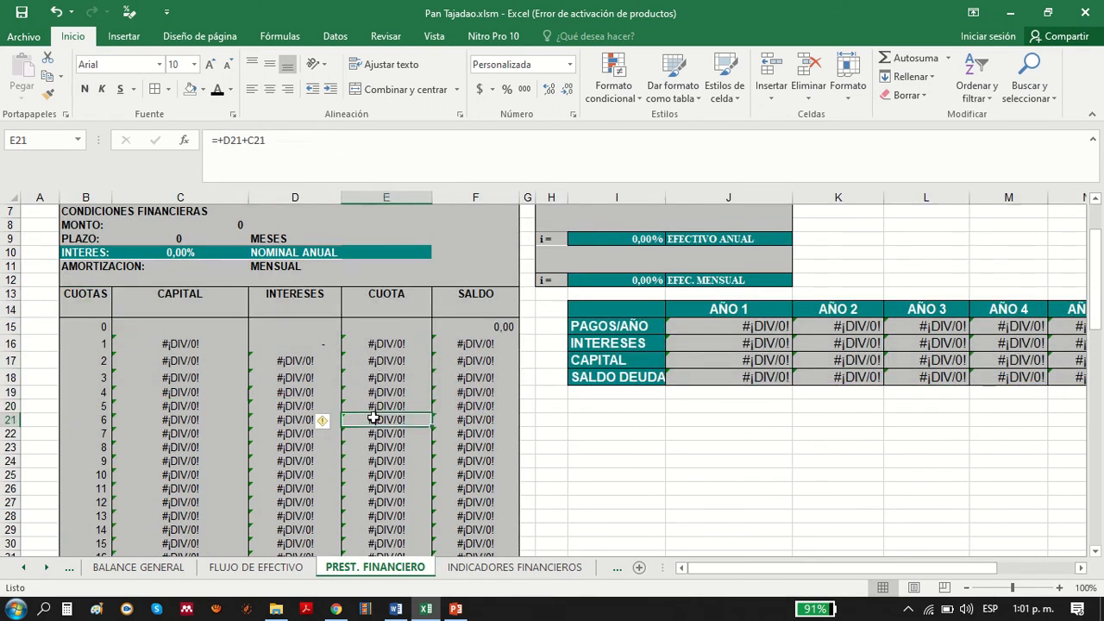
left_click(483, 430)
left_click_drag(780, 325, 1083, 392)
left_click_drag(939, 569, 1000, 571)
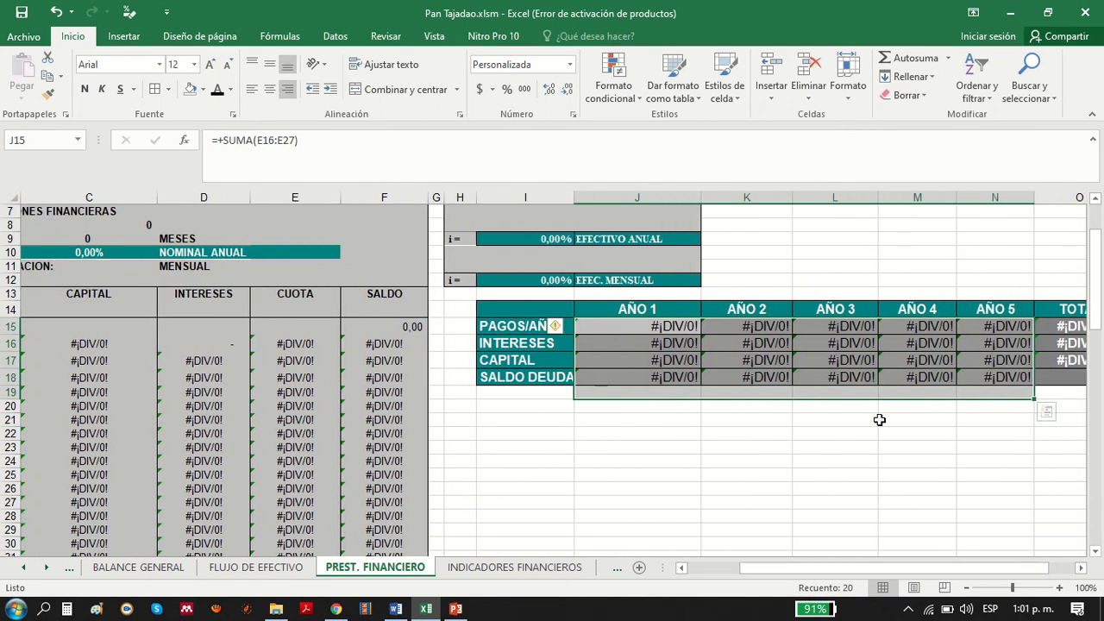
- Check the project's internal rate of return and net present value cells in INDICADORES FINANCIEROS
left_click(528, 571)
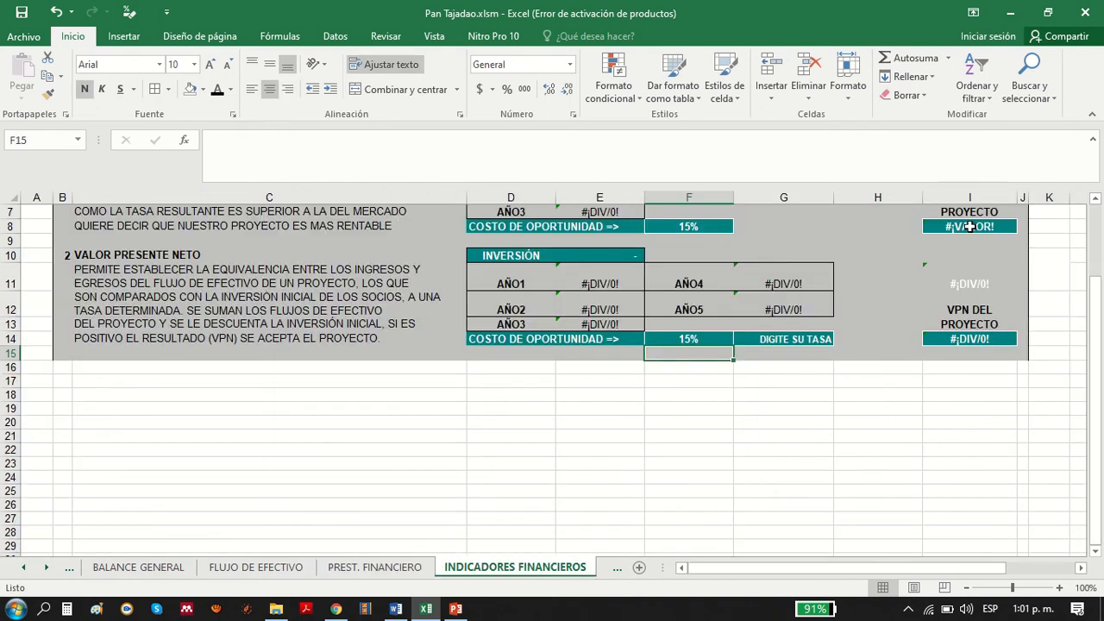
left_click(970, 226)
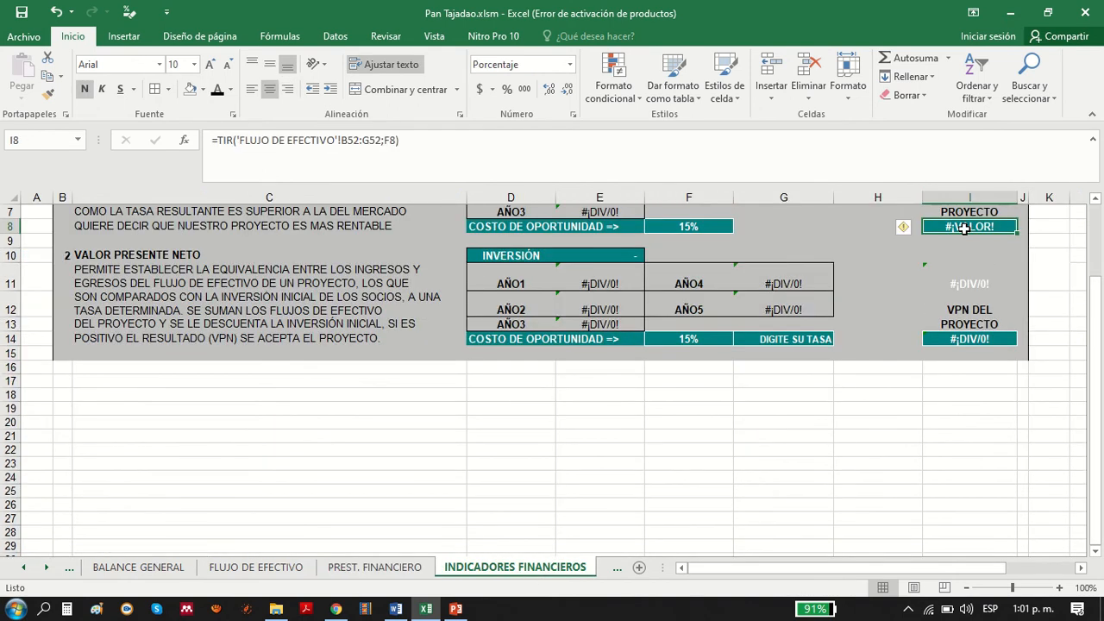
left_click(962, 341)
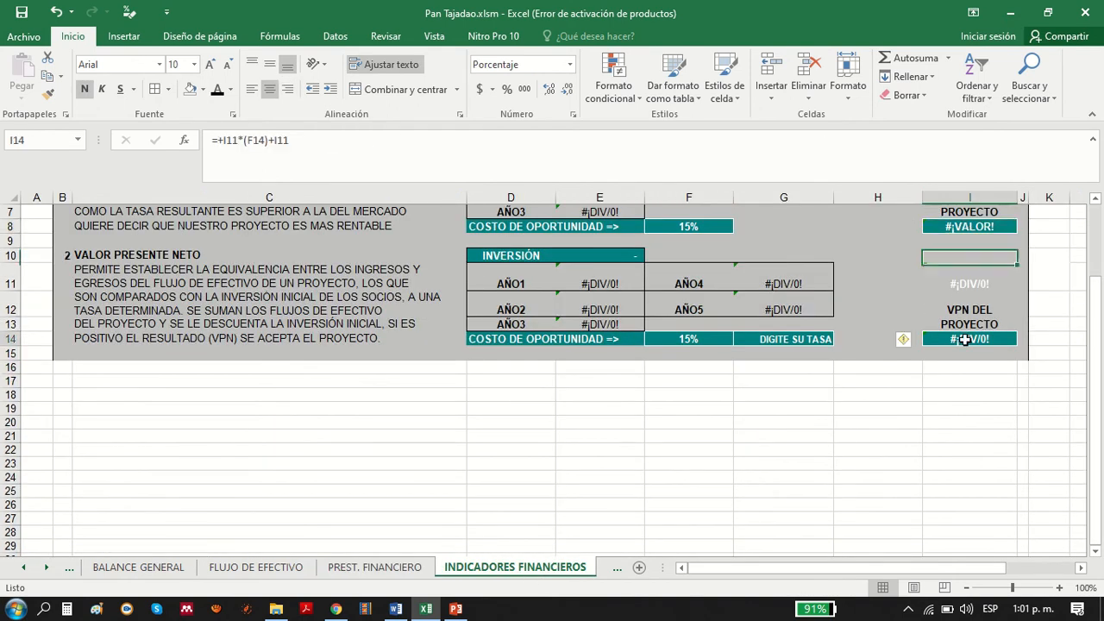
- Review the cost summary, contribution margin and break-even tables and the chart in PUNTO DE EQUILIBRIO
left_click(615, 569)
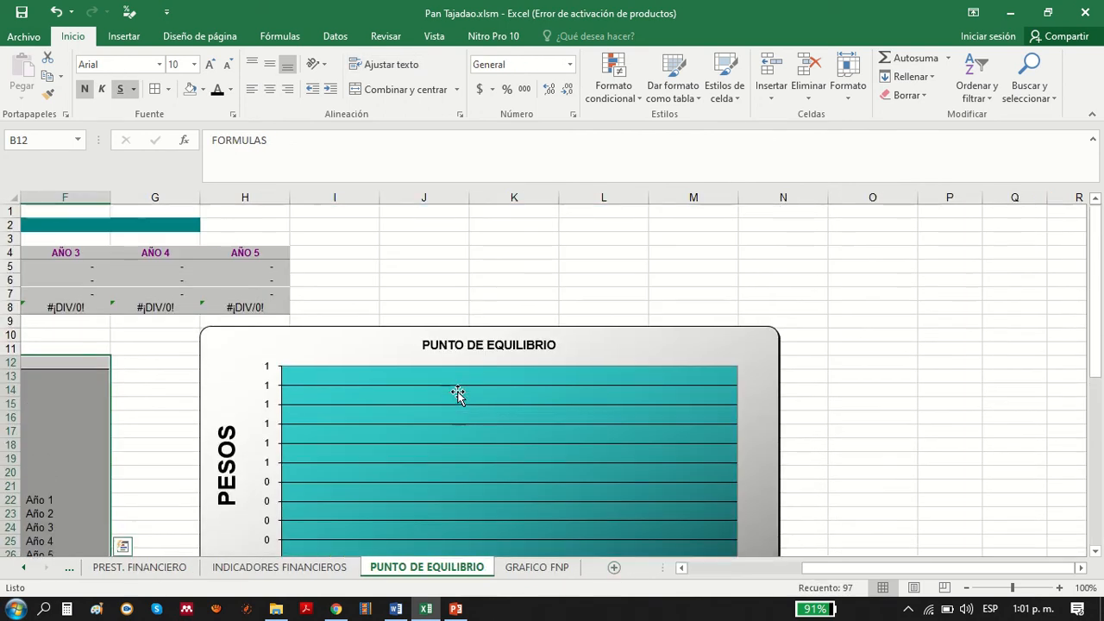
left_click_drag(865, 570, 665, 567)
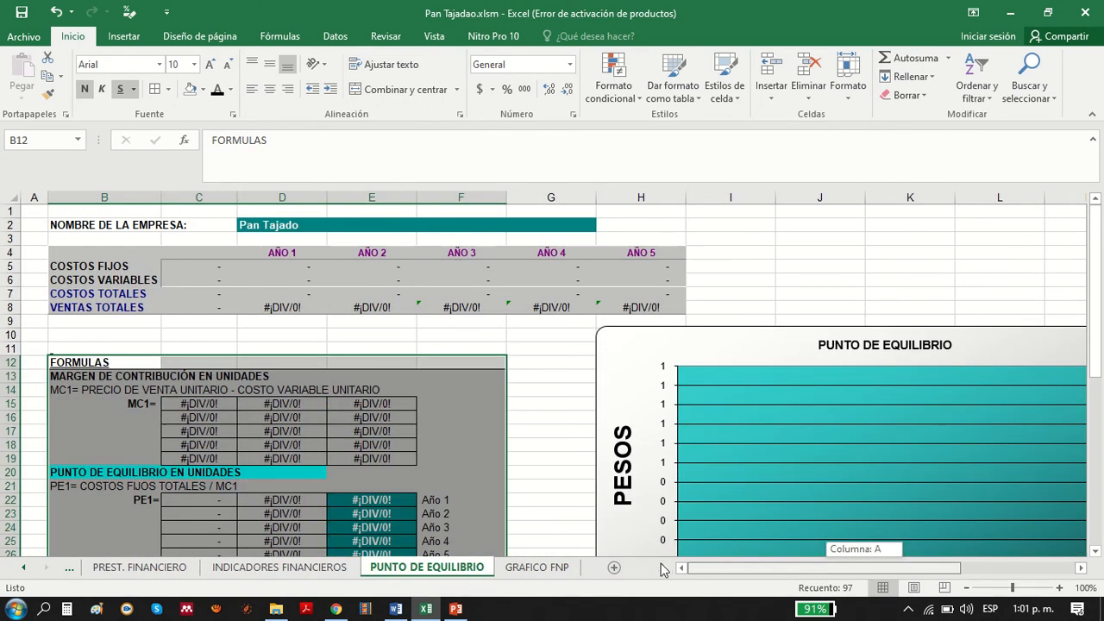
left_click(301, 421)
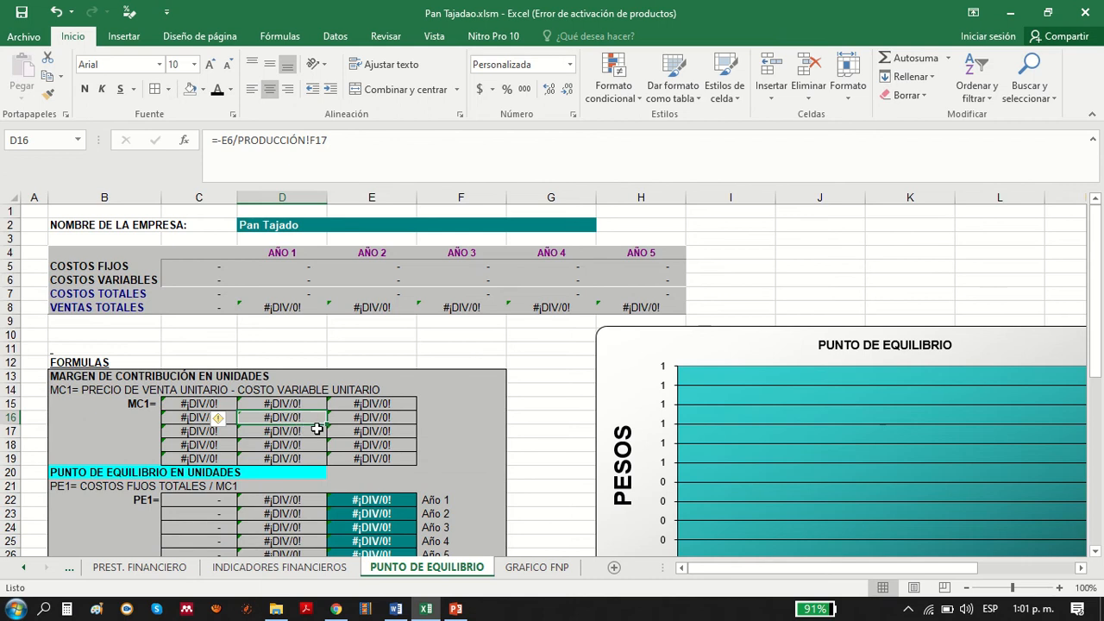
left_click_drag(1100, 358, 1099, 363)
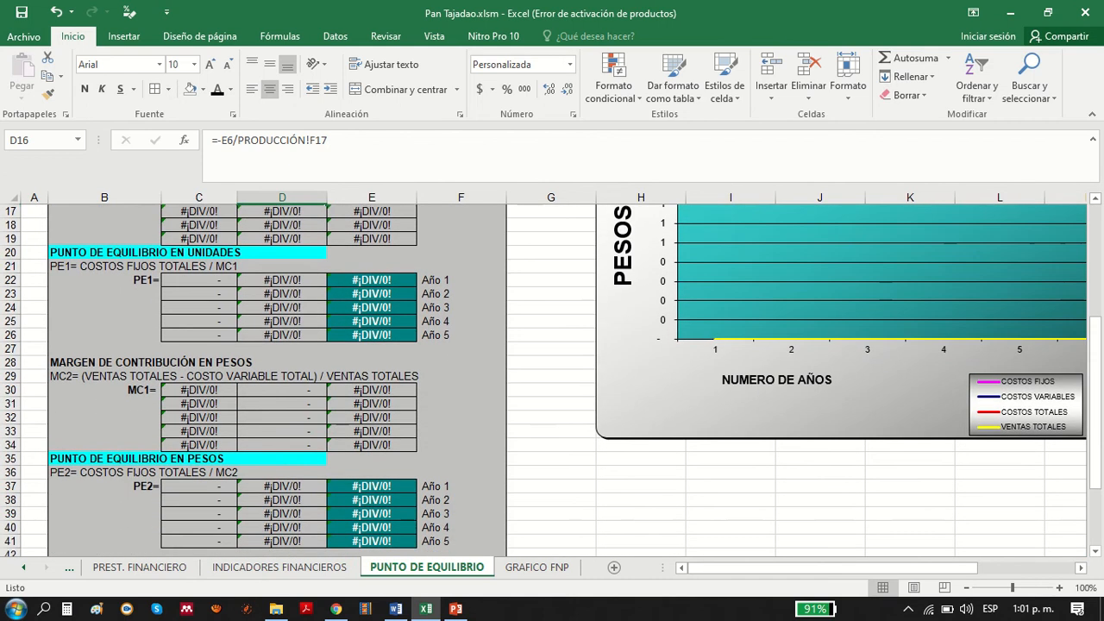
- View the net project flow table, its chart and the PRI payback period results in GRAFICO FNP
left_click(528, 568)
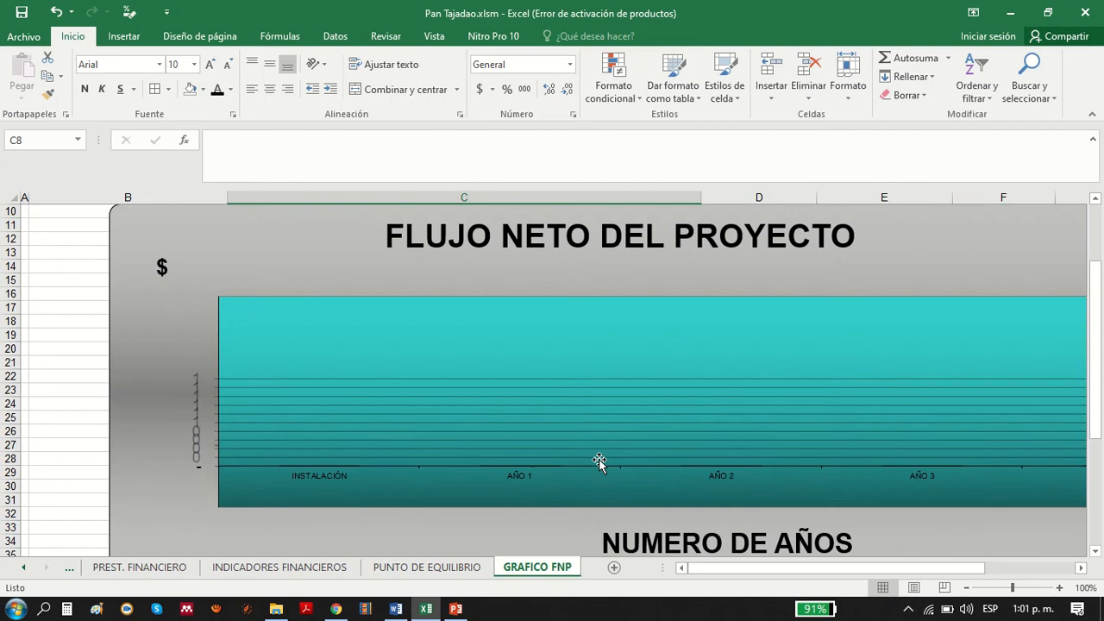
scroll(598, 458, "up", 3)
scroll(598, 458, "down", 20)
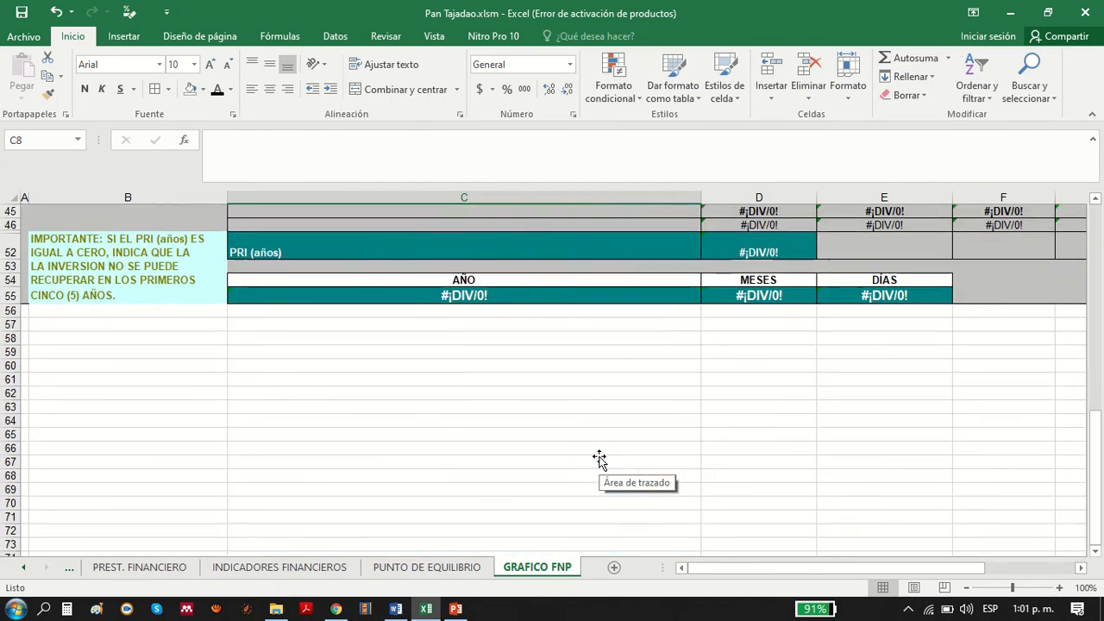
scroll(598, 458, "up", 20)
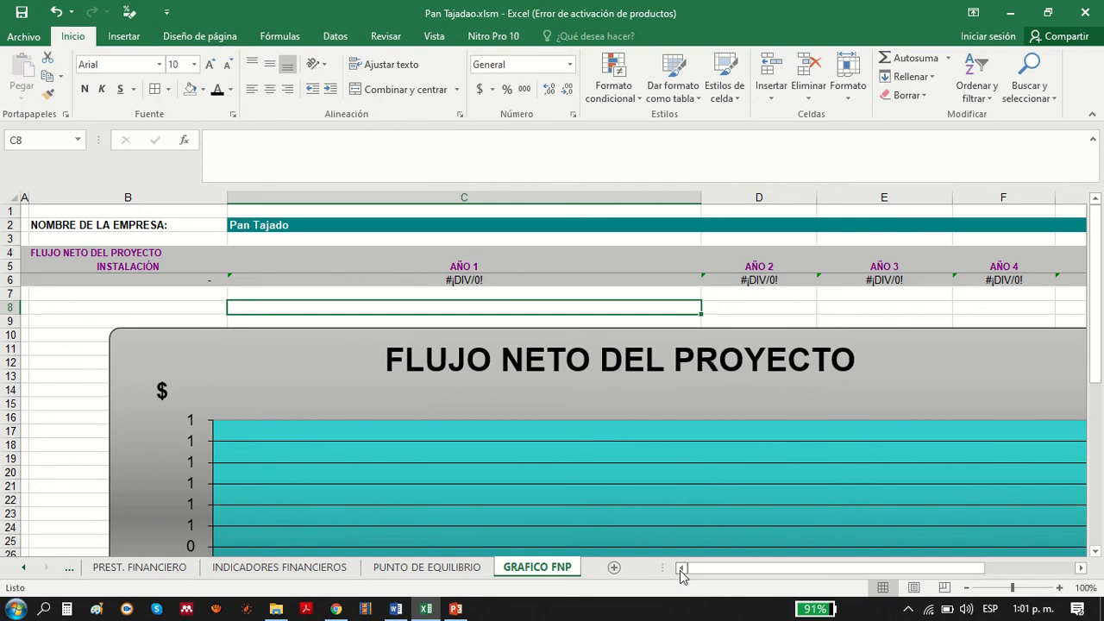
- Return to the DATOS GENERALES sheet and look over its instructions and entry sections
left_click(25, 569)
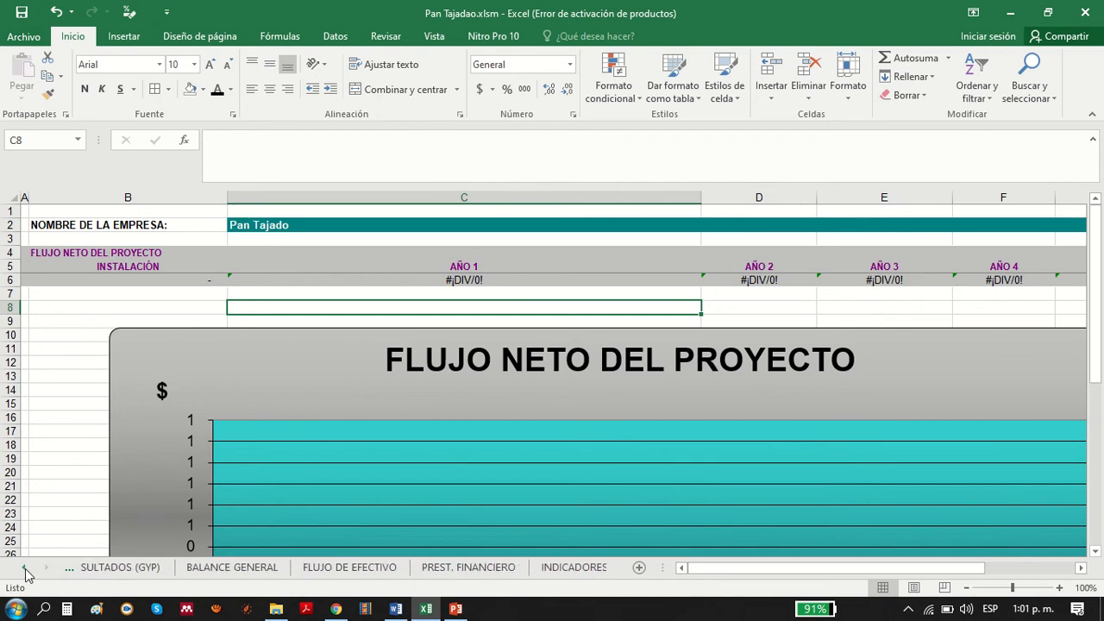
left_click(25, 571)
left_click(25, 570)
left_click(25, 570)
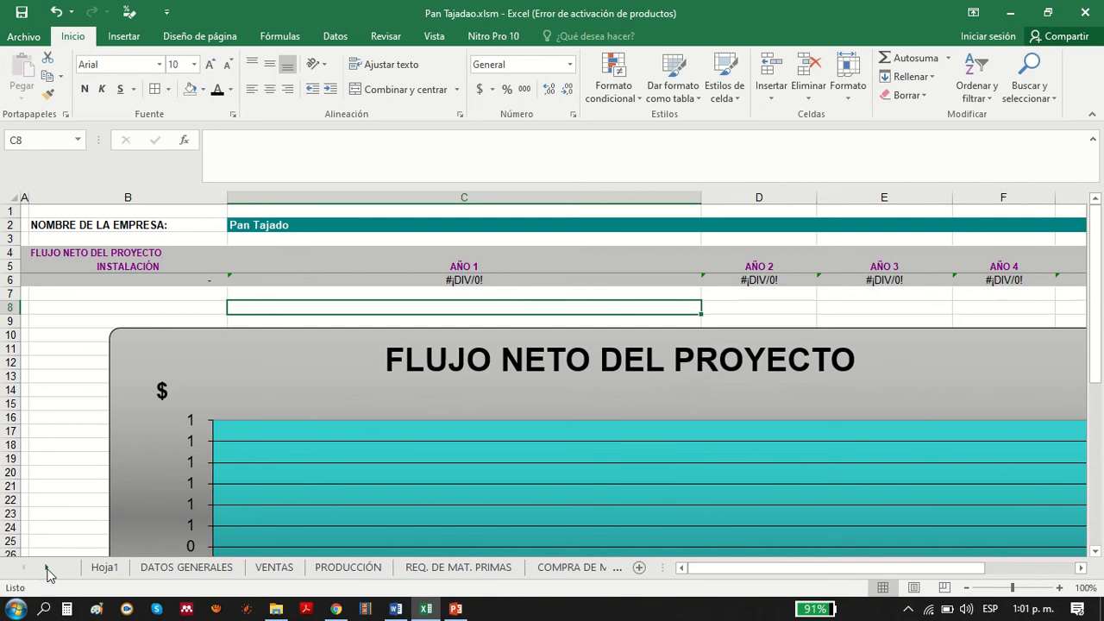
left_click(177, 568)
scroll(450, 452, "up", 6)
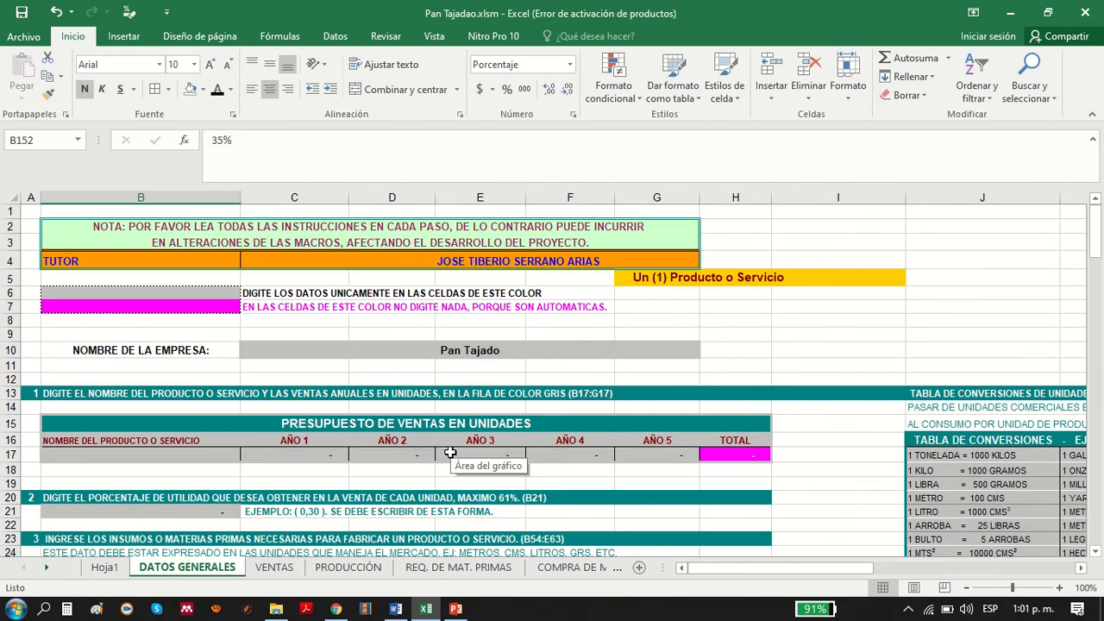
scroll(450, 453, "down", 15)
scroll(450, 453, "up", 15)
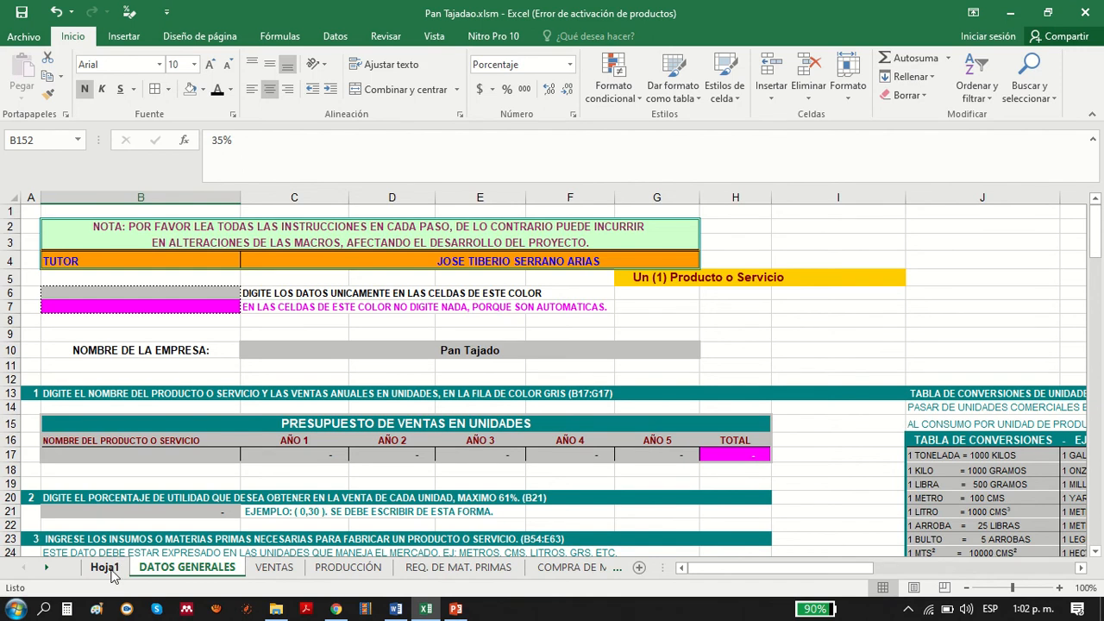
- In Hoja1, replace the product name in cell A7 of the projected sales table with "Pan tajadp paquete por 500 Grs"
left_click(105, 569)
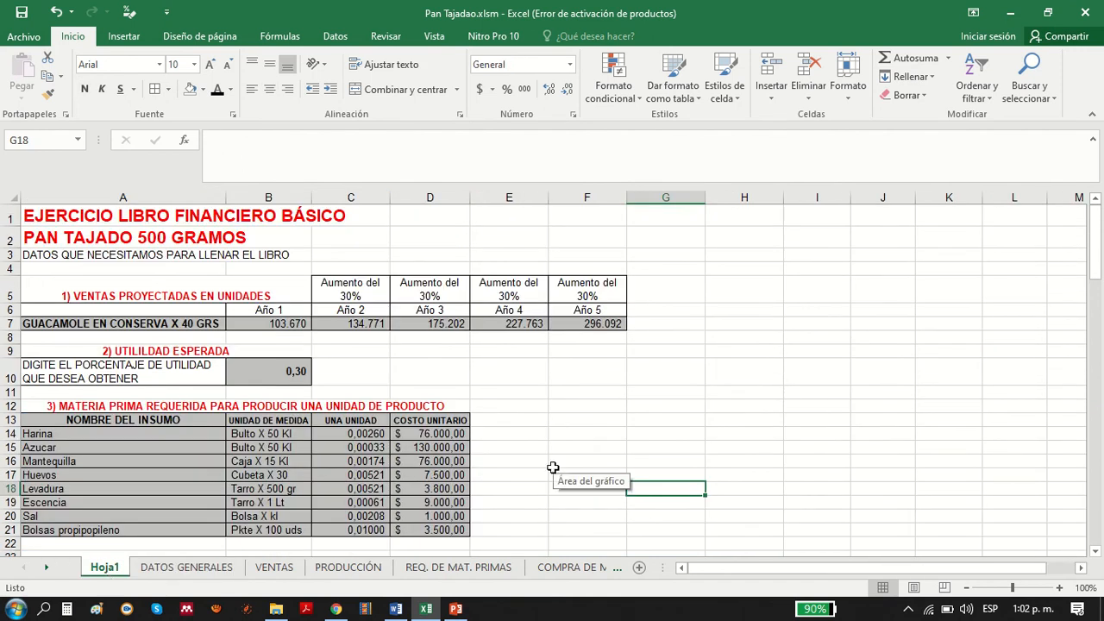
left_click(127, 220)
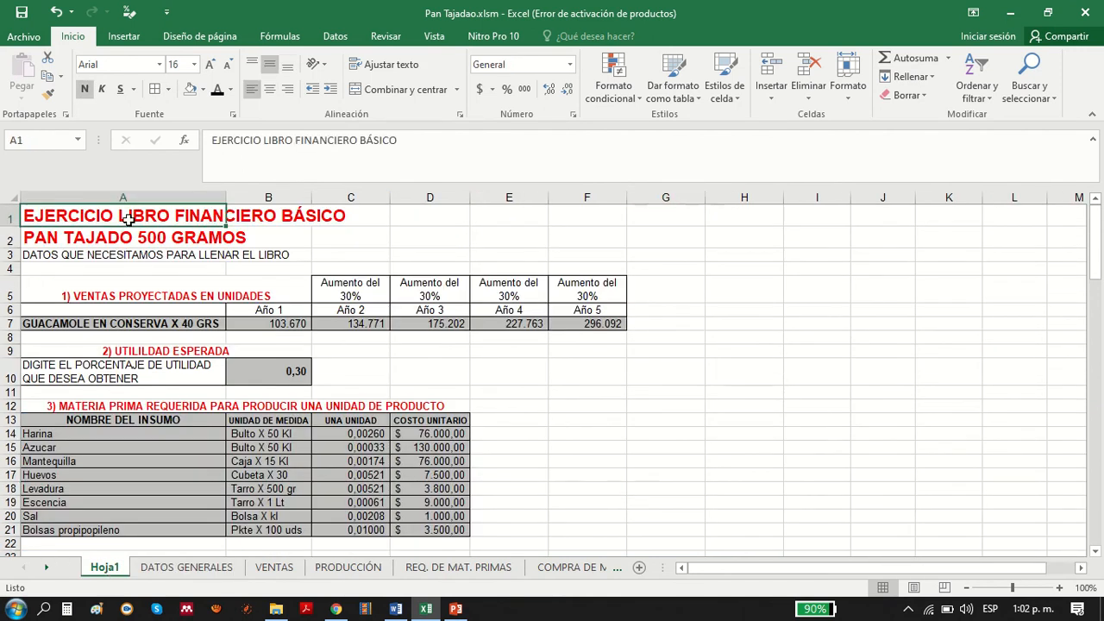
key("Down")
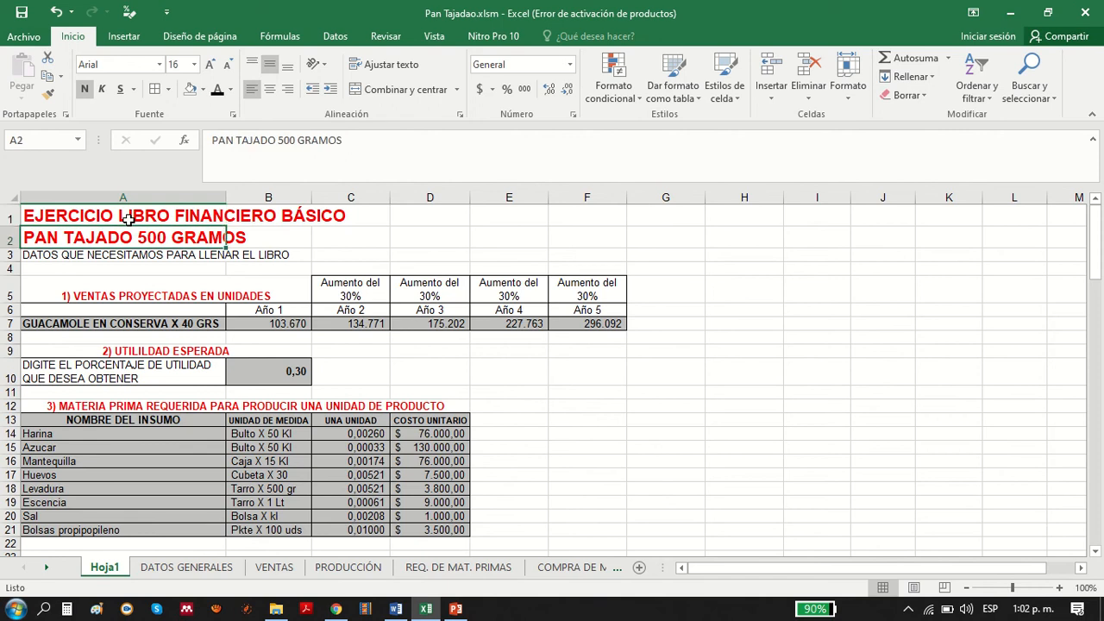
key("Down")
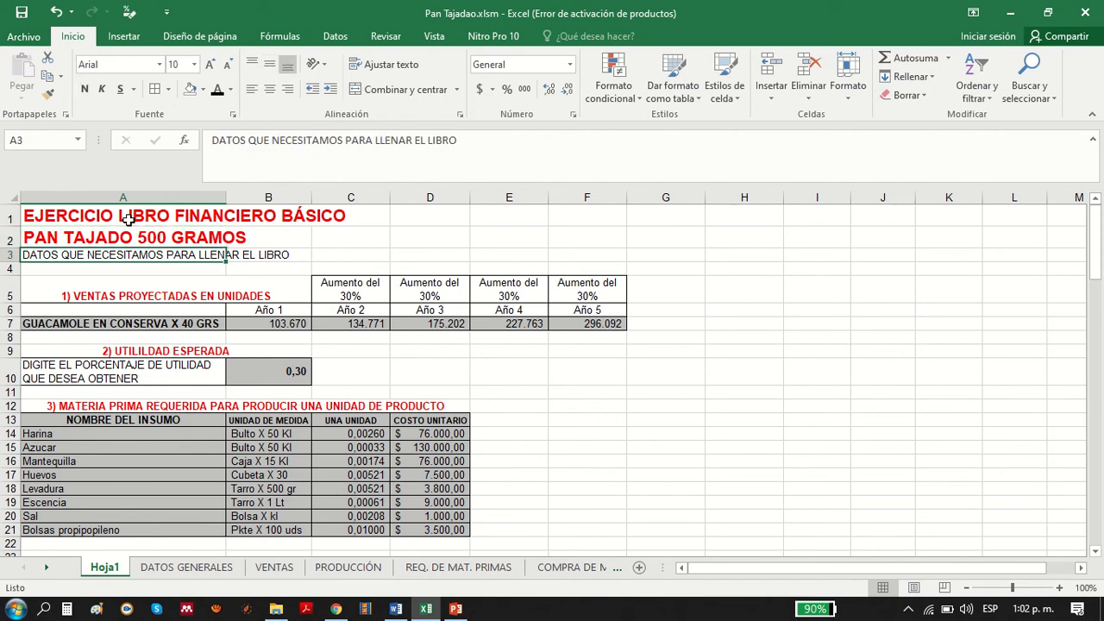
key("Down")
key("Down")
key("Down")
key("Down")
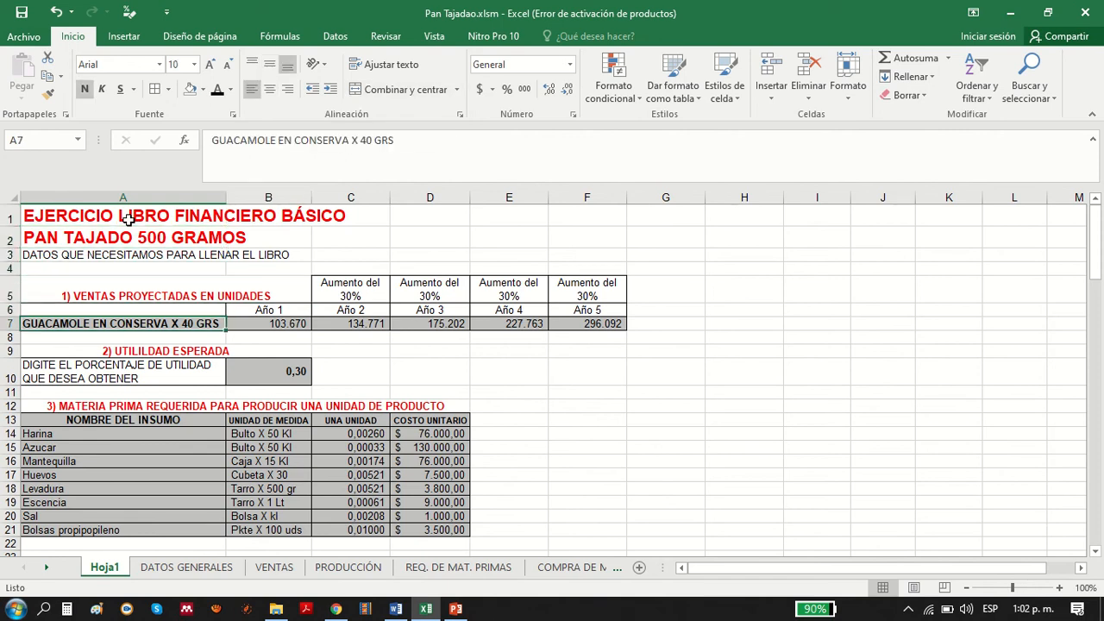
key("Delete")
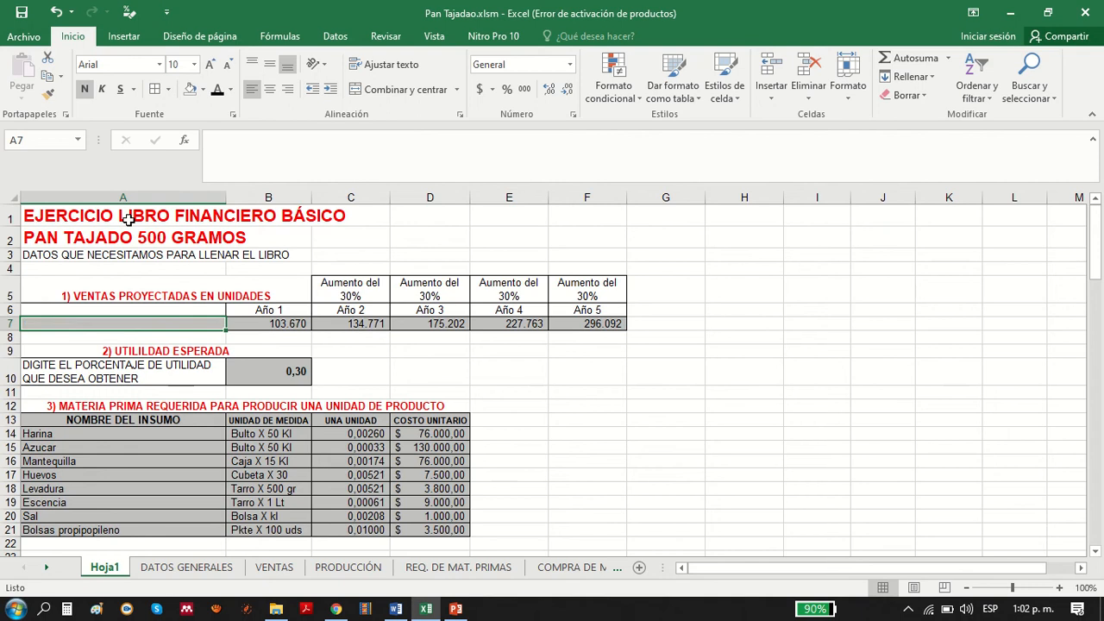
type("Pan t")
type("ajad")
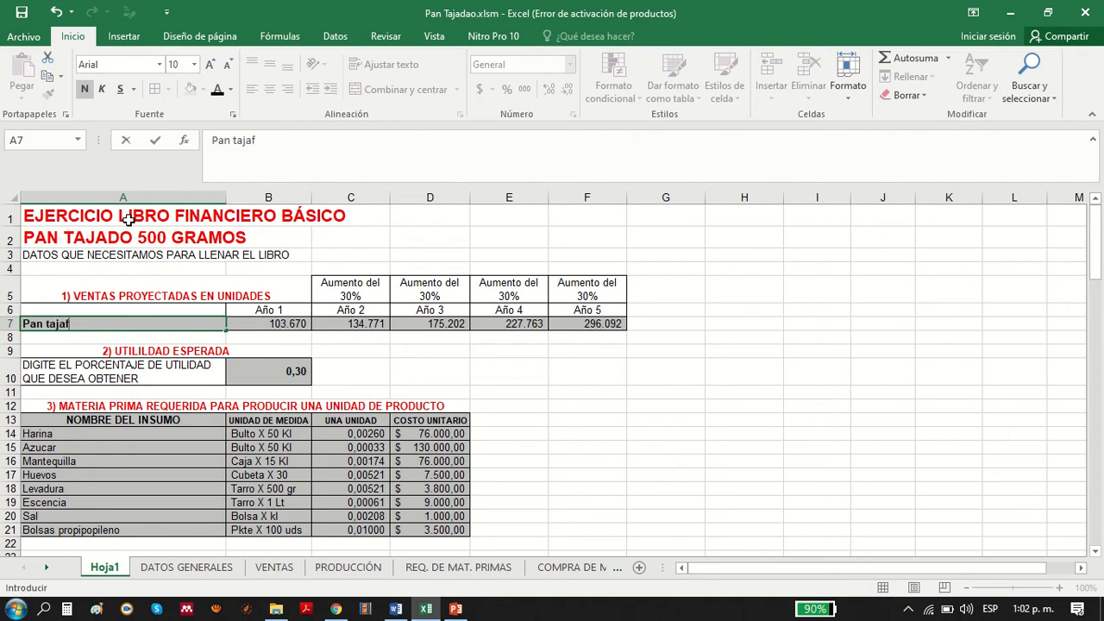
key("BackSpace")
type("dp paquete por")
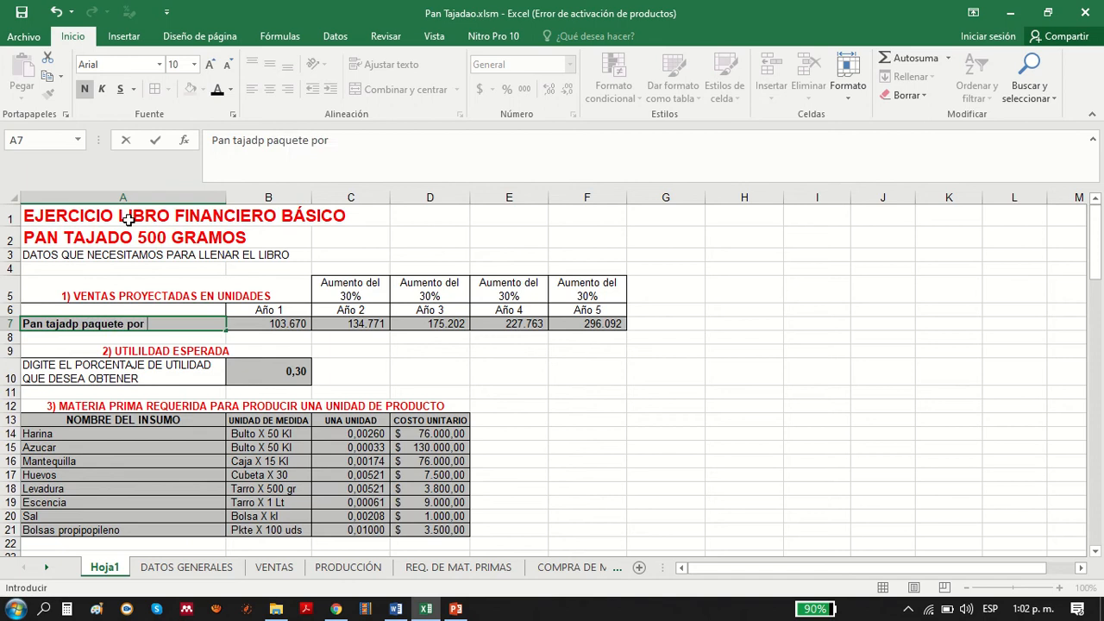
type(" 500 Grs")
key("Return")
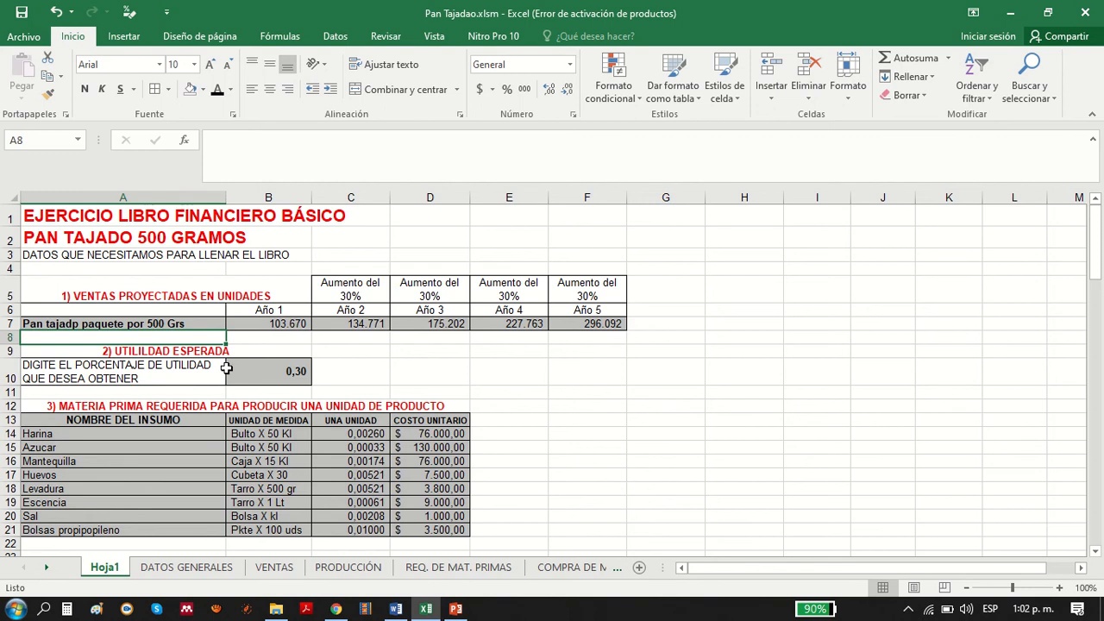
- Examine the Año 1 sales figure, the 30% increase headings and the Año 2 formula in Hoja1's projected sales table
left_click(278, 323)
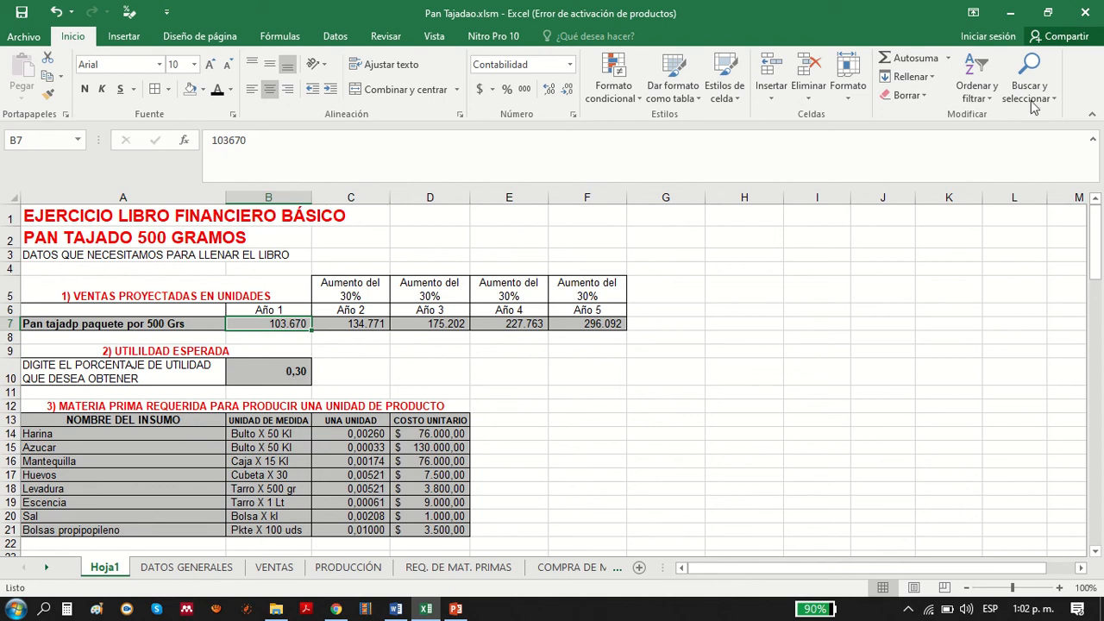
left_click_drag(1098, 241, 1098, 243)
left_click(344, 291)
left_click(430, 291)
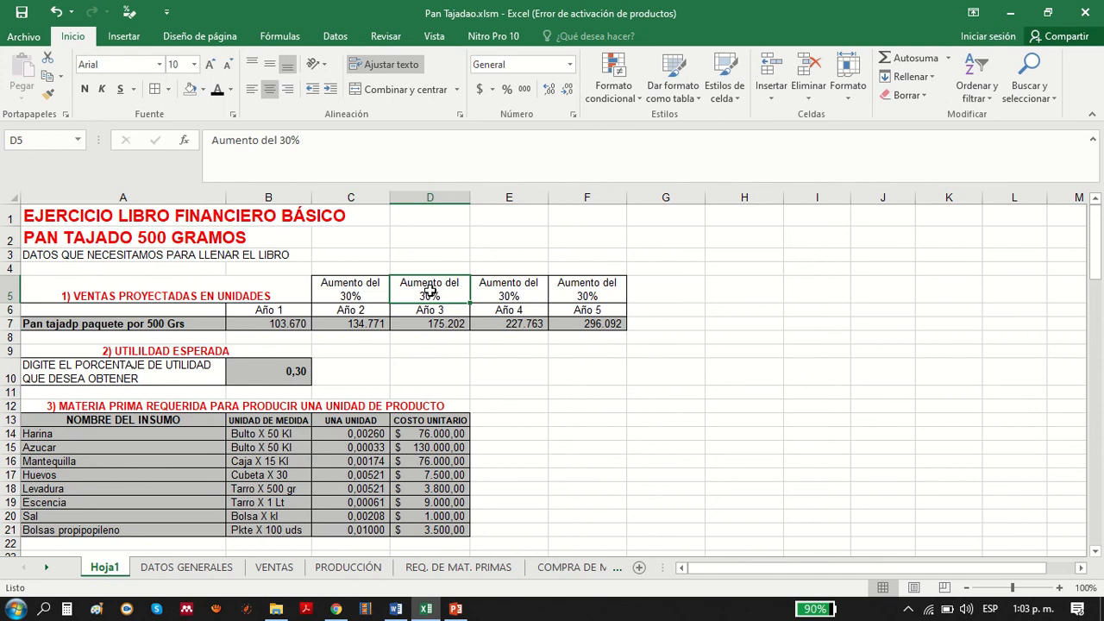
left_click(370, 298)
left_click(436, 296)
left_click(529, 298)
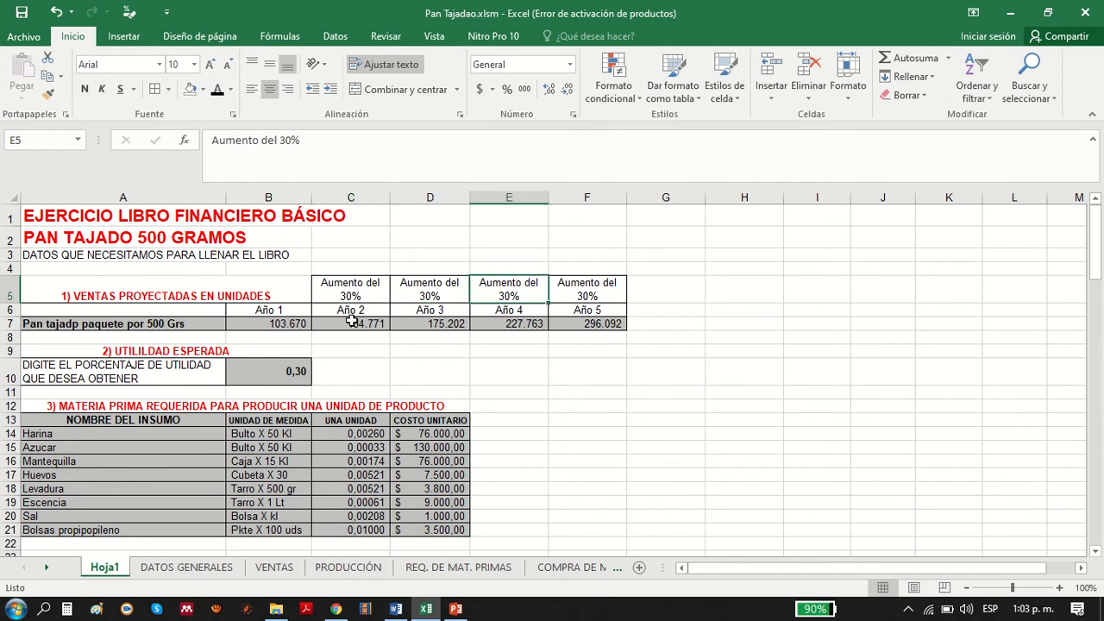
left_click(352, 322)
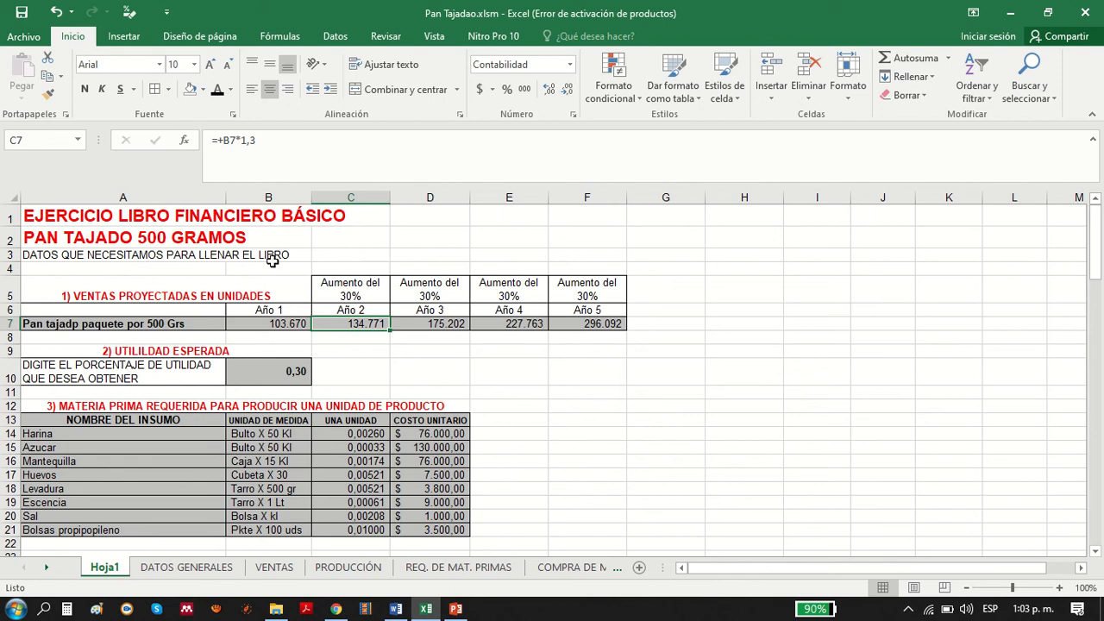
- Check the growth formulas for Año 2 through Año 5 in the projected sales table and the expected profit percentage in B10
double_click(357, 324)
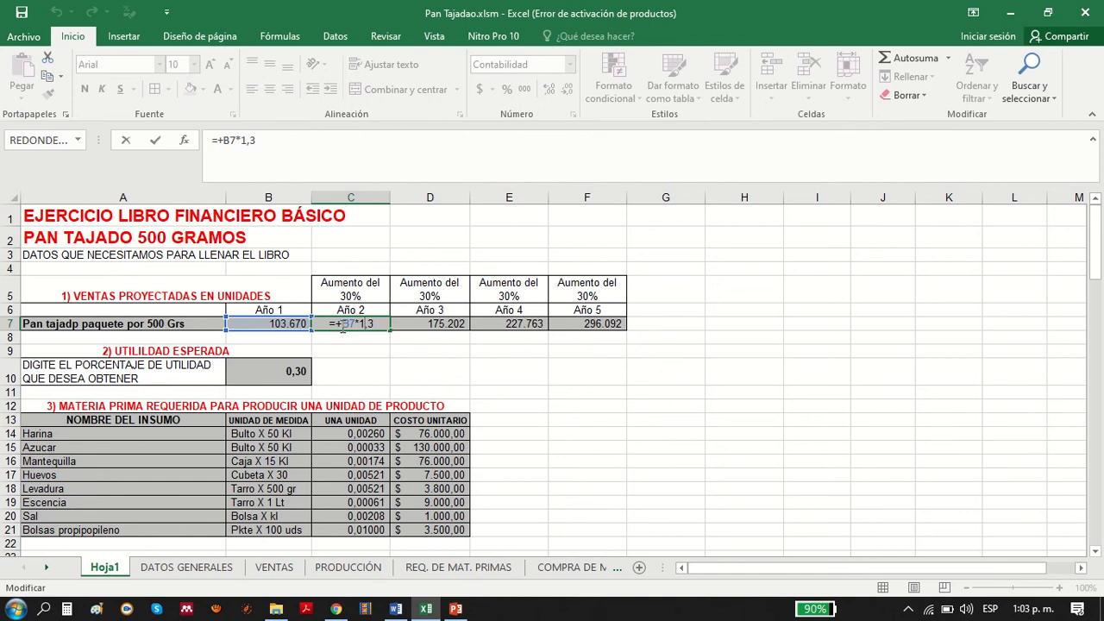
key("ctrl+Return")
left_click(428, 324)
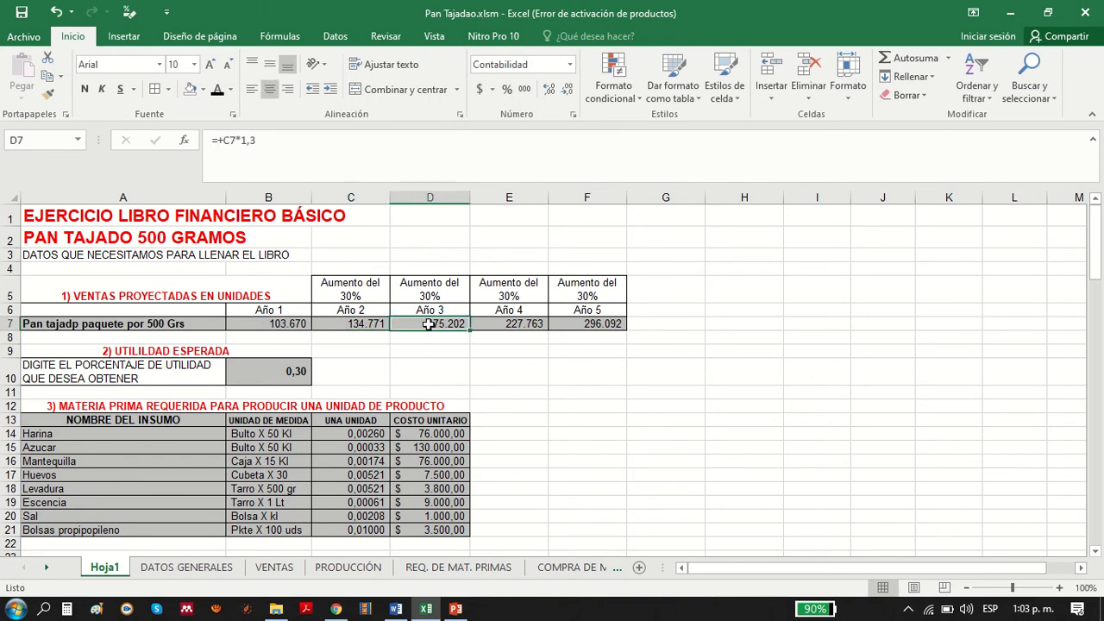
left_click(521, 324)
left_click(576, 324)
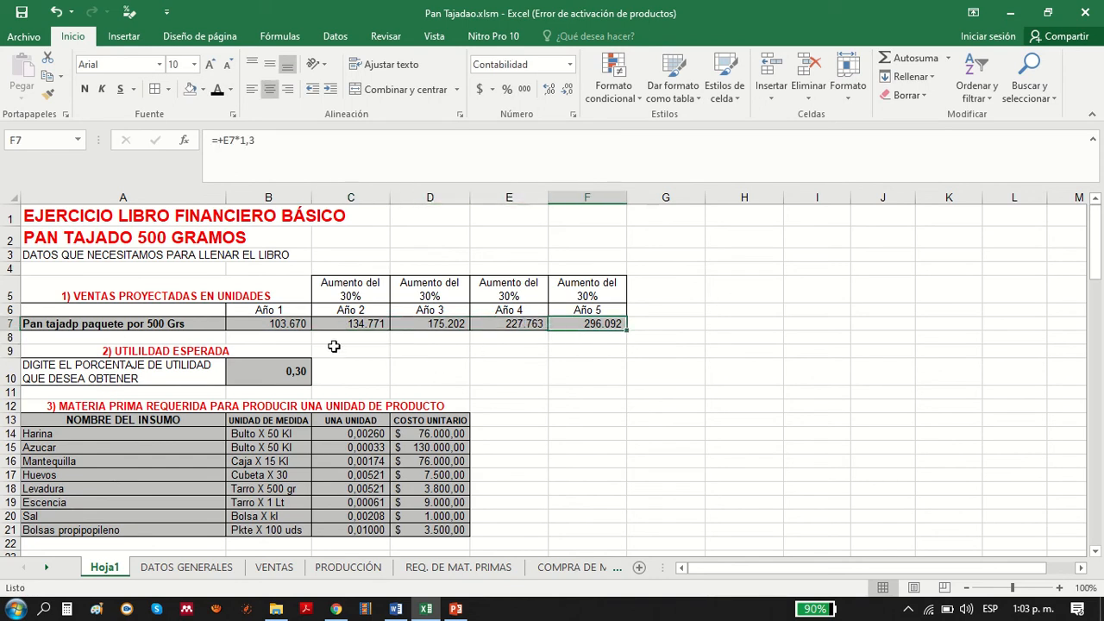
left_click(282, 374)
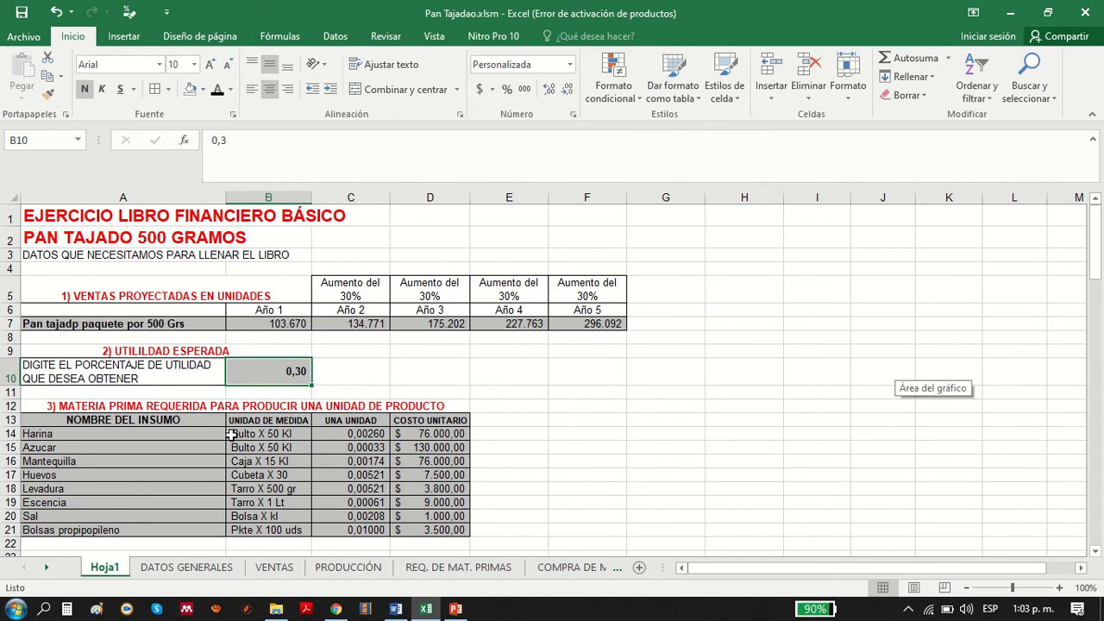
- Total the UNA UNIDAD quantities of C14:C21 in cell C22 with a SUMA formula, and clear that total again
left_click_drag(1094, 247, 1079, 275)
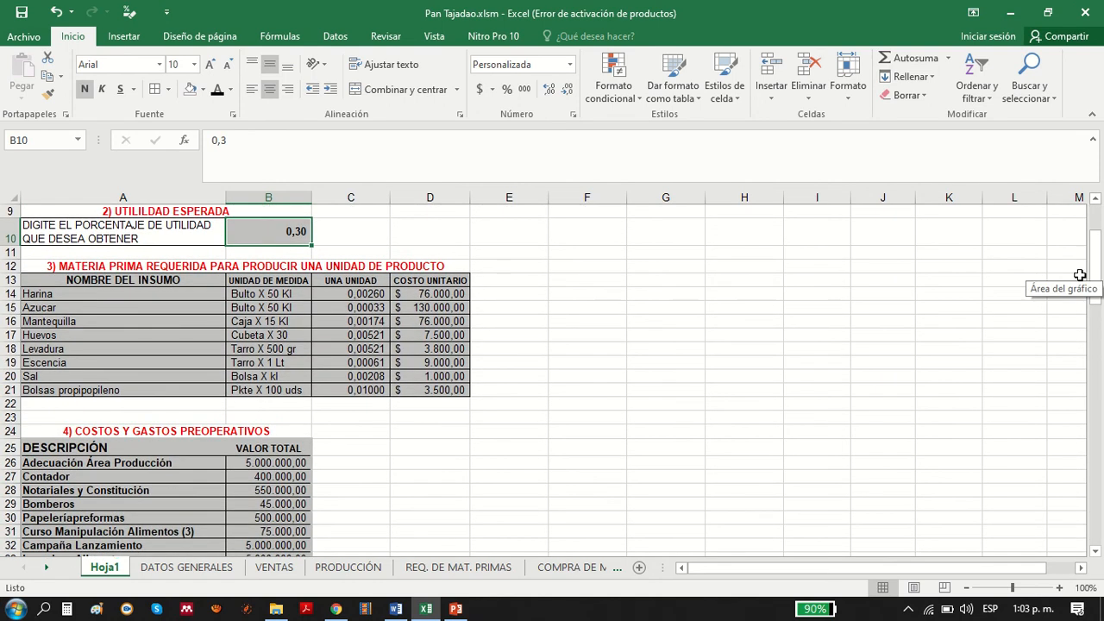
left_click(356, 403)
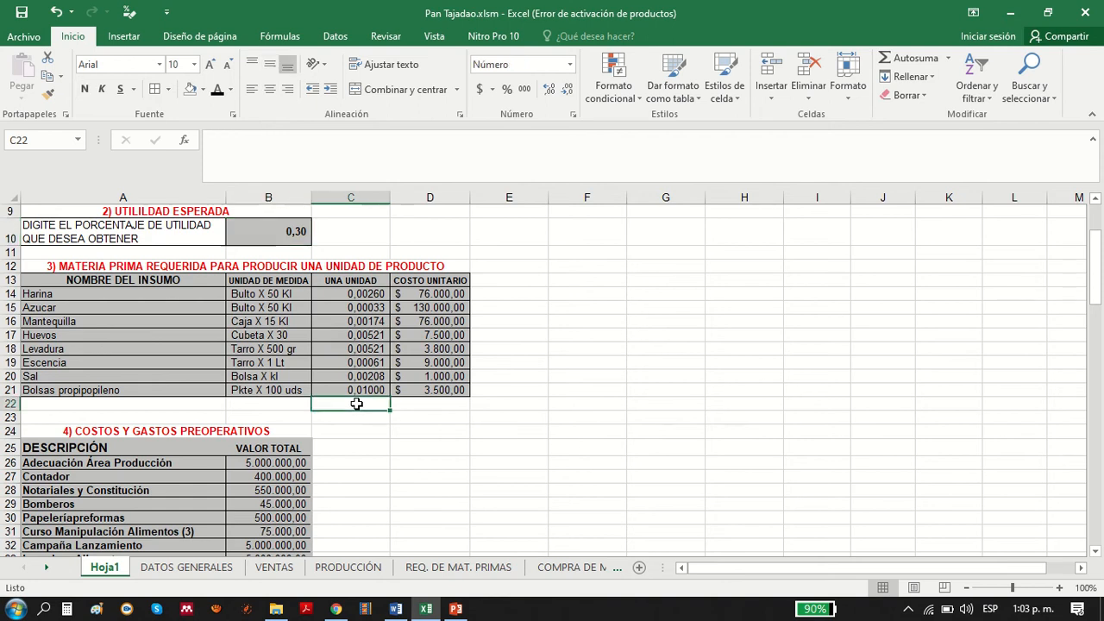
type("+siu")
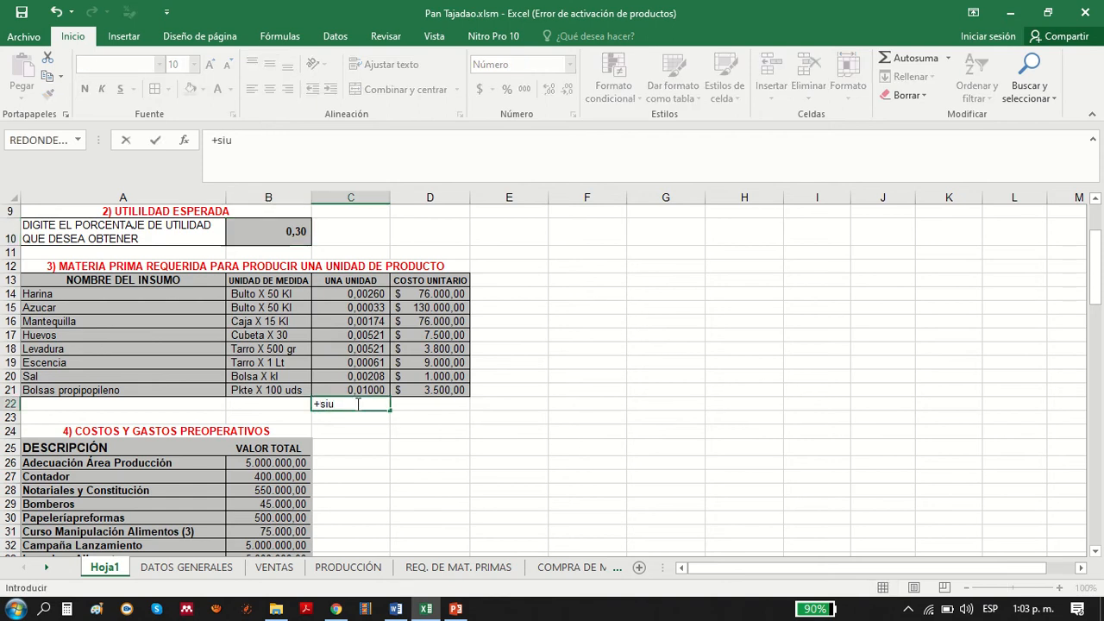
key("BackSpace")
key("BackSpace")
type("um")
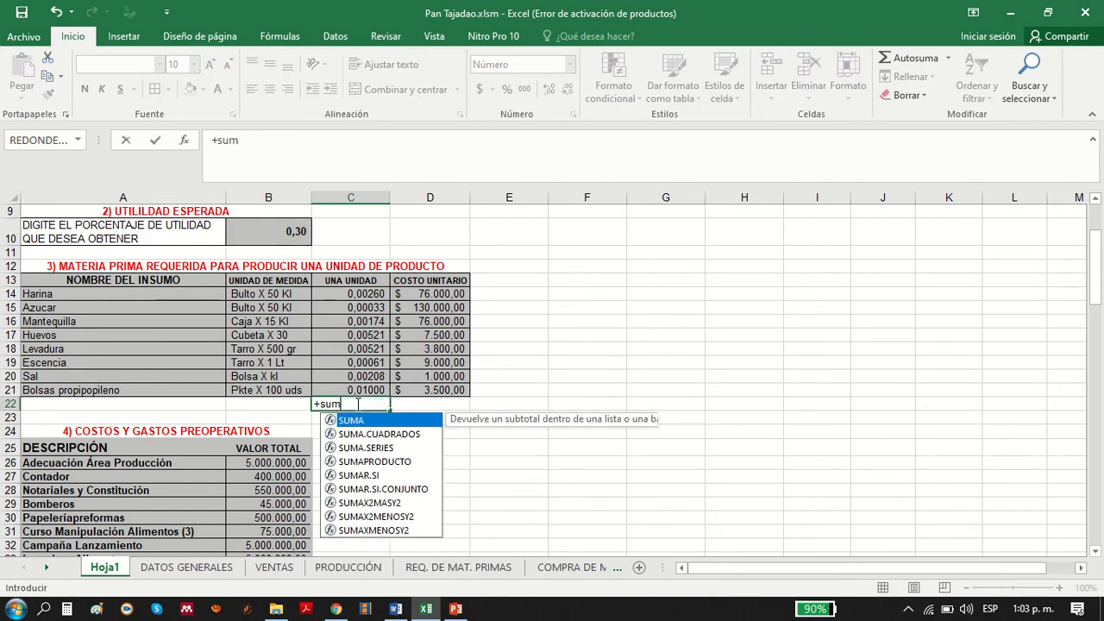
type("a(")
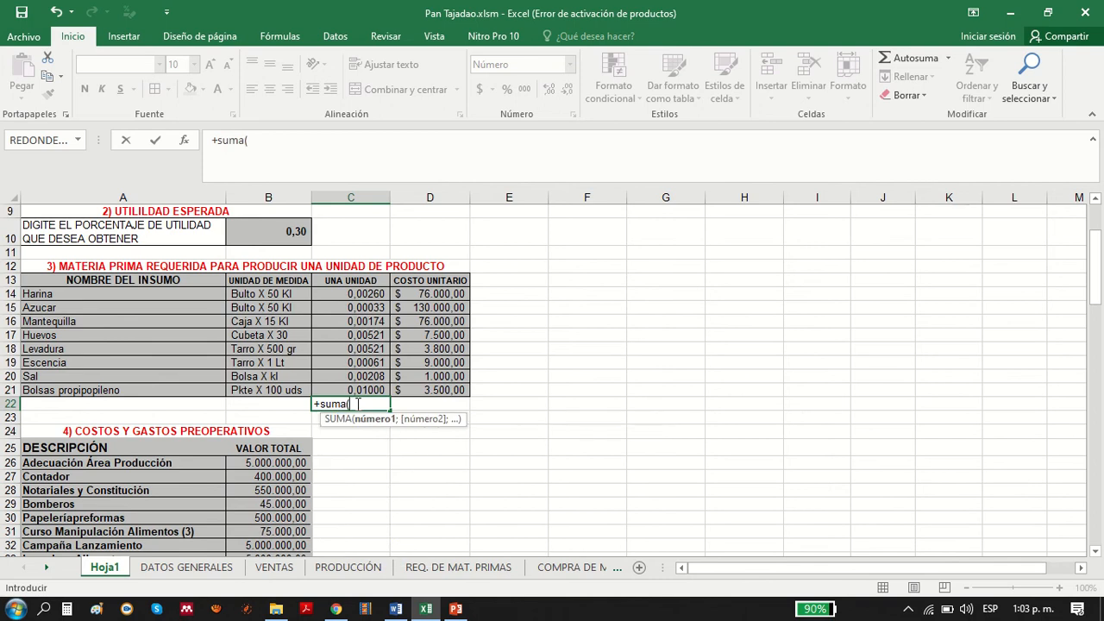
key("Up")
key("shift+Up")
key("shift+Up")
key("shift+Up")
key("shift+Up")
key("shift+Up")
key("shift+Up")
key("shift+Up")
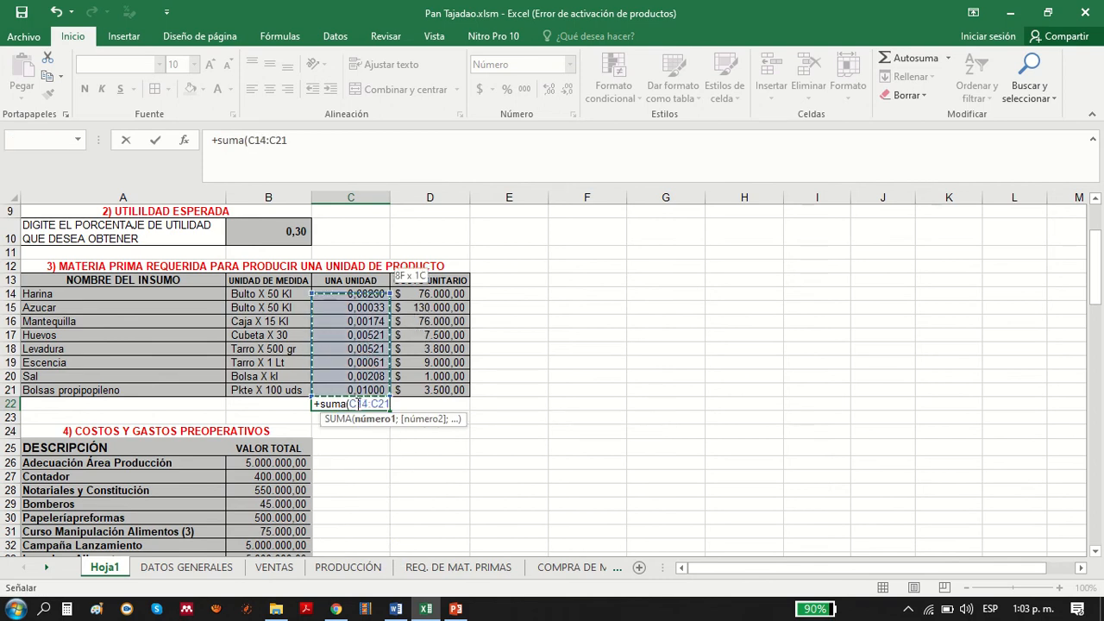
type(")")
key("Return")
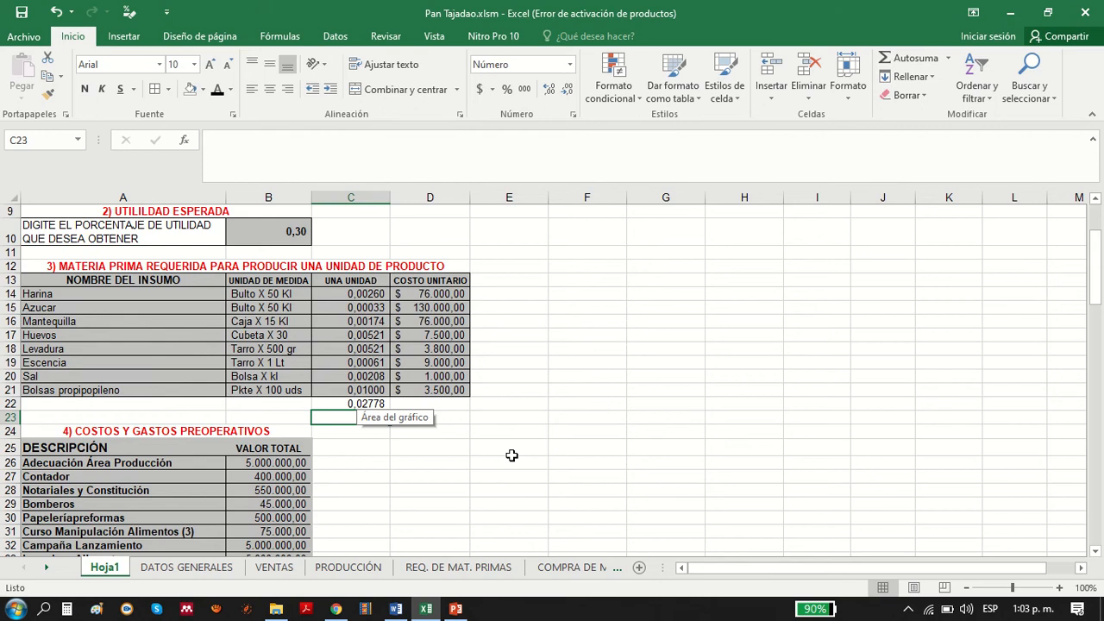
left_click(360, 403)
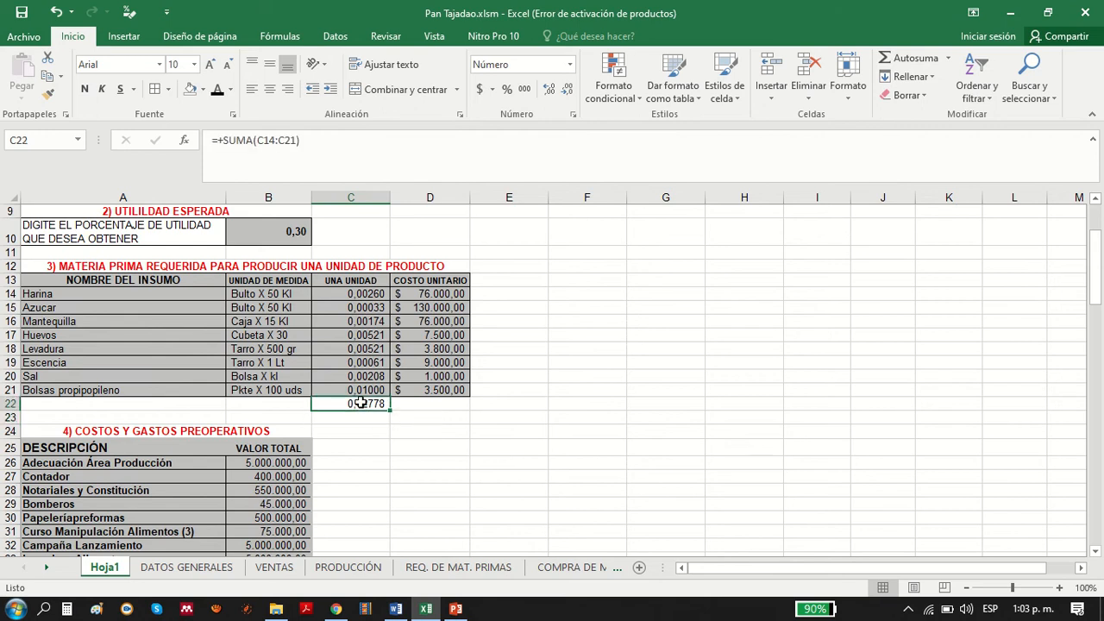
key("Delete")
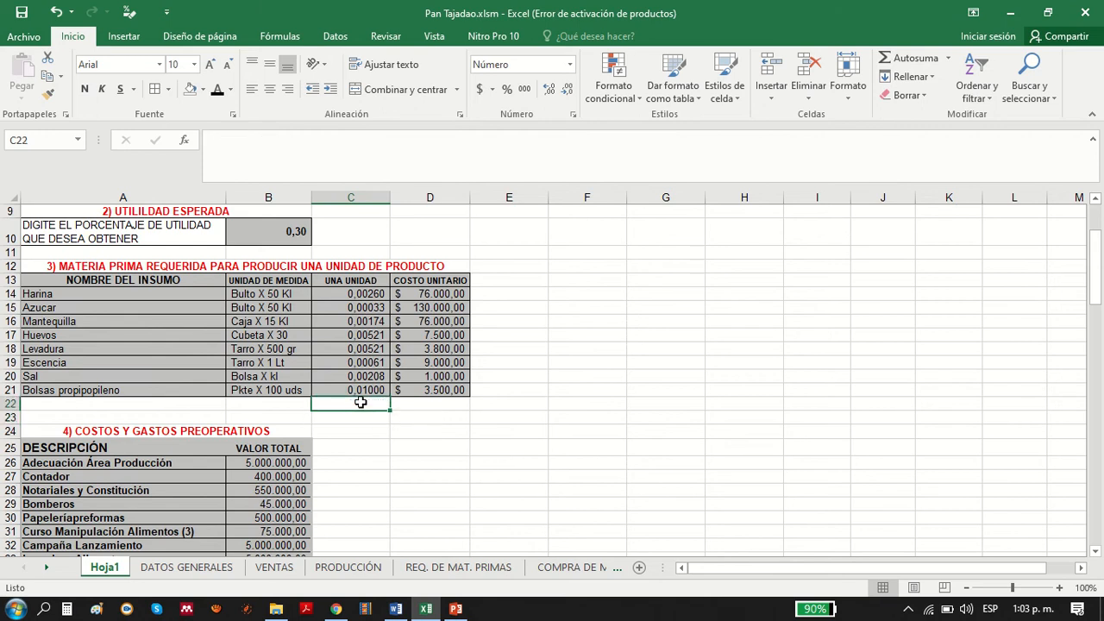
- Review Harina's unit of measure, per-unit quantity and unit cost, and look over the preoperative costs and expenses list
left_click(262, 295)
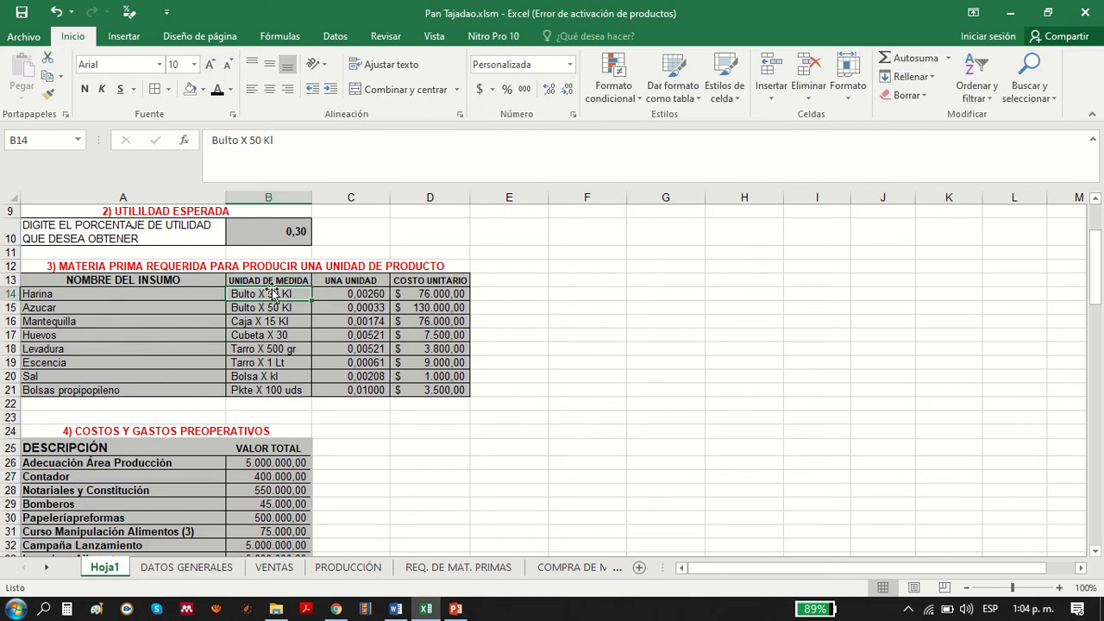
left_click(345, 295)
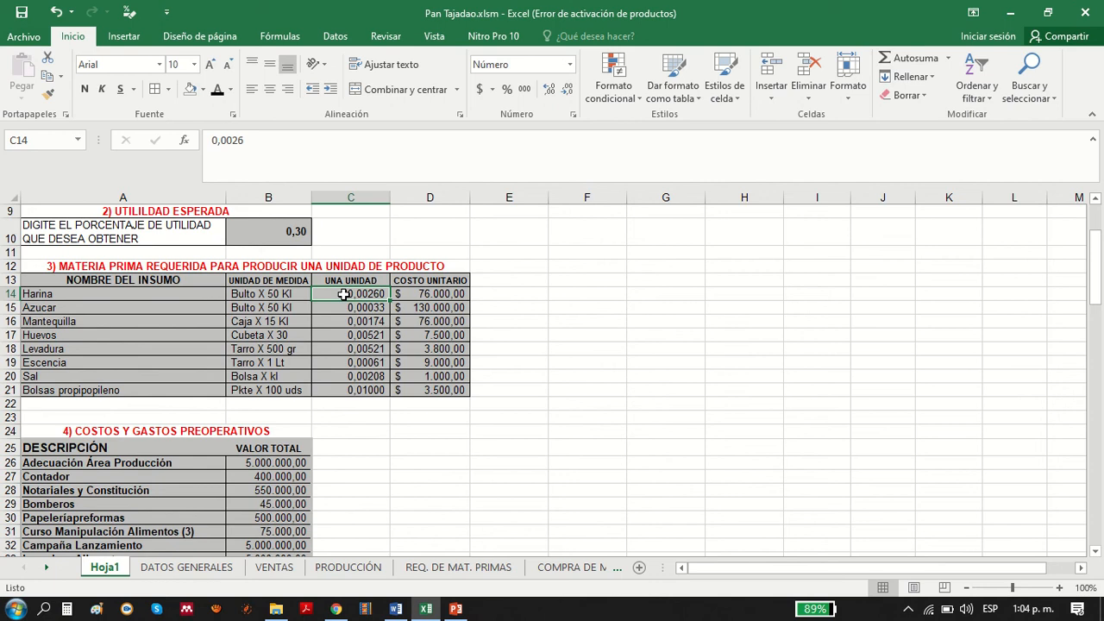
left_click(432, 294)
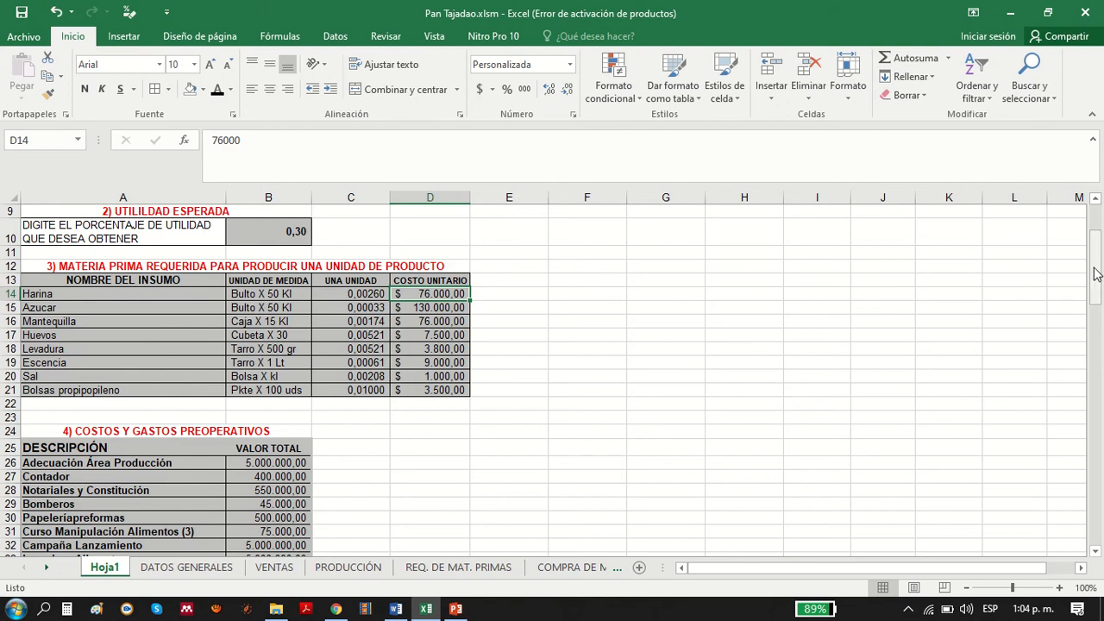
left_click_drag(1096, 276, 1095, 300)
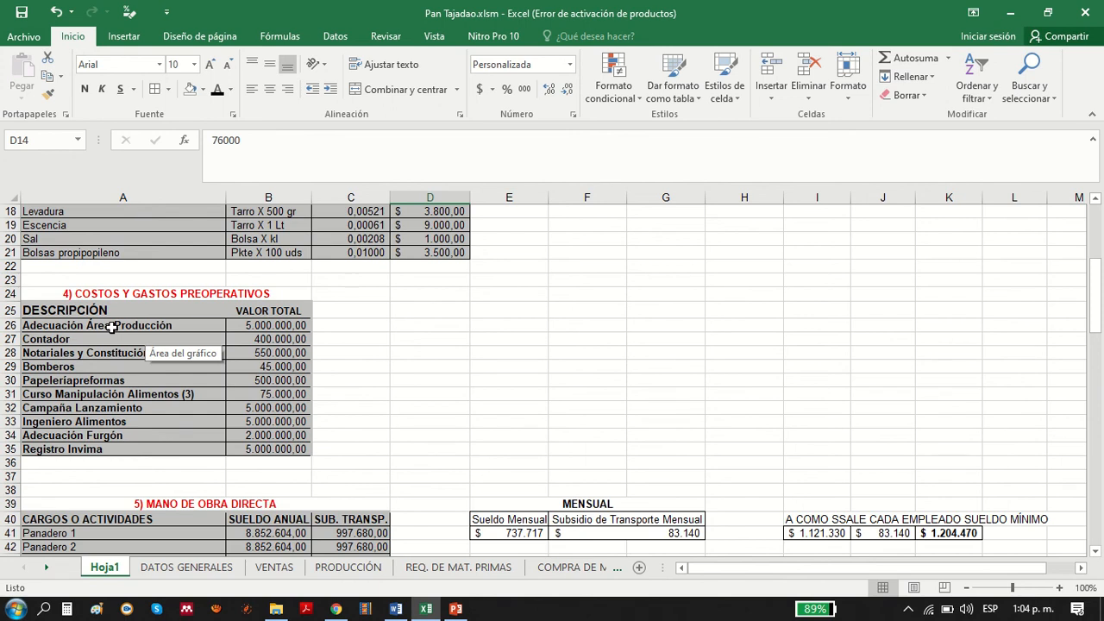
- Compare the SUELDO ANUAL column of Hoja1's direct labour table with the matching column in section 8 of DATOS GENERALES
left_click_drag(1097, 298, 1099, 343)
left_click(284, 391)
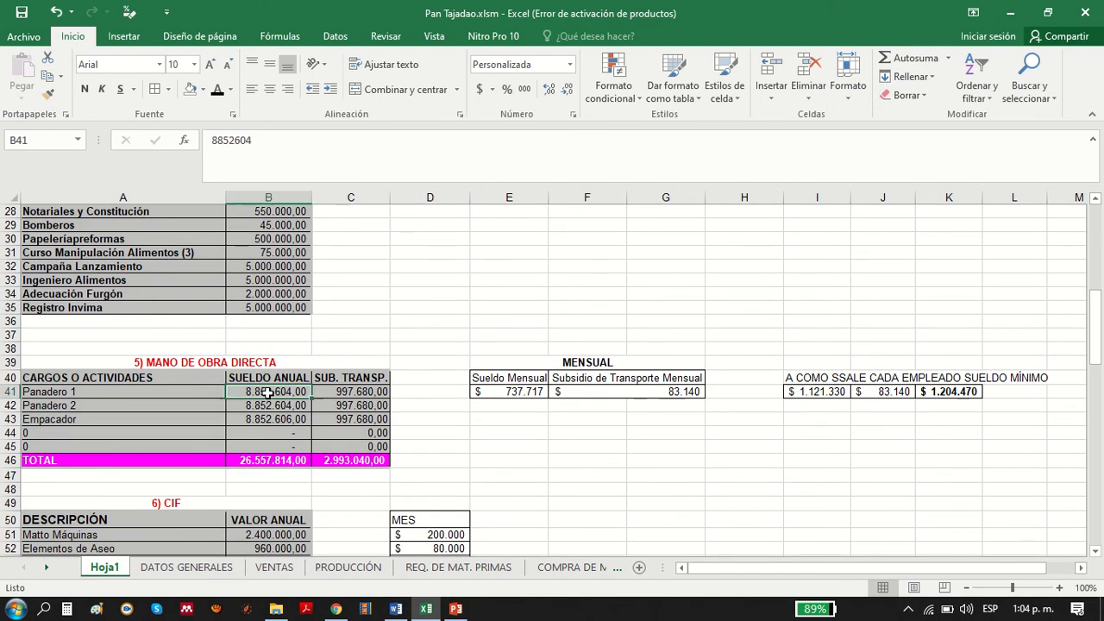
left_click(257, 379)
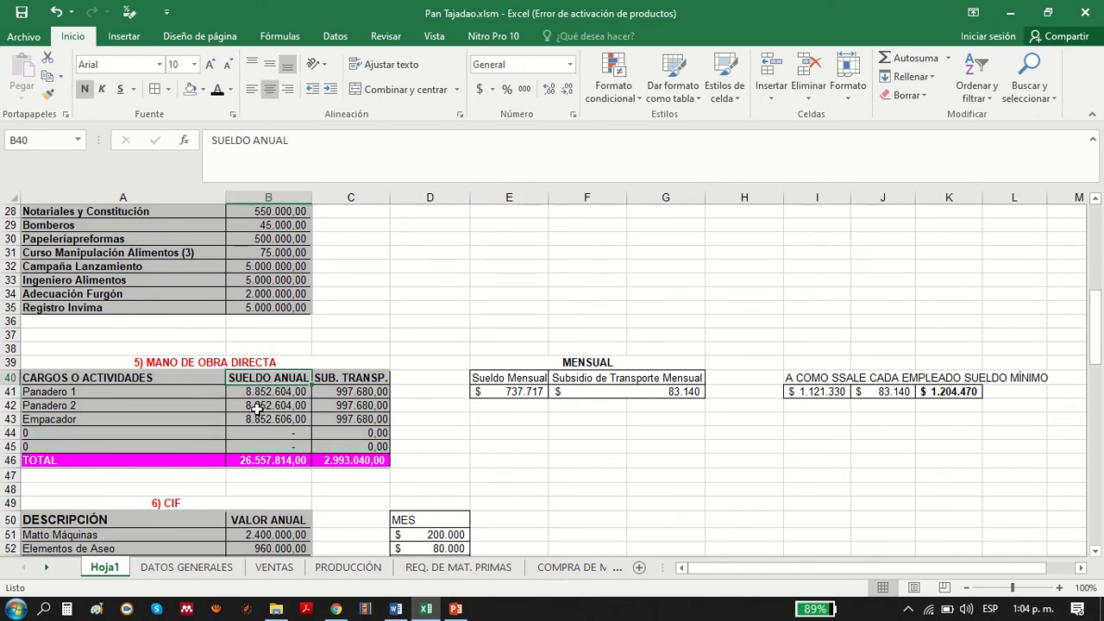
left_click(186, 570)
left_click_drag(1099, 255, 1083, 367)
left_click(266, 382)
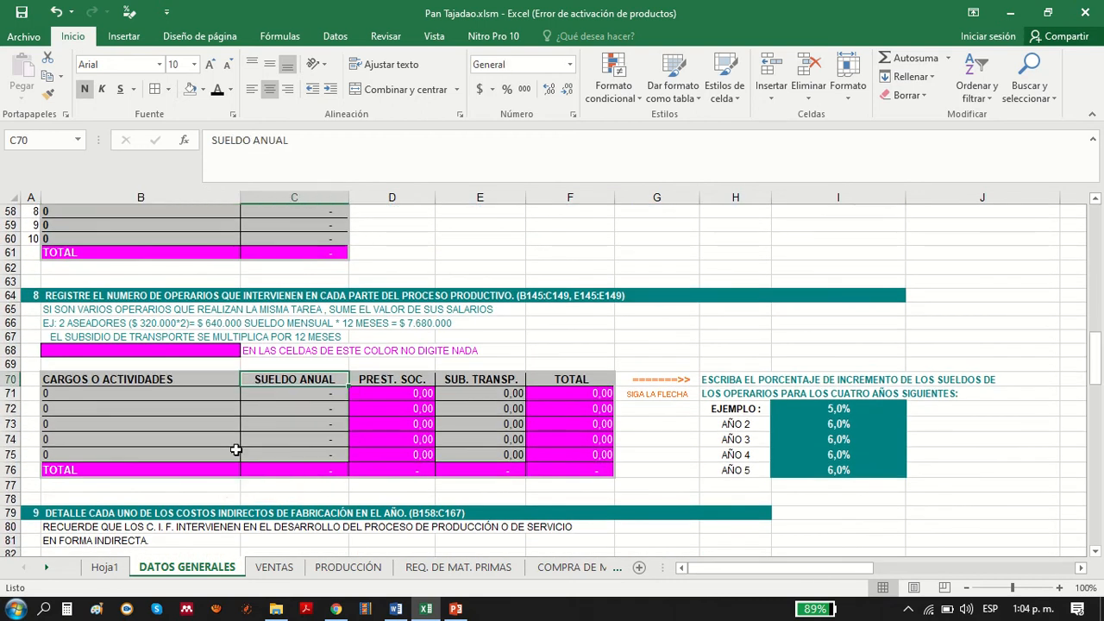
- Return to Hoja1 and check the formulas for the monthly salary in E41 and the monthly transport subsidy in F41
left_click(105, 567)
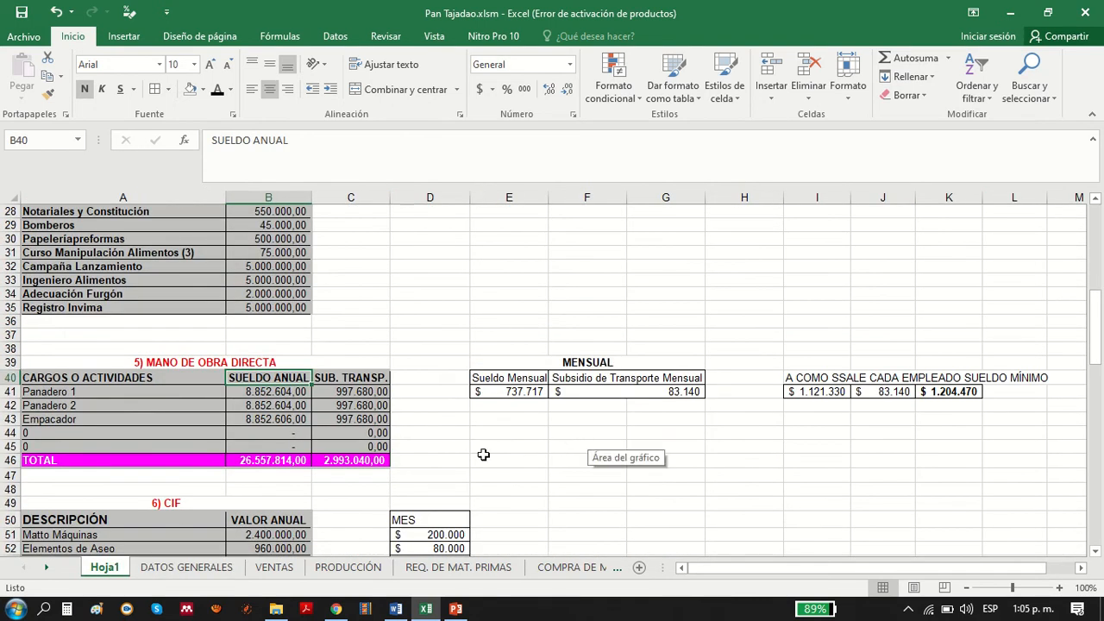
left_click(509, 394)
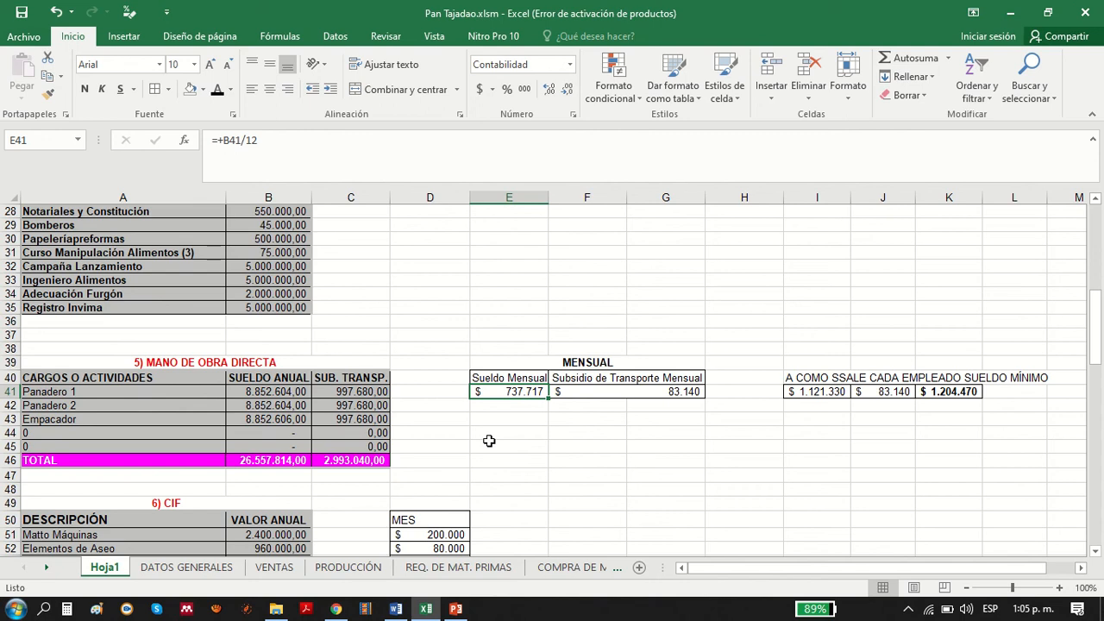
left_click(574, 394)
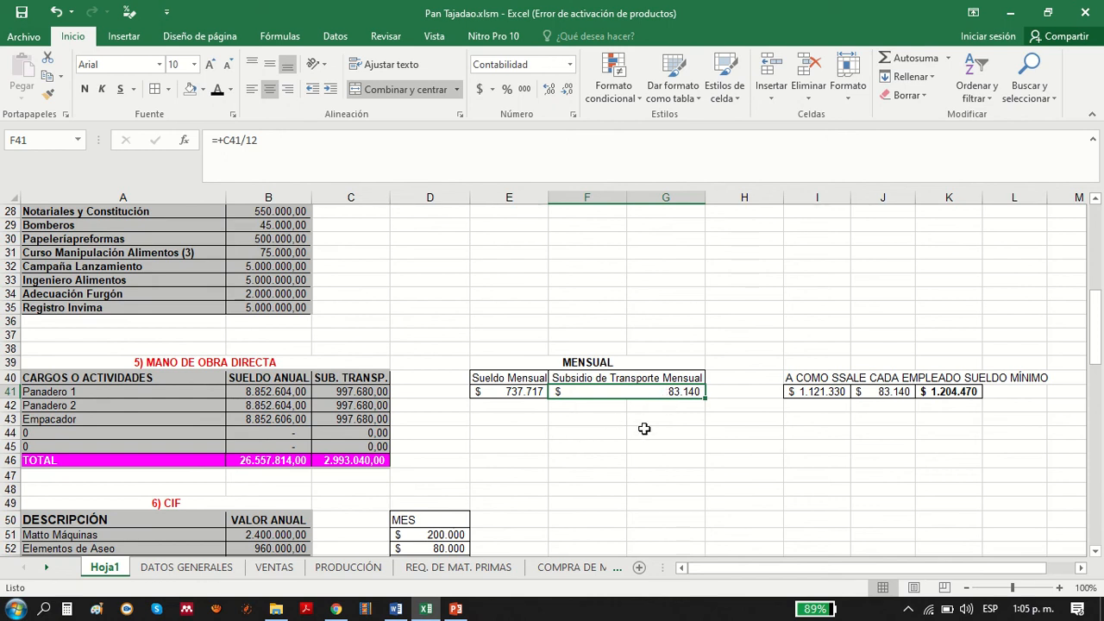
- Correct the heading in I40 to read "A COMO SALE CADA EMPLEADO SUELDO MÍNIMO"
left_click(830, 375)
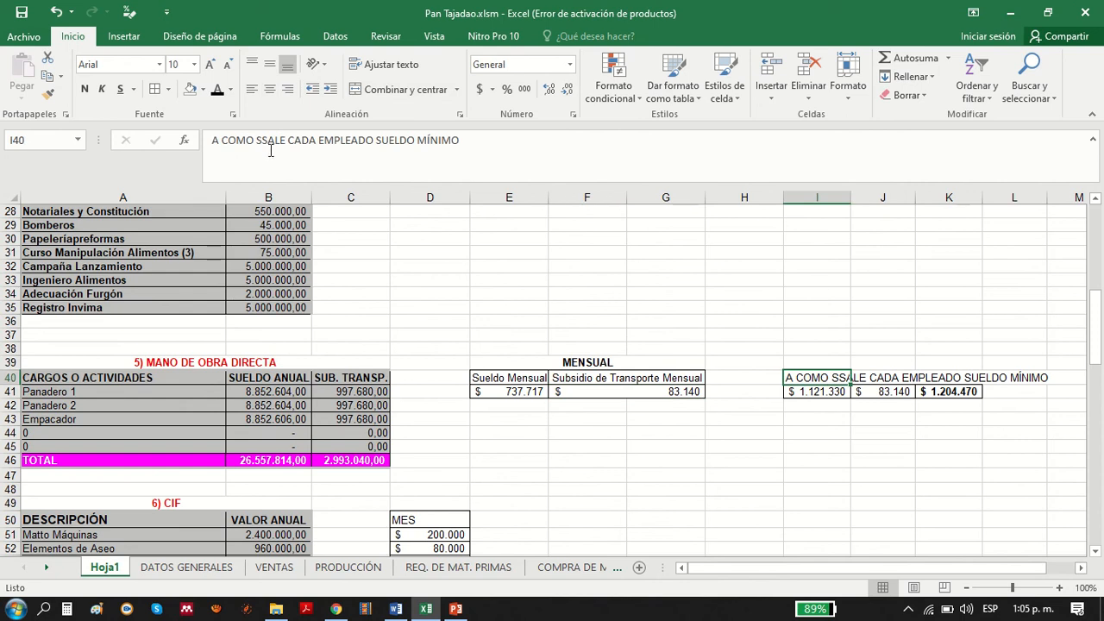
left_click(270, 151)
key("BackSpace")
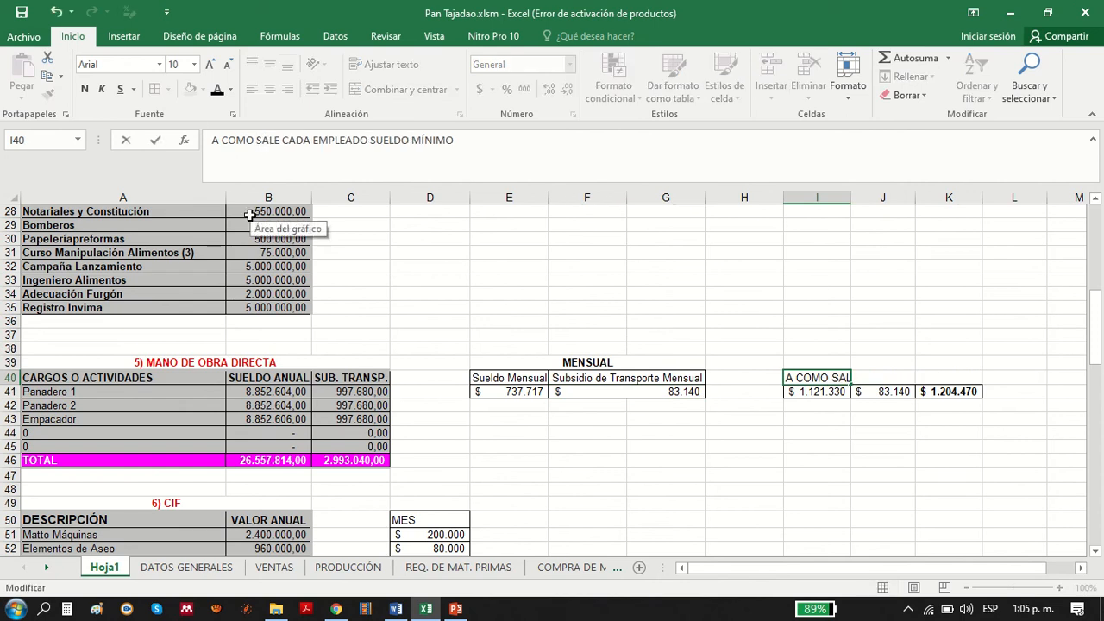
left_click(840, 433)
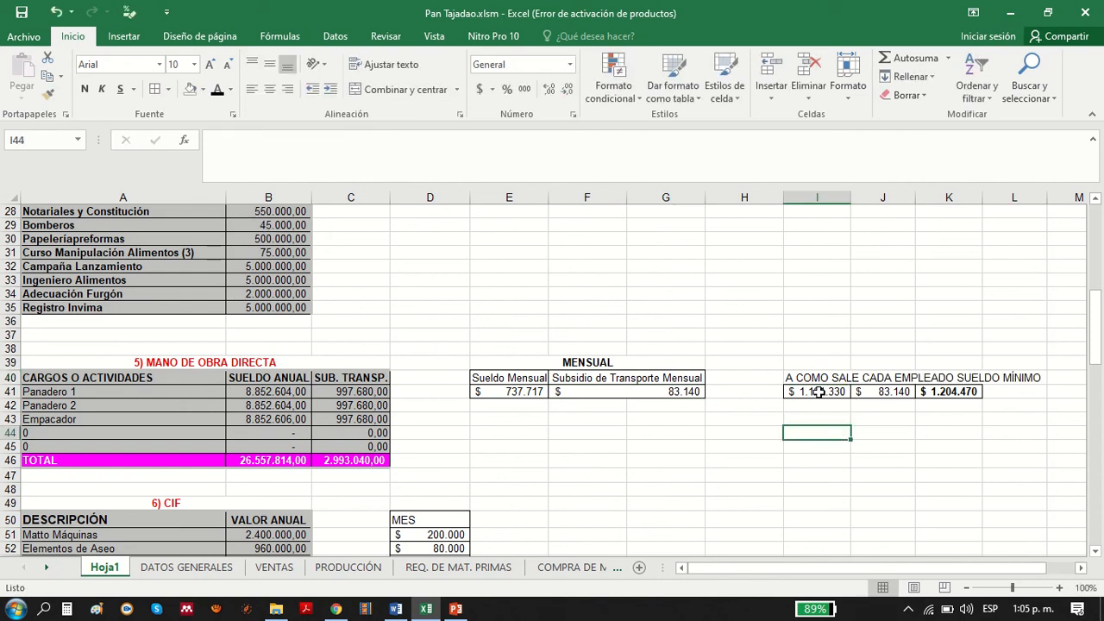
- Check the PREST. SOC. formula in D71 of DATOS GENERALES and return to Hoja1
left_click(183, 567)
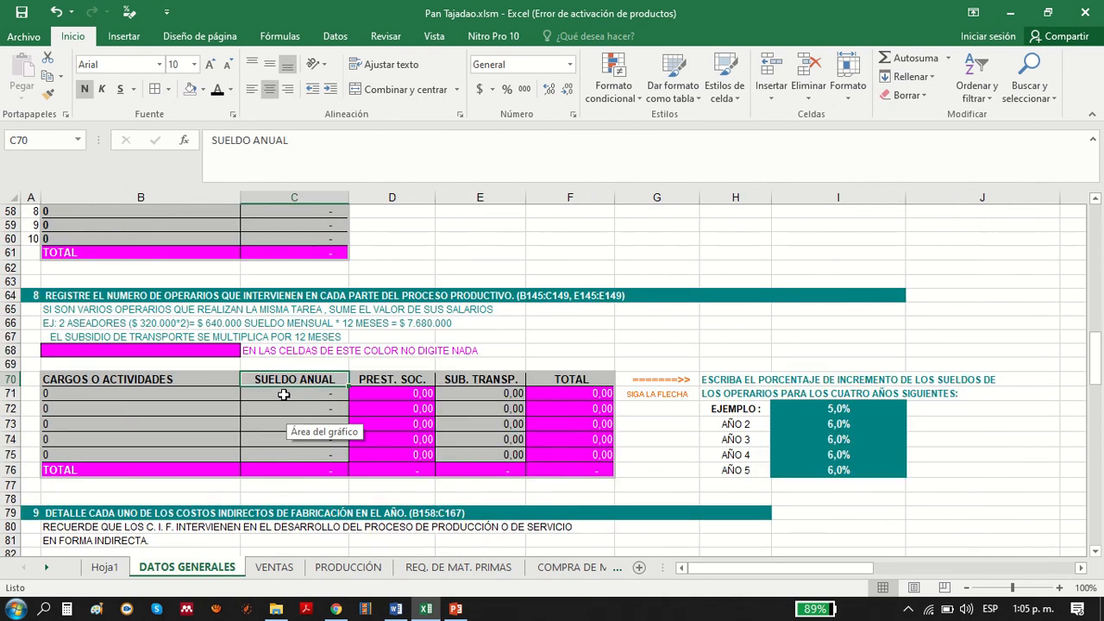
left_click(385, 394)
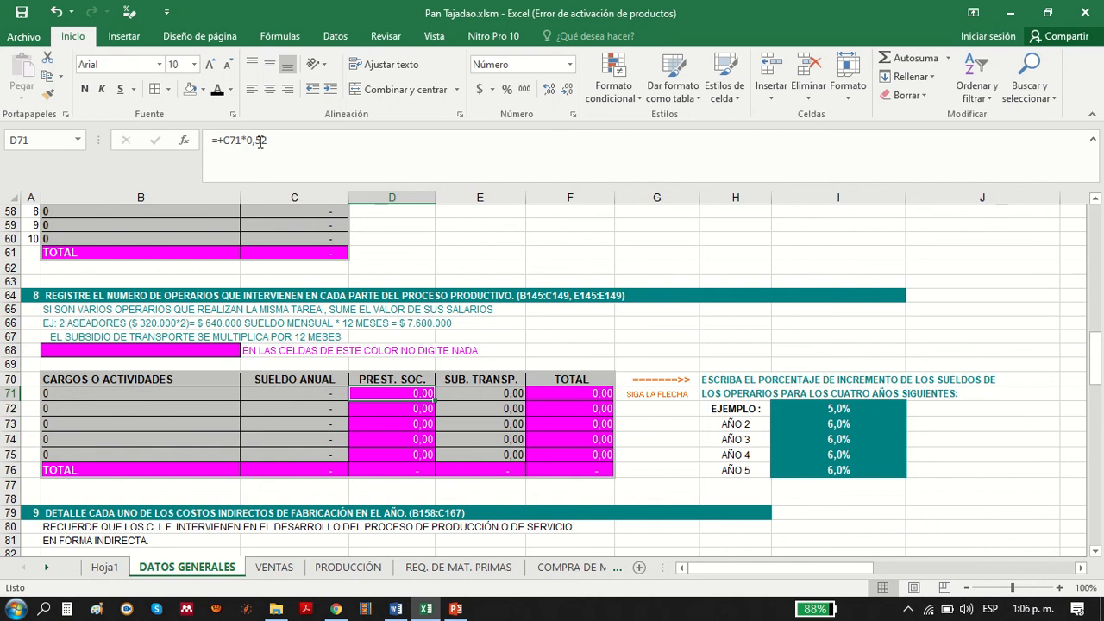
left_click(103, 567)
- Examine how each employee's monthly cost is built in row 41, from base salary and loaded salary to transport subsidy and total
left_click(515, 393)
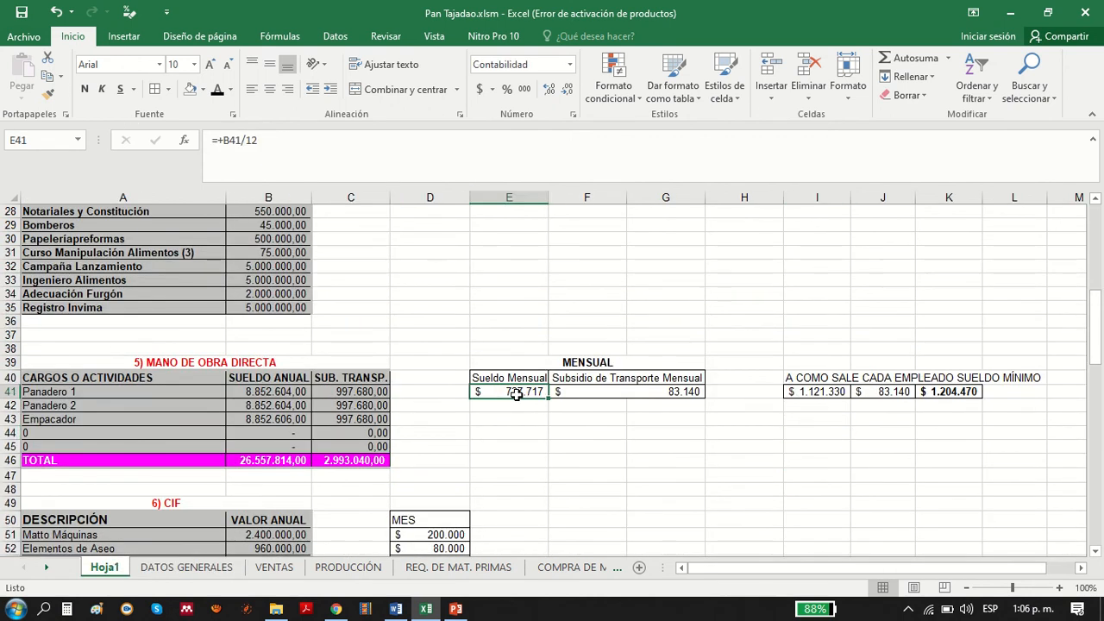
left_click(814, 391)
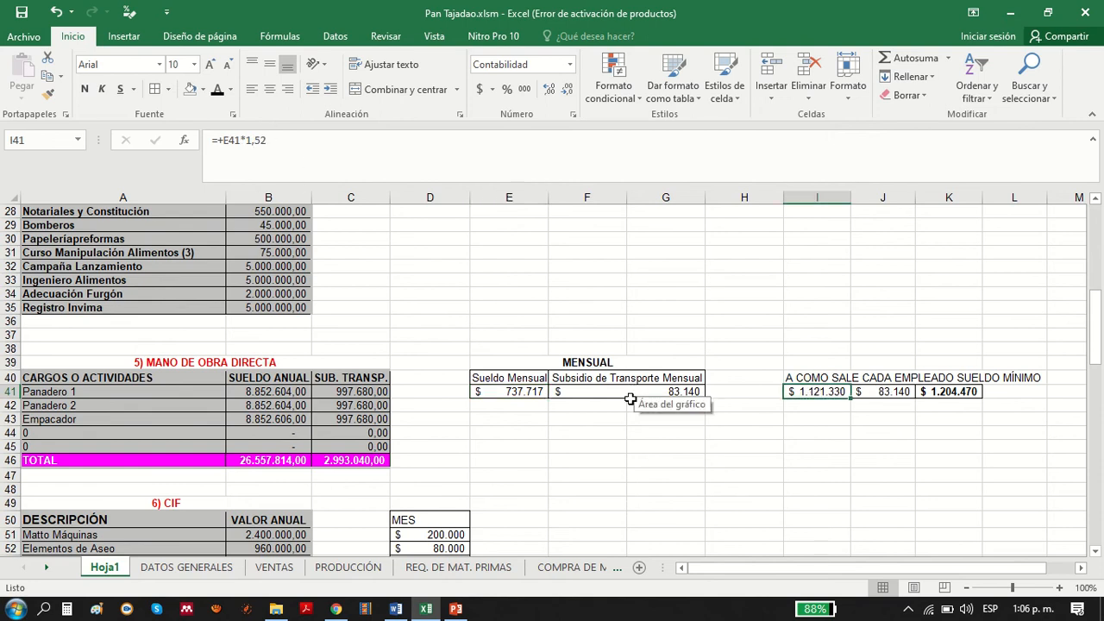
left_click(524, 392)
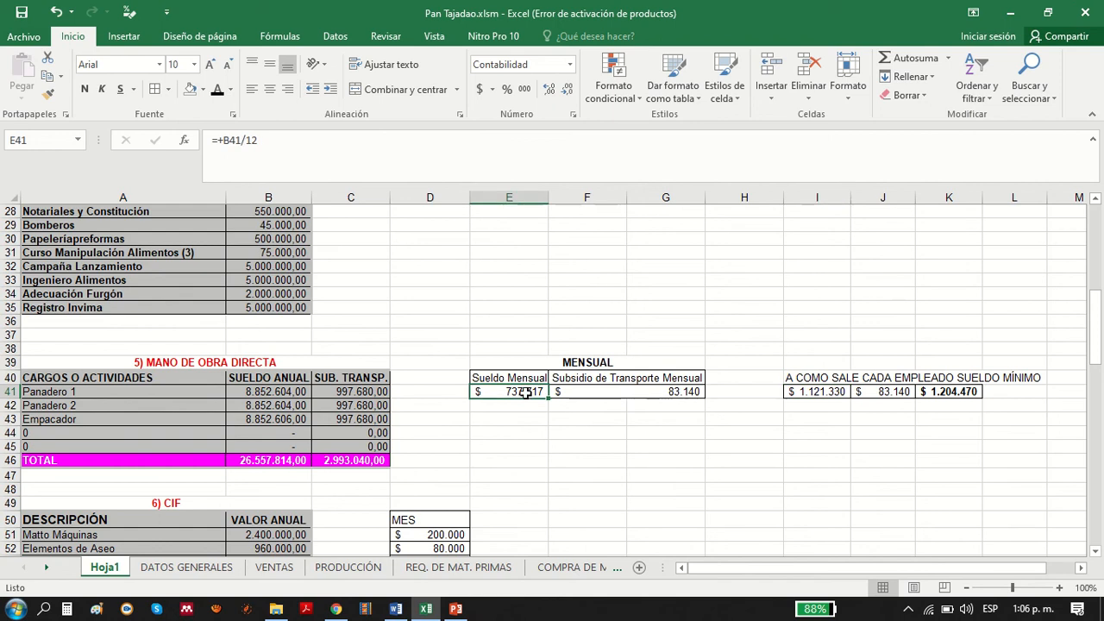
left_click(821, 391)
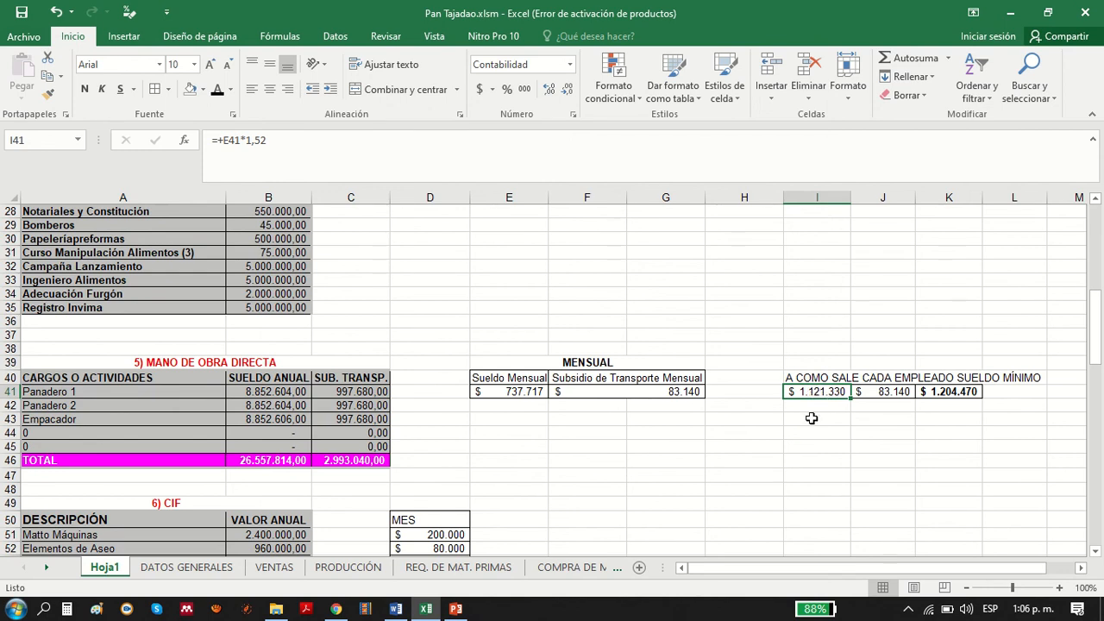
left_click(888, 391)
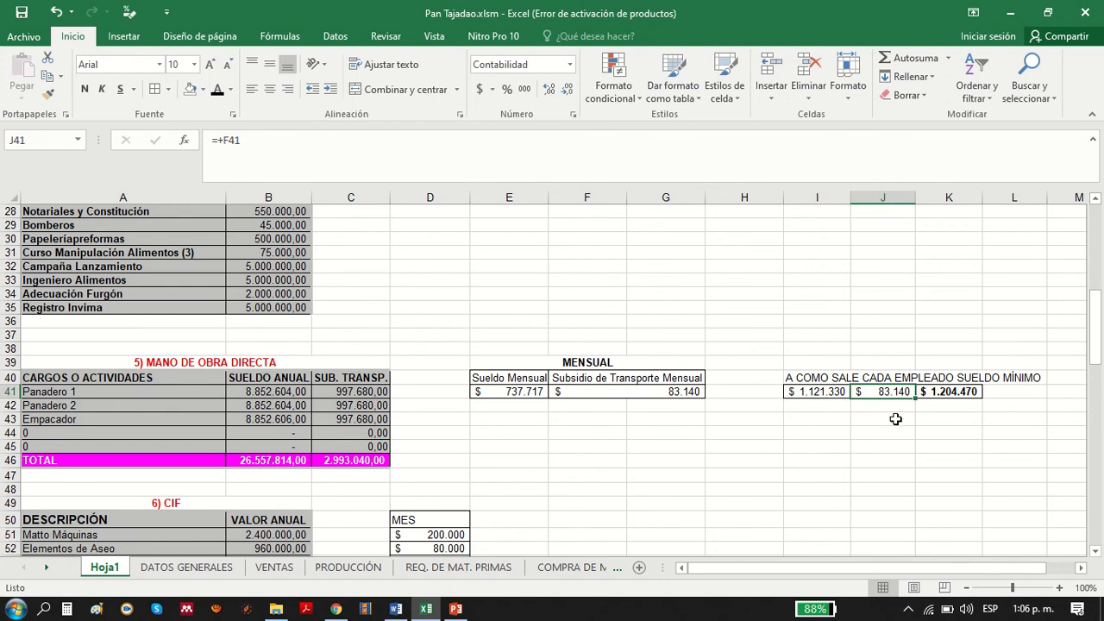
left_click(930, 391)
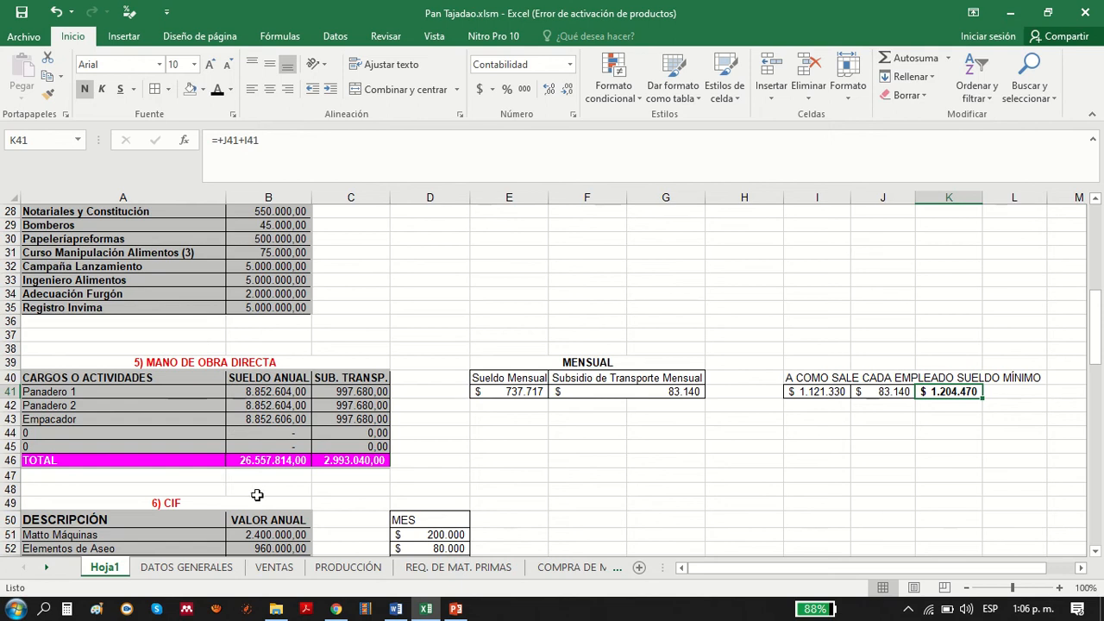
left_click(515, 393)
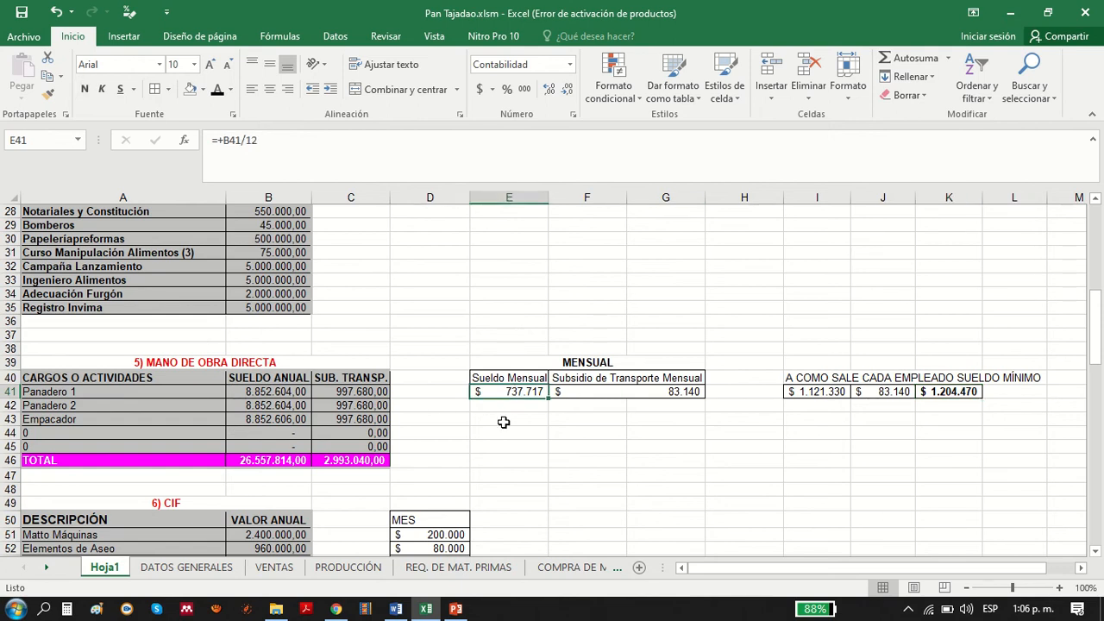
- Try calculating the annual salary in B44 as the monthly salary times 12 (=+E41*12), and clear the cell
left_click(268, 391)
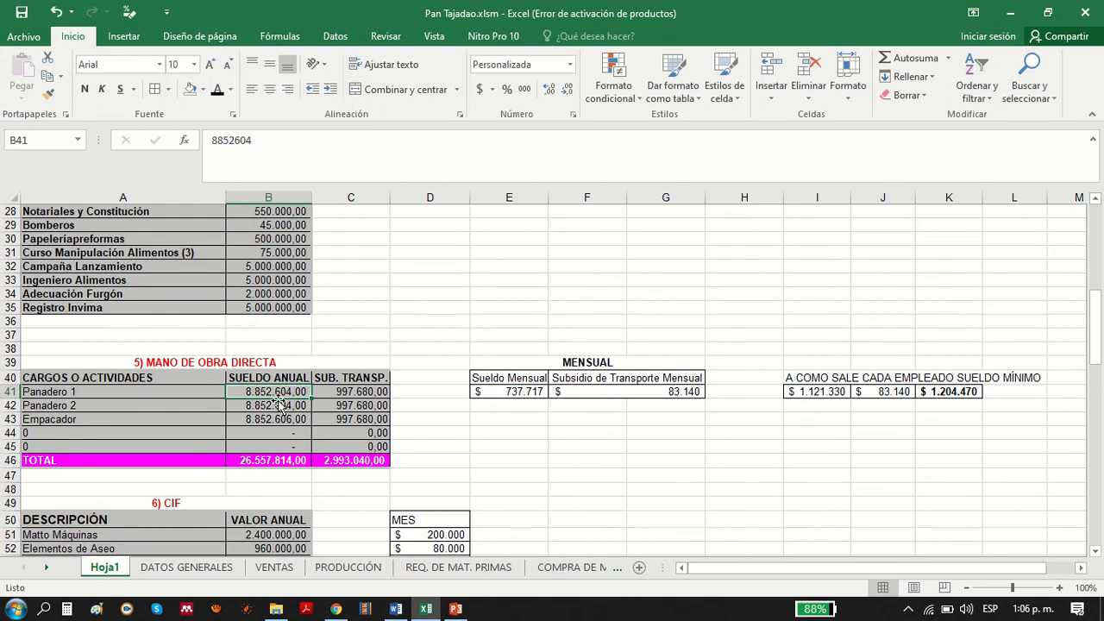
left_click(262, 434)
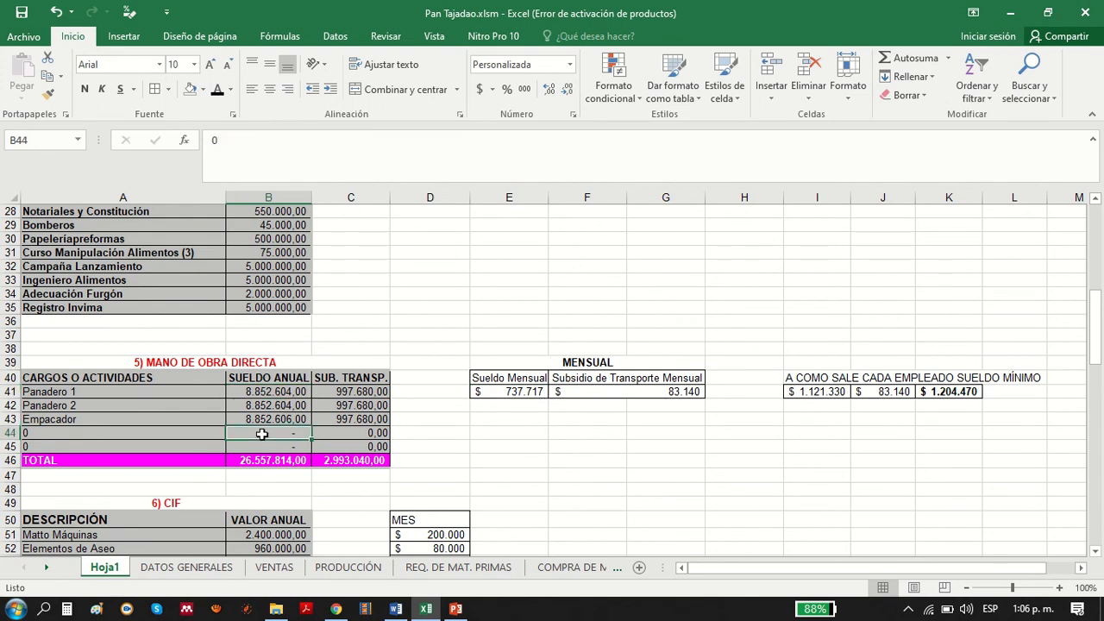
type("+")
key("Up")
key("Up")
key("Up")
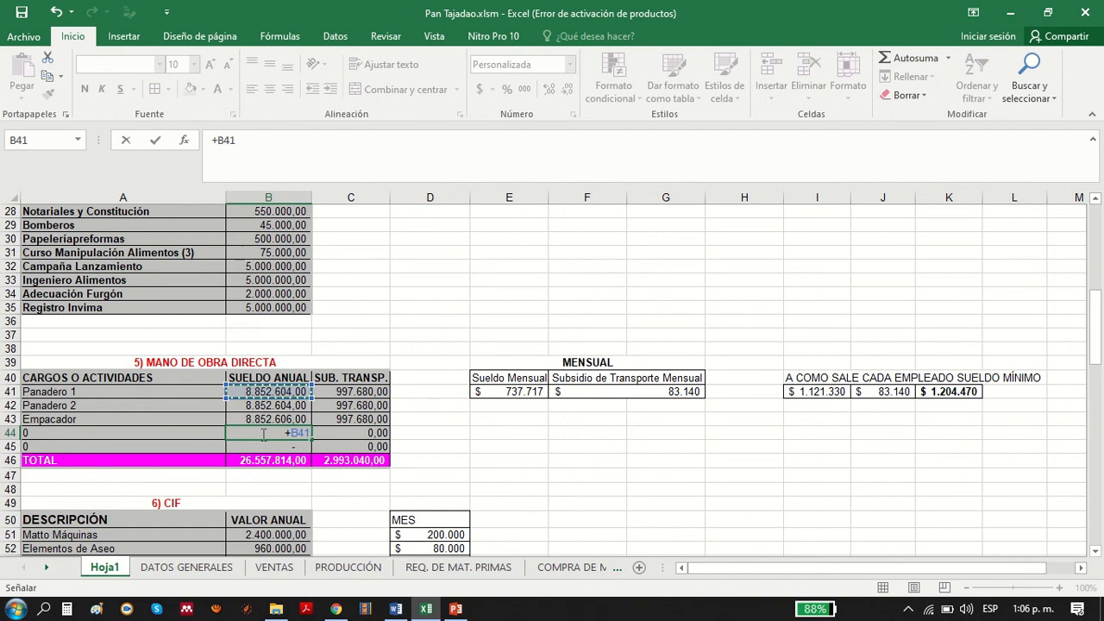
key("Right")
key("Right")
key("Right")
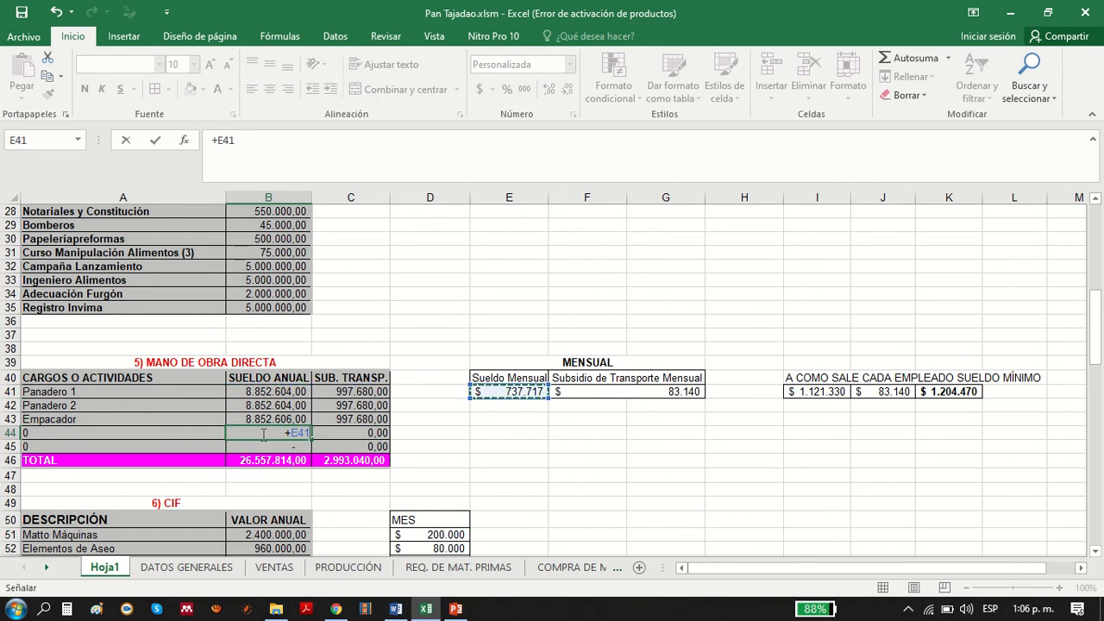
type("*12")
key("Return")
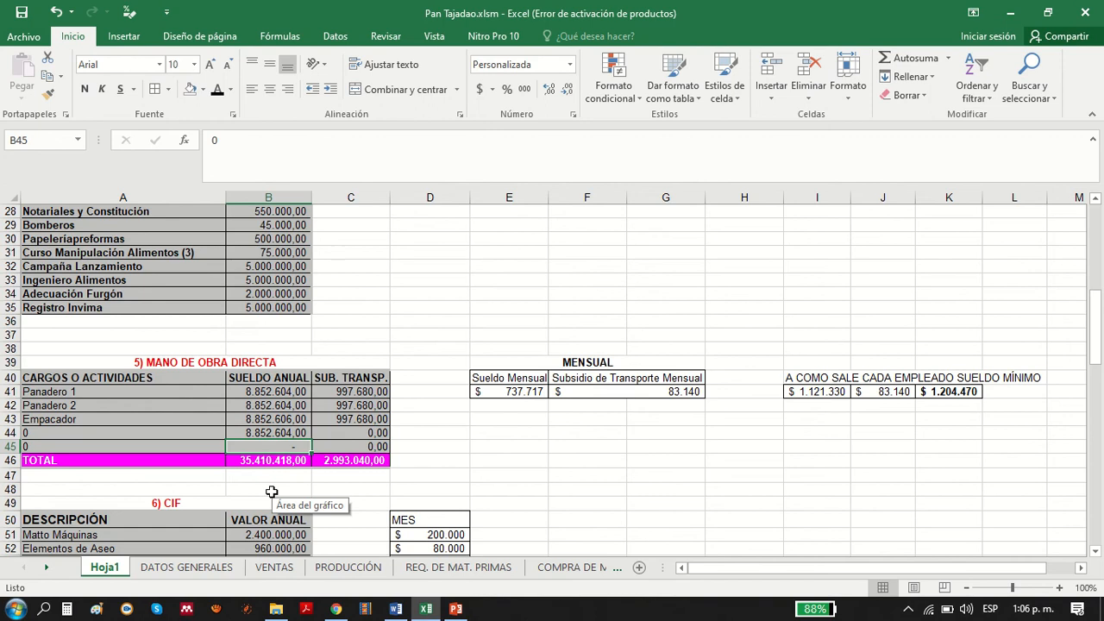
left_click(287, 432)
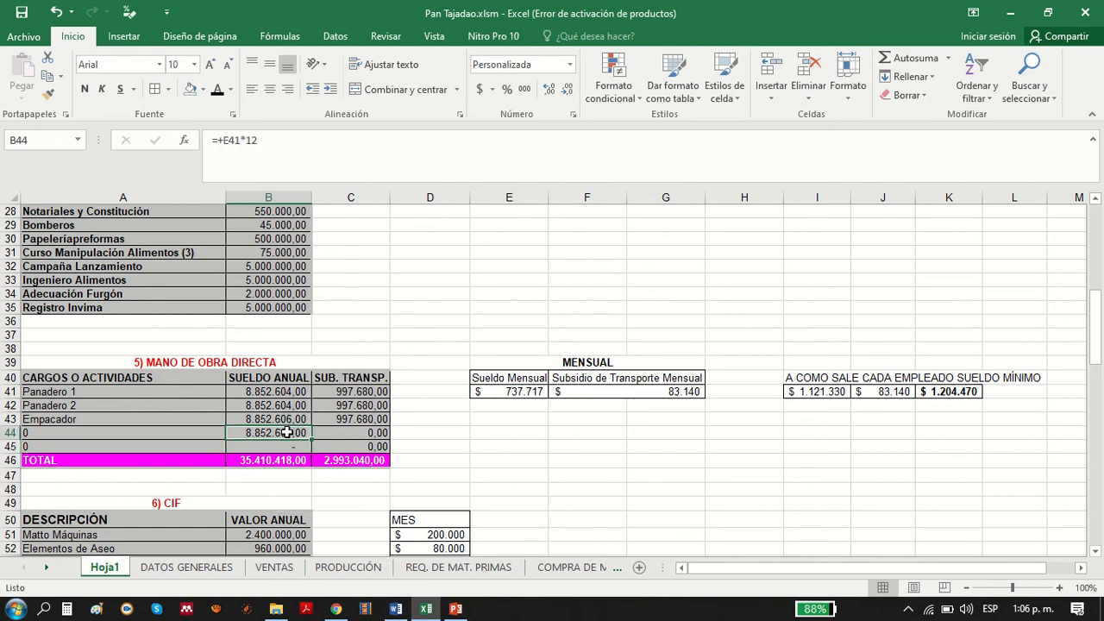
key("Delete")
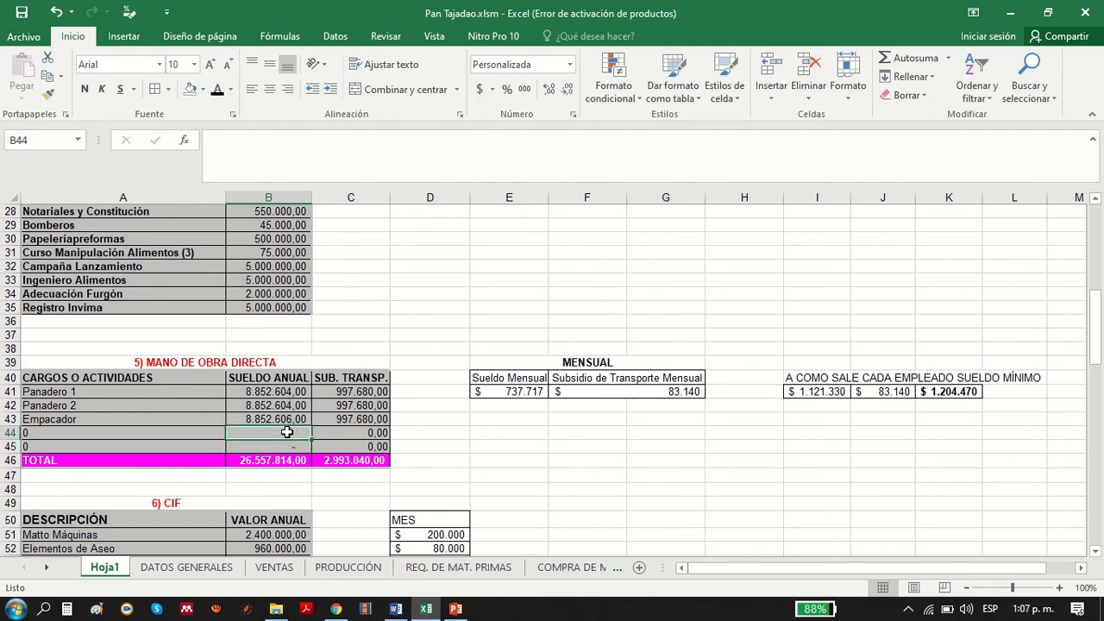
- Try calculating the annual transport subsidy in C44 as the monthly subsidy times 12 (=+F41*12), and clear the cell
left_click(246, 392)
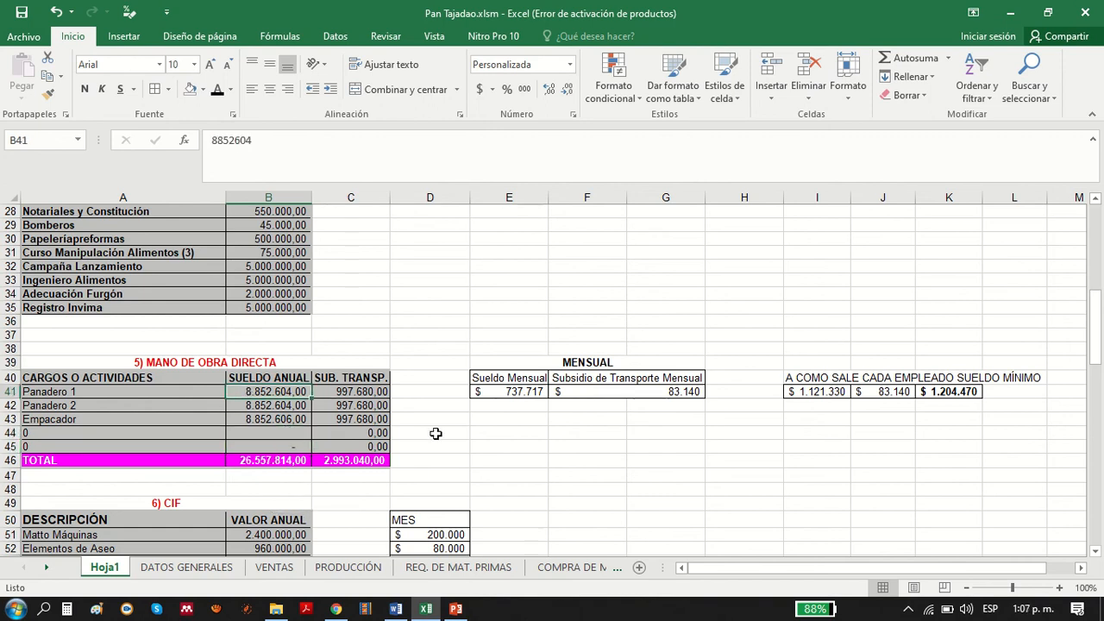
left_click(345, 389)
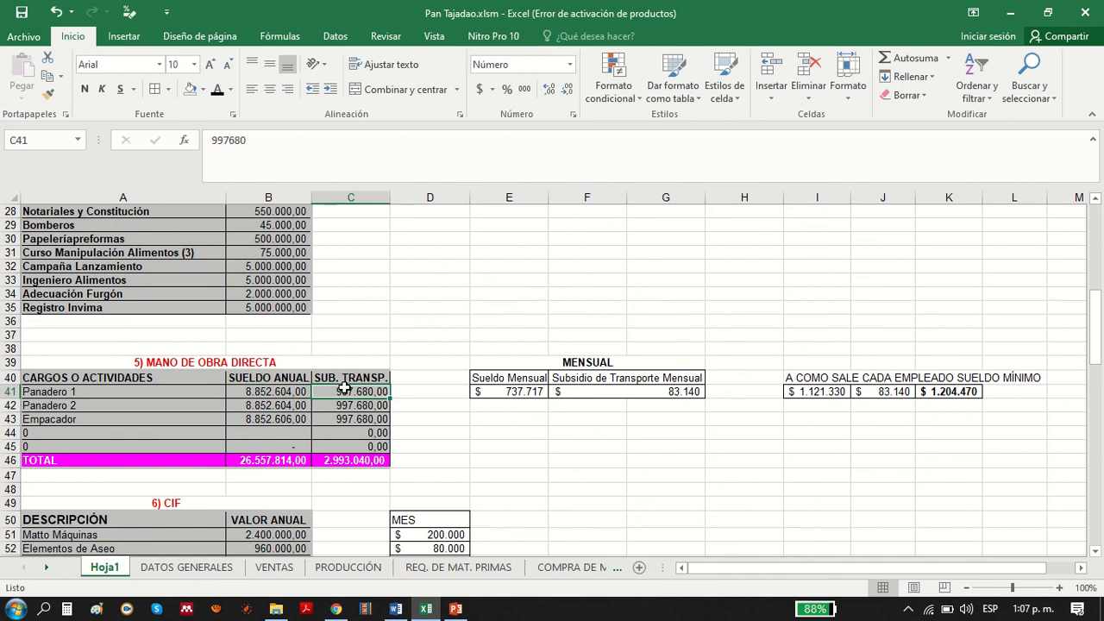
left_click(350, 434)
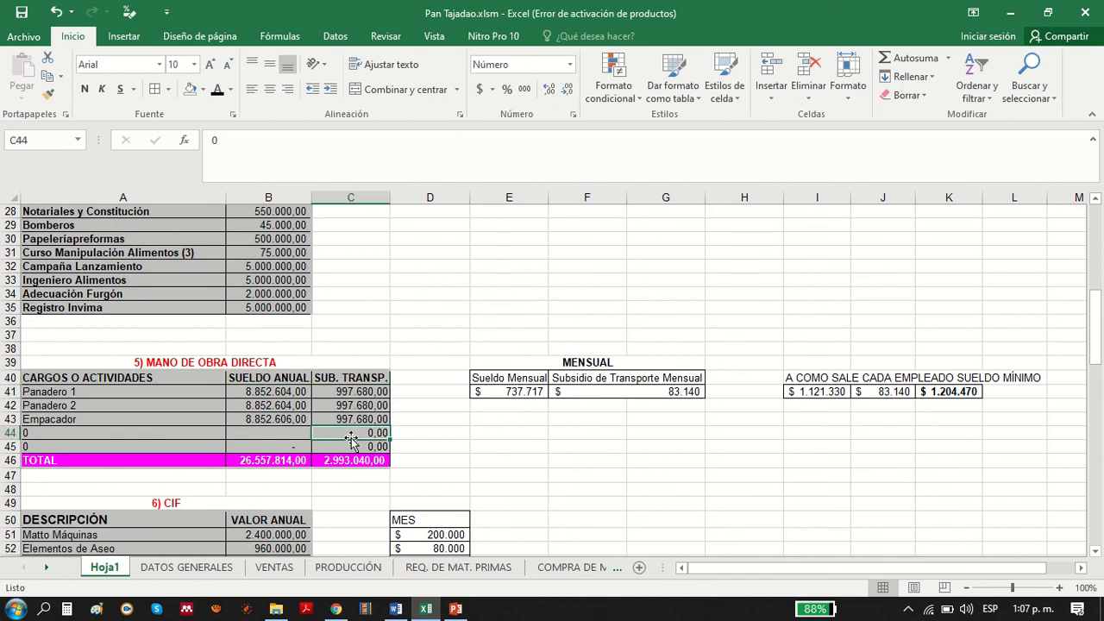
type("+")
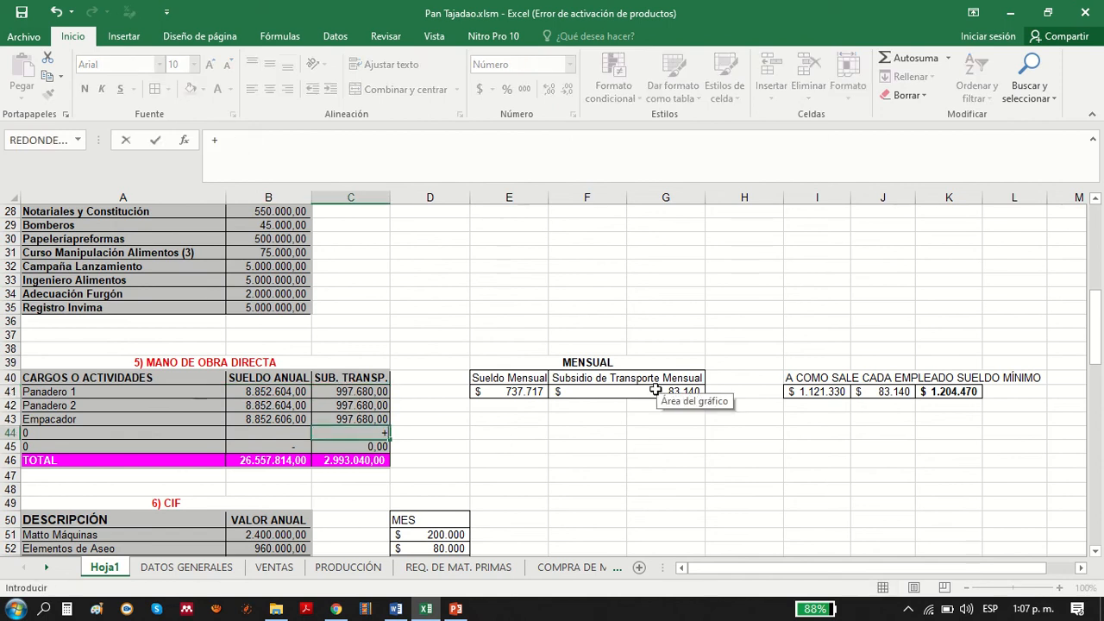
left_click(655, 389)
type("*")
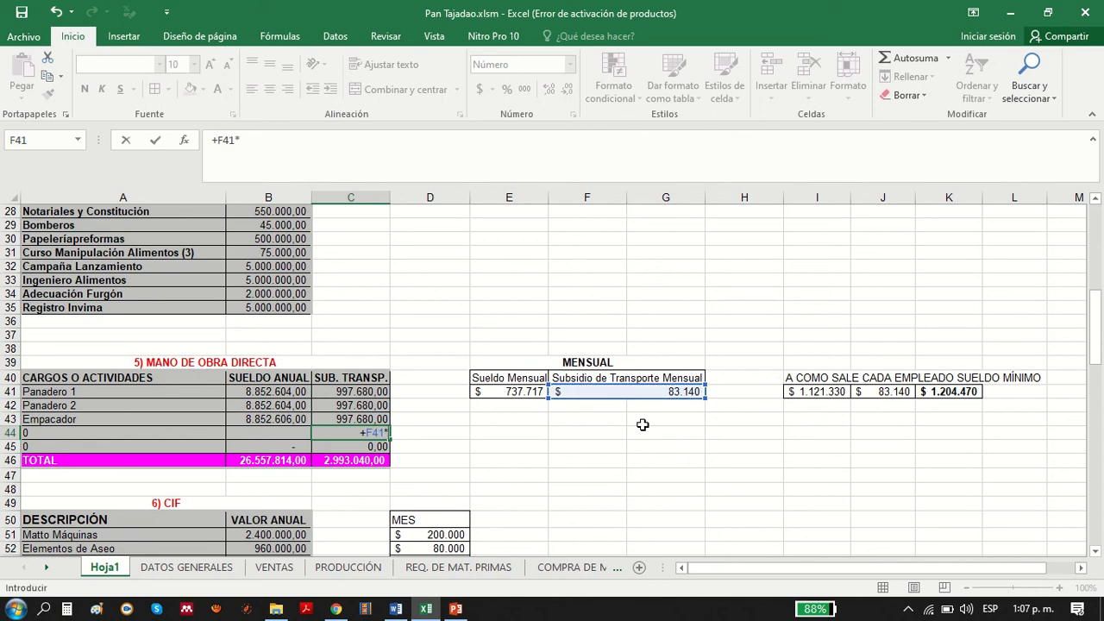
type("12")
key("Return")
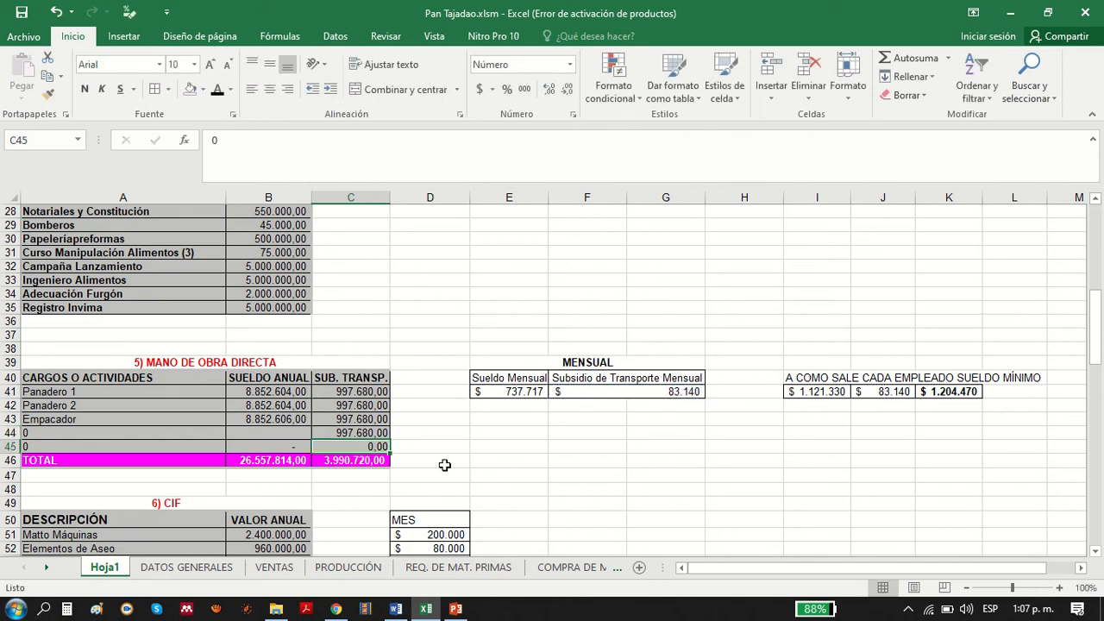
left_click(350, 433)
key("Delete")
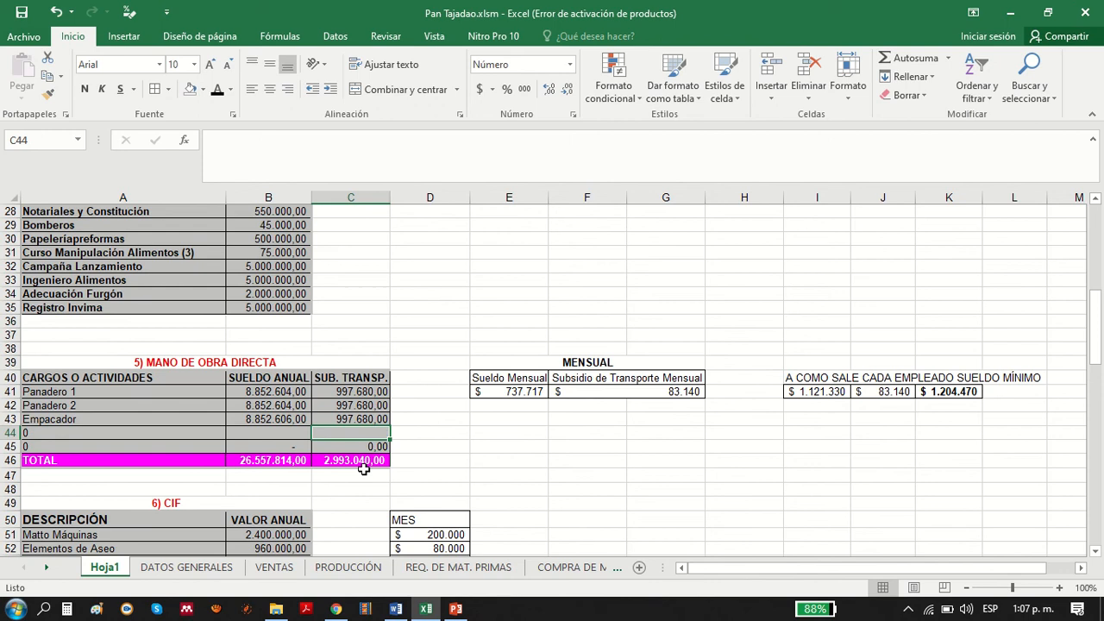
- Check the SUELDO ANUAL, PREST. SOC. and SUB. TRANSP. cells in row 71 of DATOS GENERALES
left_click(186, 567)
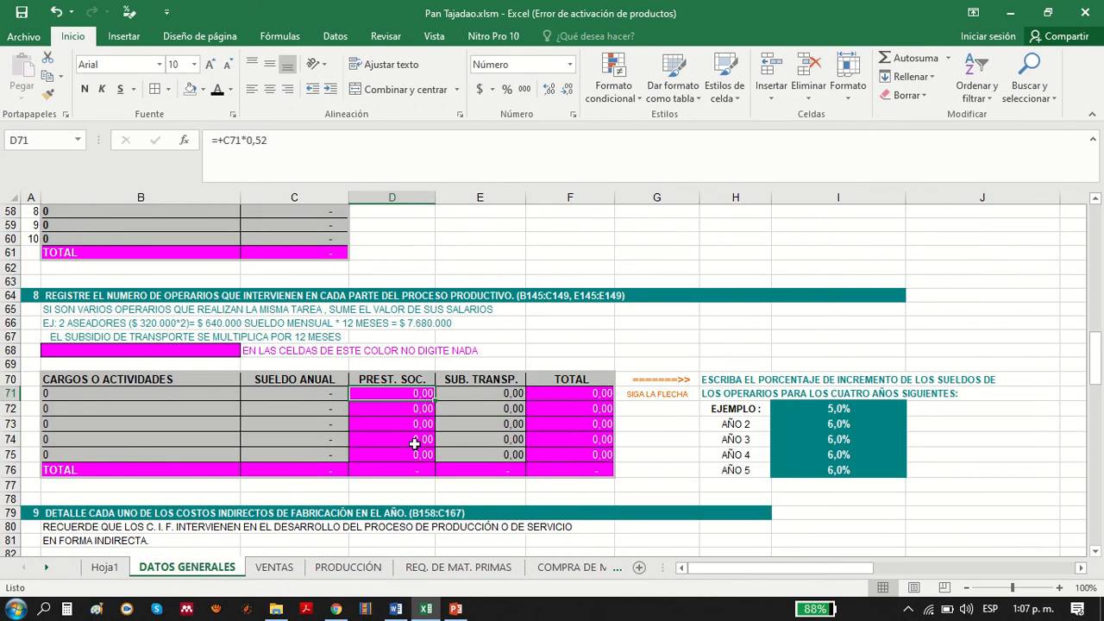
left_click(289, 393)
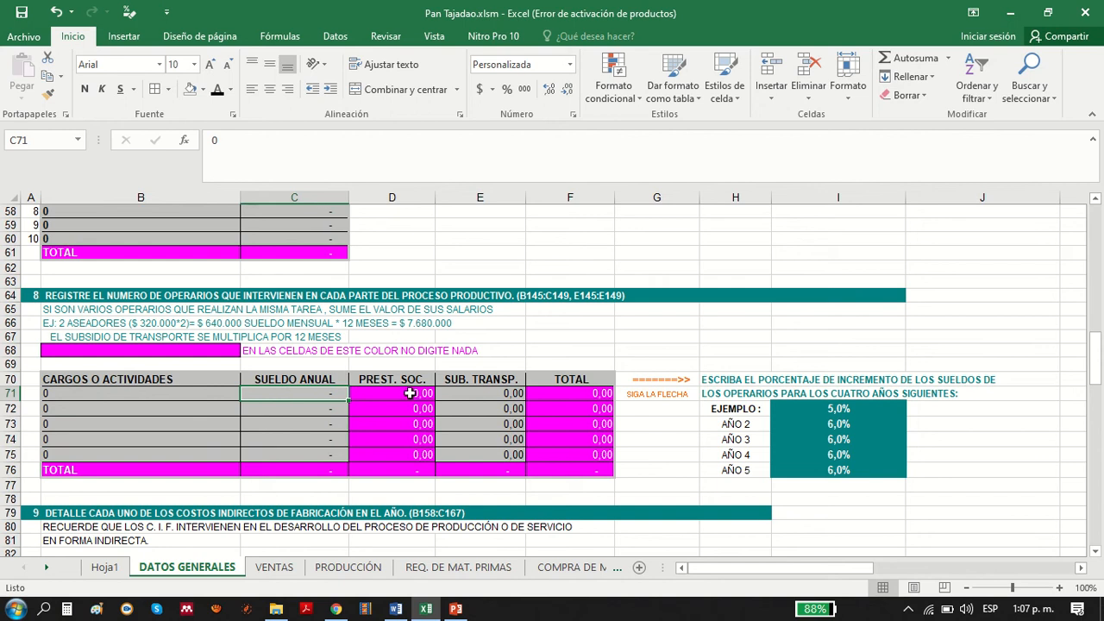
left_click(410, 393)
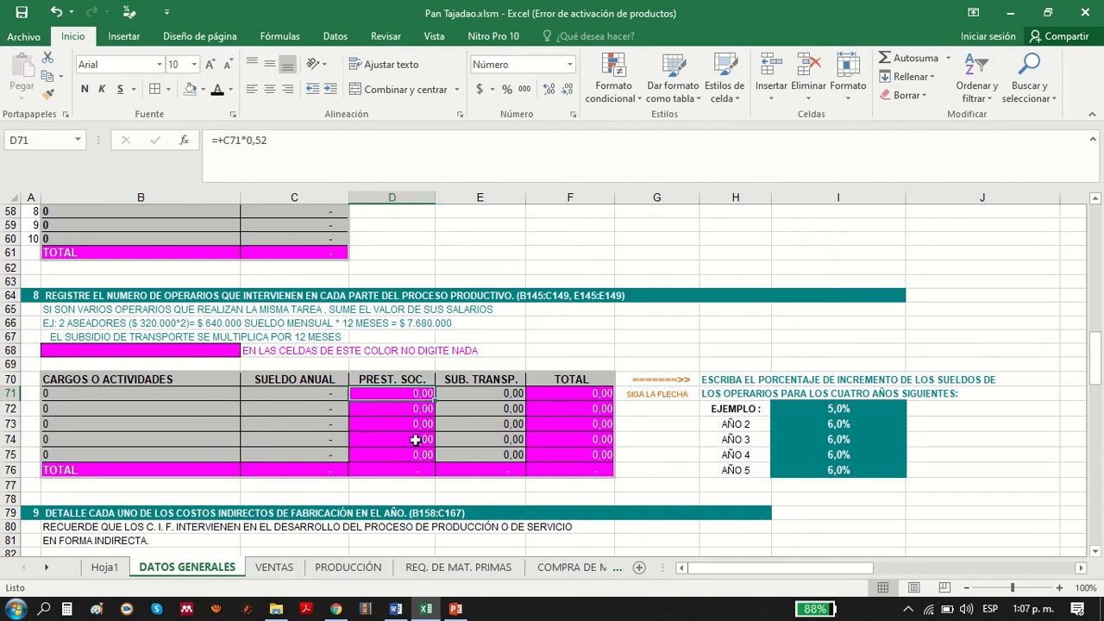
left_click(477, 392)
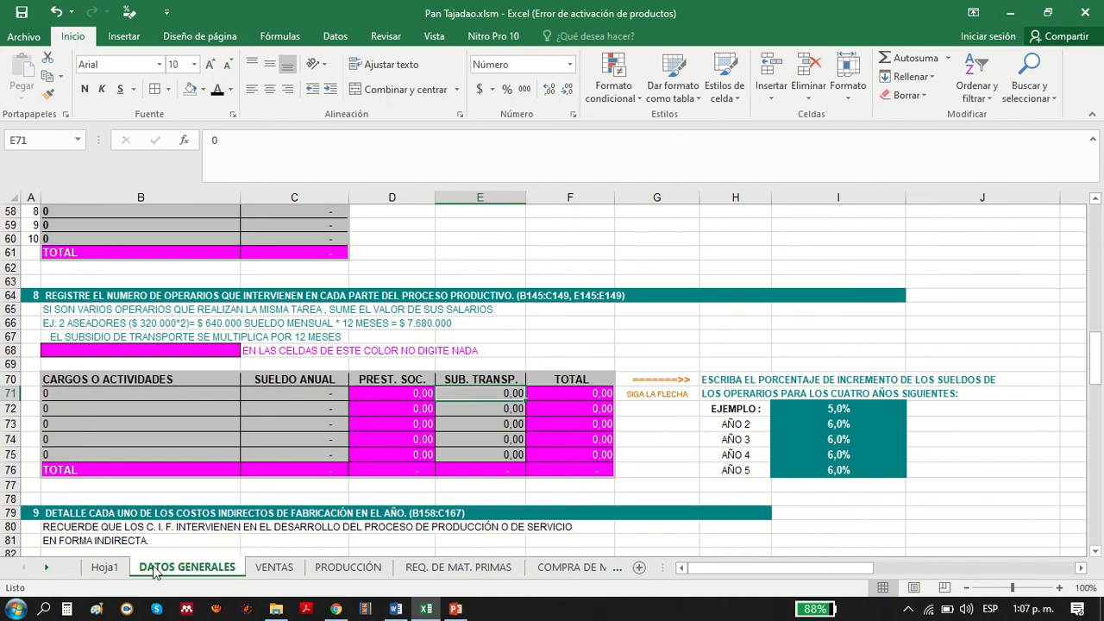
- Return to Hoja1 and compare the annual CIF values in B51:B59 with the monthly formulas in D51:D59
left_click(105, 568)
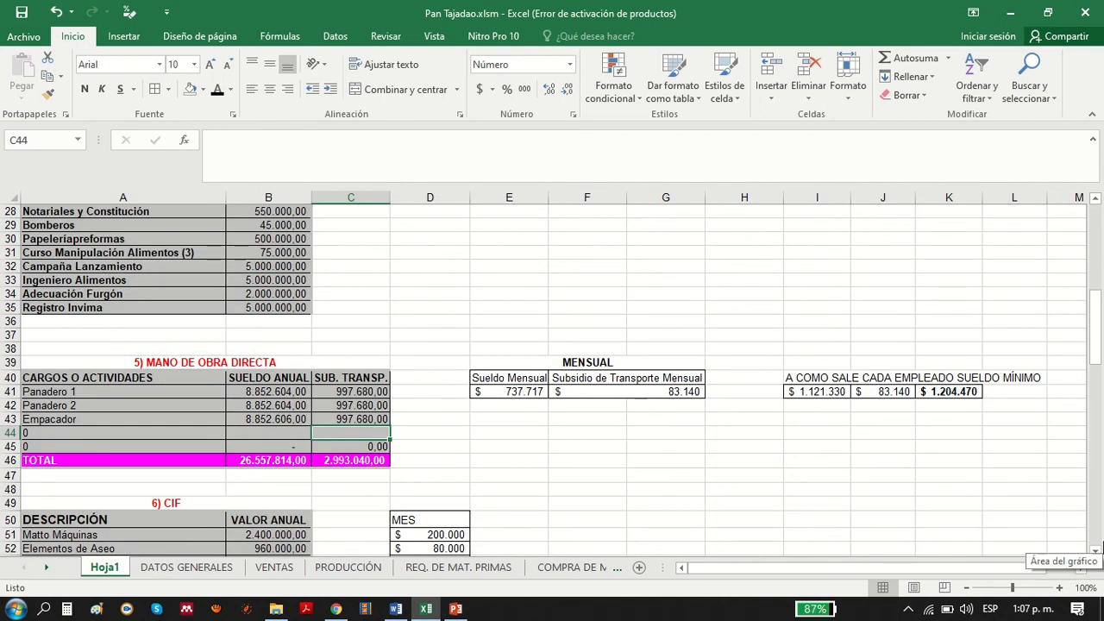
left_click(1095, 551)
left_click_drag(1097, 555, 1096, 554)
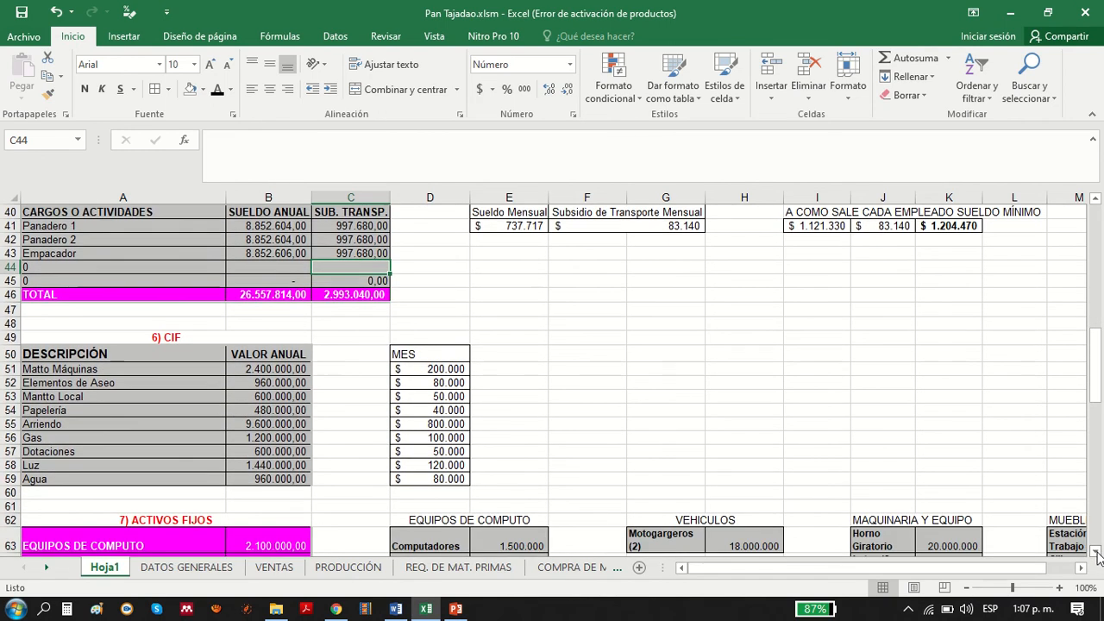
left_click(254, 352)
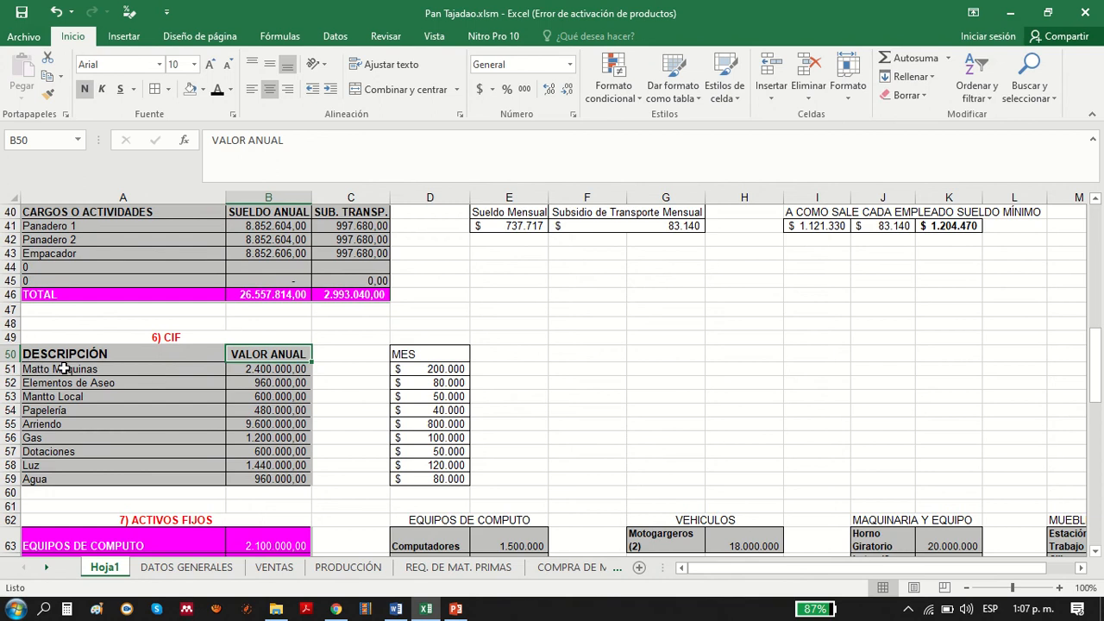
left_click(427, 369)
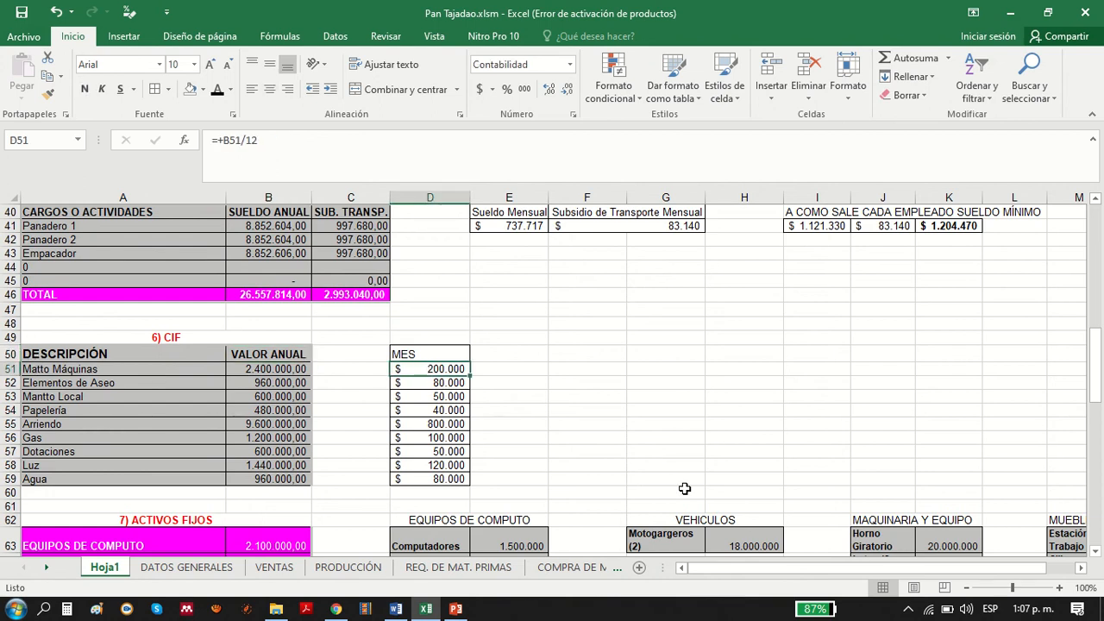
left_click(262, 370)
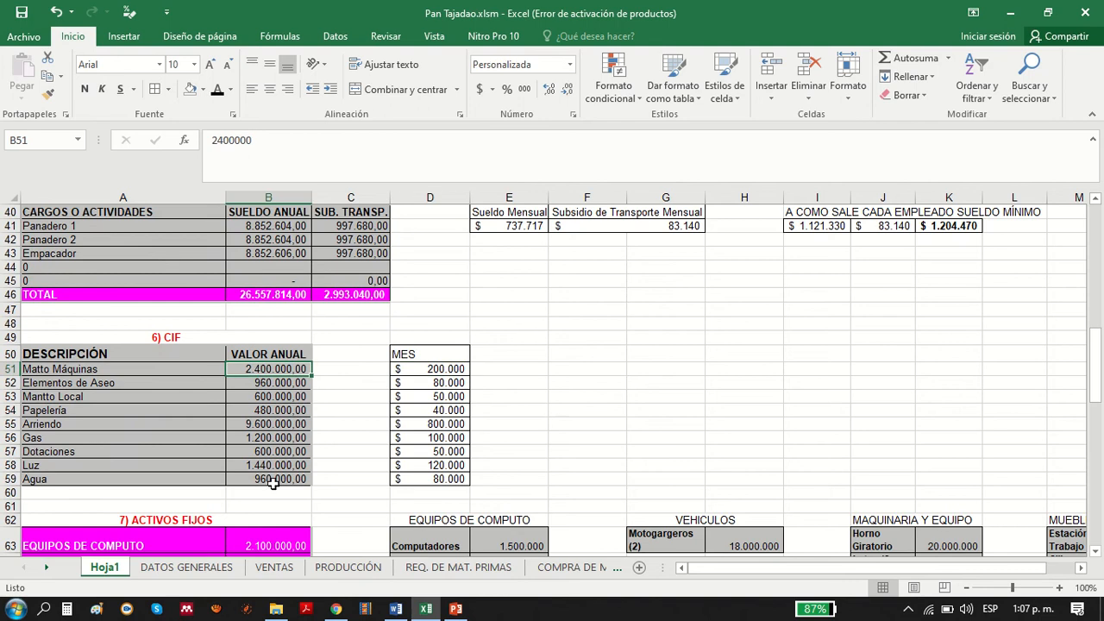
left_click(435, 386)
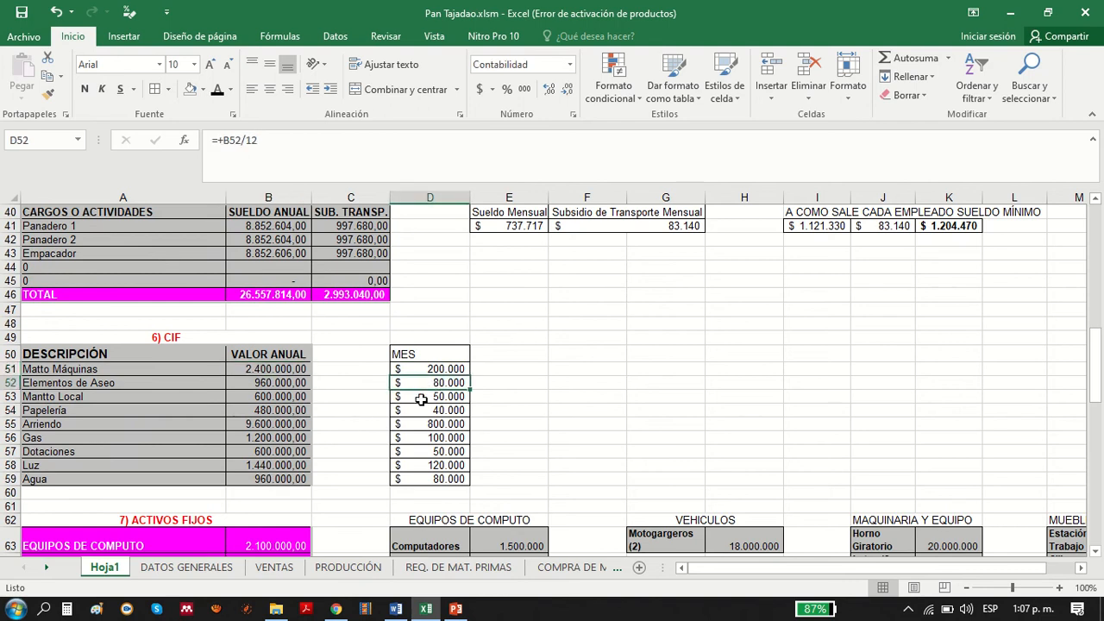
left_click(283, 384)
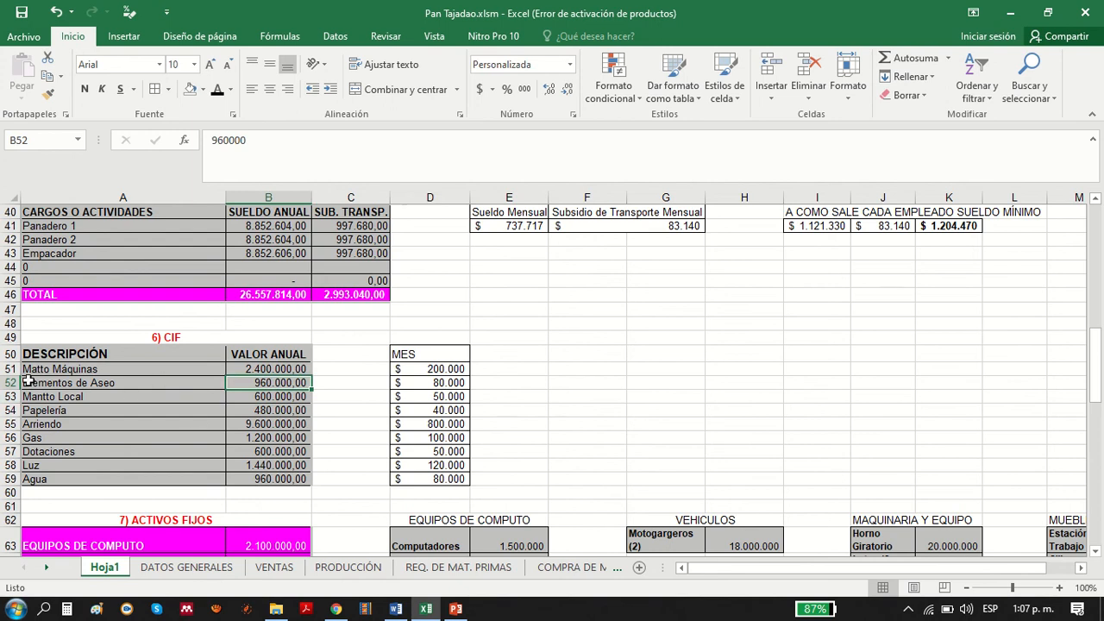
left_click(269, 369)
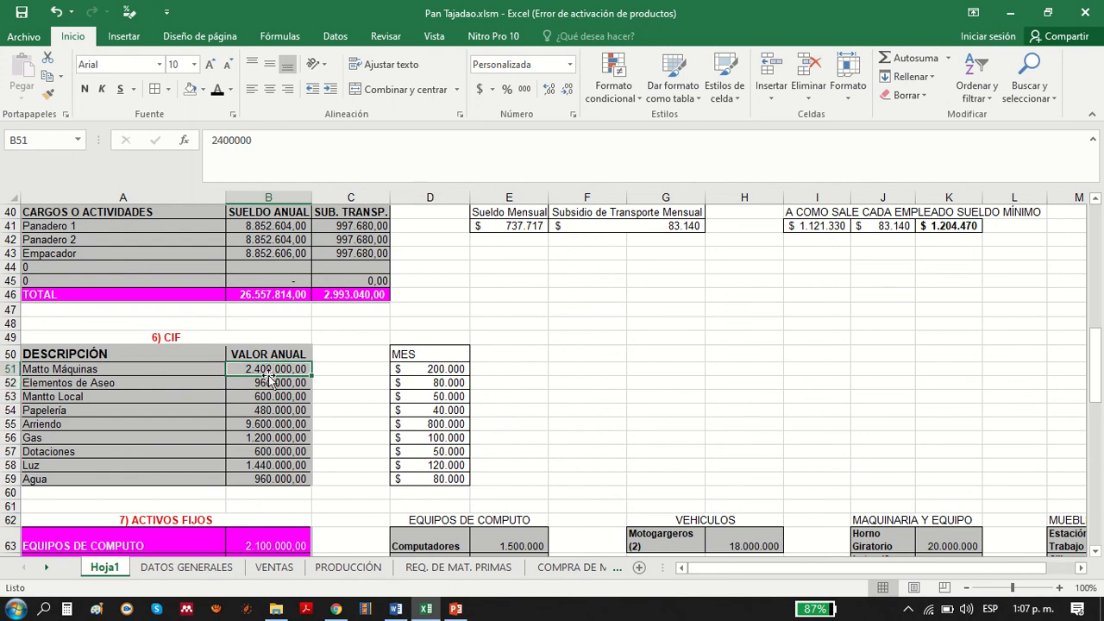
left_click_drag(445, 369, 425, 482)
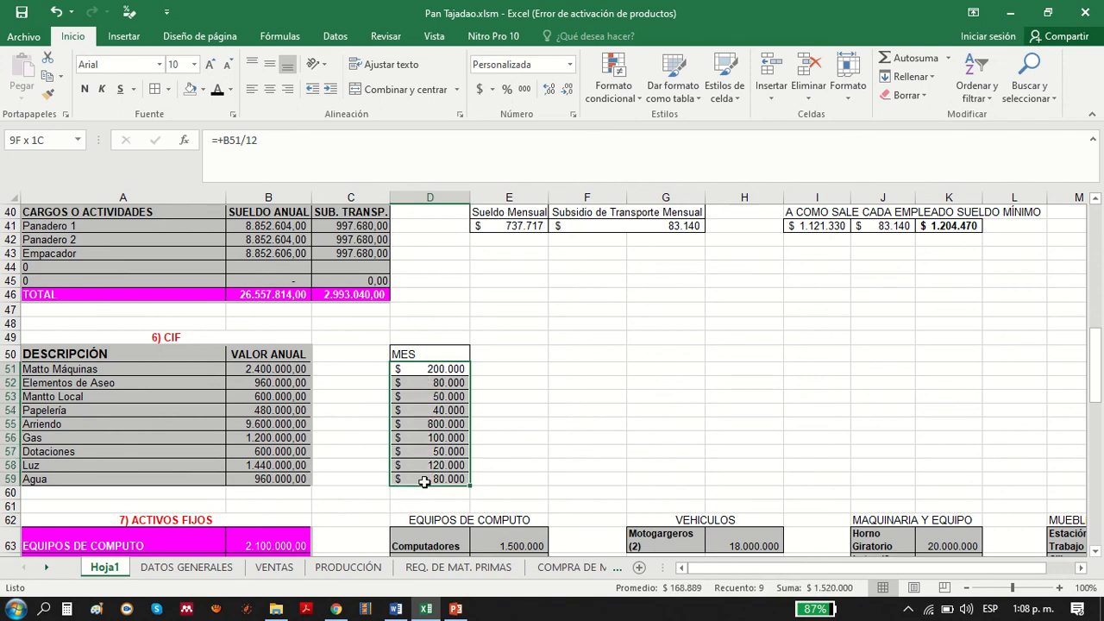
left_click(281, 373)
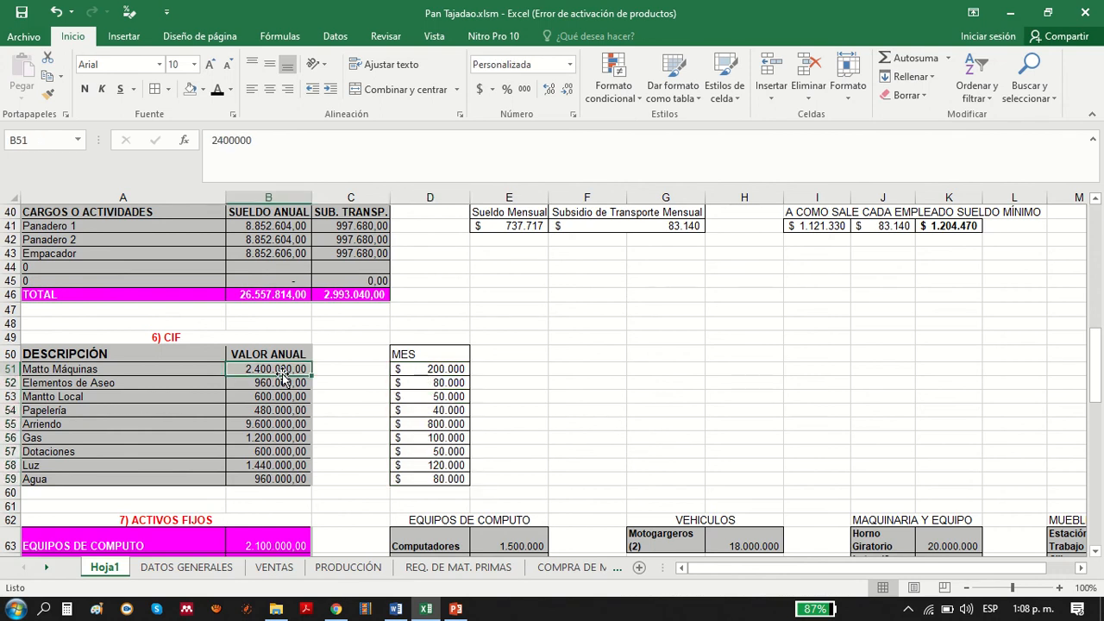
- Examine the ACTIVOS FIJOS section and its breakdown into computer equipment, vehicles, machinery, and furniture
left_click_drag(1096, 371, 1095, 412)
left_click(80, 338)
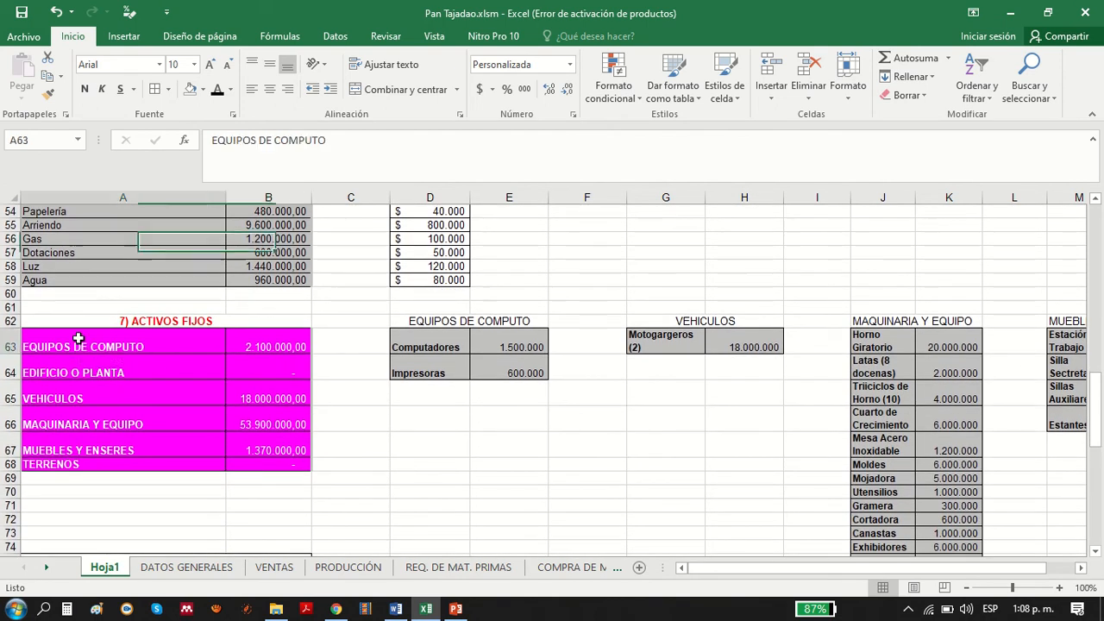
left_click(426, 345)
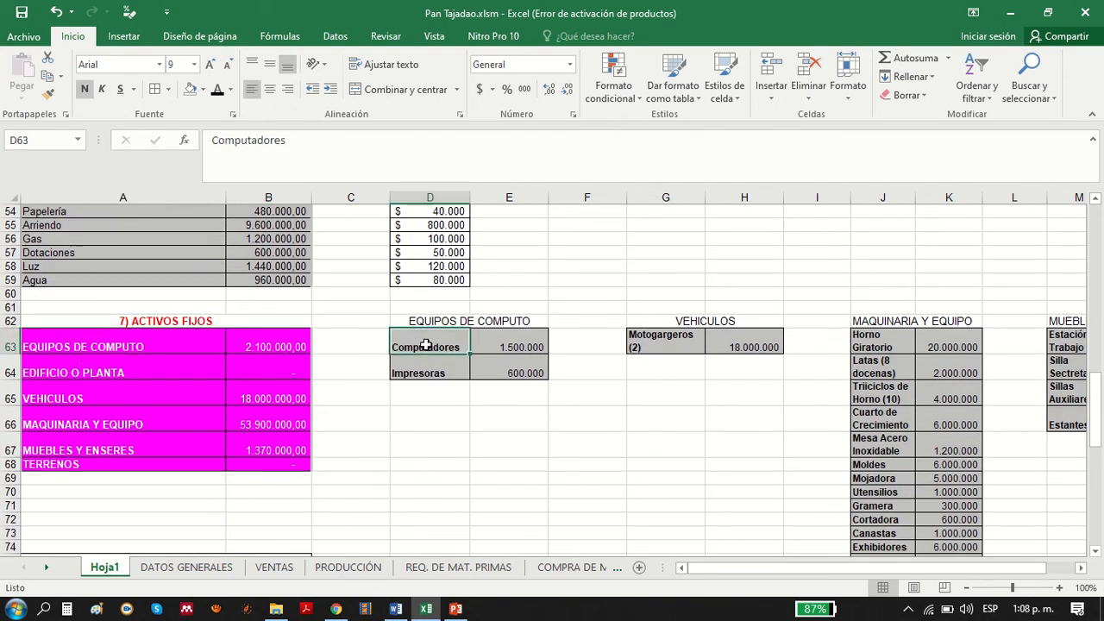
left_click(500, 348)
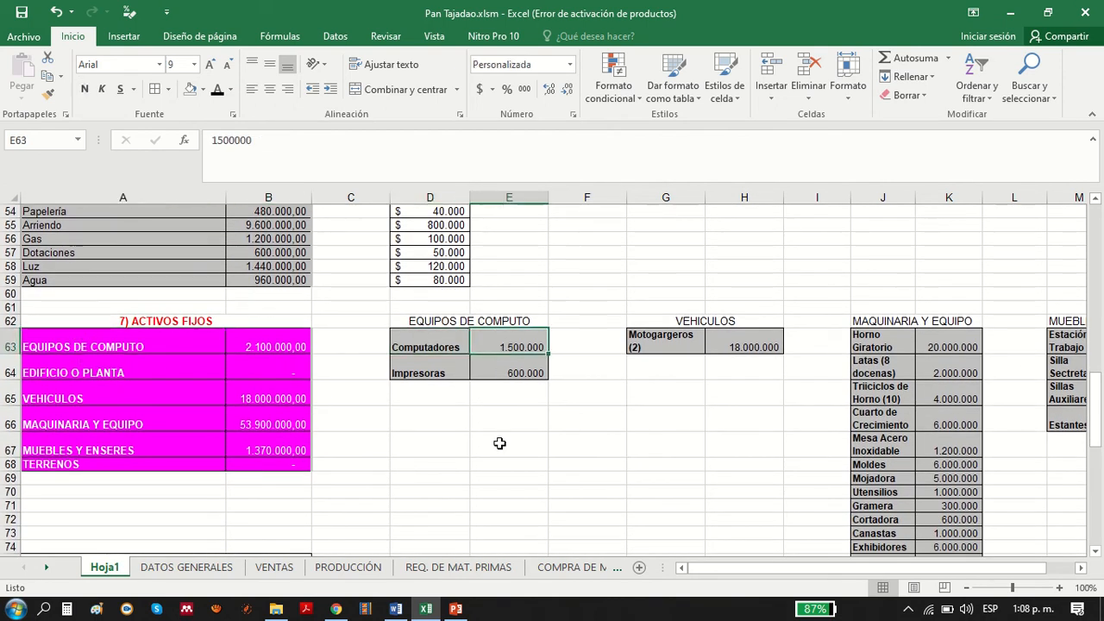
left_click(501, 376)
left_click(759, 346)
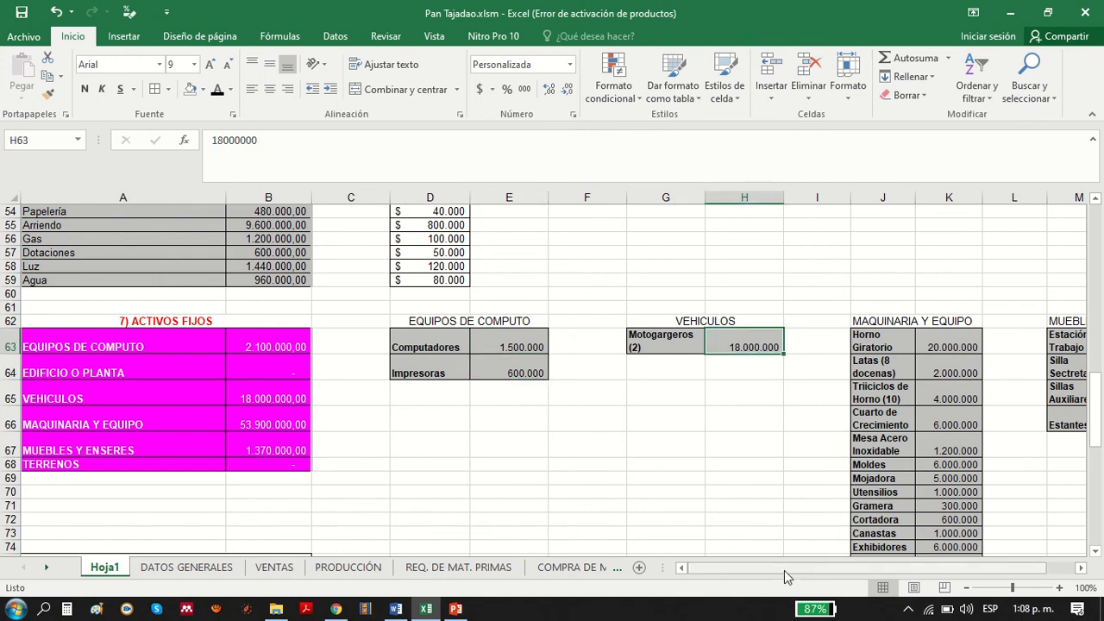
key("Left")
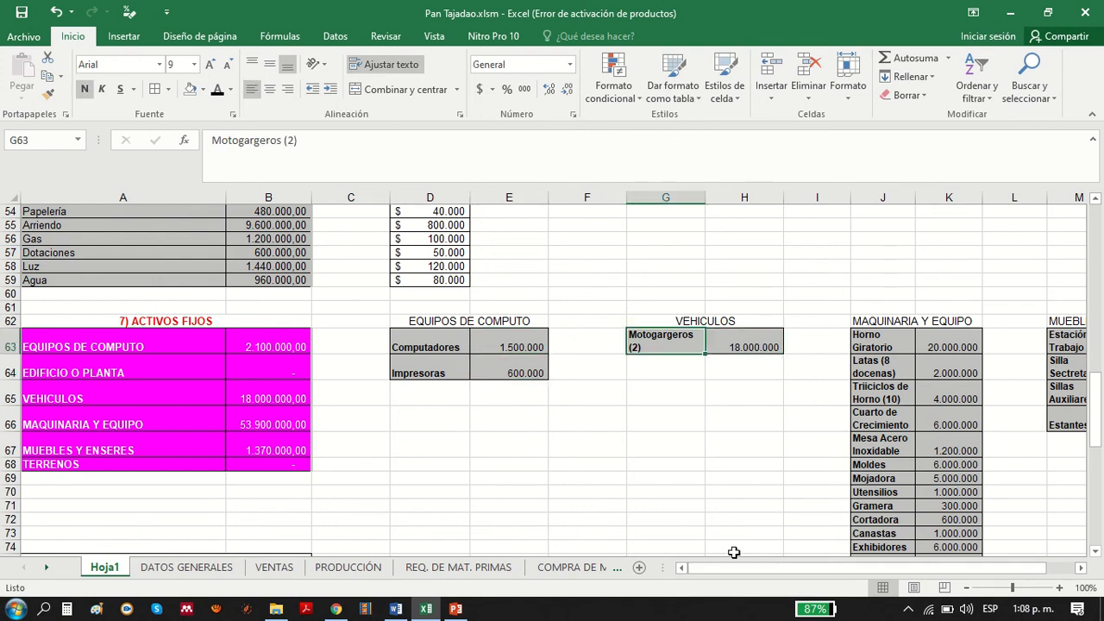
left_click_drag(735, 569, 759, 569)
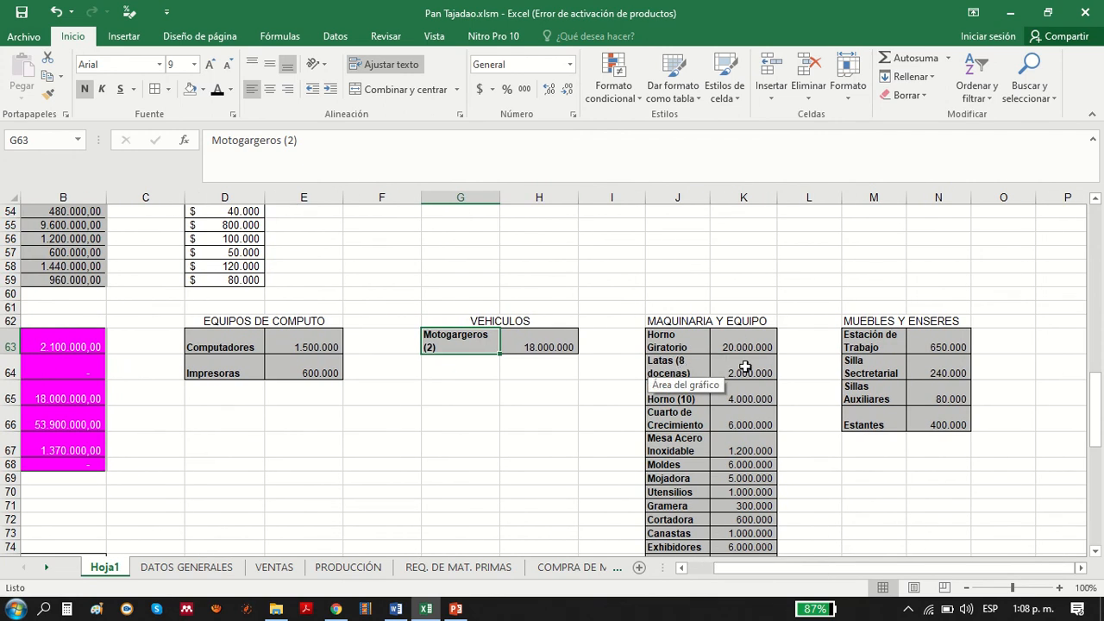
left_click(865, 492)
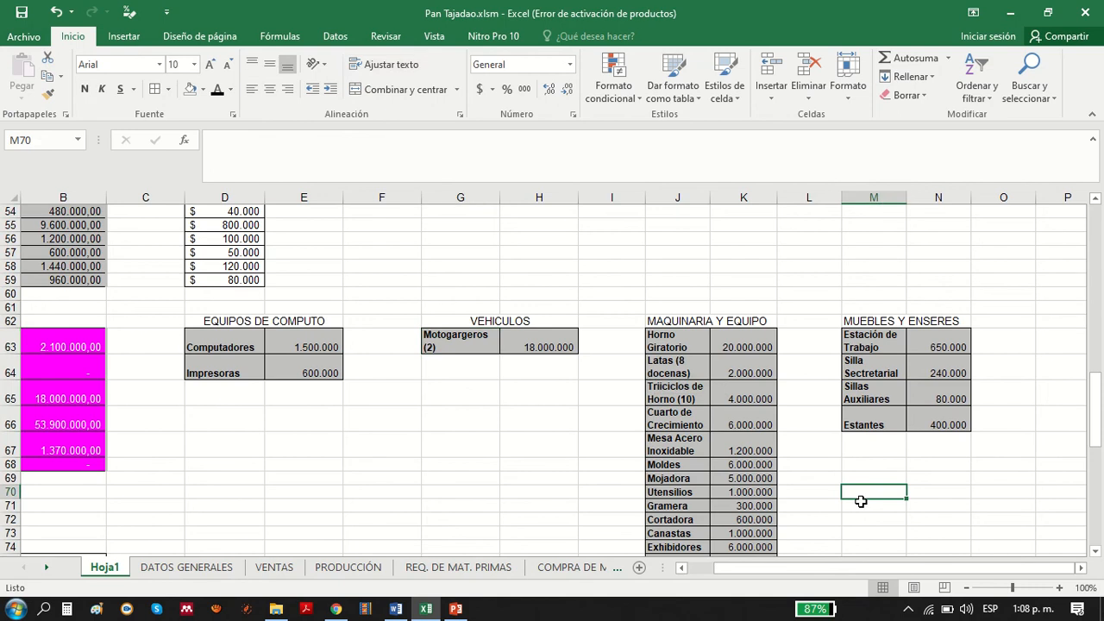
- Try calculating the cost of one dozen Latas in M70 by dividing K64 by 8, and clear the cell
type("+")
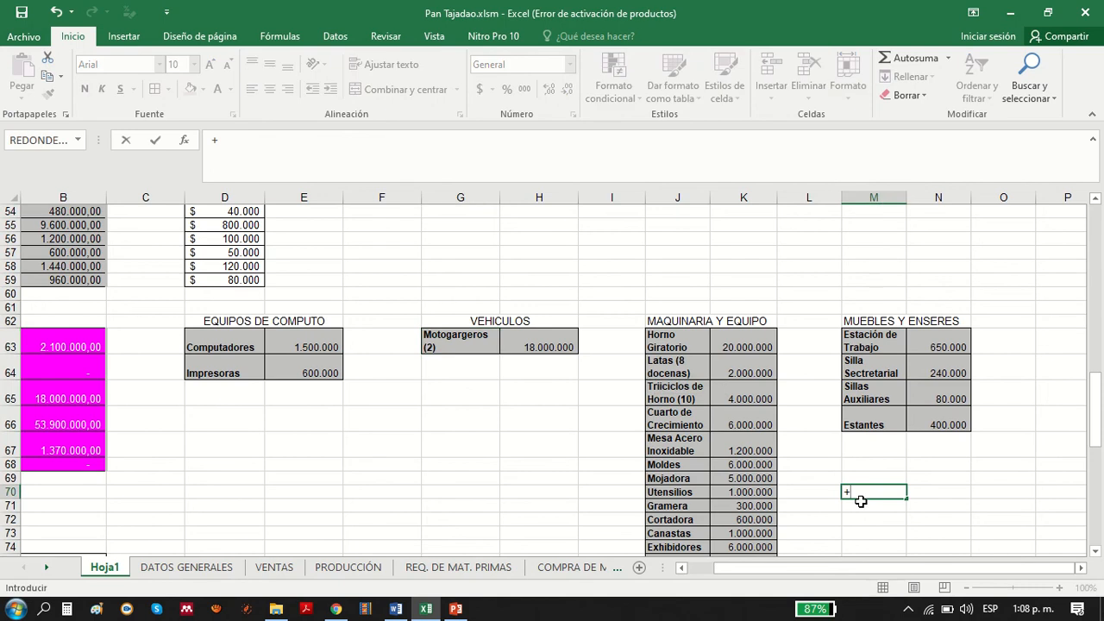
left_click(746, 369)
type("/8")
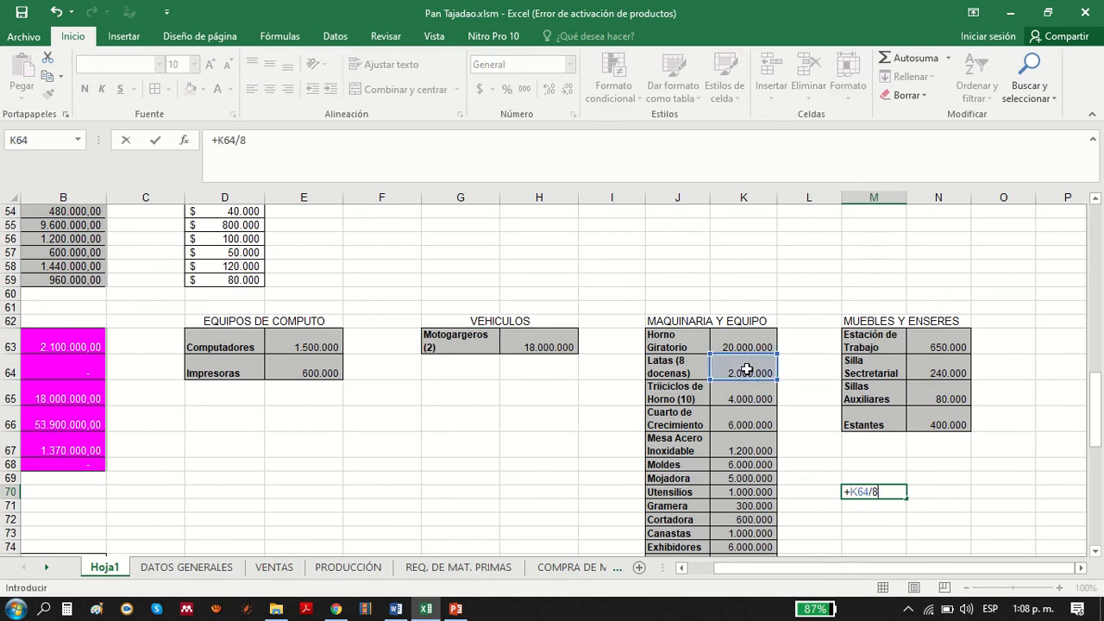
key("ctrl+Return")
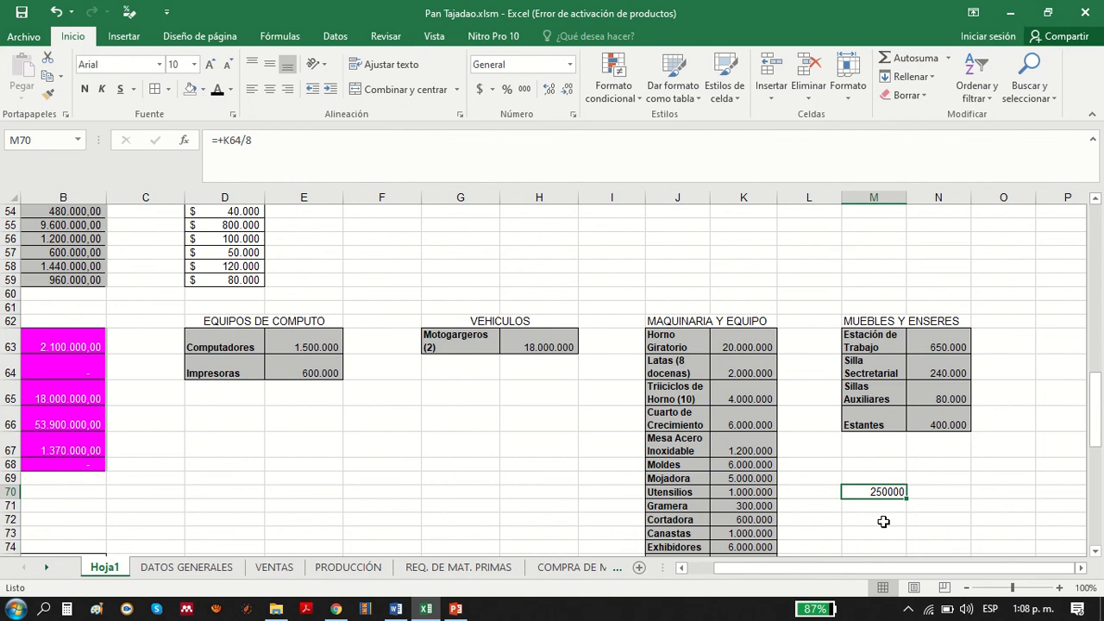
key("Delete")
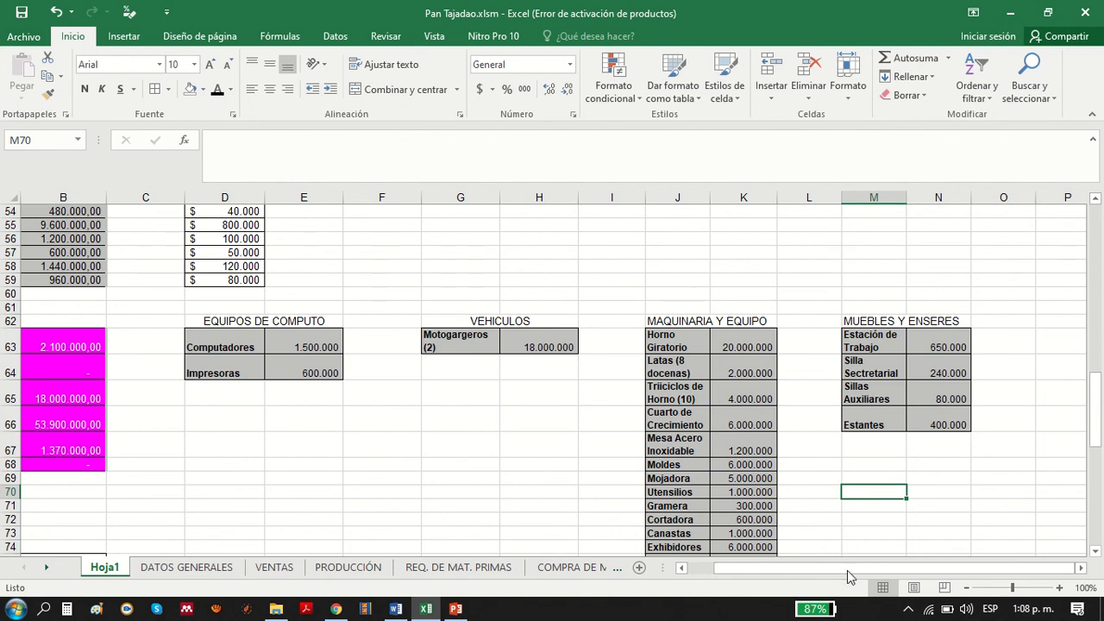
- Review the ACTIVOS FIJOS values in column B, including TERRENOS, VEHICULOS and MAQUINARIA Y EQUIPO
left_click_drag(851, 573, 795, 564)
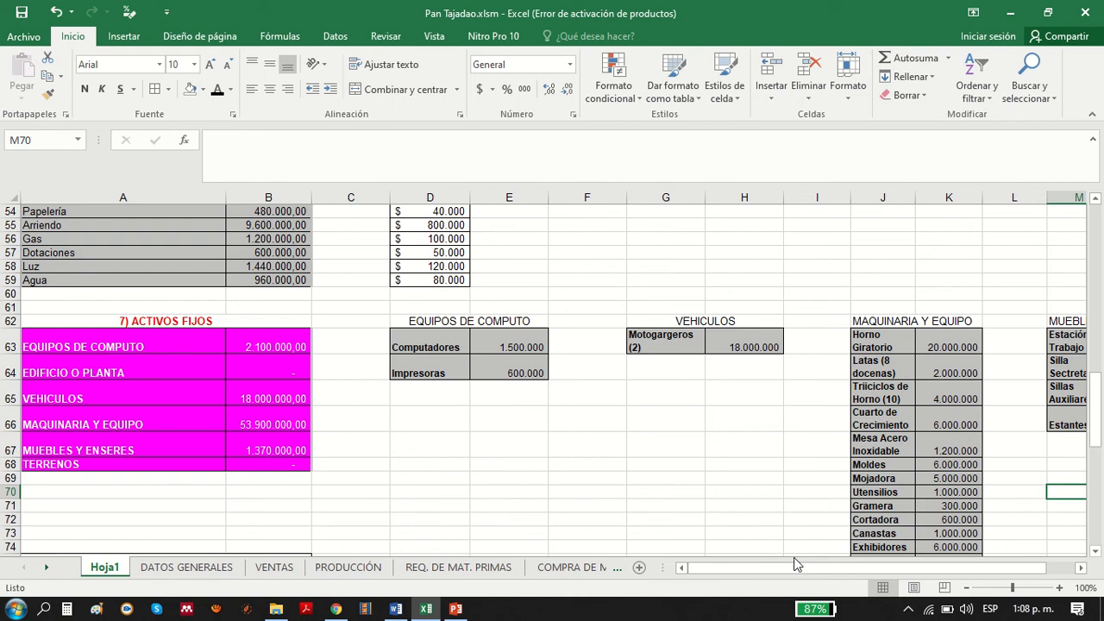
left_click(295, 369)
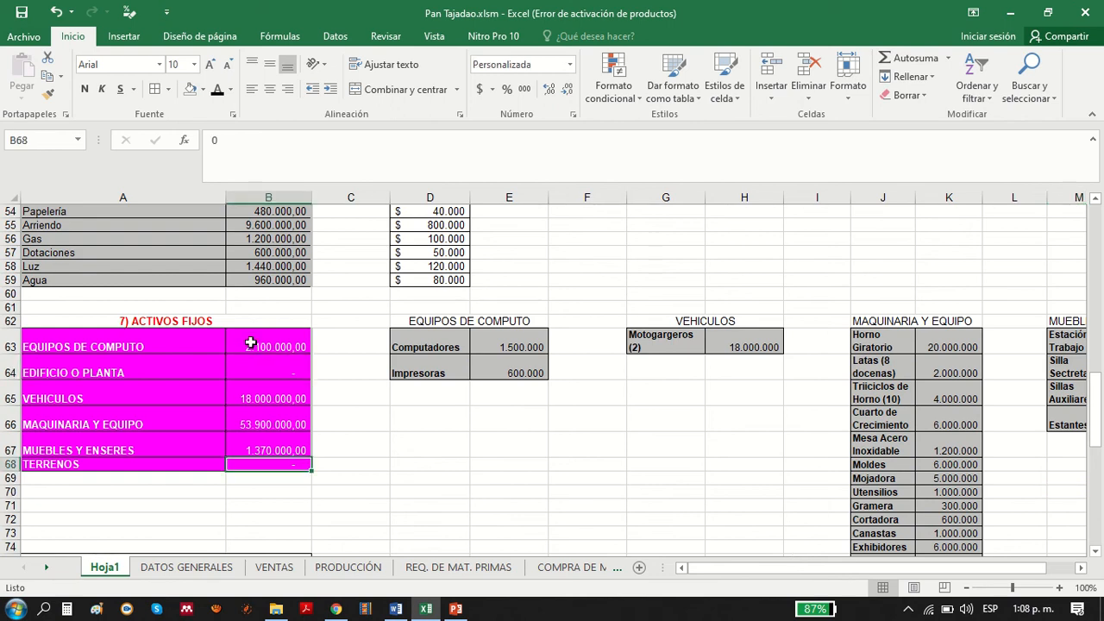
left_click(261, 400)
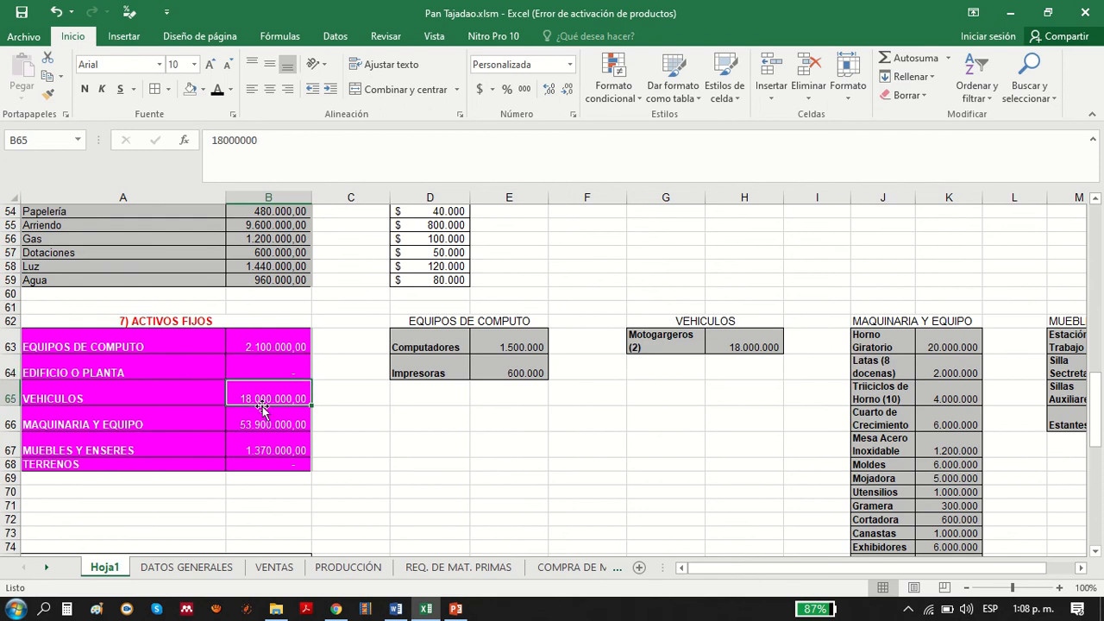
left_click(258, 421)
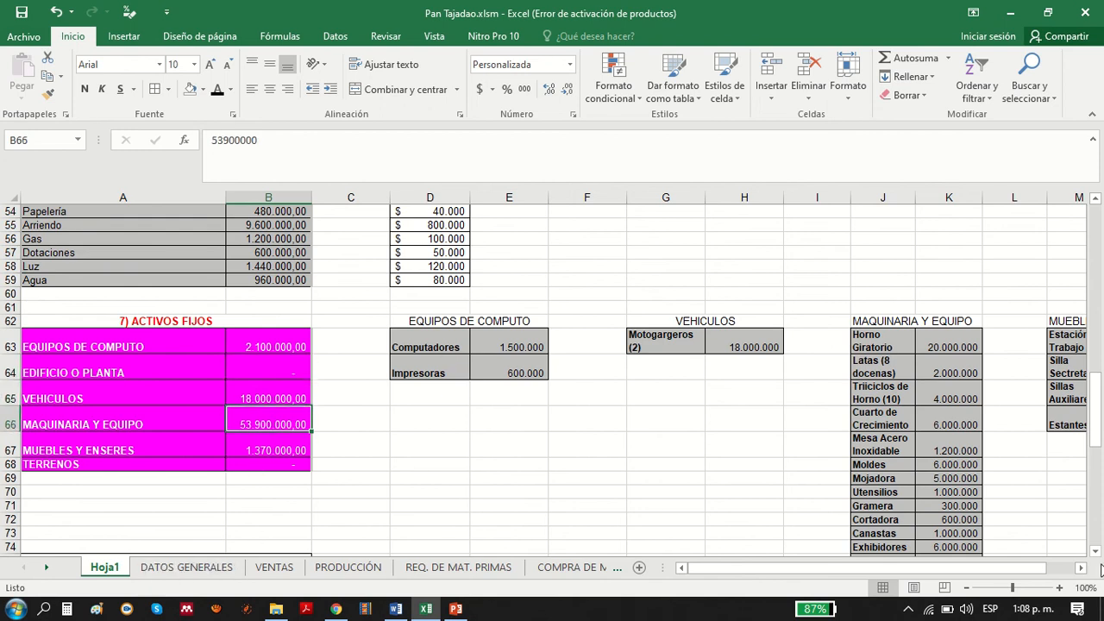
- Compare the annual Gastos Administrativos values with their monthly column, and inspect the Nomina Administración formulas in B82 and D82
left_click(1096, 552)
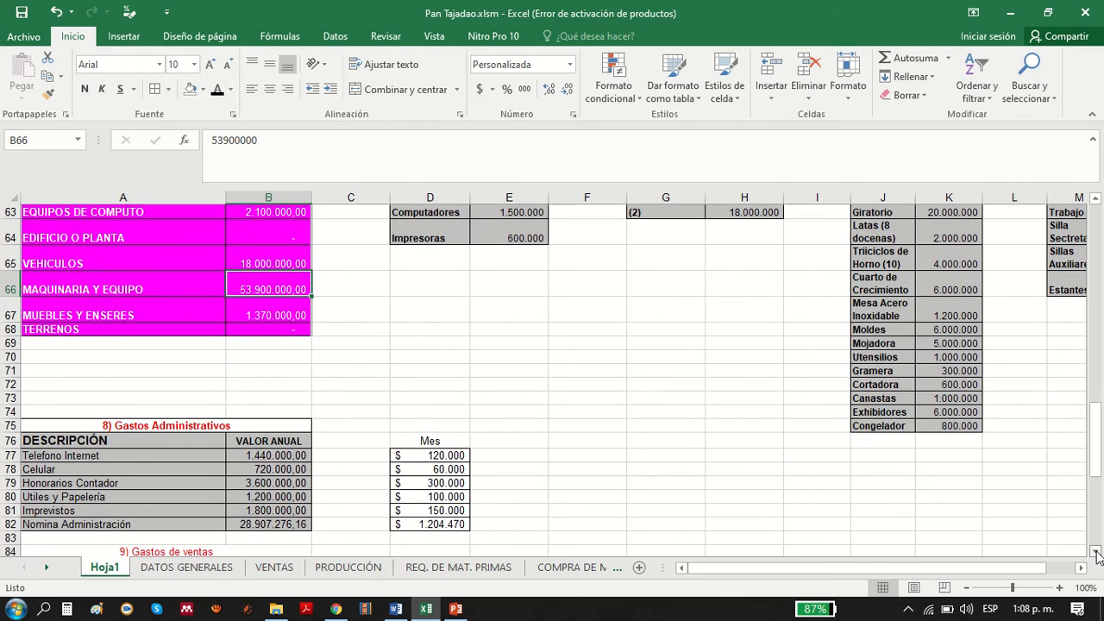
scroll(1096, 552, "down", 1)
left_click(168, 374)
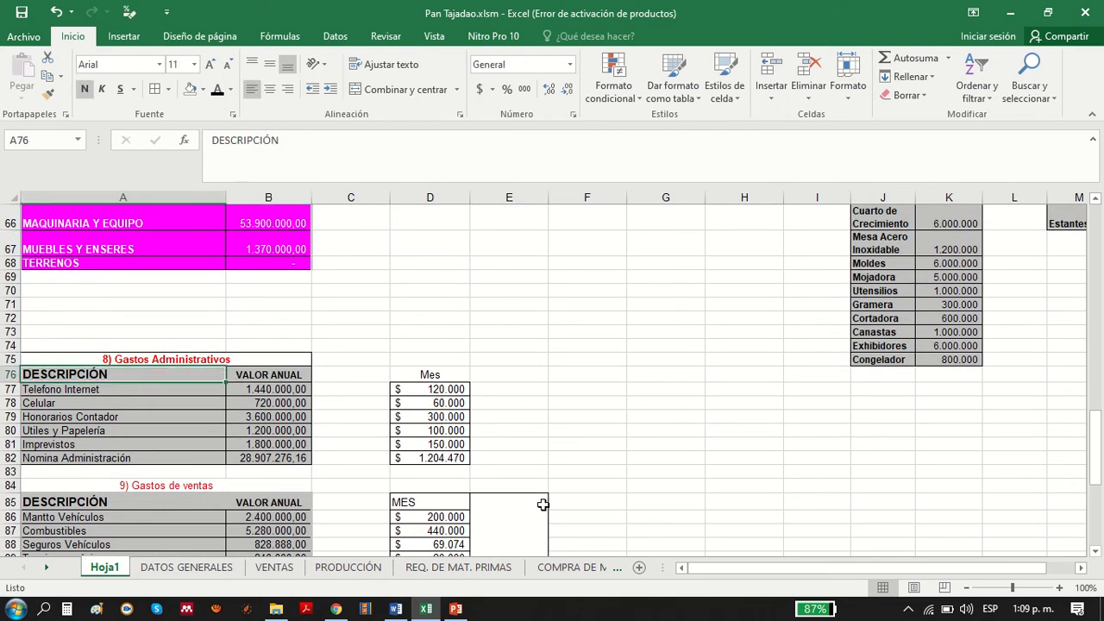
left_click_drag(435, 392, 436, 444)
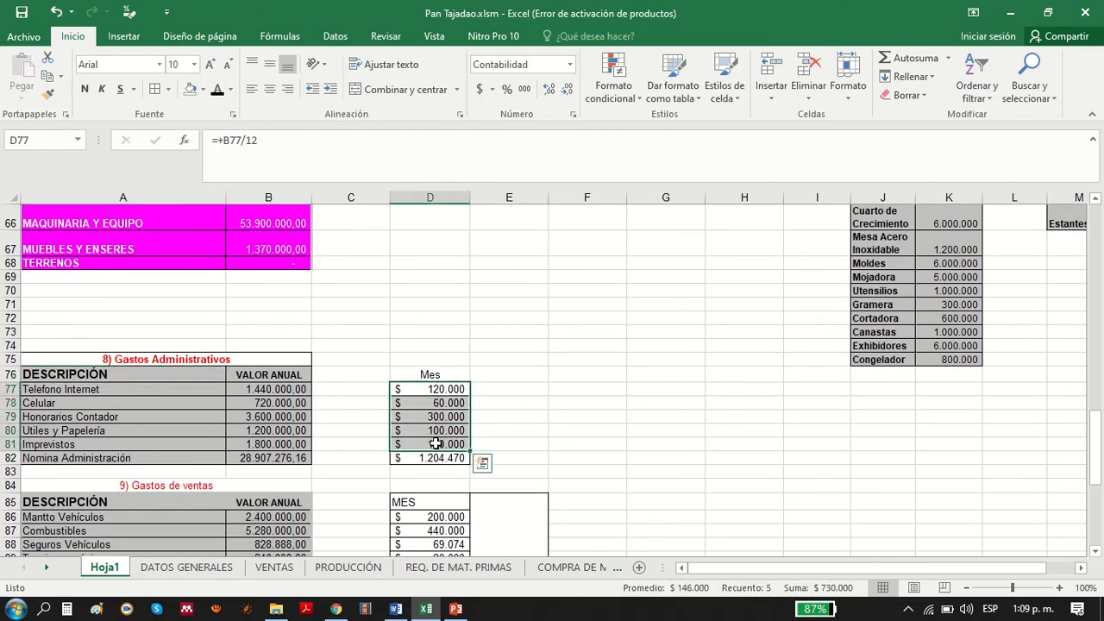
left_click(258, 392)
left_click(251, 459)
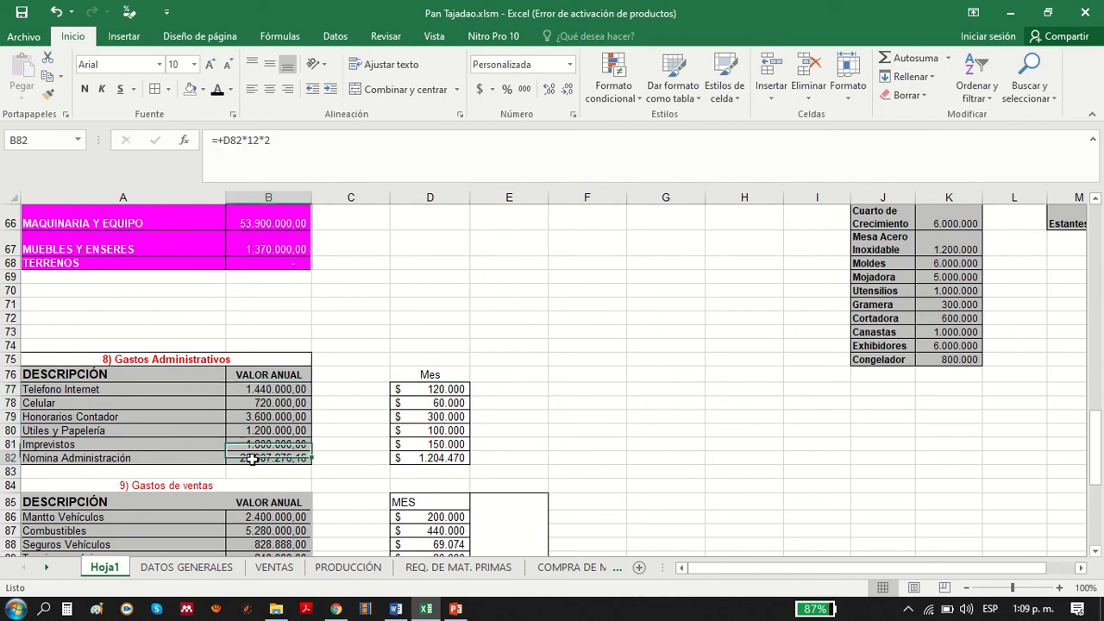
left_click(440, 458)
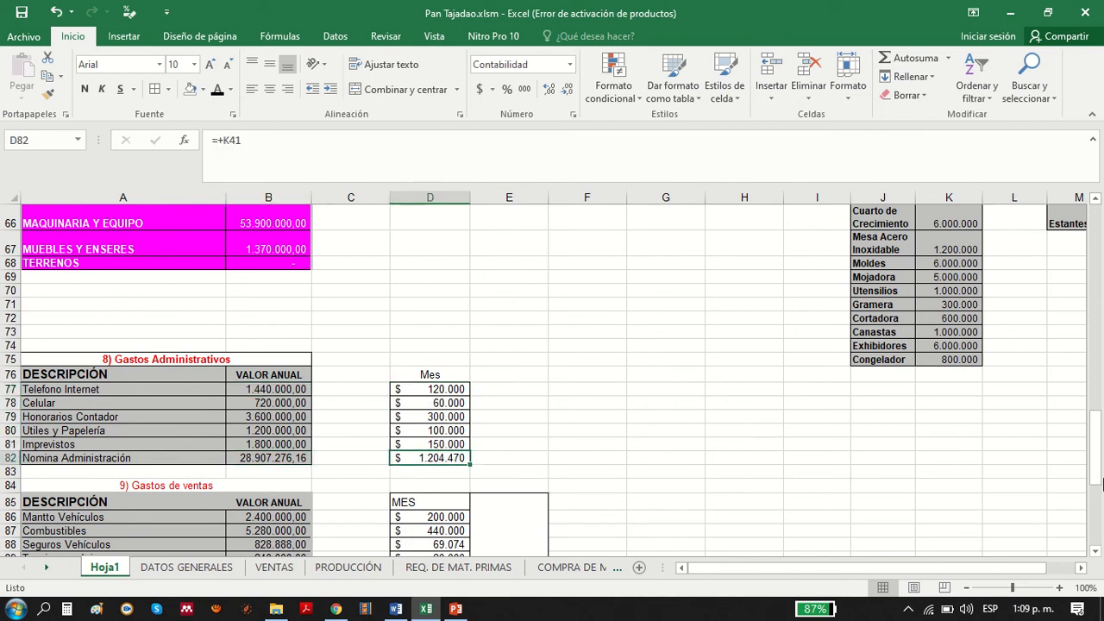
- Trace the payroll references in D82 and E92 back to the minimum-wage employee cost in K41
left_click_drag(1100, 485, 1100, 380)
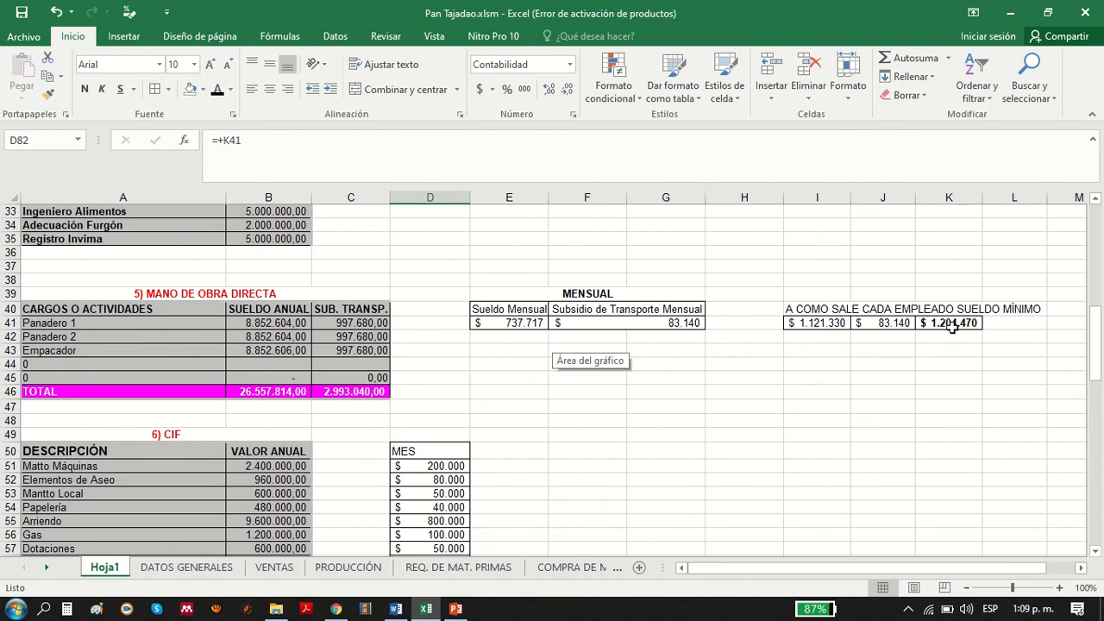
left_click_drag(1095, 336, 1091, 466)
left_click(698, 477)
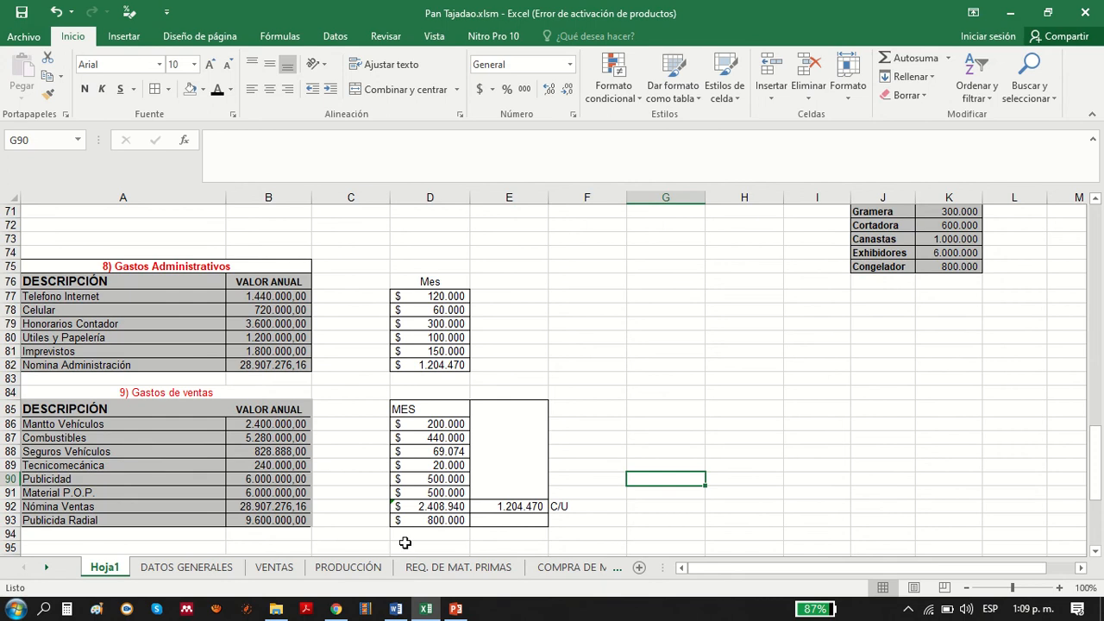
left_click(505, 507)
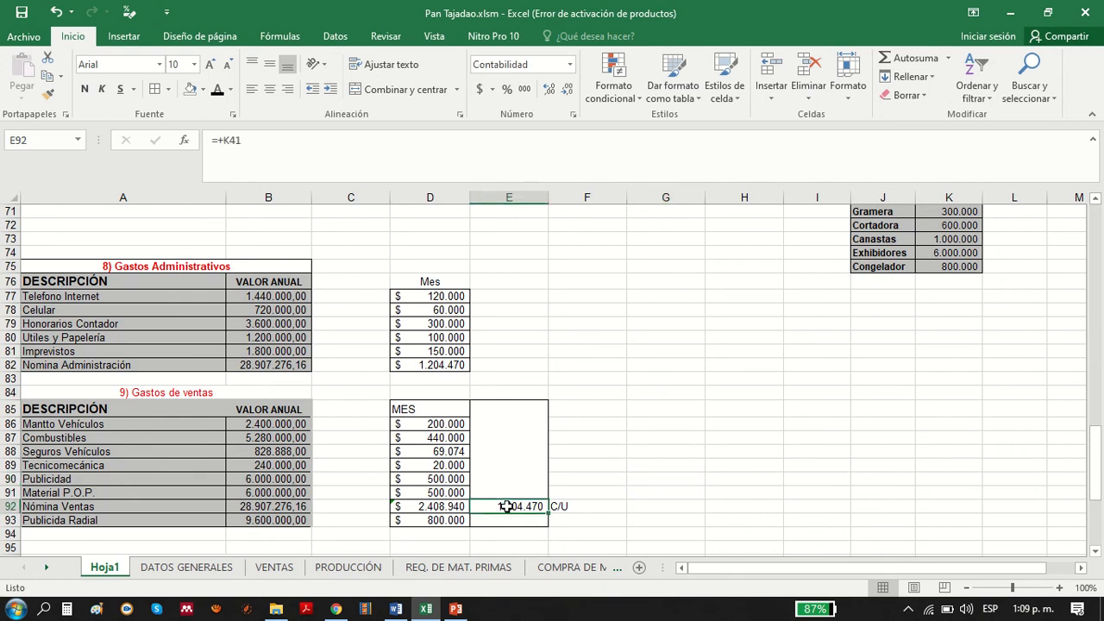
left_click(426, 366)
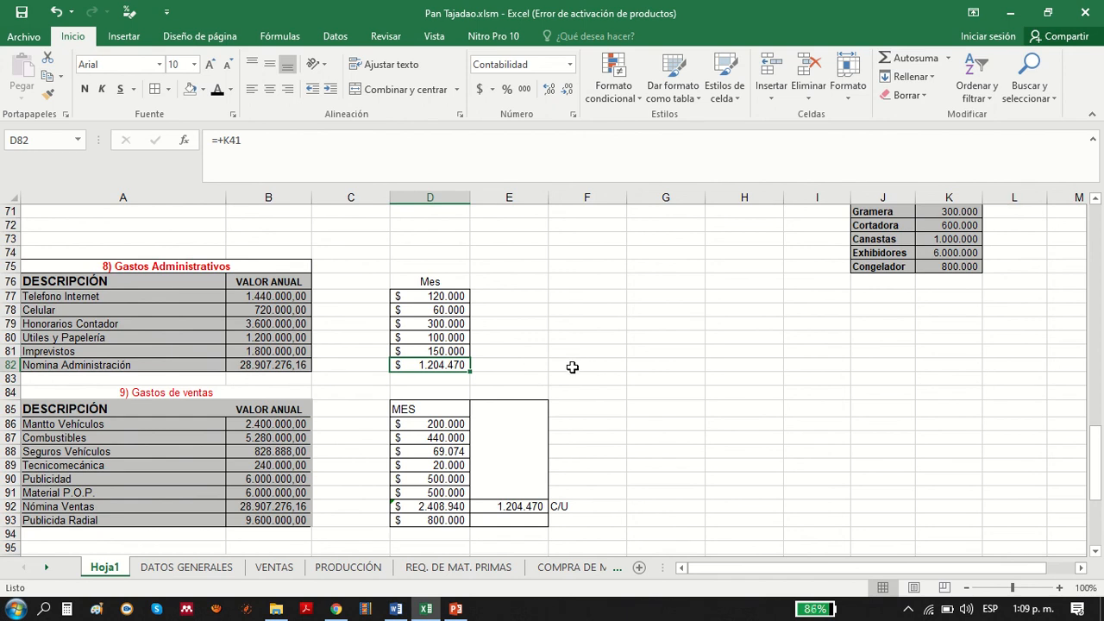
- Calculate the annual payroll cost of one administrative employee in F82 as D82 times 12
left_click(572, 367)
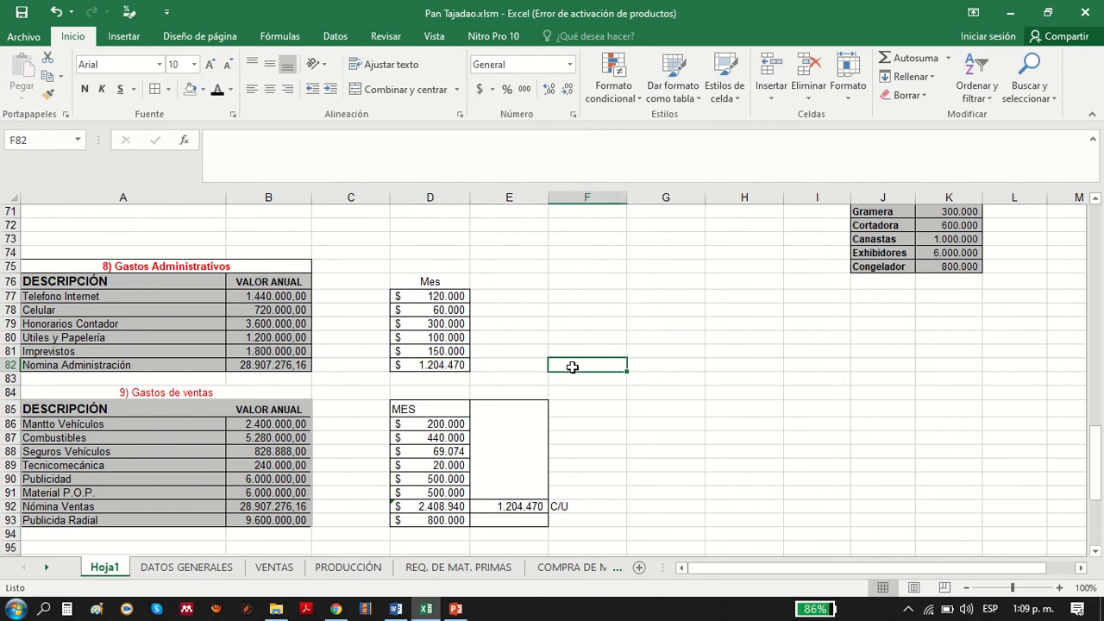
type("+")
key("Left")
key("Left")
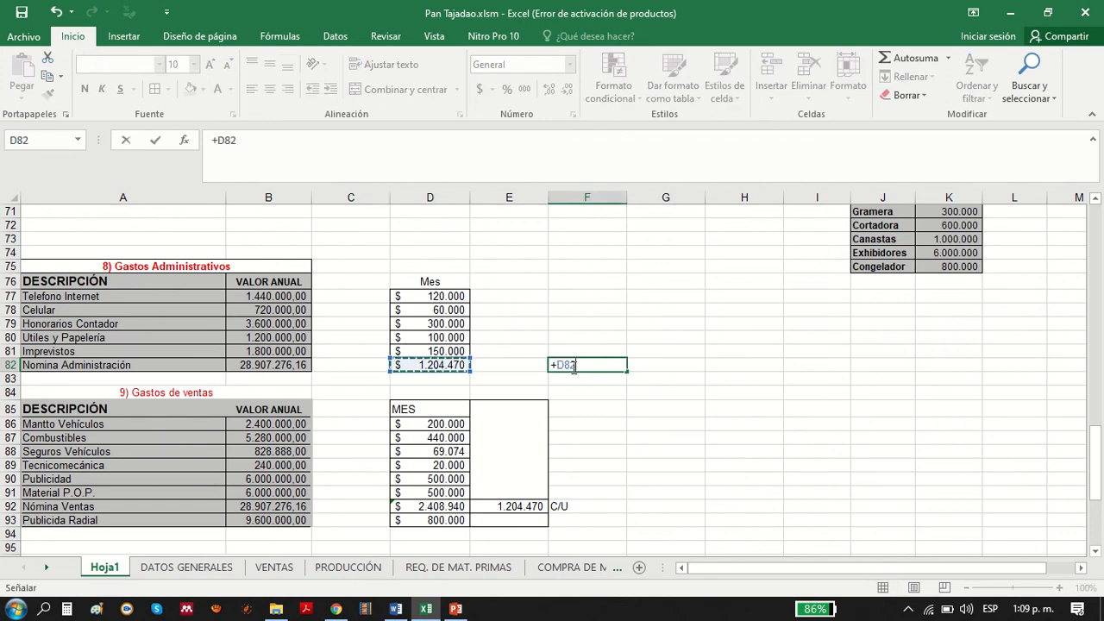
type("*12")
key("Return")
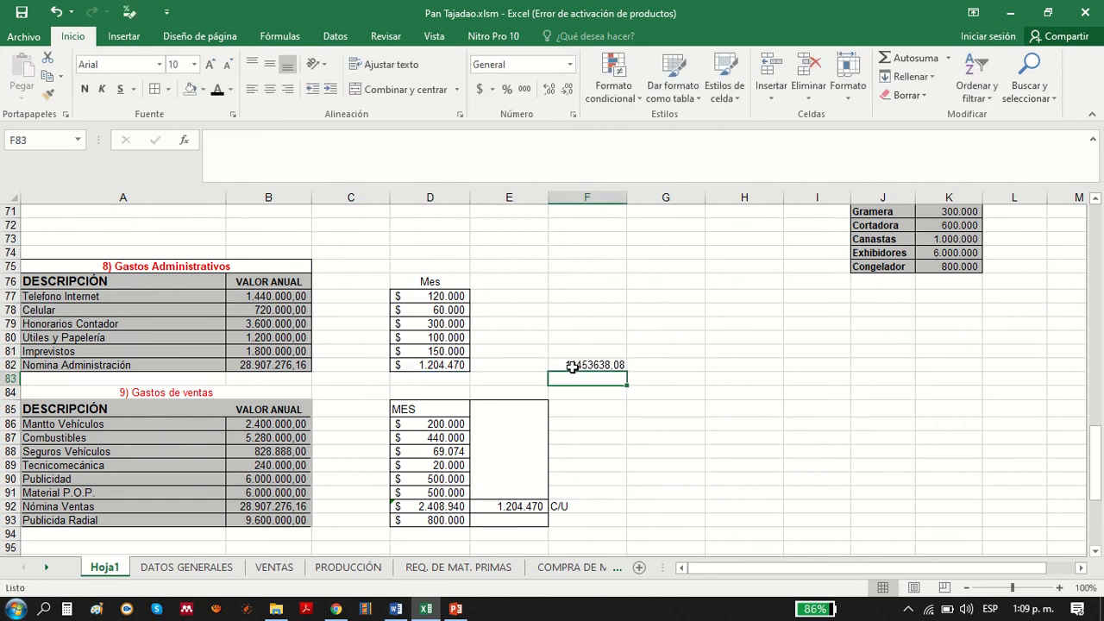
key("Return")
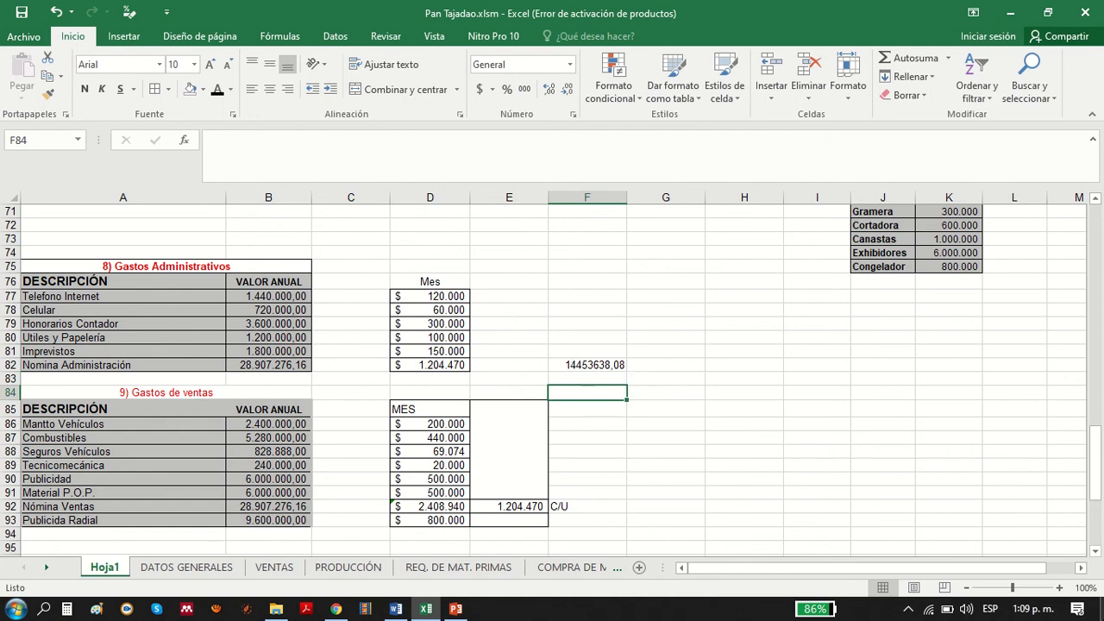
- Calculate the annual payroll for two administrative employees in G82 as F82 times 2
left_click(676, 363)
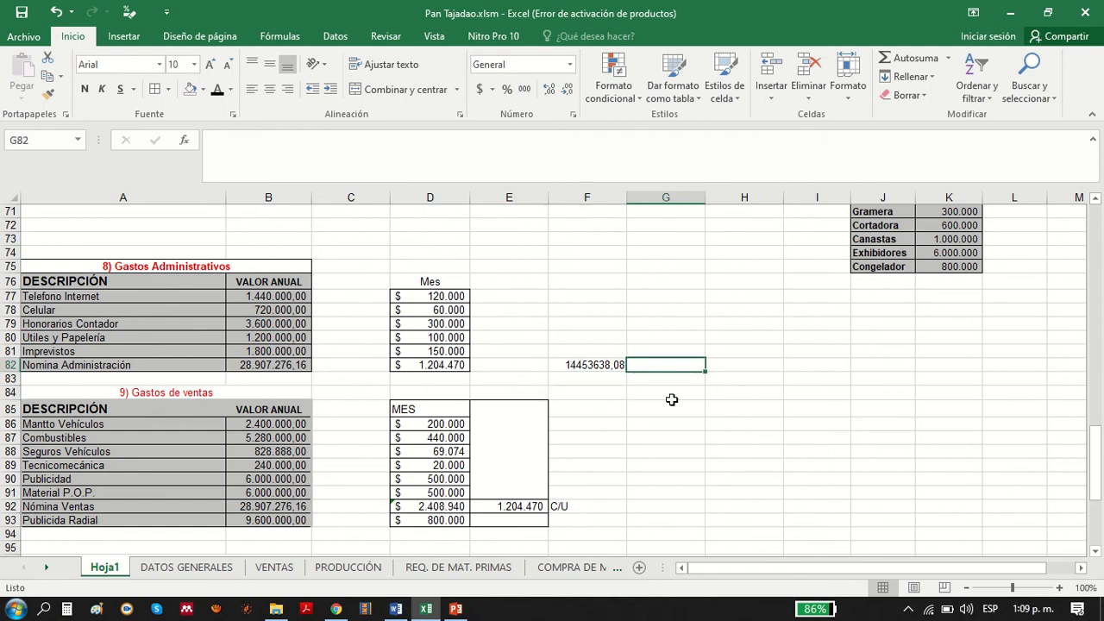
type("+")
key("Left")
type("*")
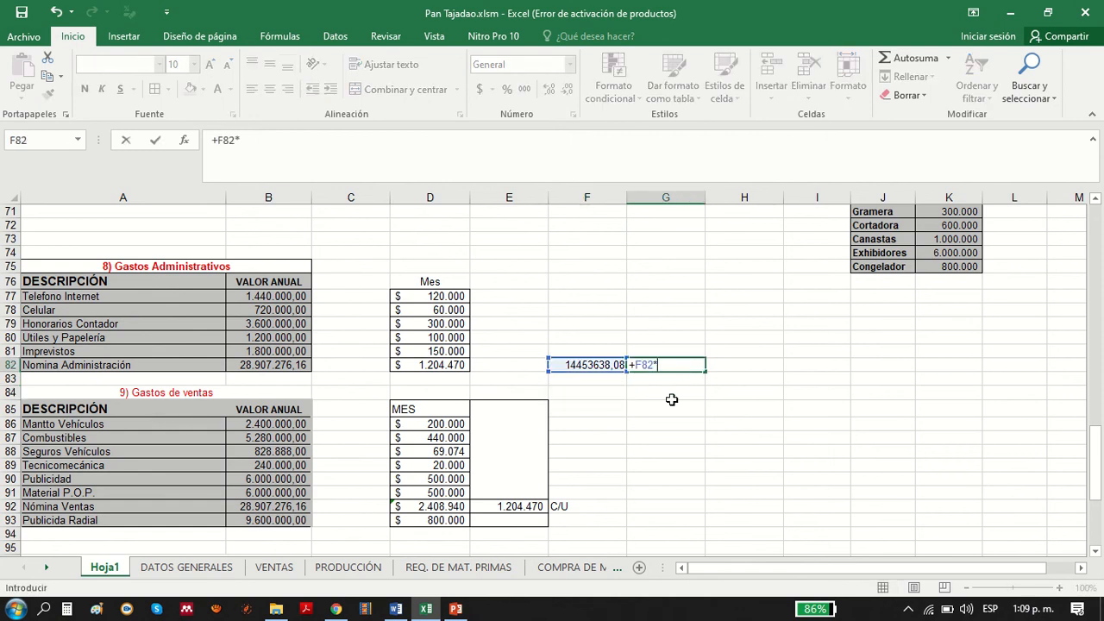
key("Return")
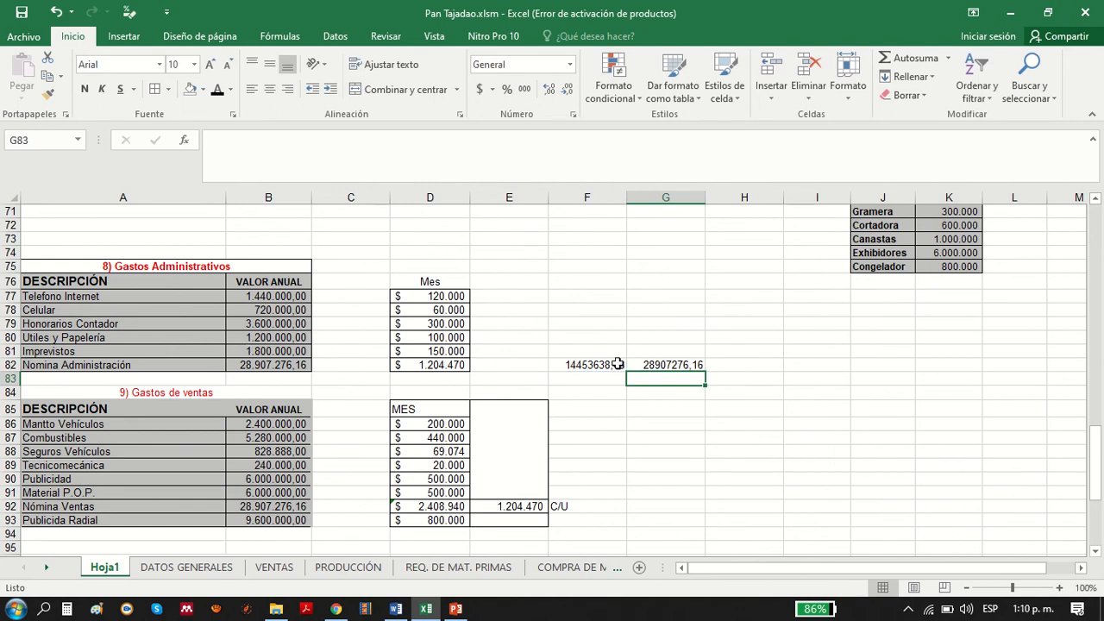
- Clear the trial payroll calculations from G82 and F82
left_click(652, 365)
key("Delete")
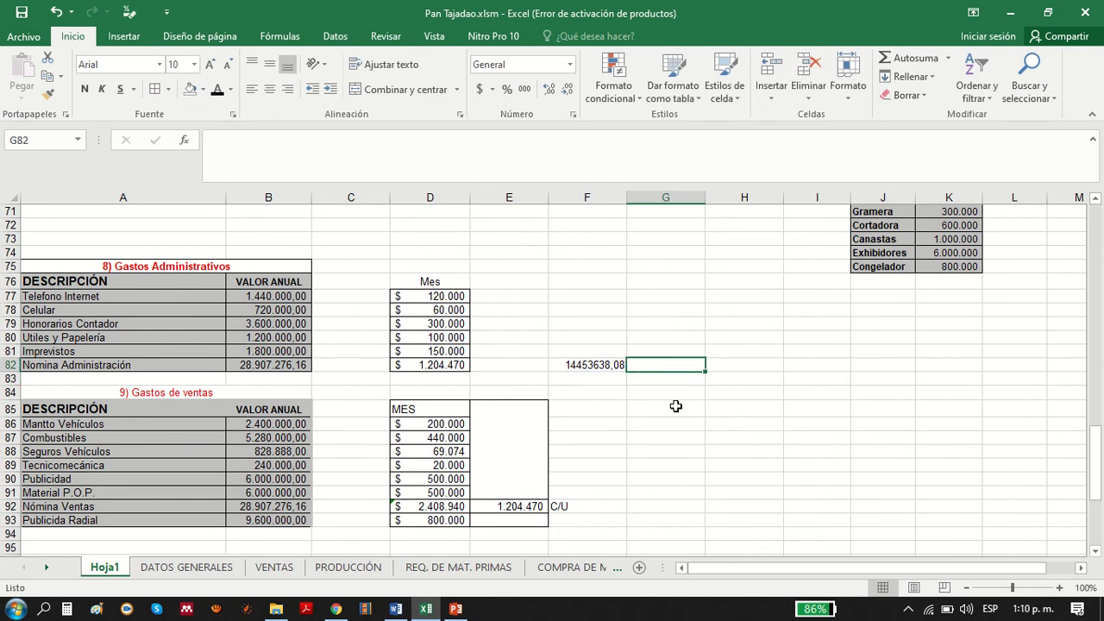
left_click(568, 363)
key("Delete")
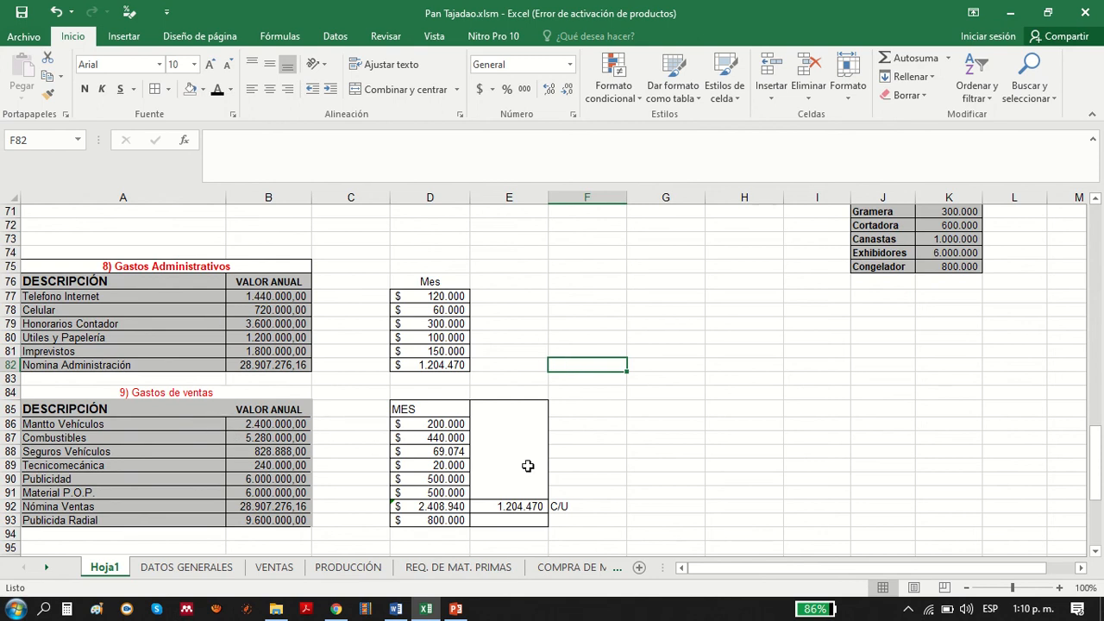
- Compare the monthly Gastos de ventas formulas in D86:D87 with the annual values in B86:B91
left_click(680, 482)
left_click(438, 425)
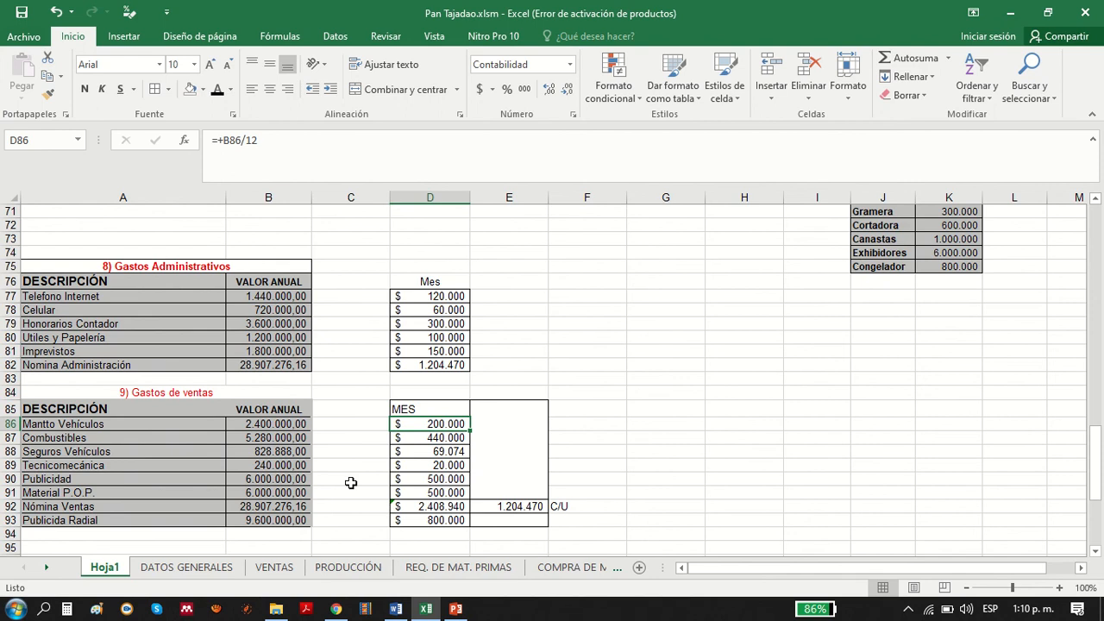
left_click(429, 439)
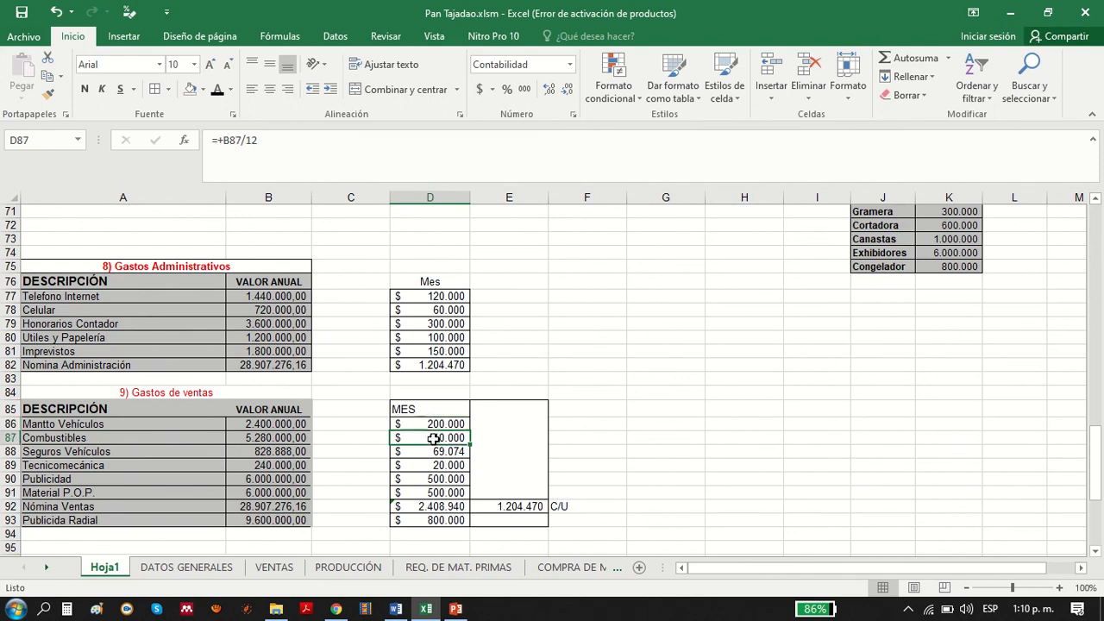
left_click(276, 426)
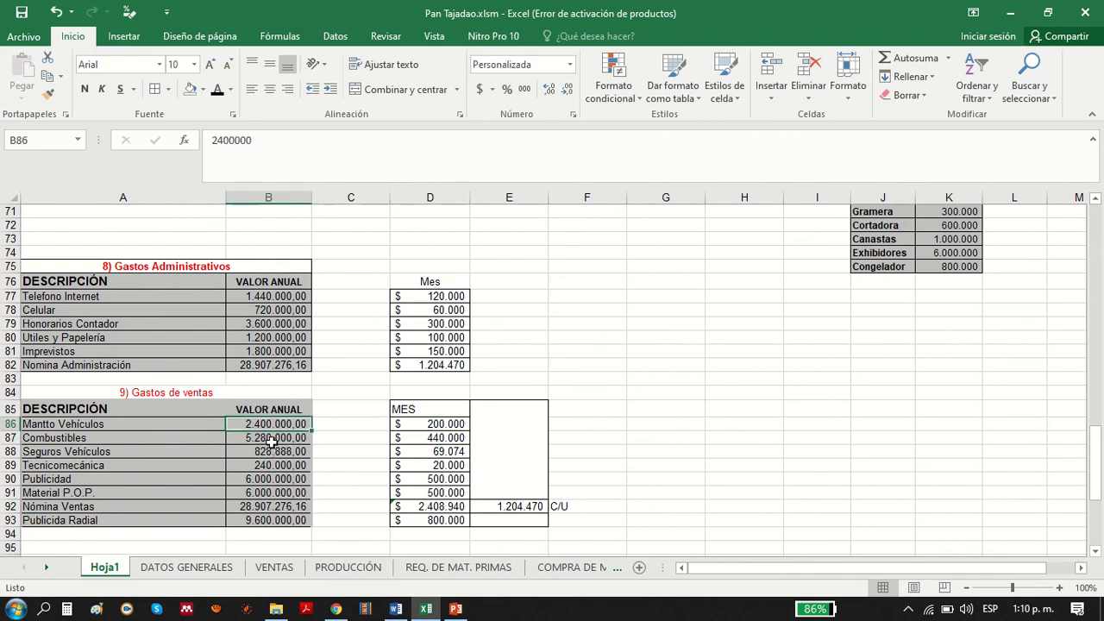
left_click(273, 438)
left_click(271, 452)
left_click(269, 464)
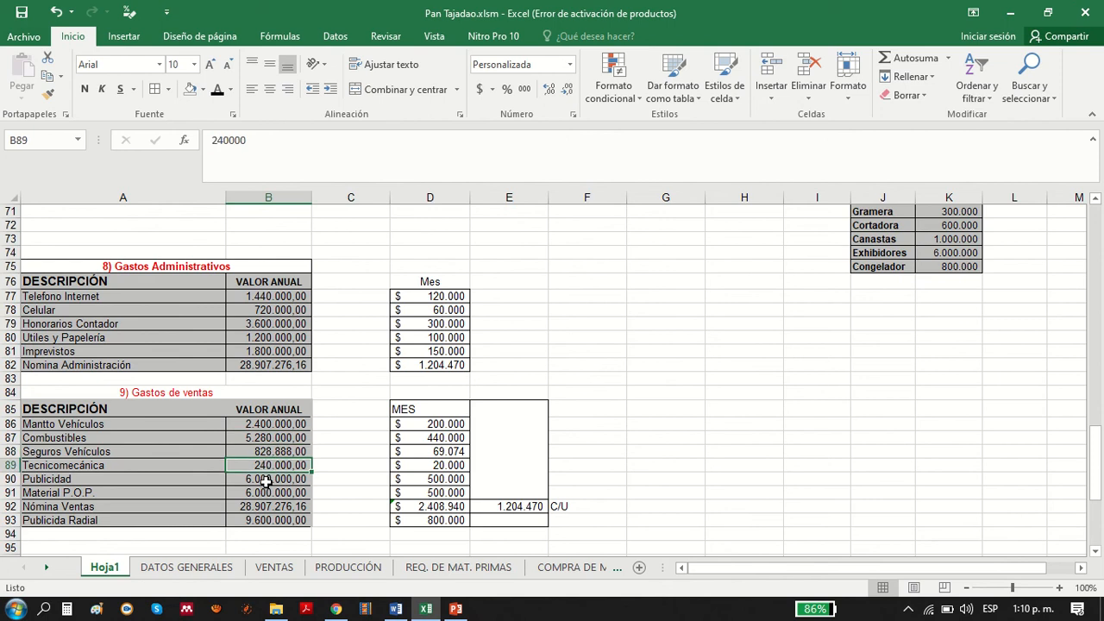
left_click(267, 480)
left_click(268, 492)
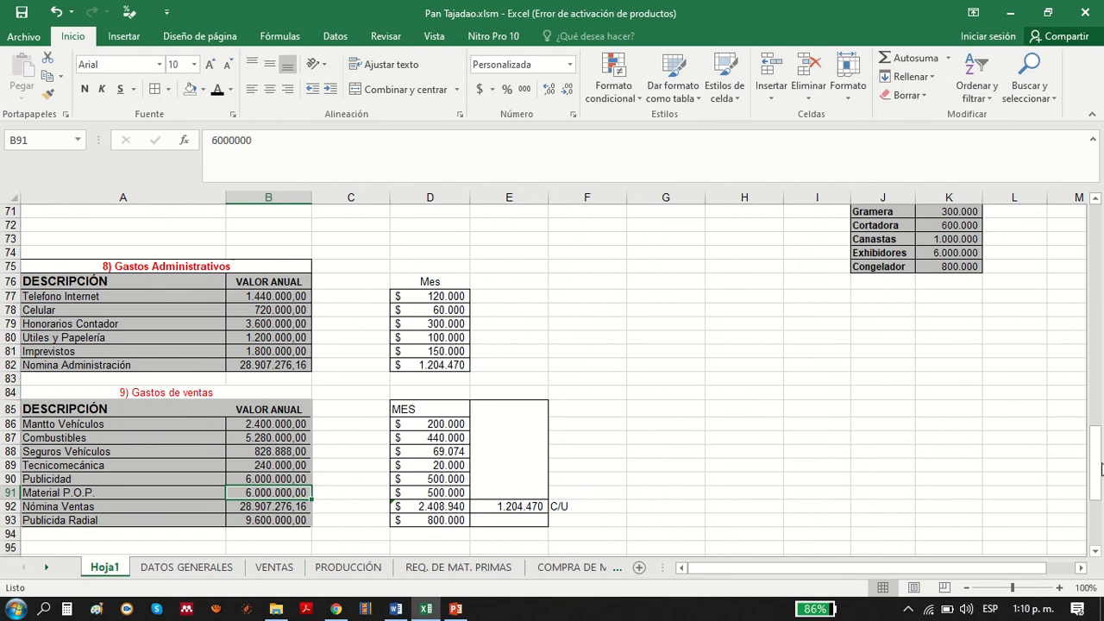
- Review the partners' paid-in capital in A97 and the loan's amount, number of installments and interest rate in row 100
left_click_drag(1099, 469, 1100, 490)
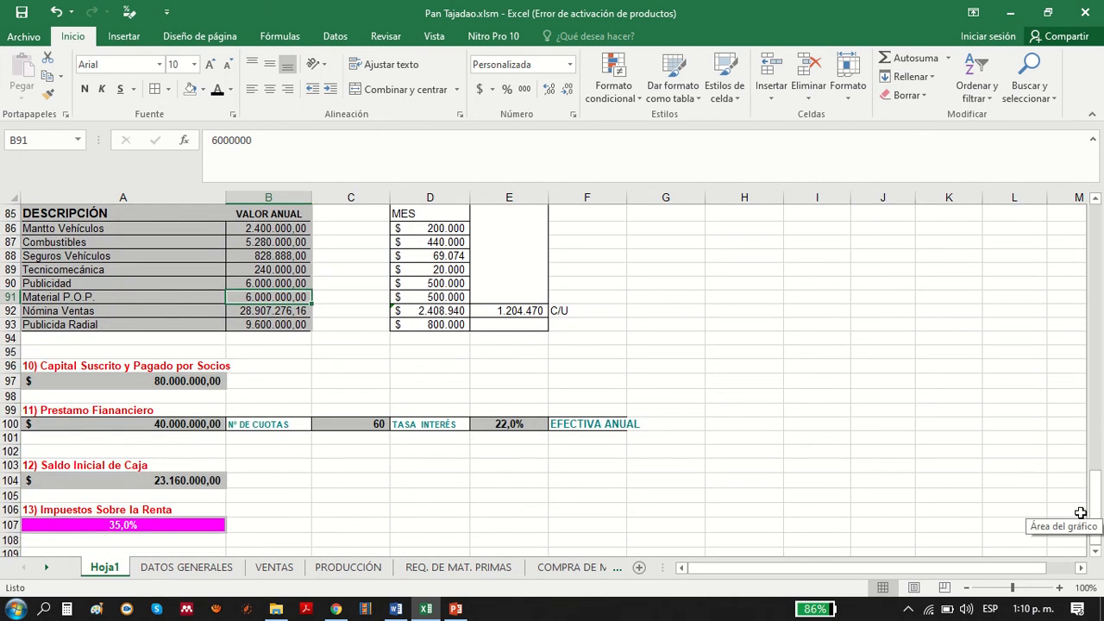
left_click(211, 381)
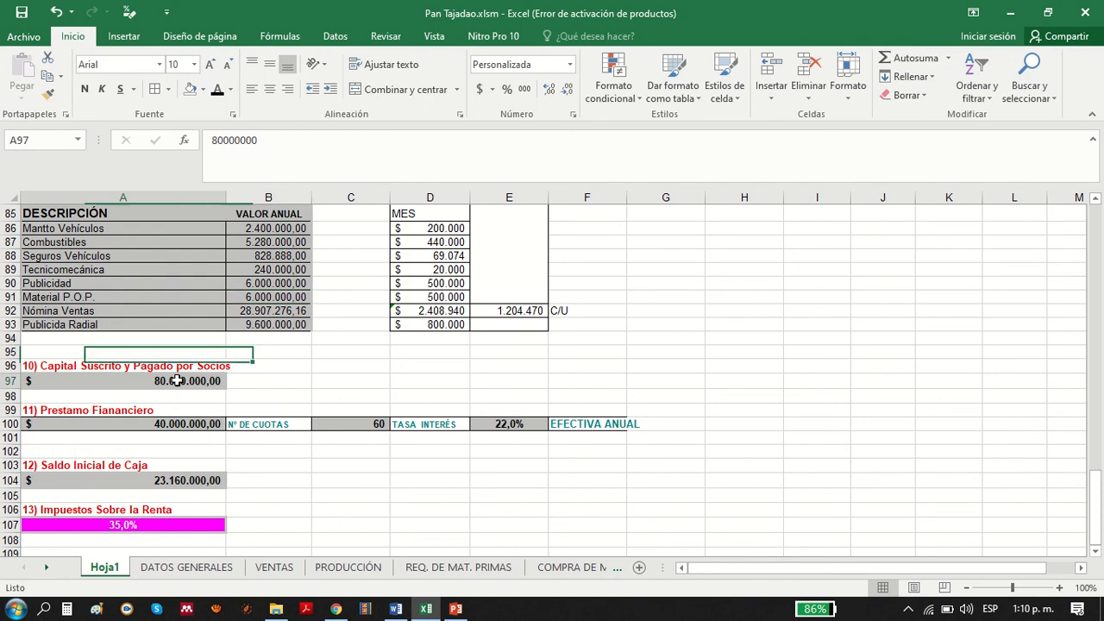
left_click(173, 427)
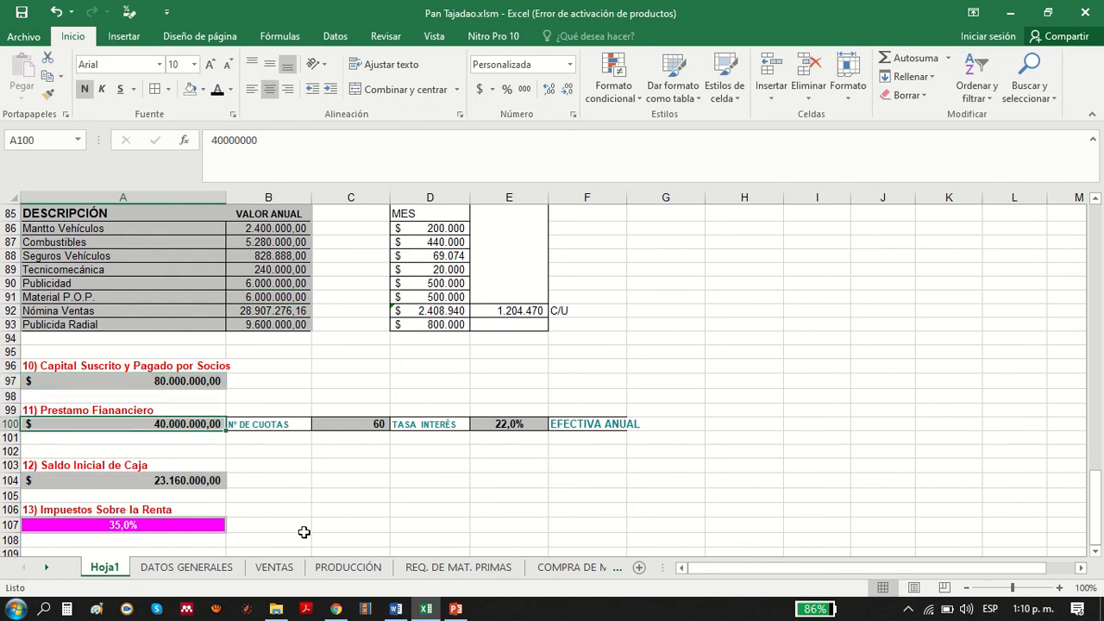
left_click(359, 426)
left_click(511, 424)
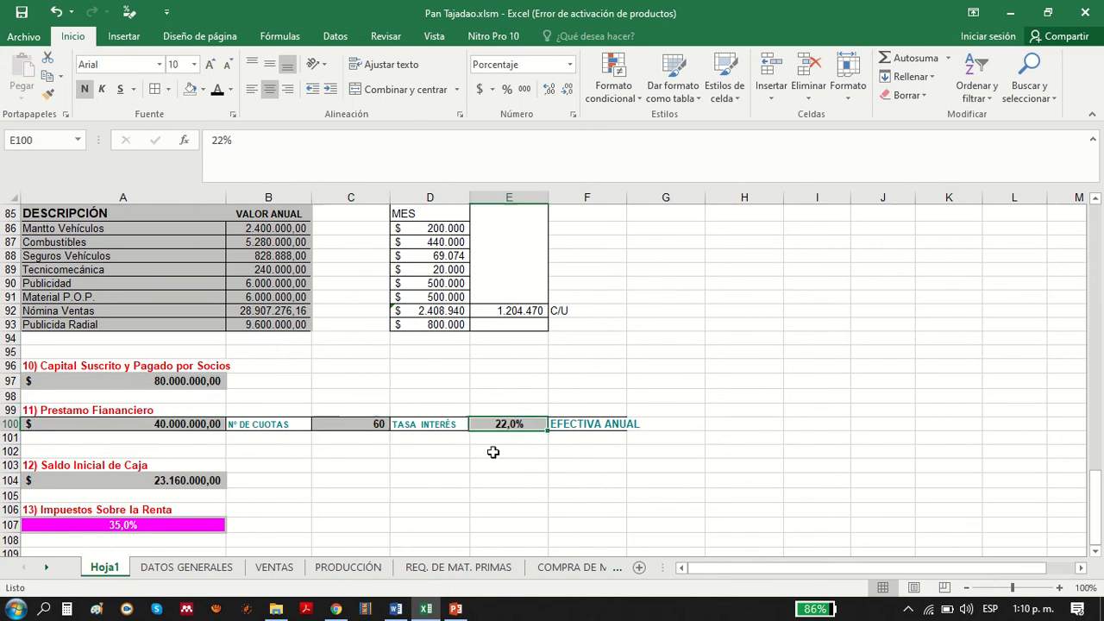
- Review the initial cash balance in A104 against the partners' capital in A97 and loan in A100, plus the income tax rate in A107
left_click(193, 481)
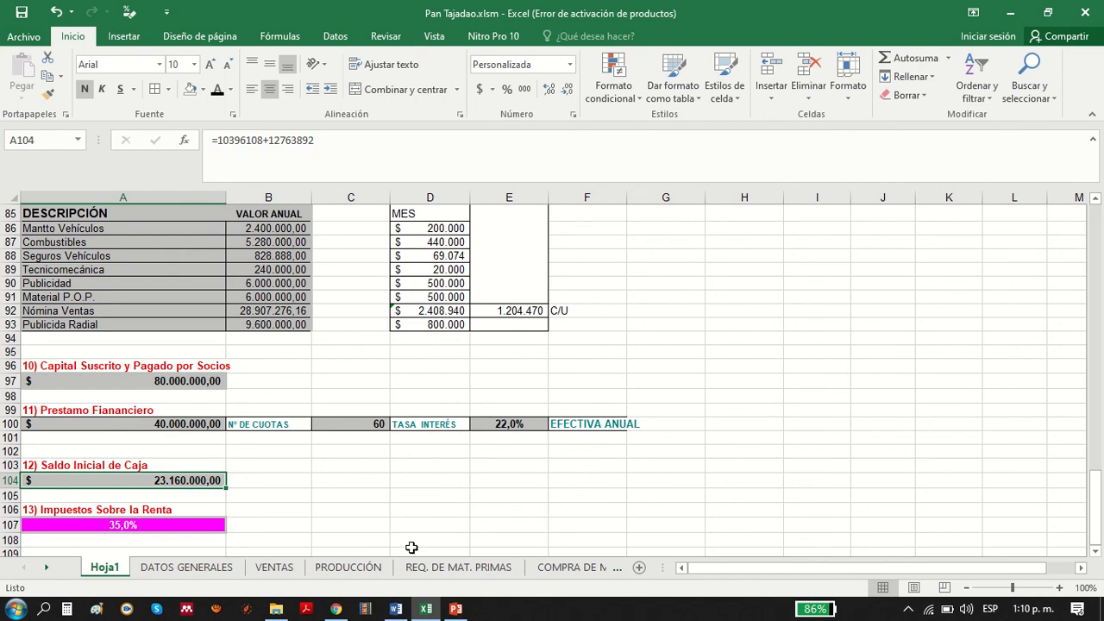
left_click(203, 378)
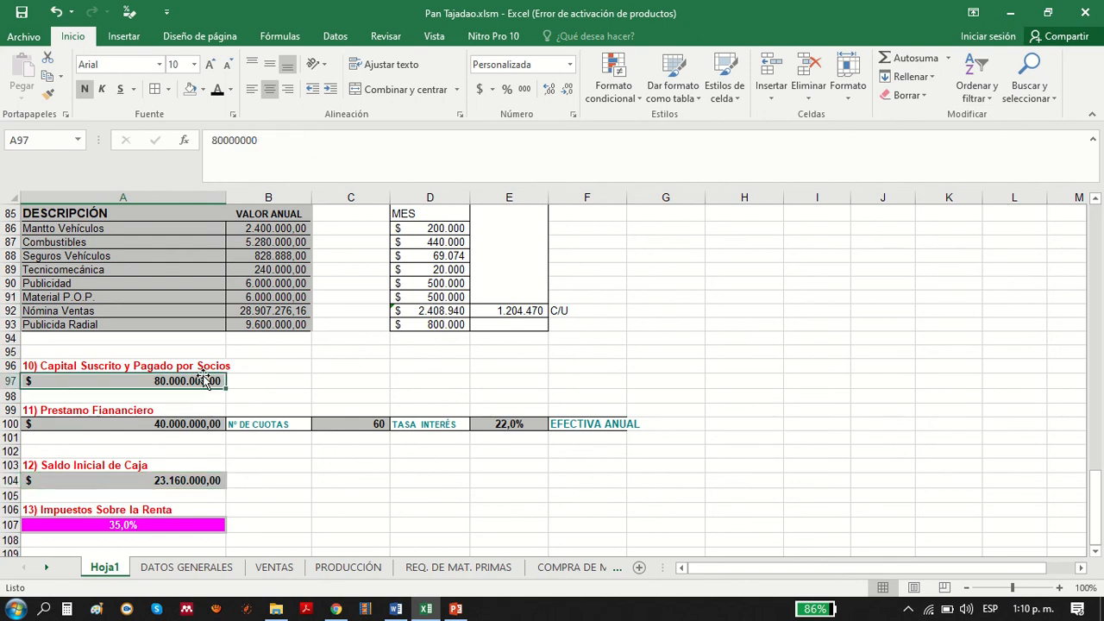
left_click(186, 424)
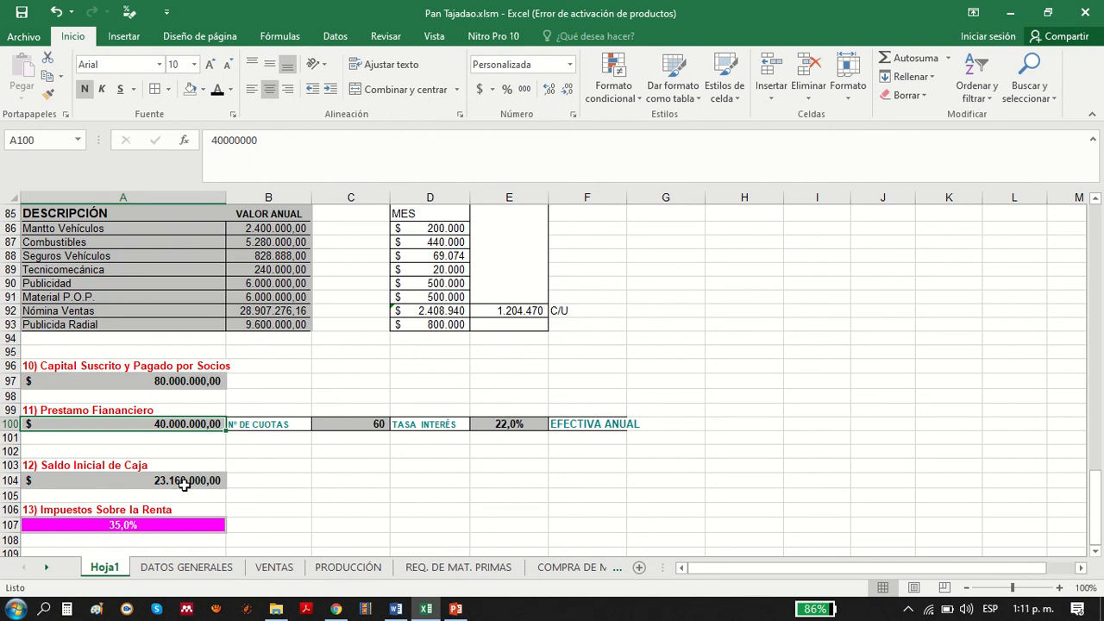
left_click(121, 526)
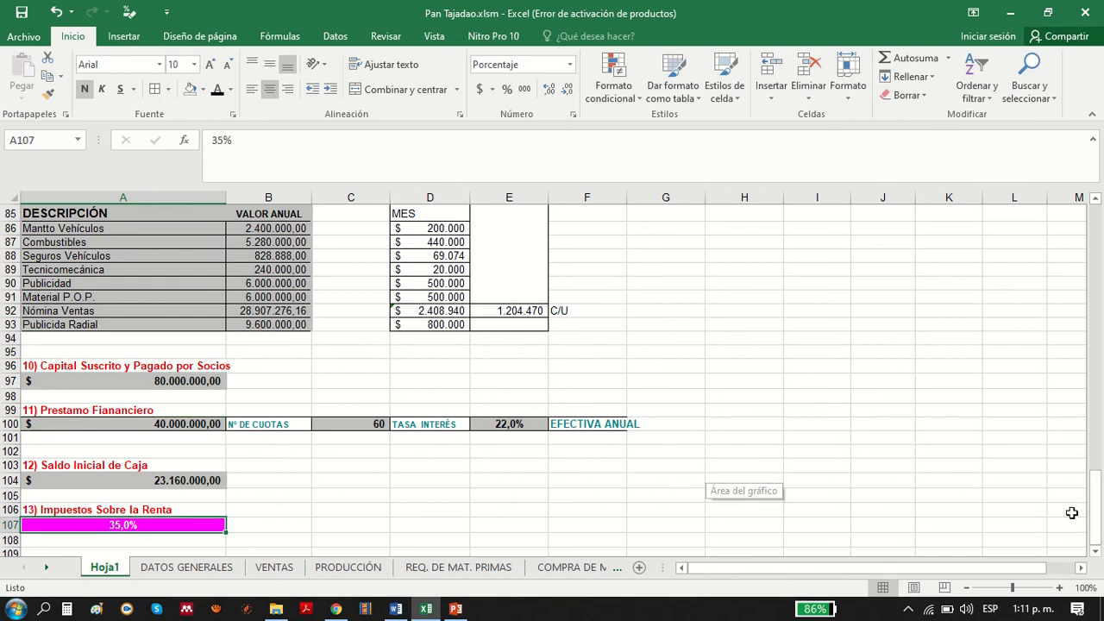
- Link the product name in B17 of the DATOS GENERALES sheet to cell A7 of Hoja1
left_click_drag(1096, 513, 1076, 233)
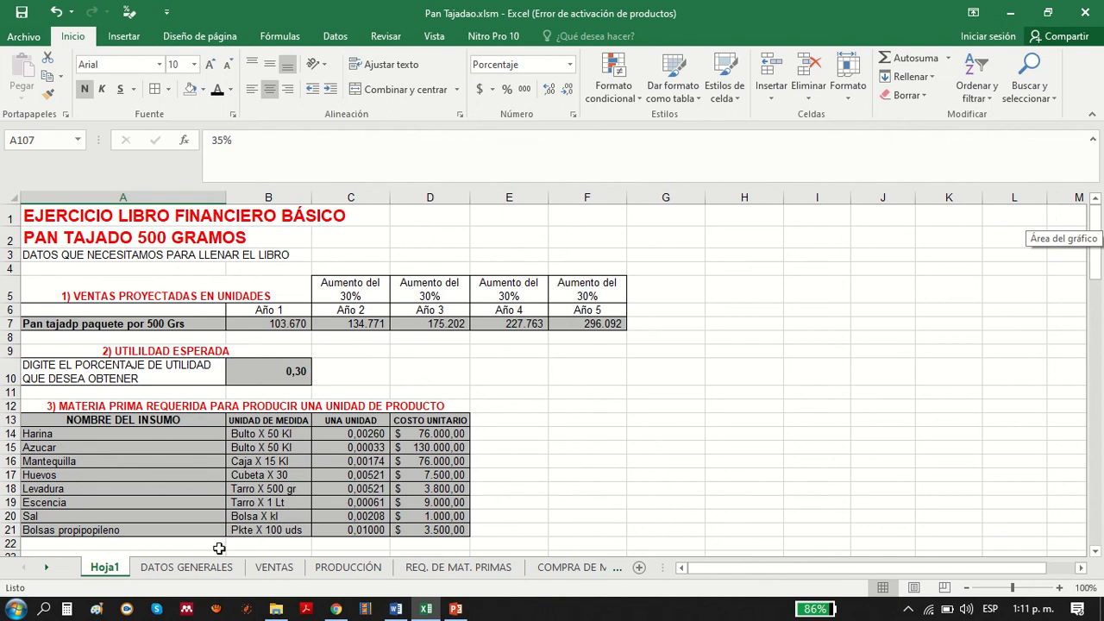
left_click(197, 571)
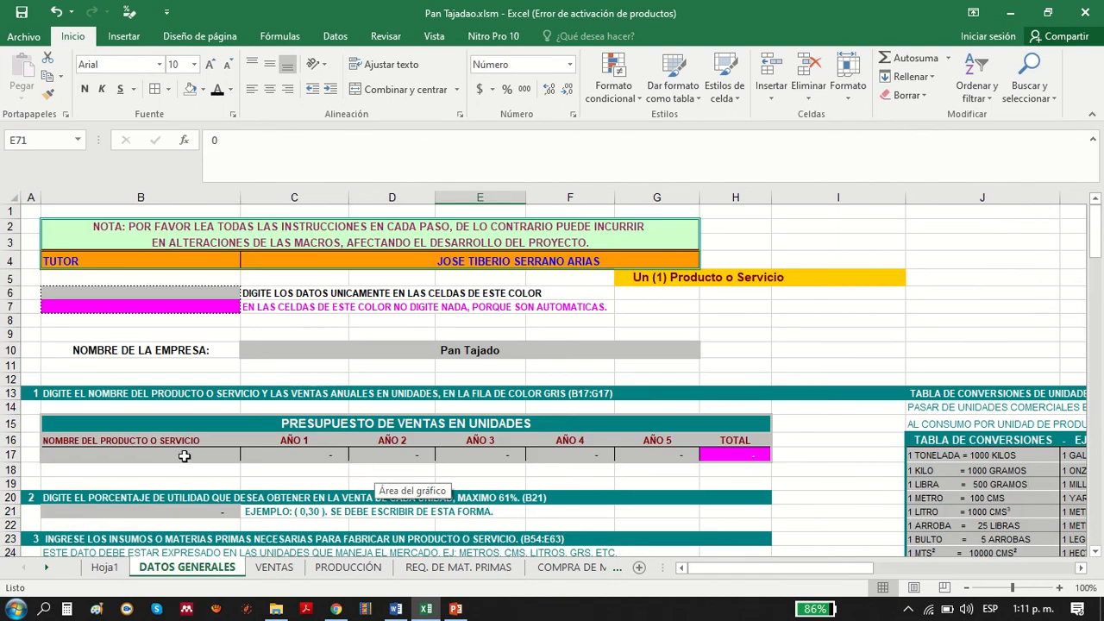
left_click(183, 455)
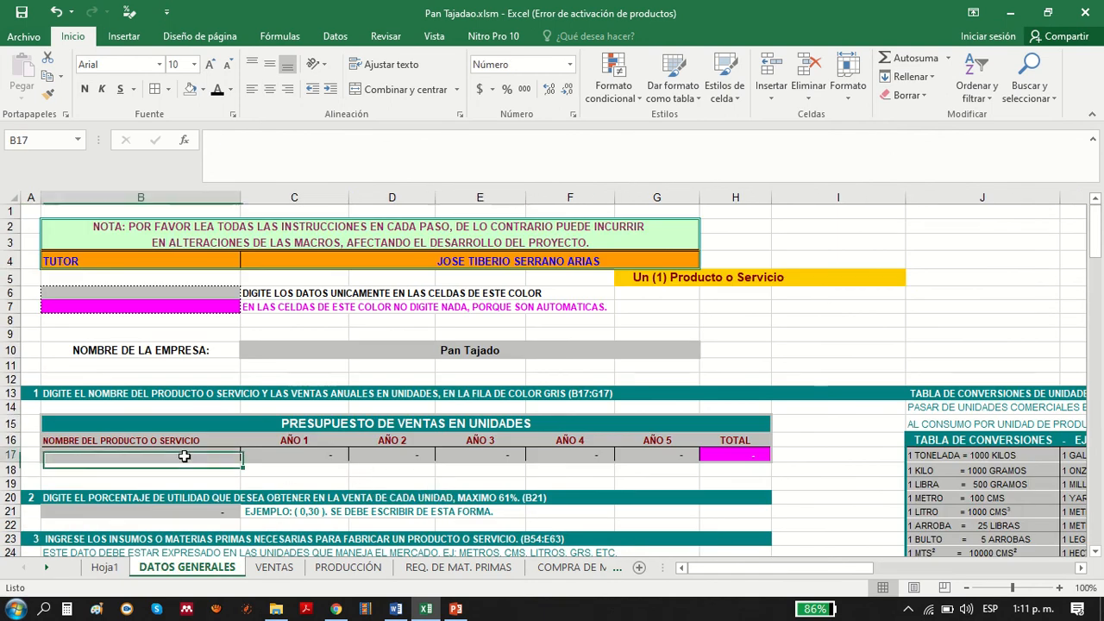
type("+")
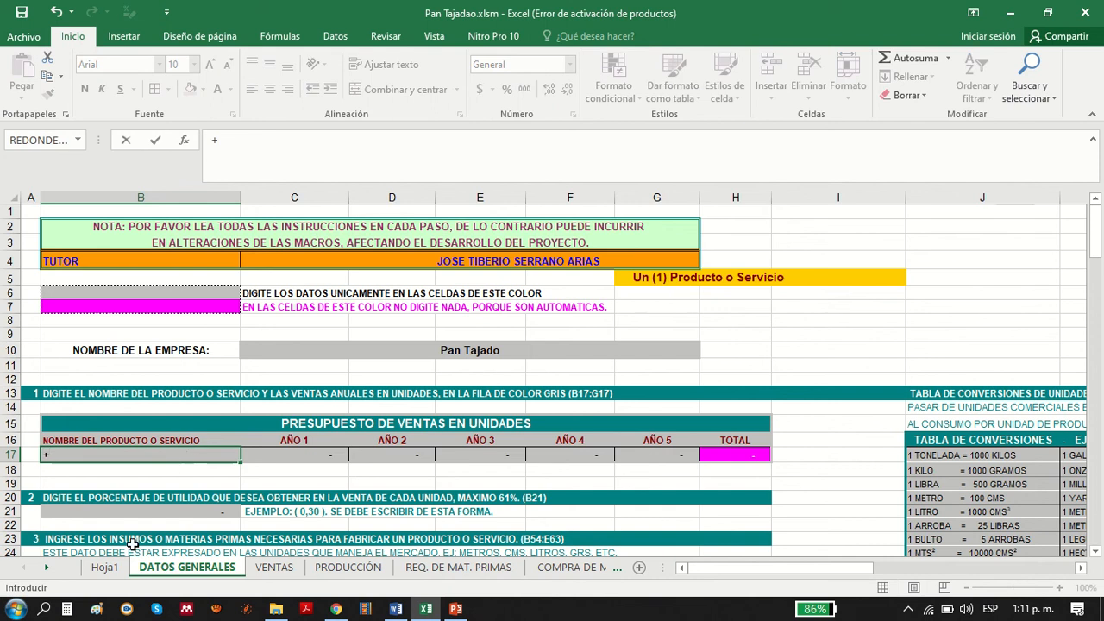
left_click(104, 567)
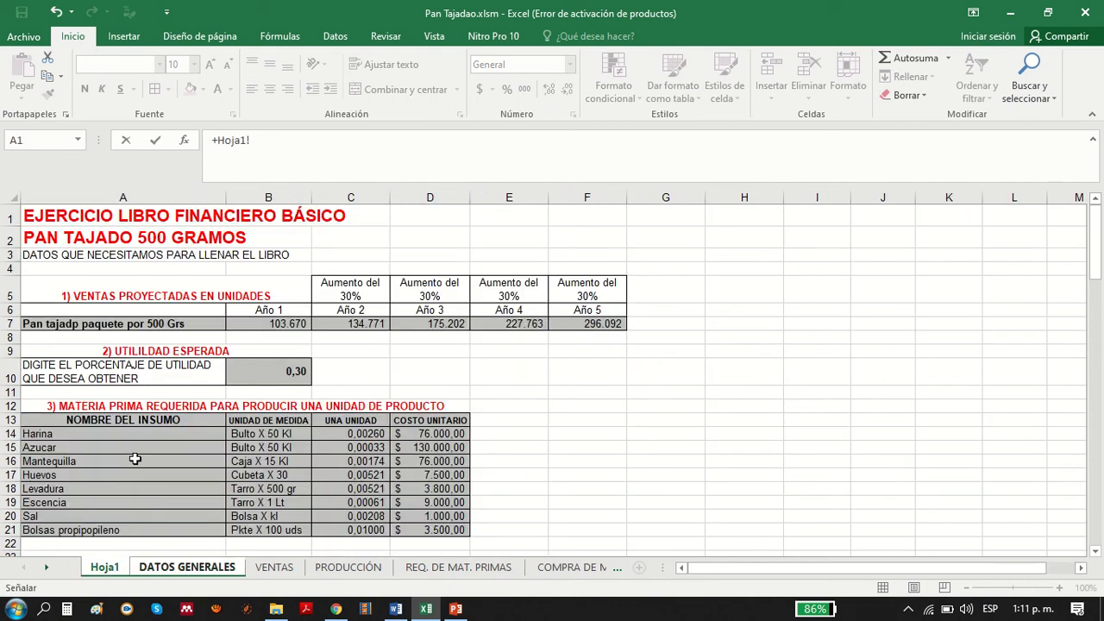
left_click(110, 328)
key("Return")
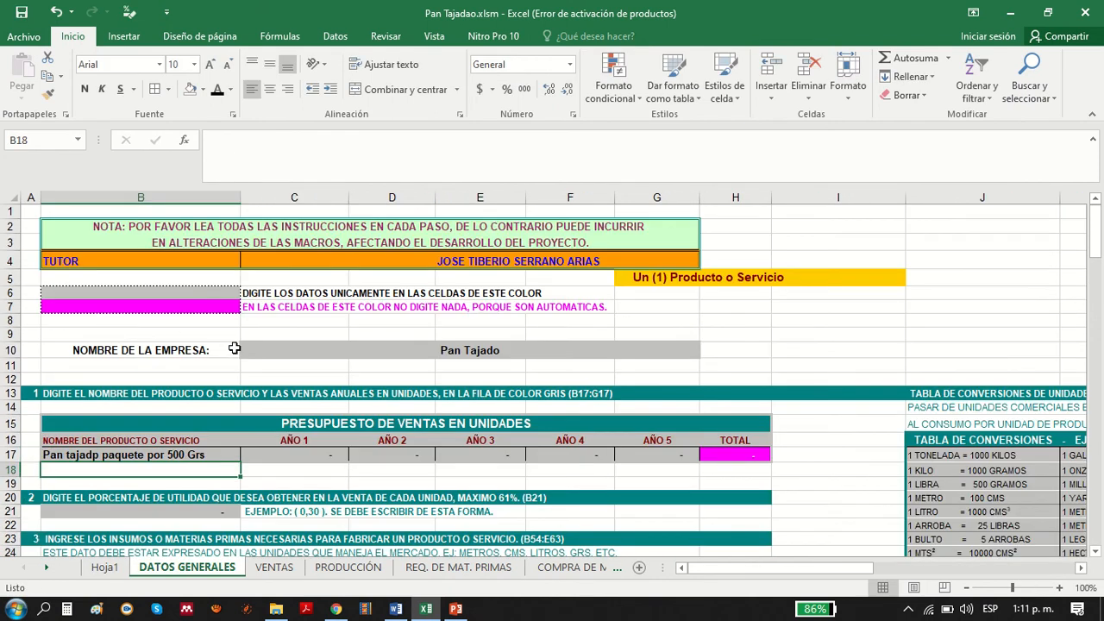
- Link the Año 1 unit sales in C17 of DATOS GENERALES to Hoja1!B7
left_click(293, 454)
type("+")
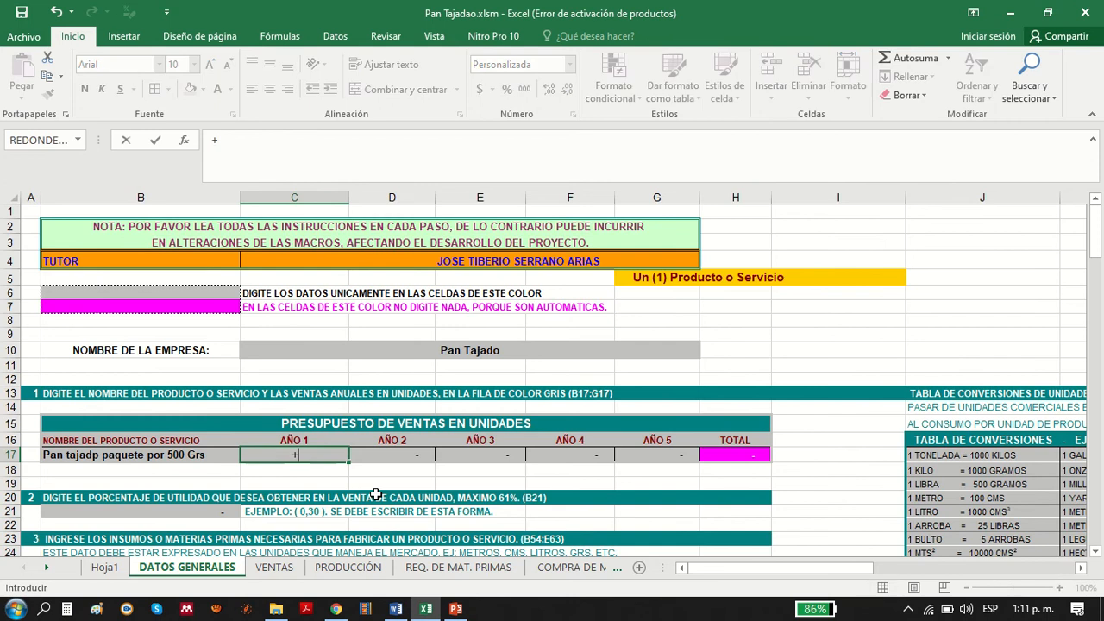
left_click(104, 568)
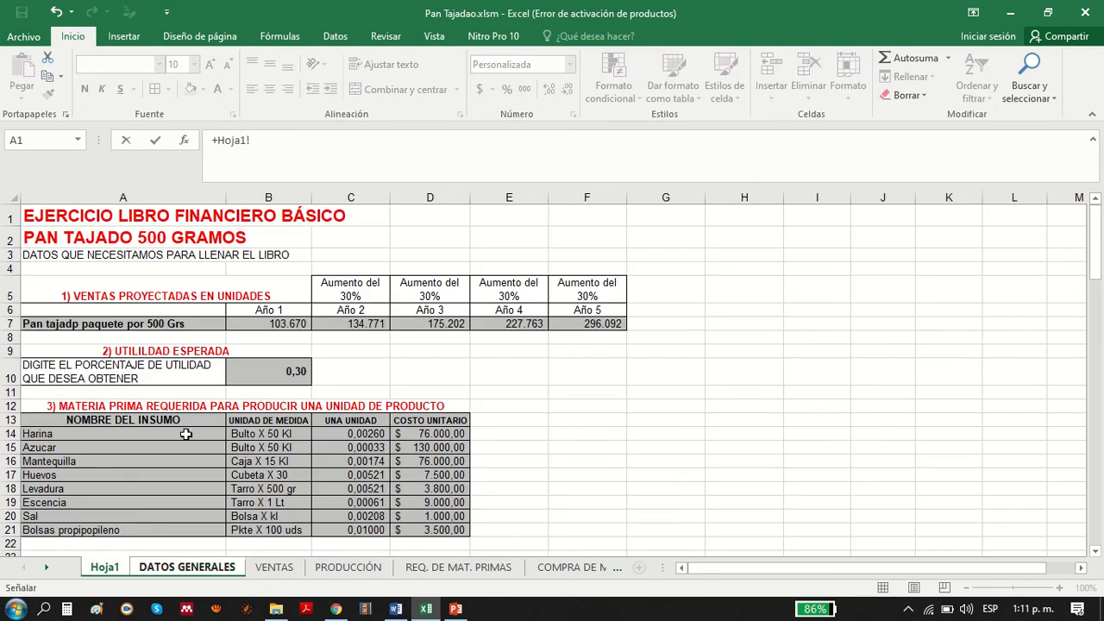
left_click(273, 325)
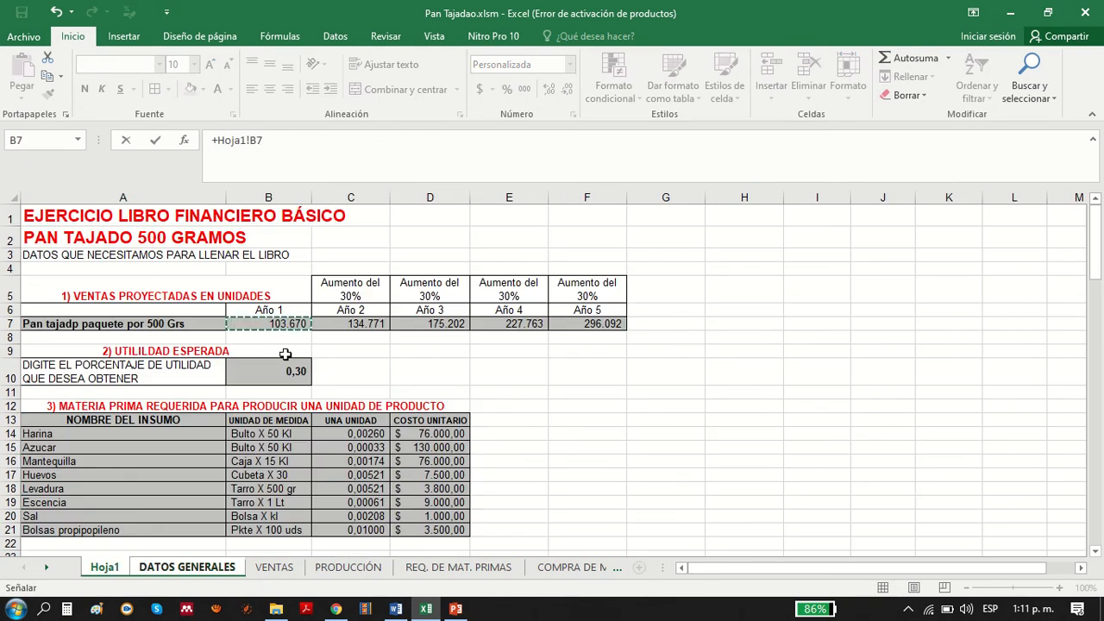
key("Return")
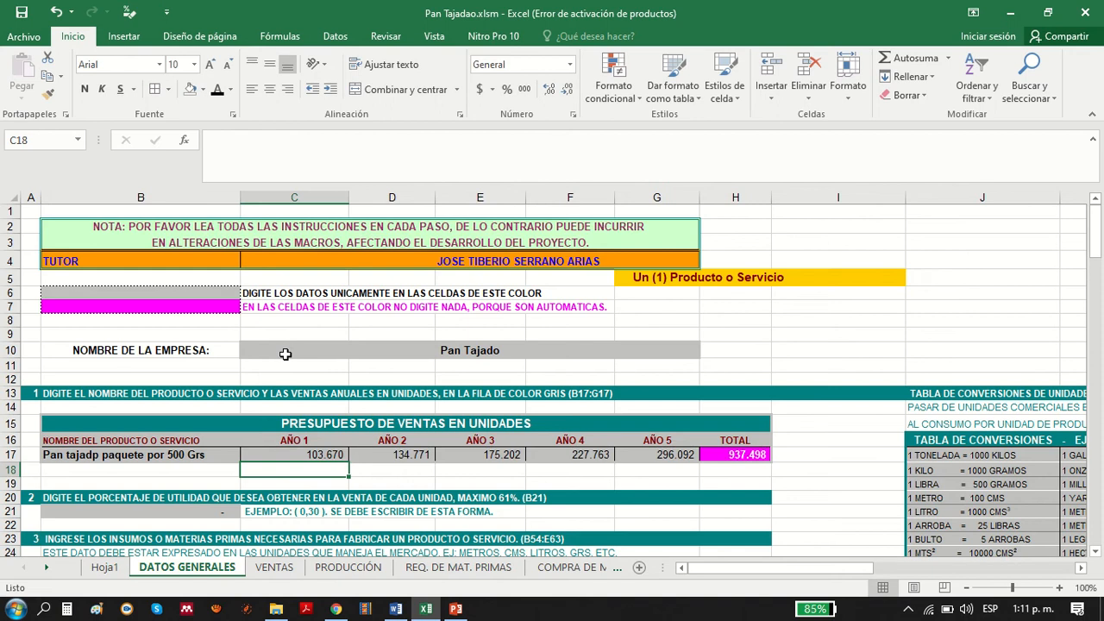
- Check the projected unit sales formulas for Año 2 through Año 5 in D17:G17
left_click(377, 460)
left_click(479, 458)
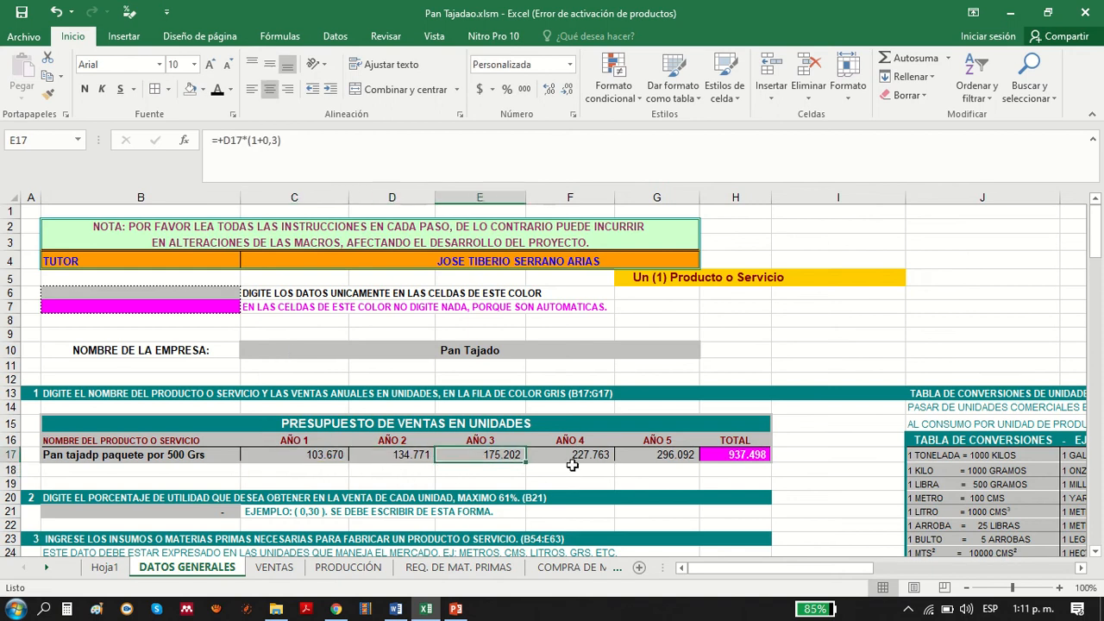
left_click(574, 462)
left_click(648, 459)
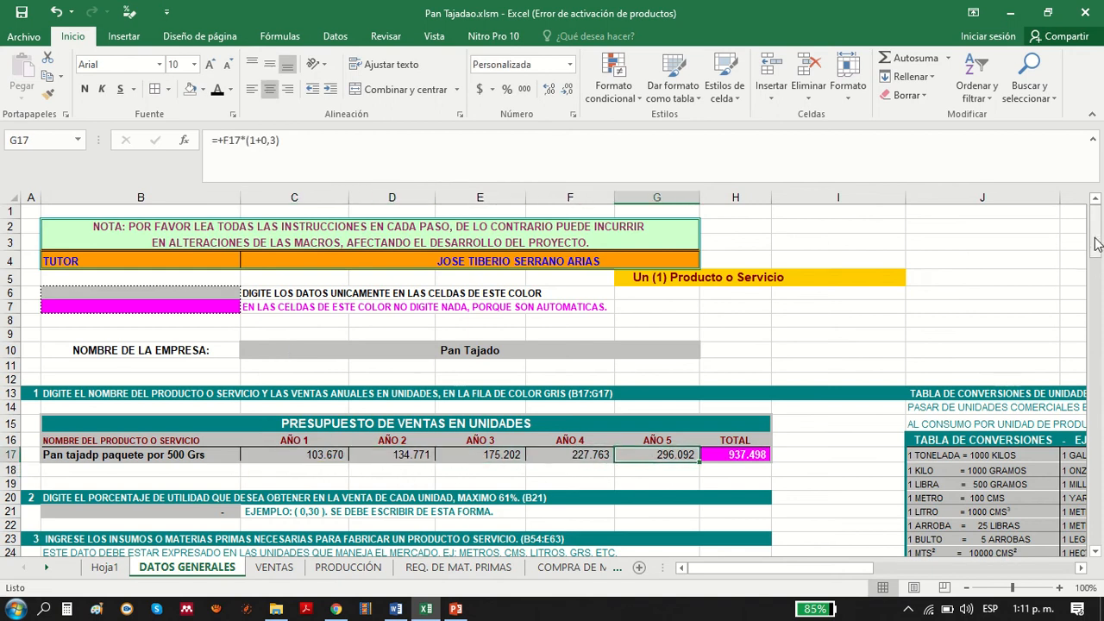
- Link the desired profit percentage in B21 of DATOS GENERALES to cell B10 of the Hoja1 sheet
left_click_drag(1093, 231, 1048, 300)
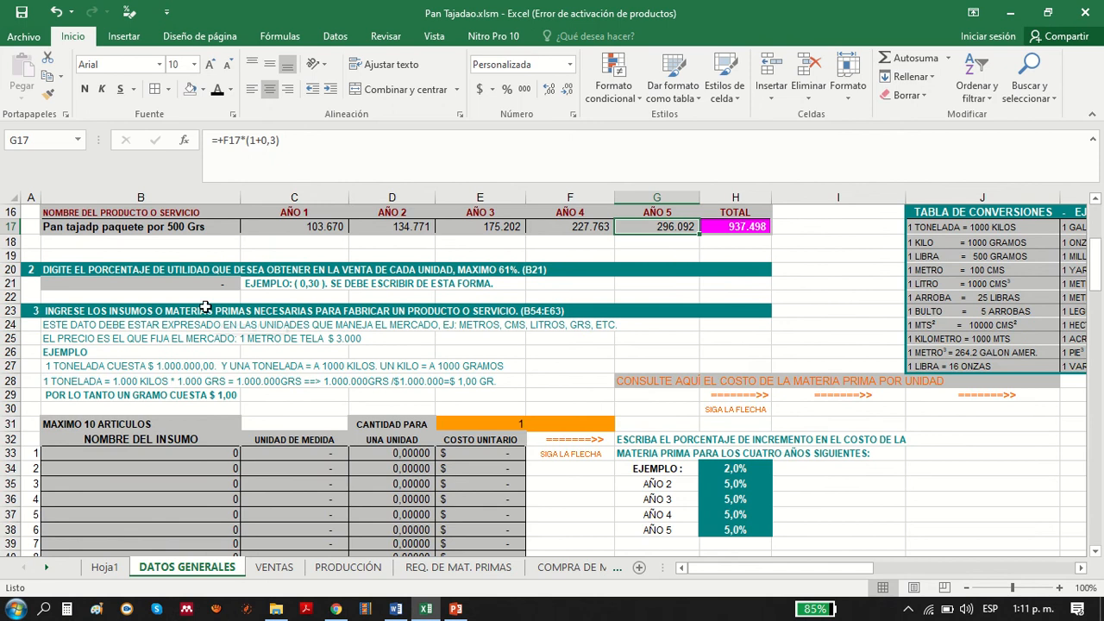
left_click(178, 284)
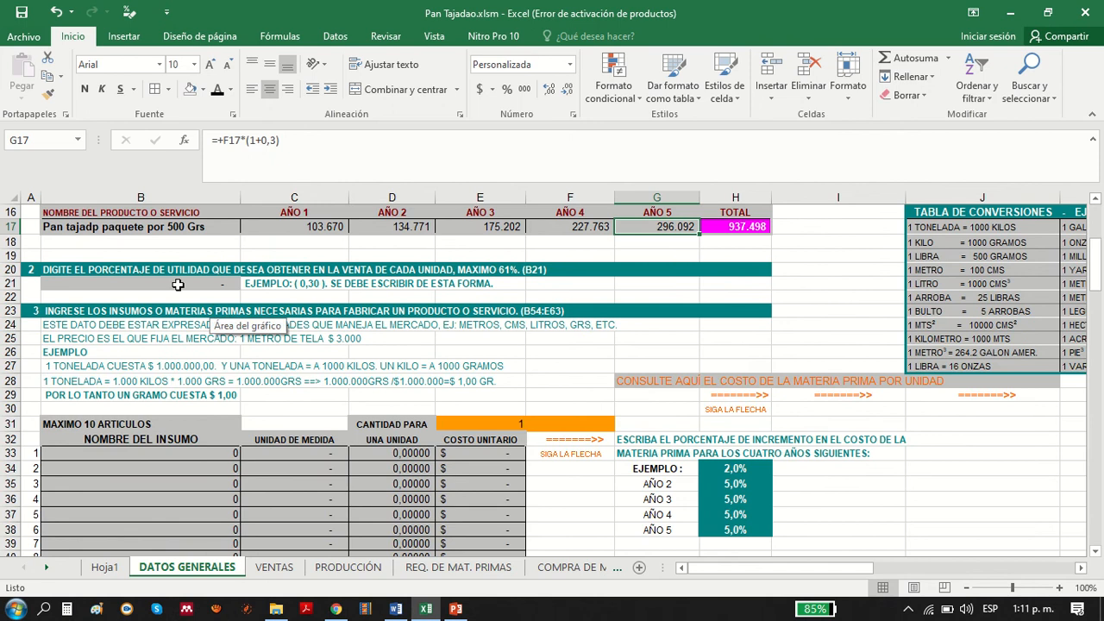
left_click(106, 570)
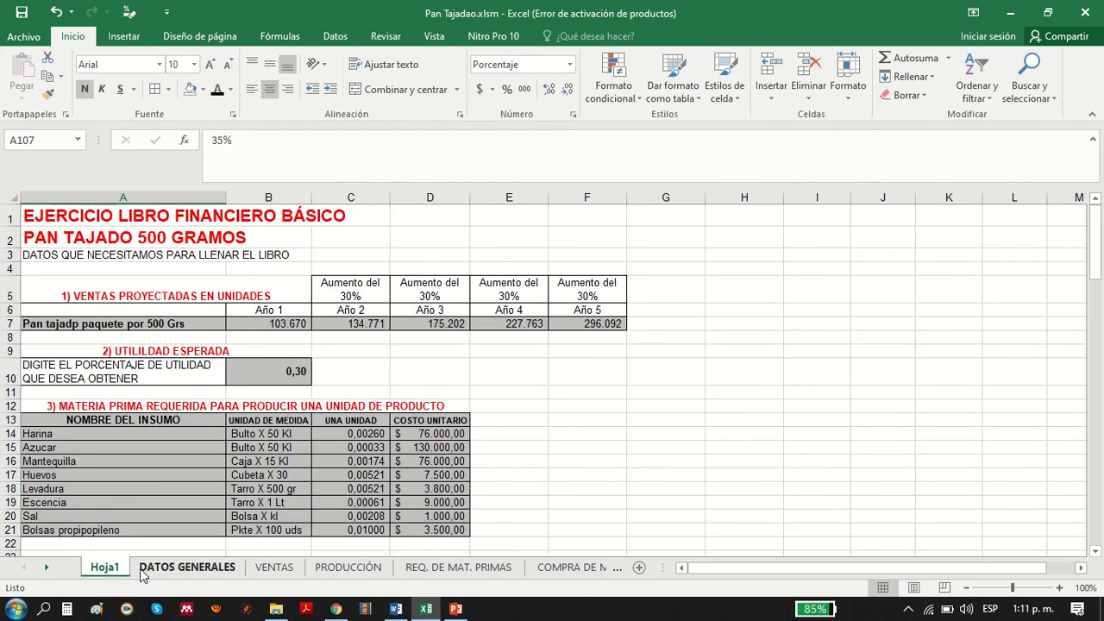
left_click(144, 571)
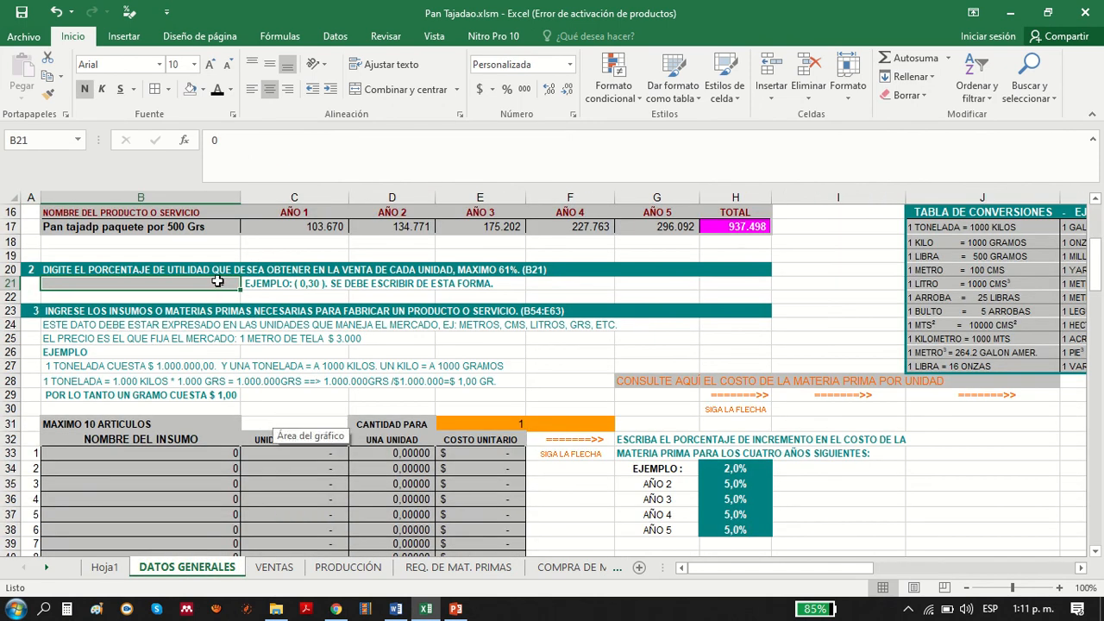
type("+")
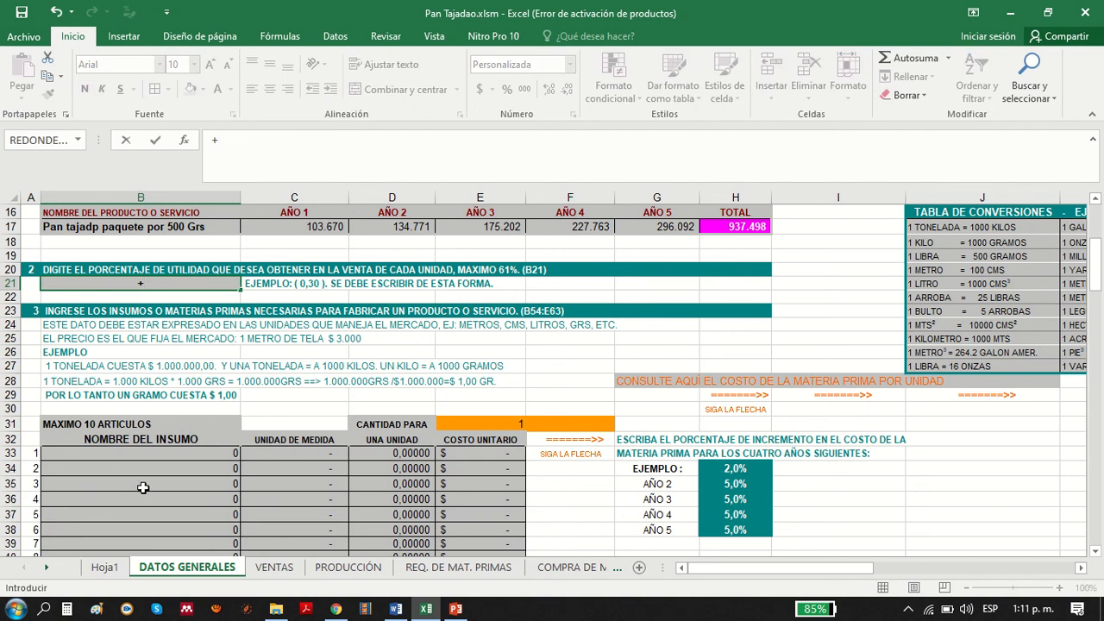
left_click(102, 569)
left_click(251, 372)
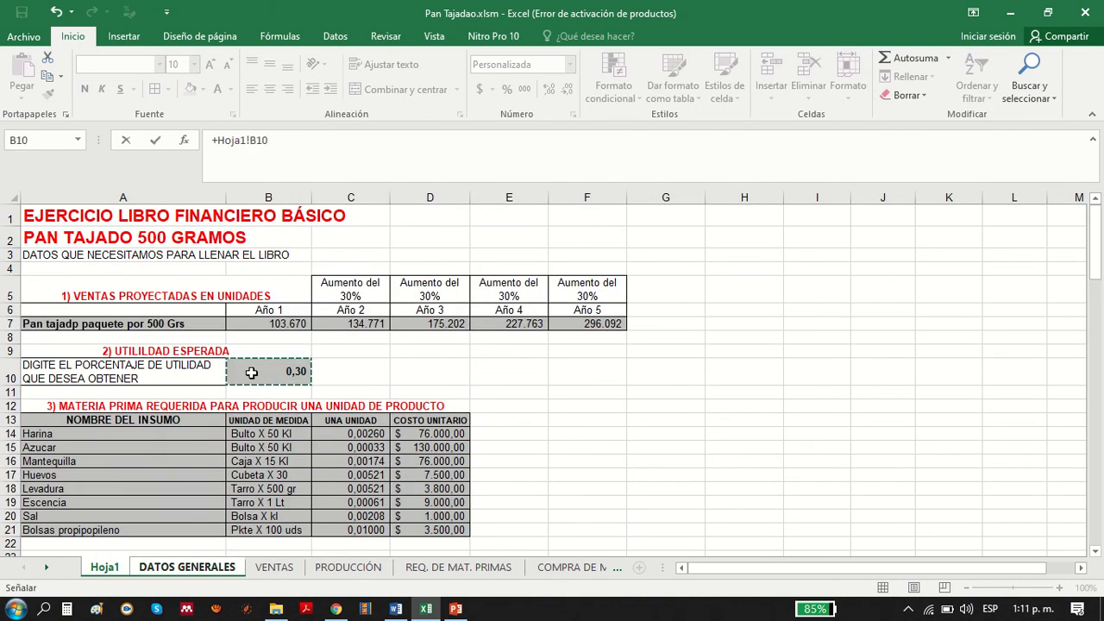
key("Return")
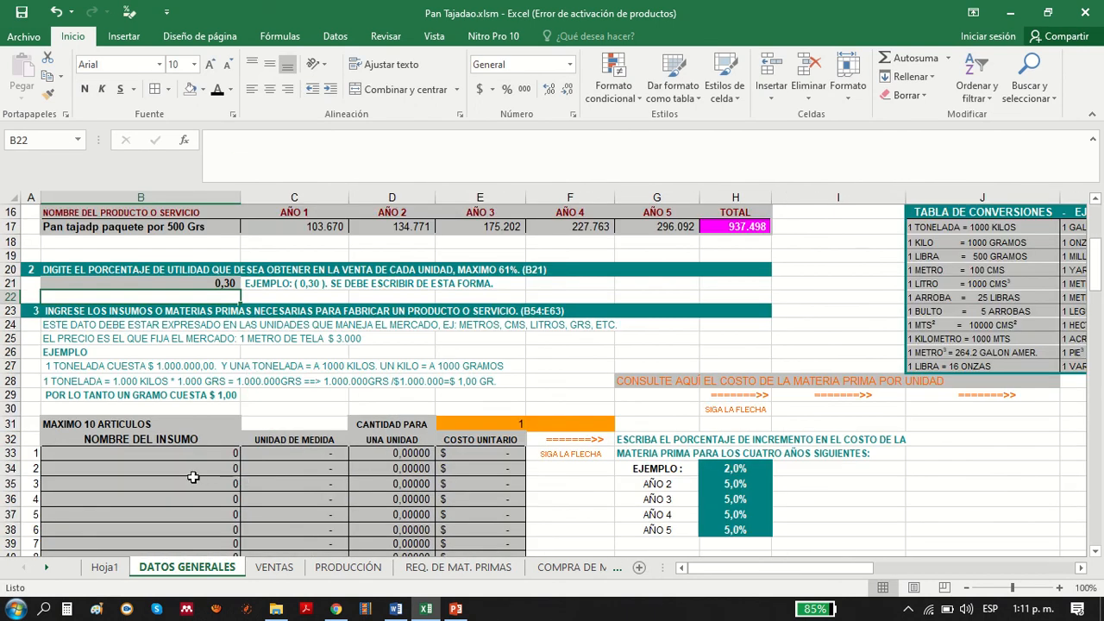
- Link the first NOMBRE DEL INSUMO cell, B33, to Hoja1!A14 and fill the formula through B42
left_click(198, 454)
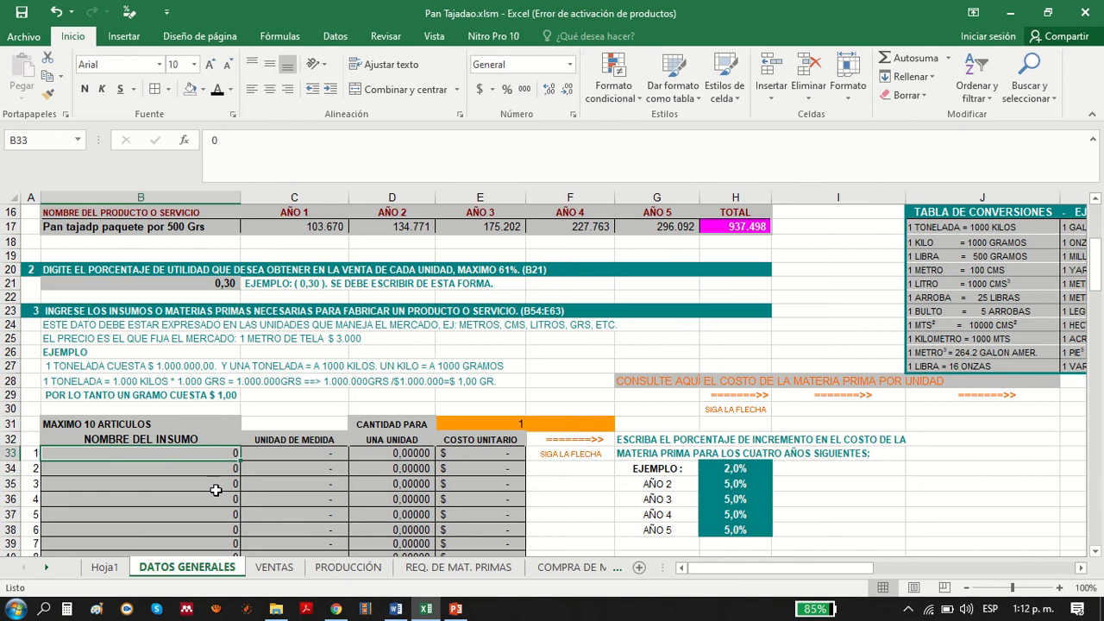
type("+")
left_click(103, 567)
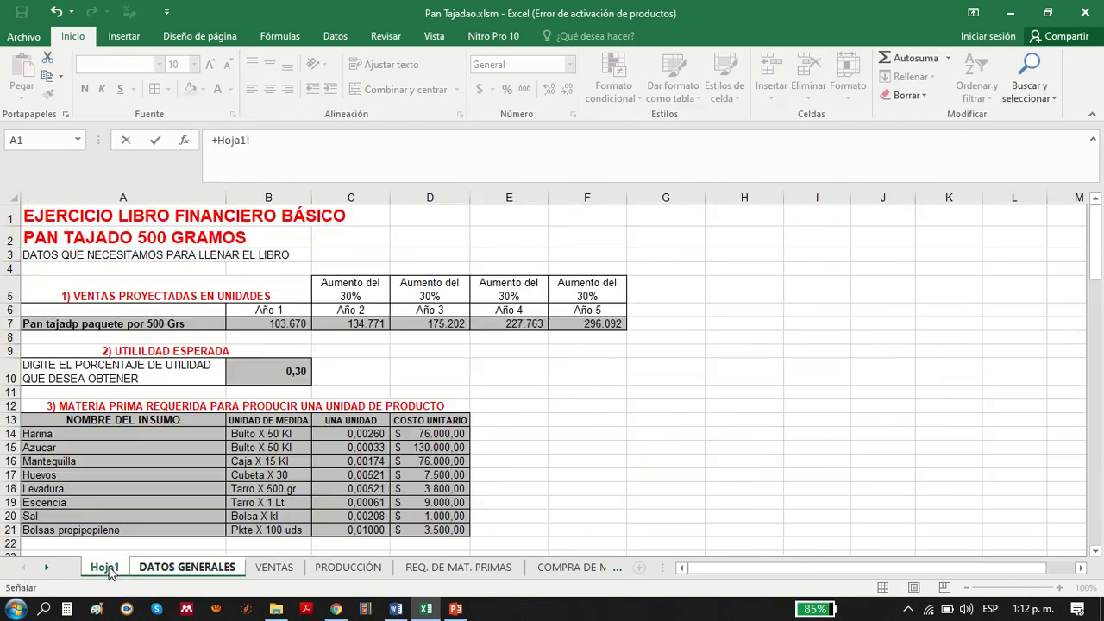
left_click(129, 434)
key("Return")
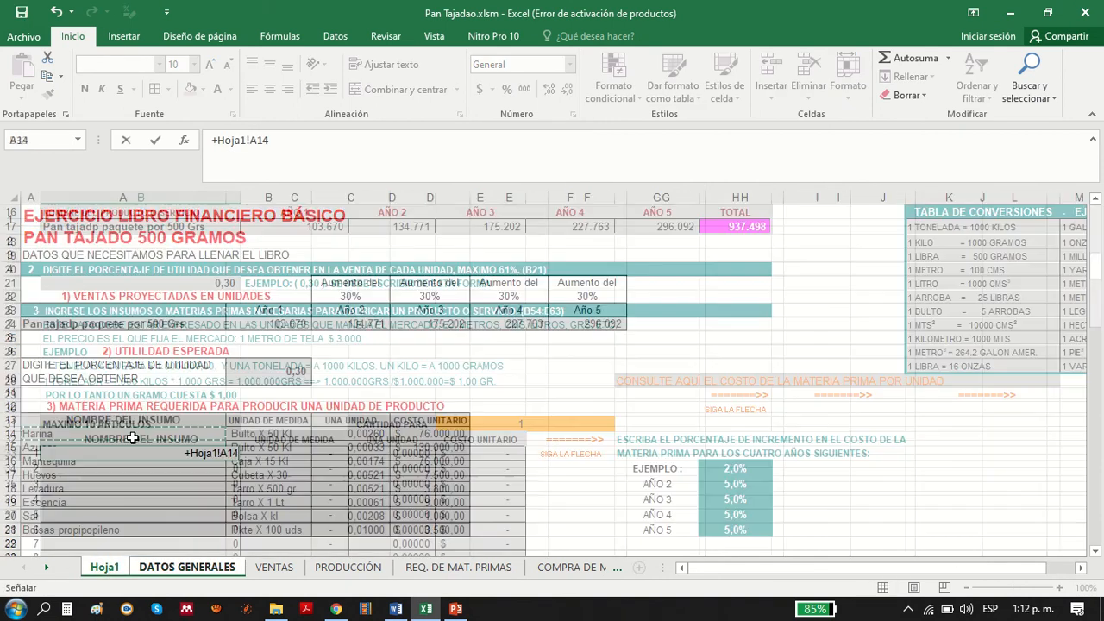
left_click(138, 453)
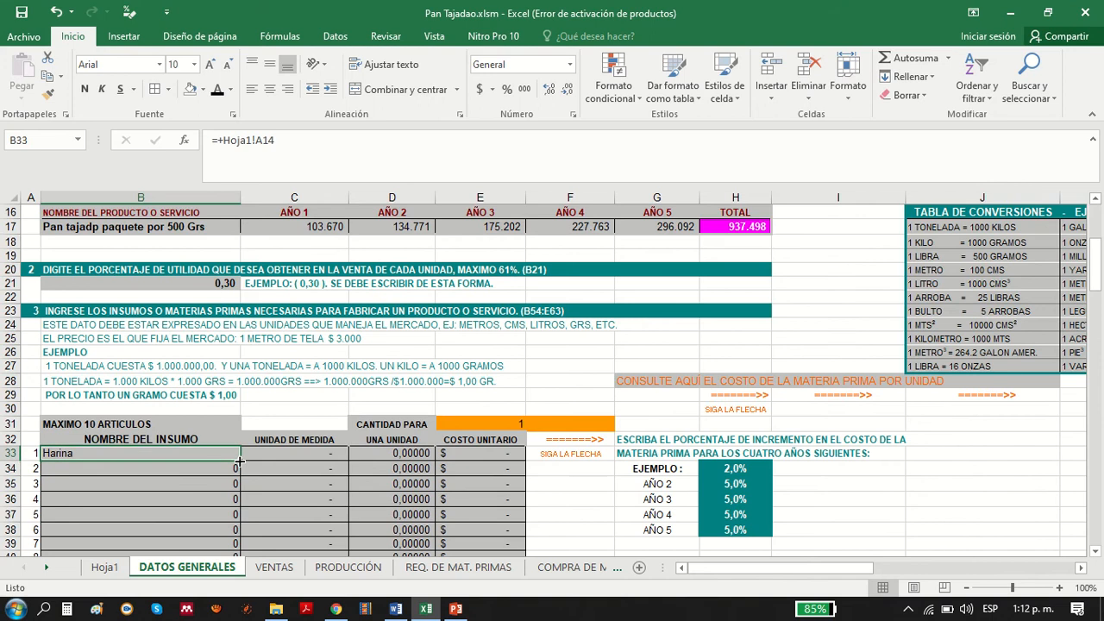
left_click_drag(238, 462, 231, 527)
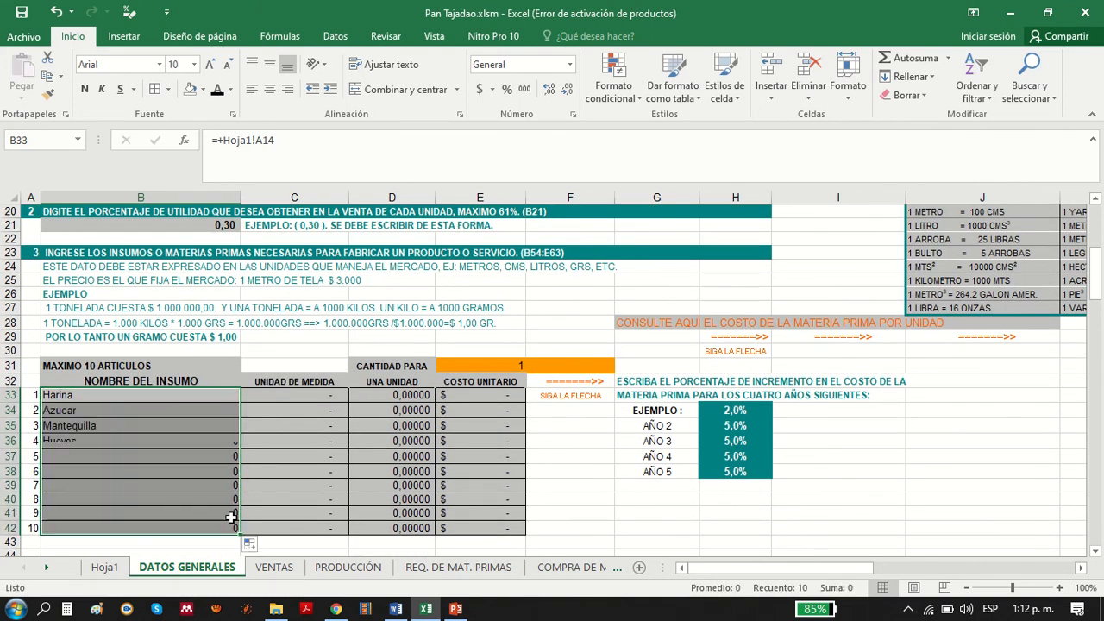
- Link the first UNIDAD DE MEDIDA cell, C33, to Hoja1!B14 and fill the formula through C40
left_click(308, 399)
type("+")
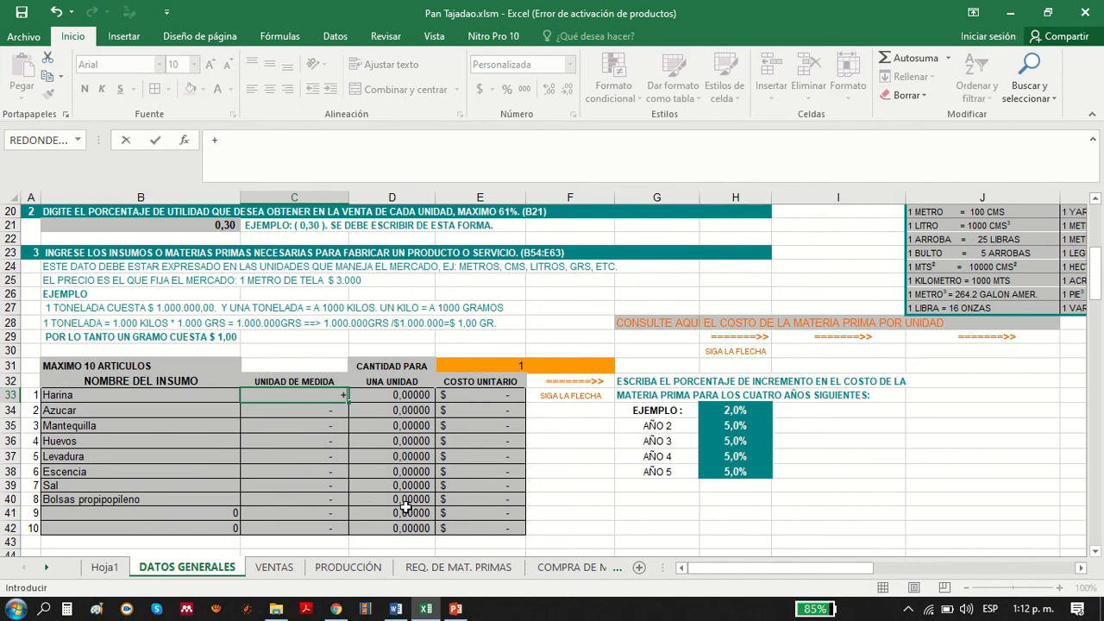
left_click(104, 566)
left_click(231, 440)
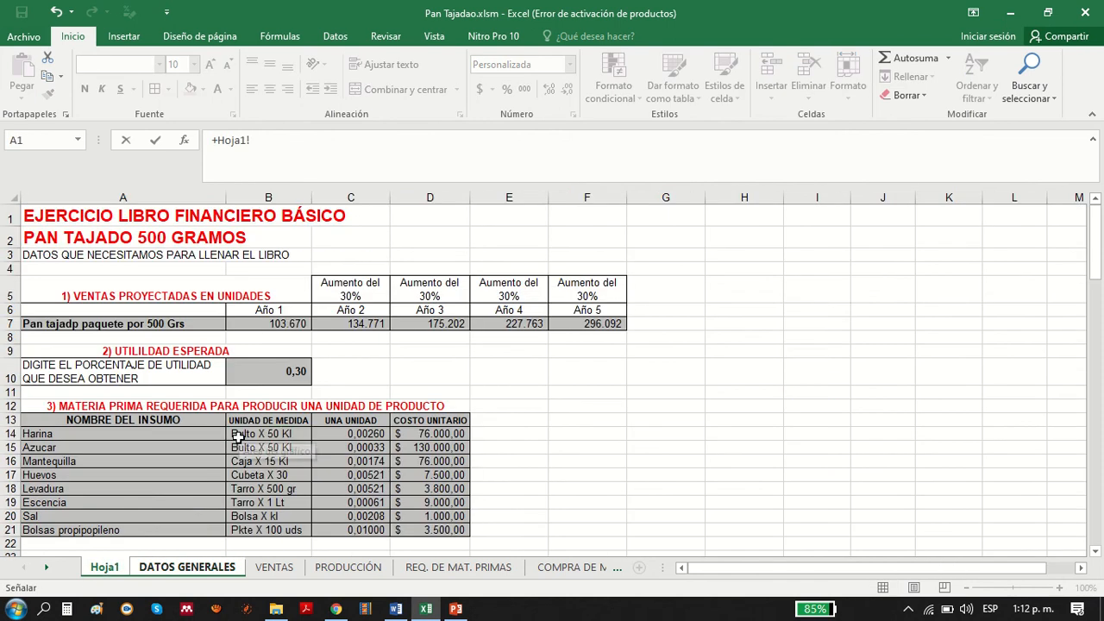
key("Return")
left_click(300, 397)
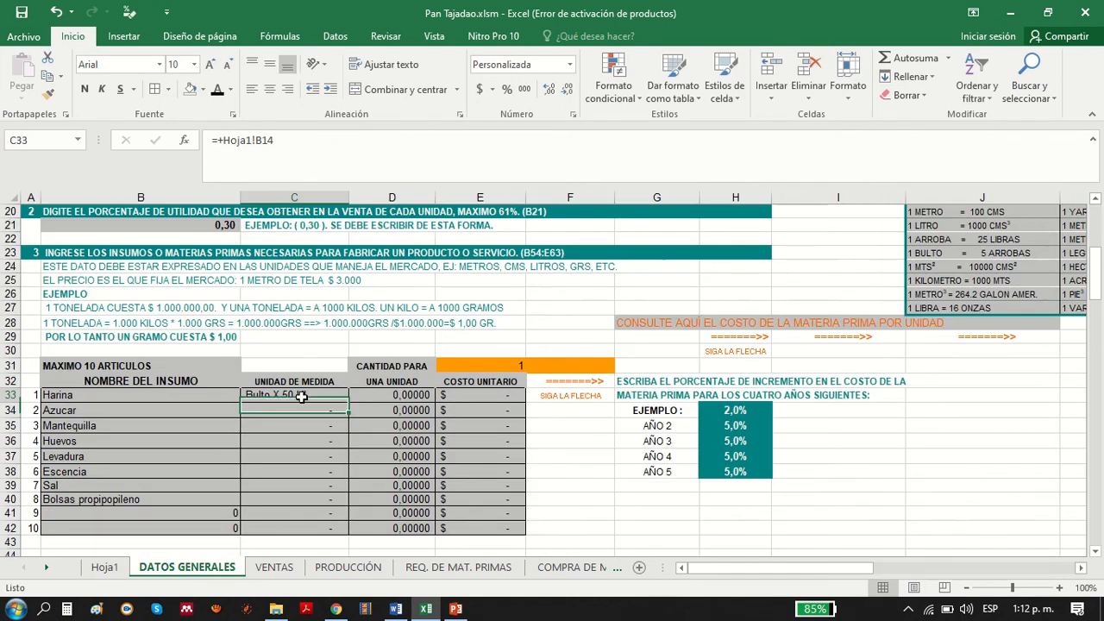
left_click_drag(343, 401, 339, 505)
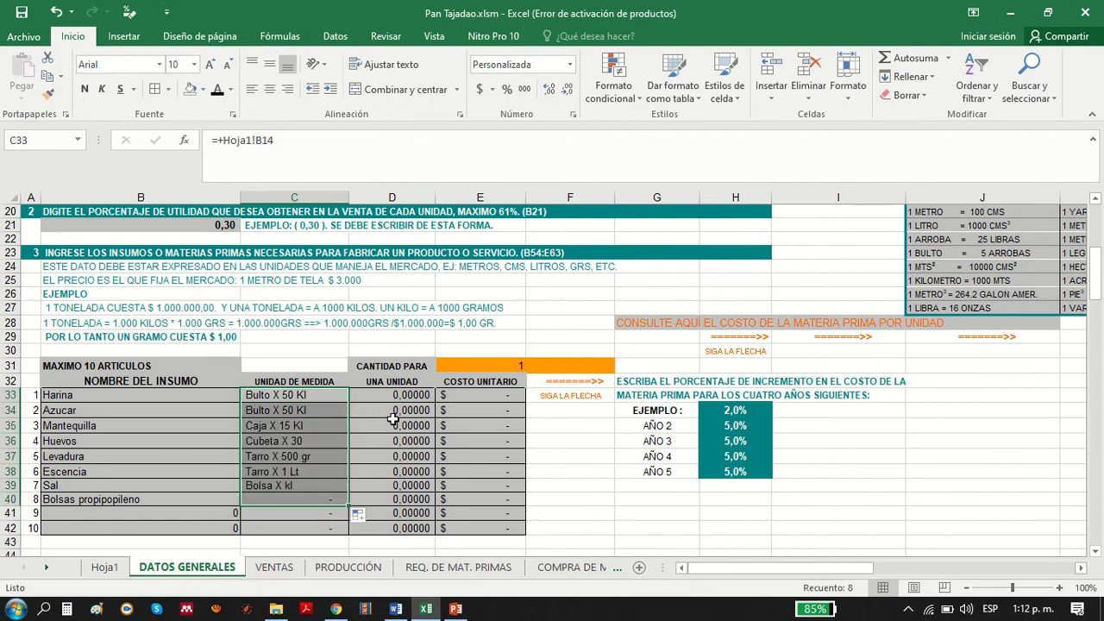
- Link the first quantity per unit cell, D33, to Hoja1!C14 and fill the formula through D40
left_click(402, 398)
type("+")
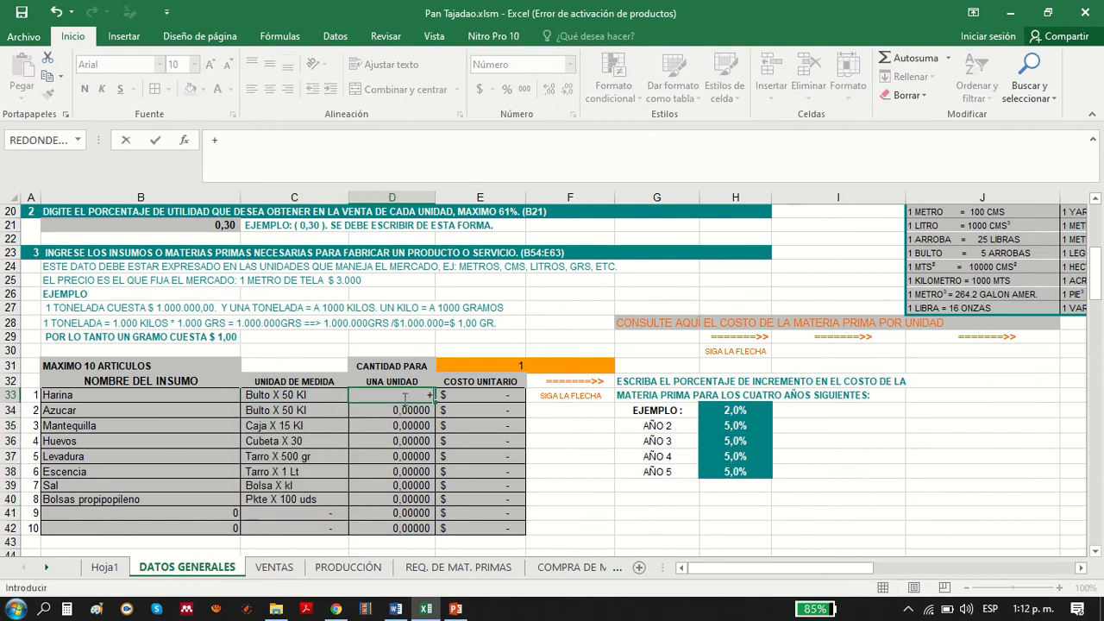
left_click(105, 567)
left_click(344, 432)
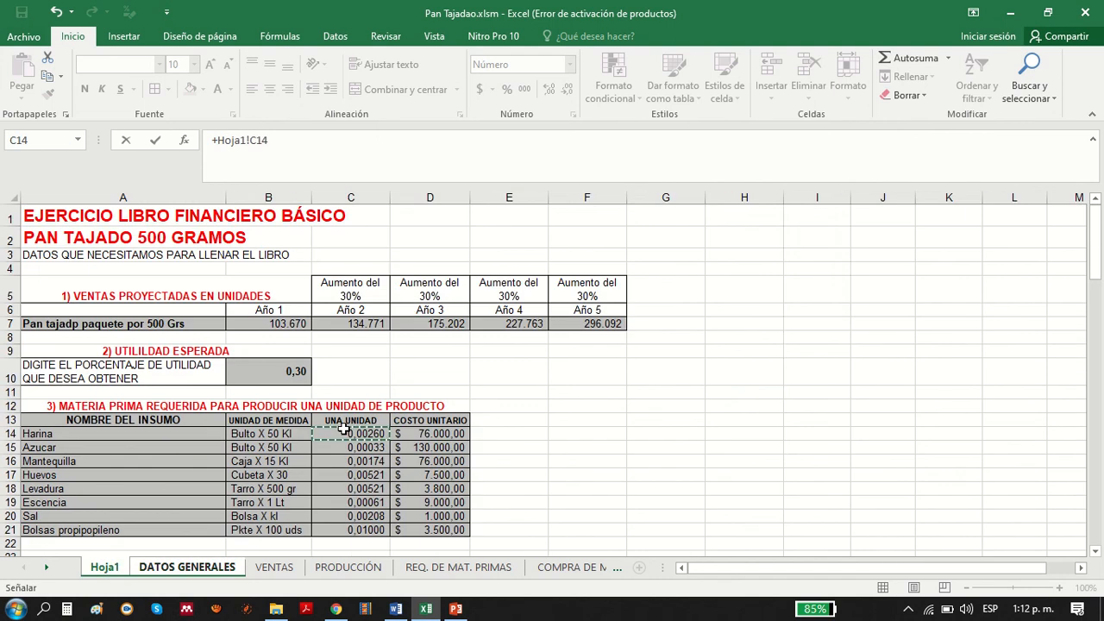
key("Return")
left_click(402, 396)
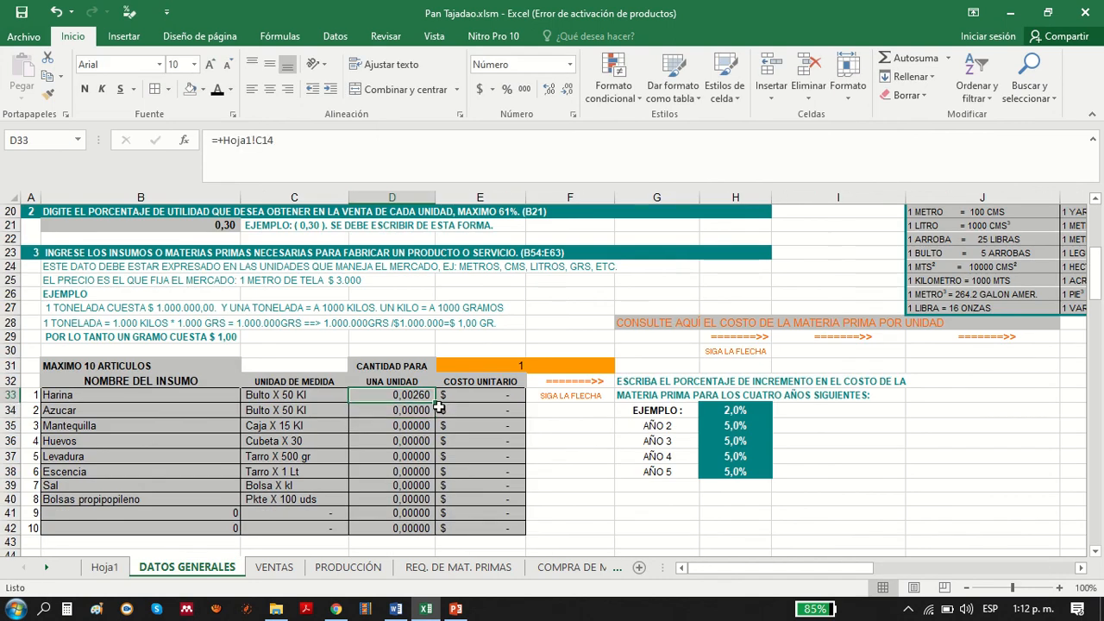
left_click_drag(431, 401, 427, 500)
- Link the first COSTO UNITARIO cell, E33, to Hoja1!D14 and fill the formula through E40
left_click(471, 398)
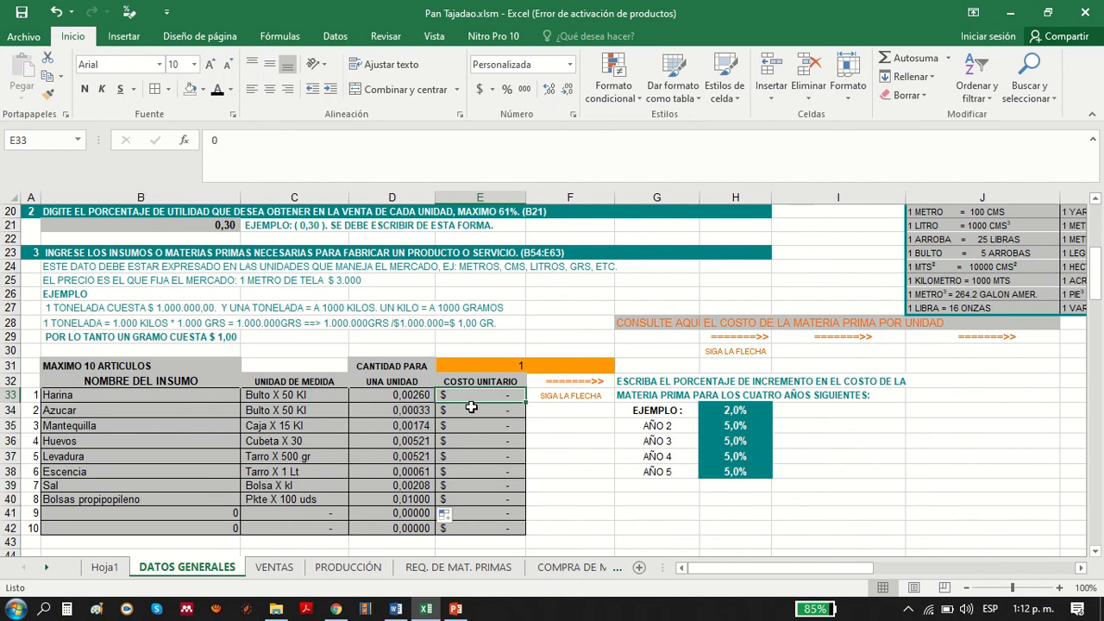
type("+")
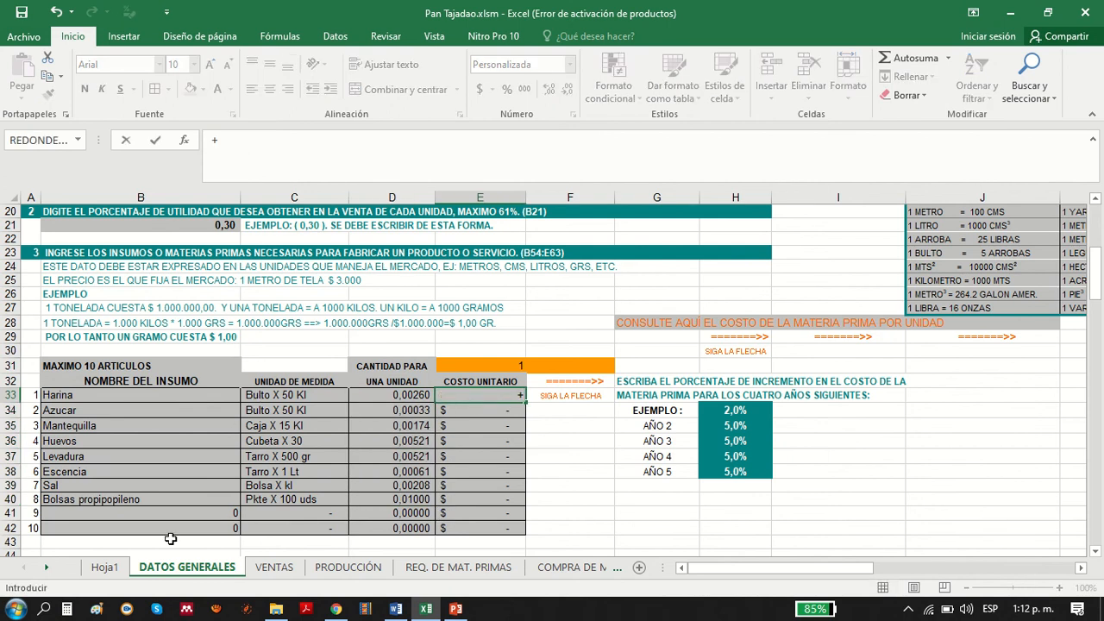
left_click(105, 566)
left_click(418, 435)
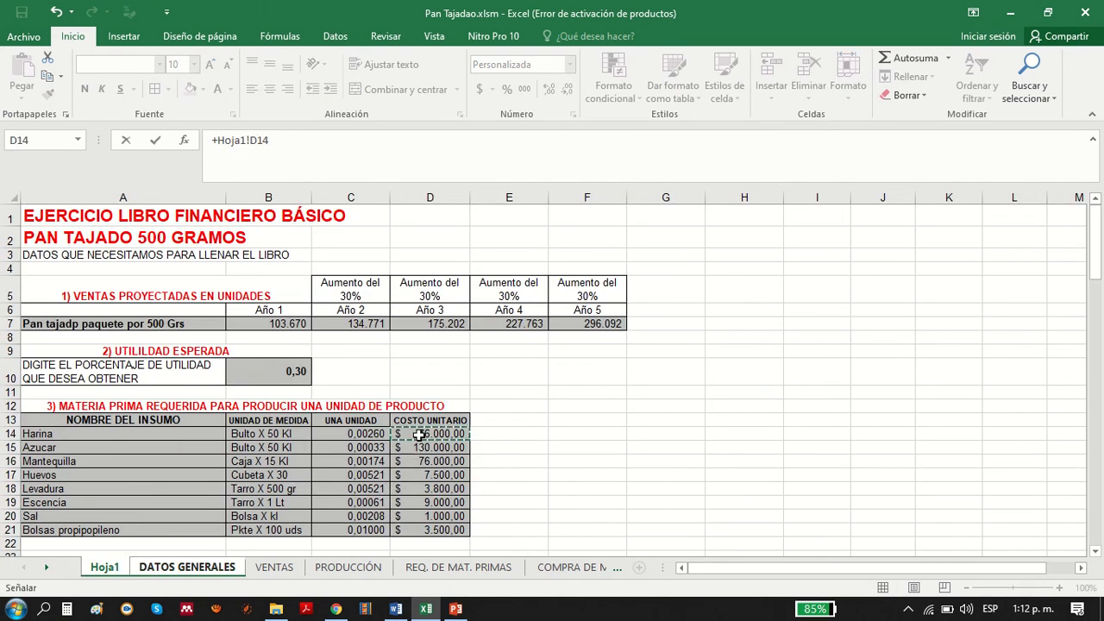
key("Return")
left_click(480, 394)
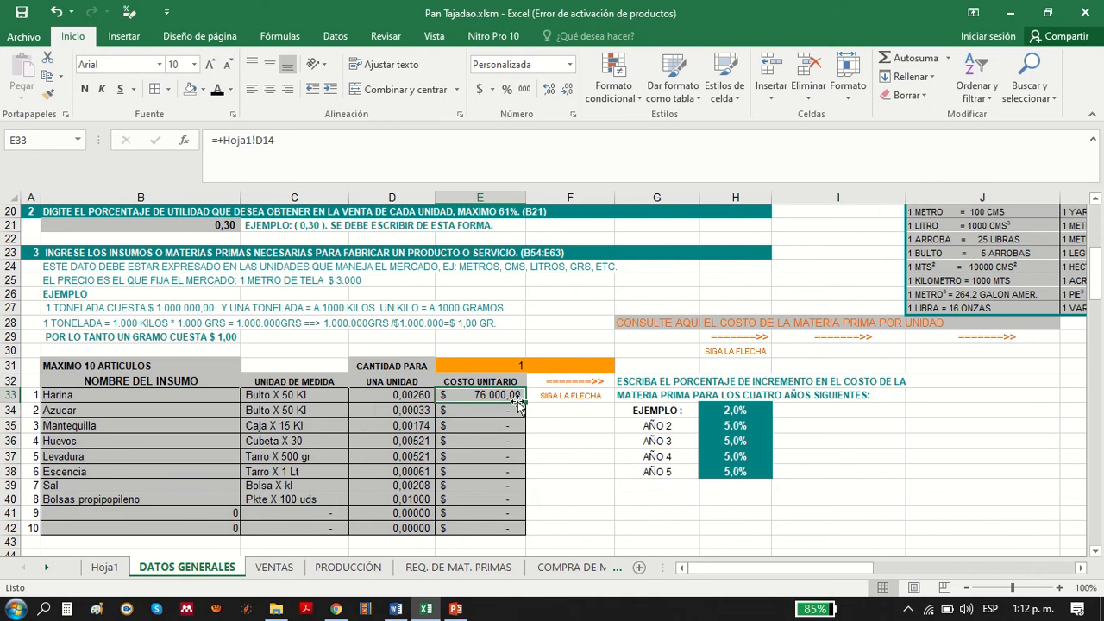
left_click_drag(524, 402, 515, 508)
- Examine the raw material cost consultation table and its total cost per unit in R41
left_click_drag(758, 565, 874, 578)
left_click(1026, 496)
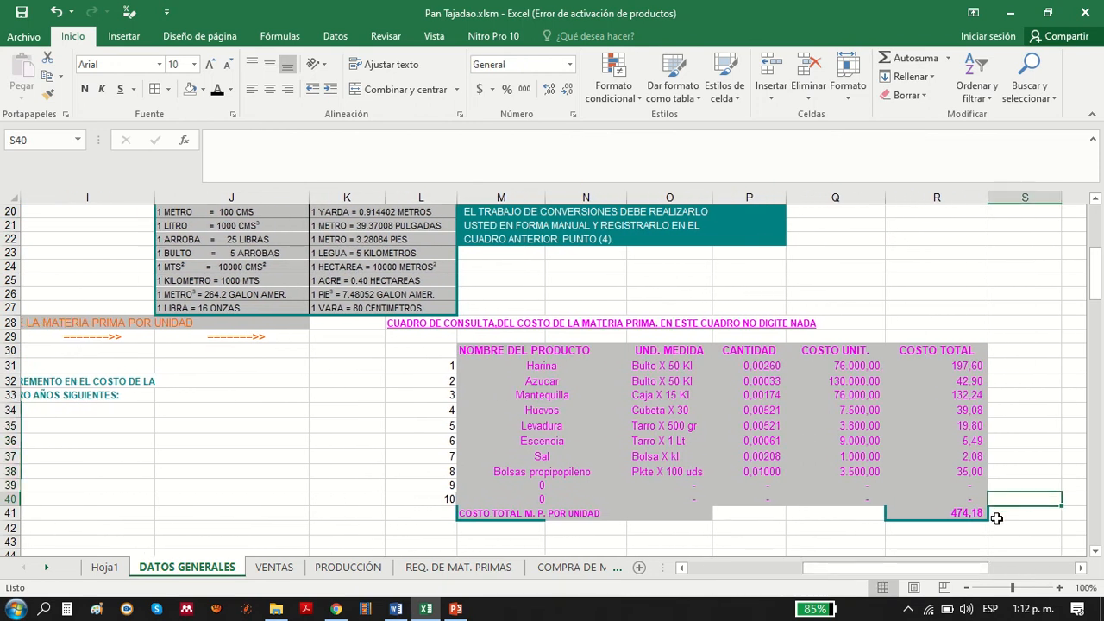
left_click(948, 513)
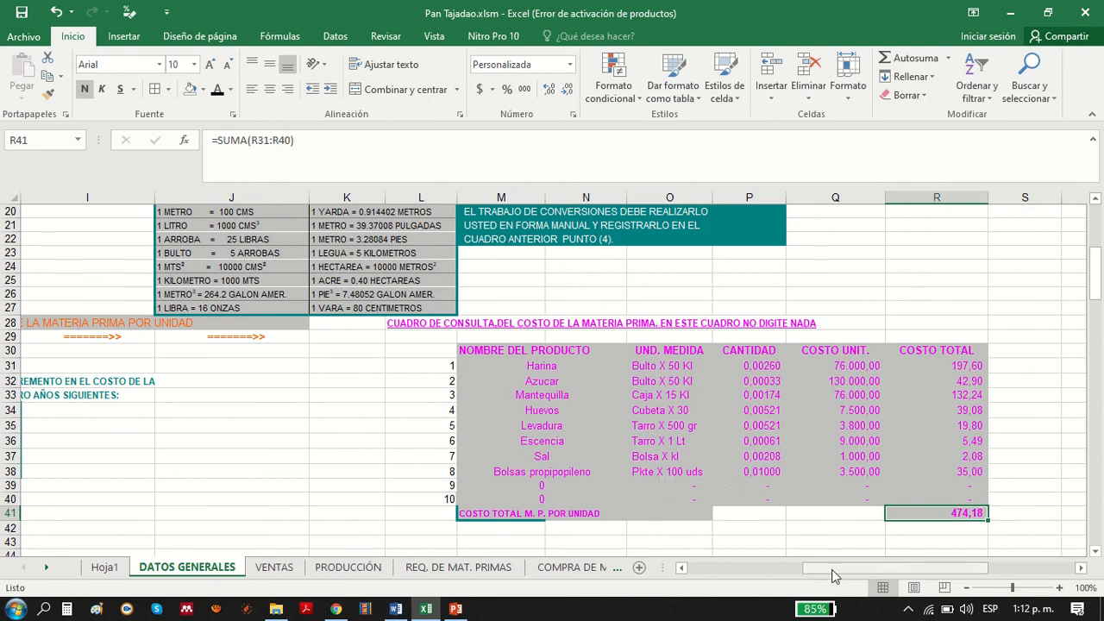
- Link the first pre-operating expense description, B51, to Hoja1!A26 and fill the formula through B60
left_click_drag(905, 568, 792, 568)
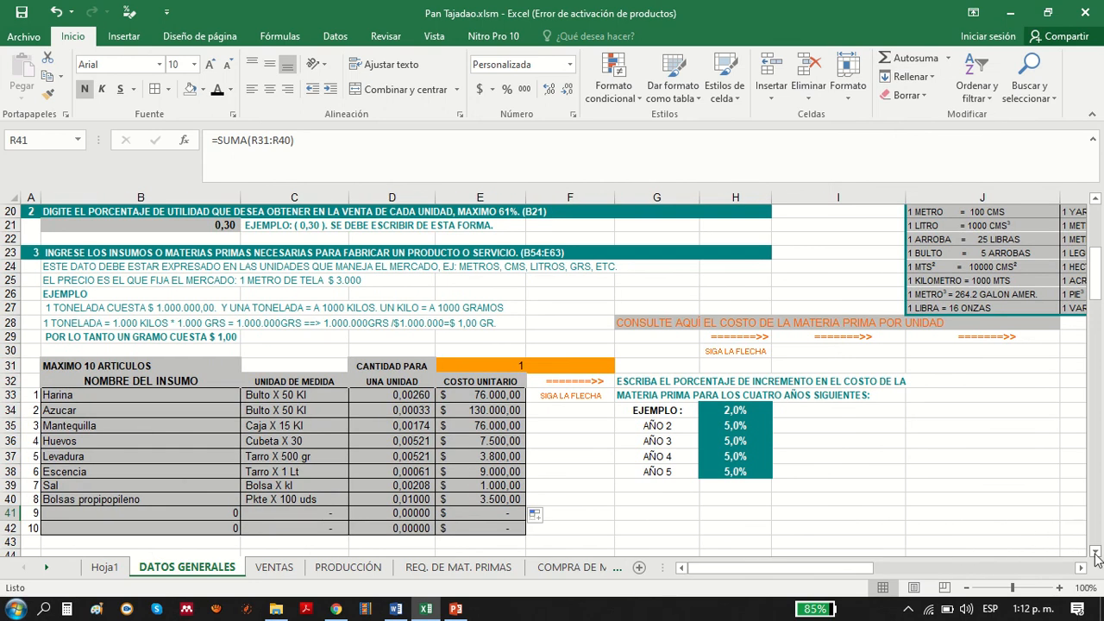
scroll(891, 550, "down", 5)
scroll(892, 550, "down", 1)
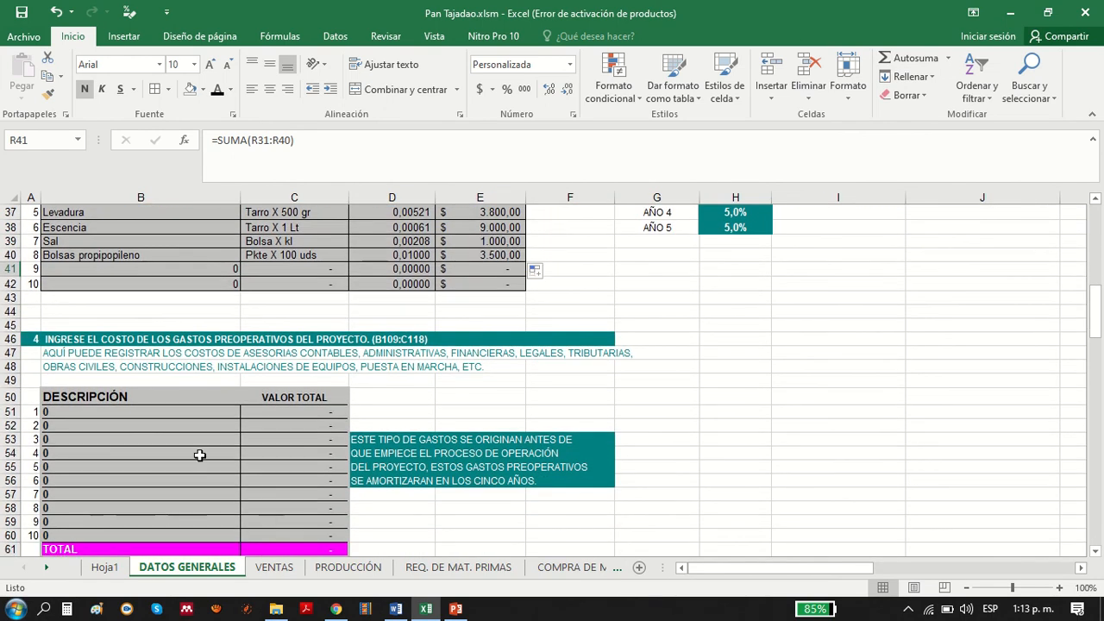
left_click(170, 412)
type("+")
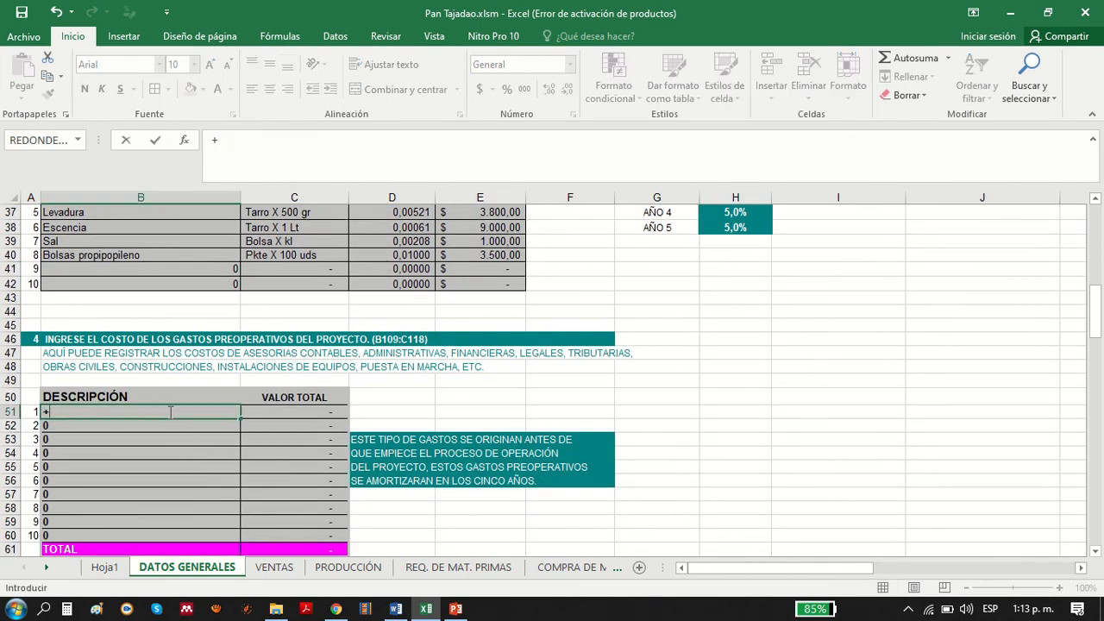
left_click(103, 567)
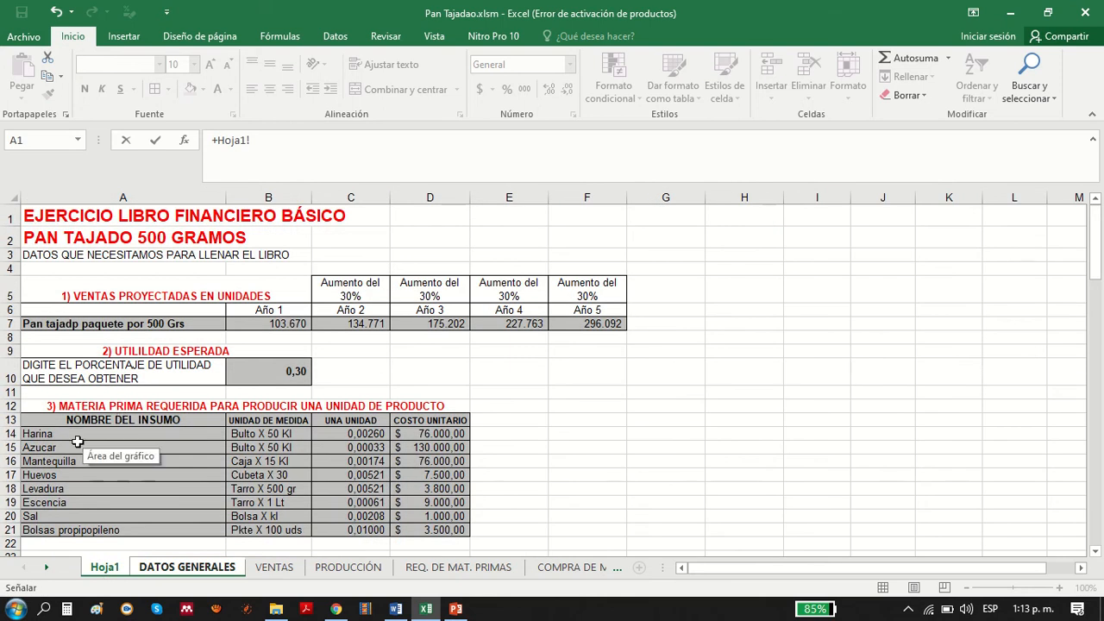
left_click(1095, 552)
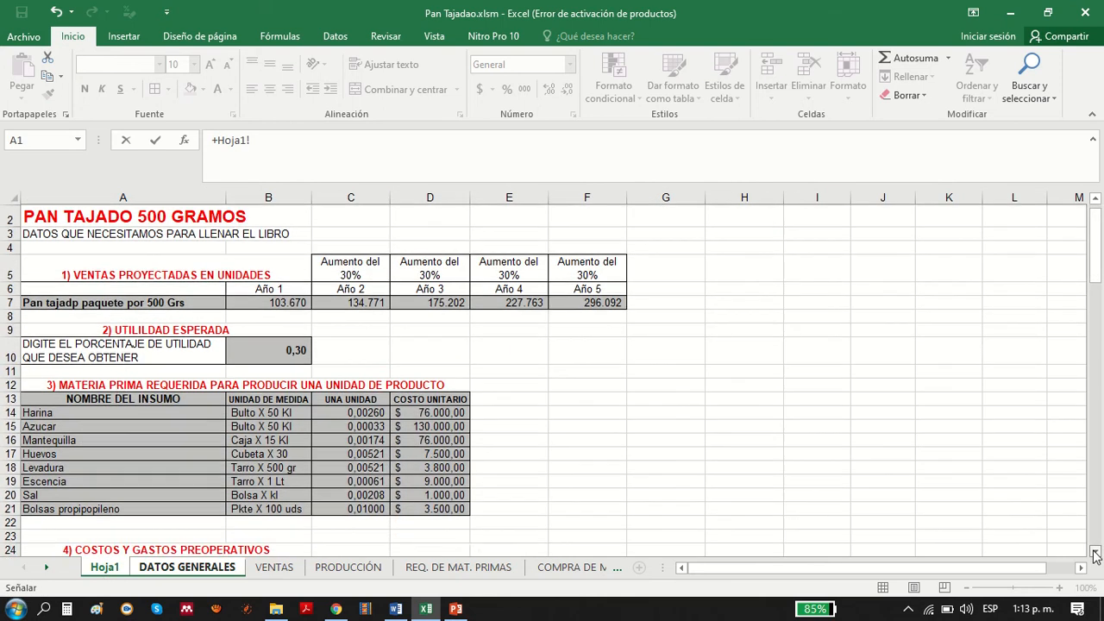
left_click(1095, 555)
left_click(70, 423)
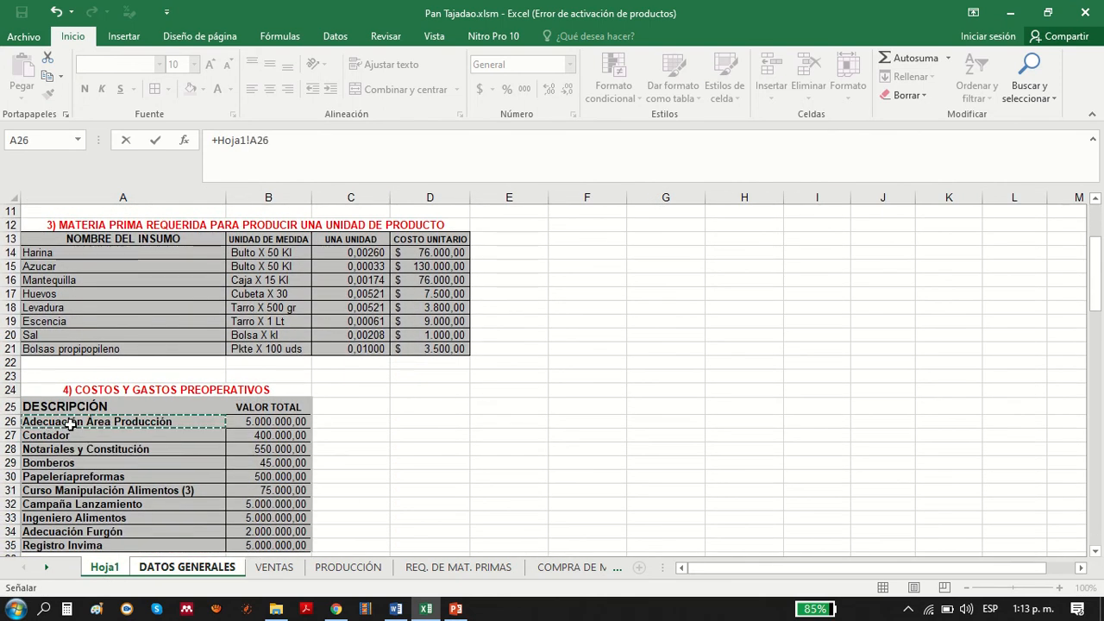
key("Return")
left_click(130, 415)
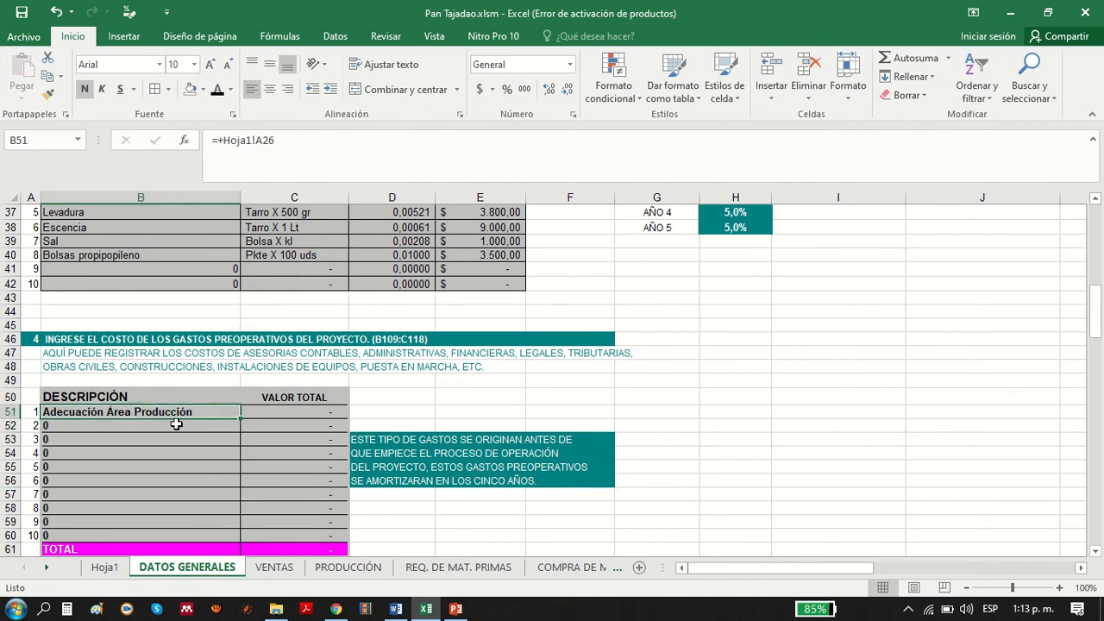
left_click_drag(241, 419, 242, 540)
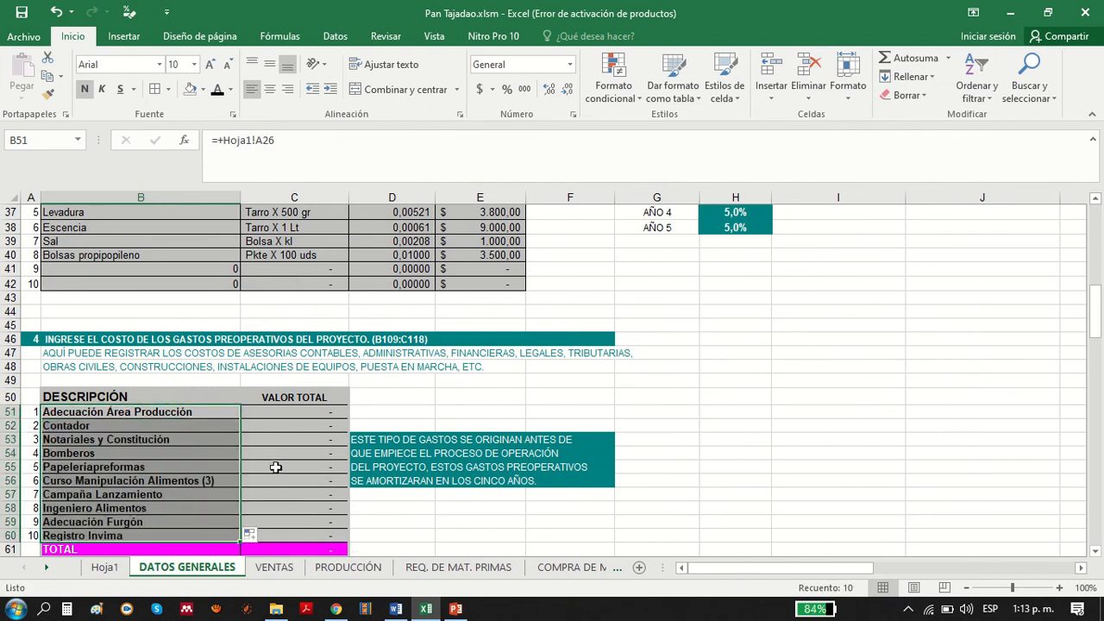
- Link the first pre-operating expense VALOR TOTAL cell, C51, to Hoja1!B26 and fill the formula through C60
left_click(285, 411)
type("+")
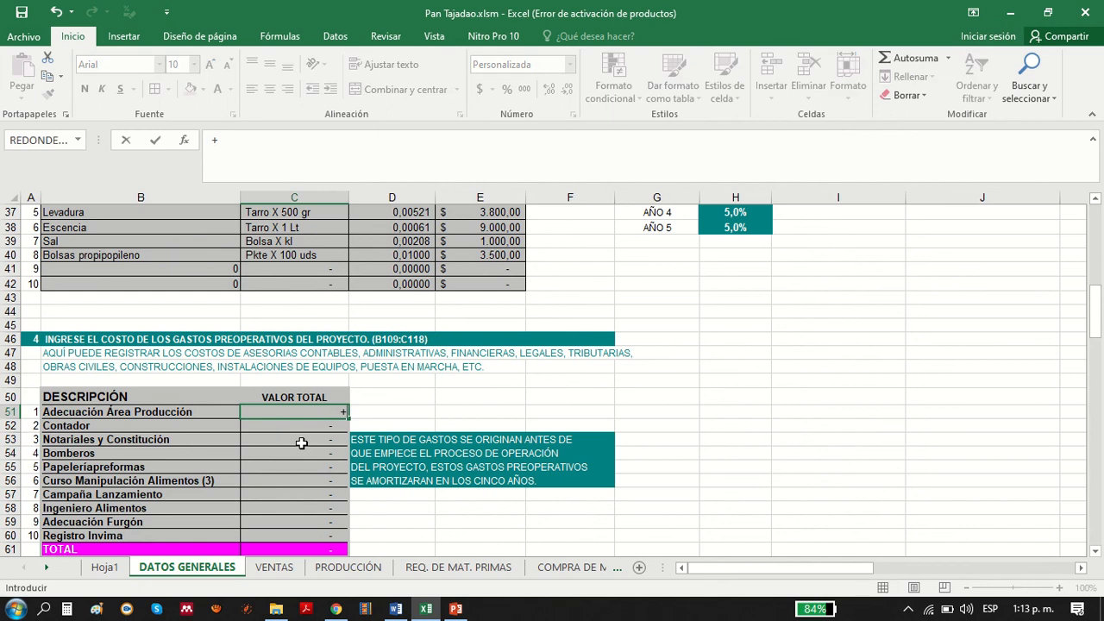
left_click(104, 567)
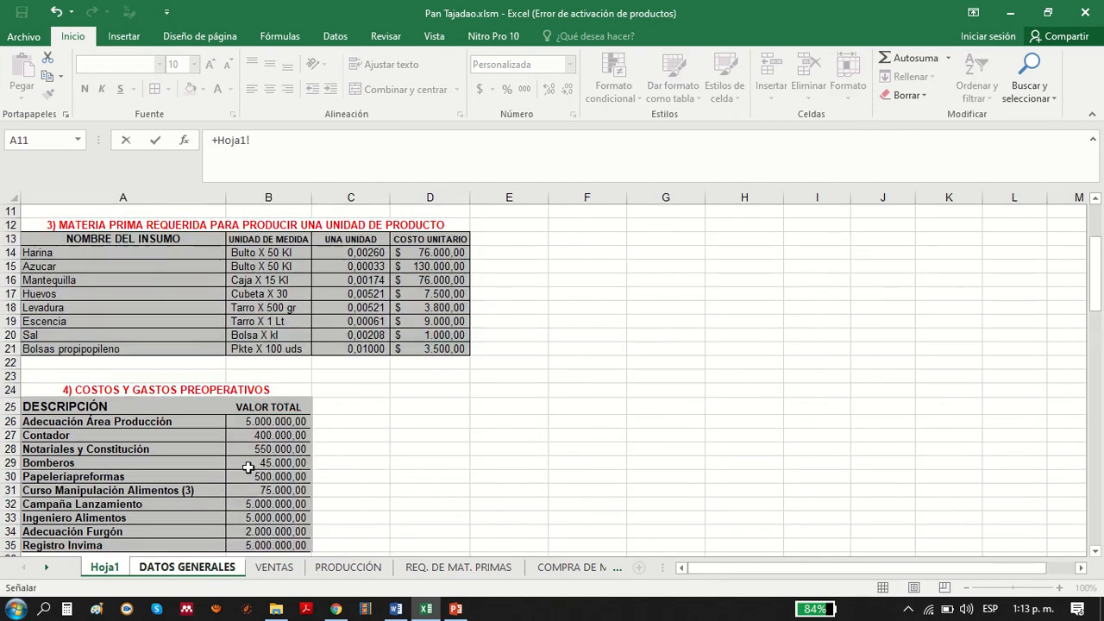
left_click(262, 421)
key("Return")
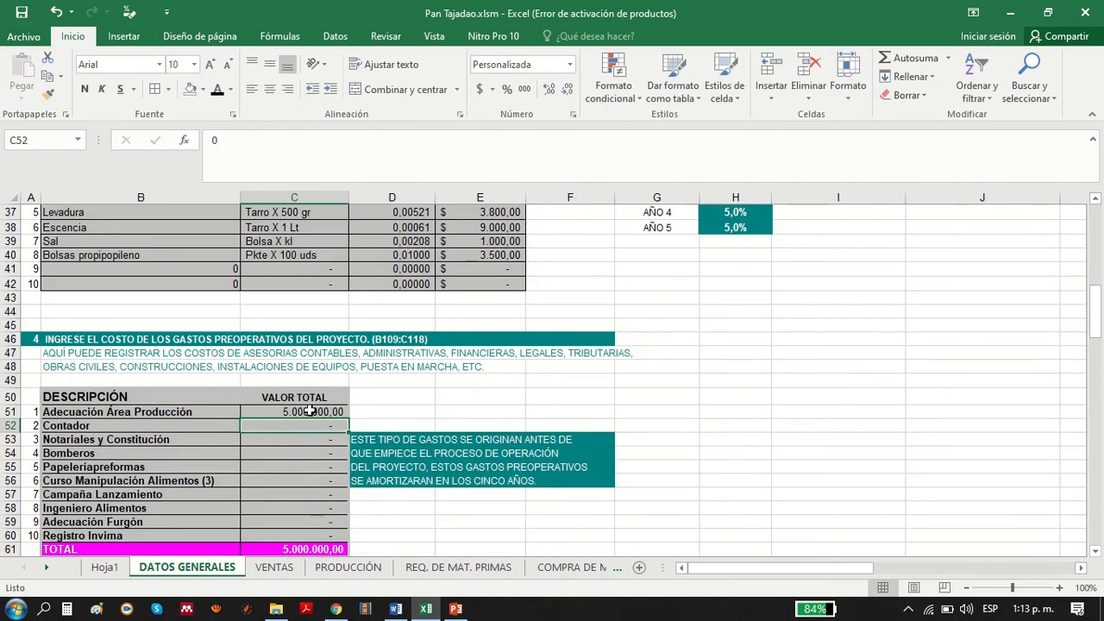
left_click(310, 411)
left_click_drag(346, 418, 336, 535)
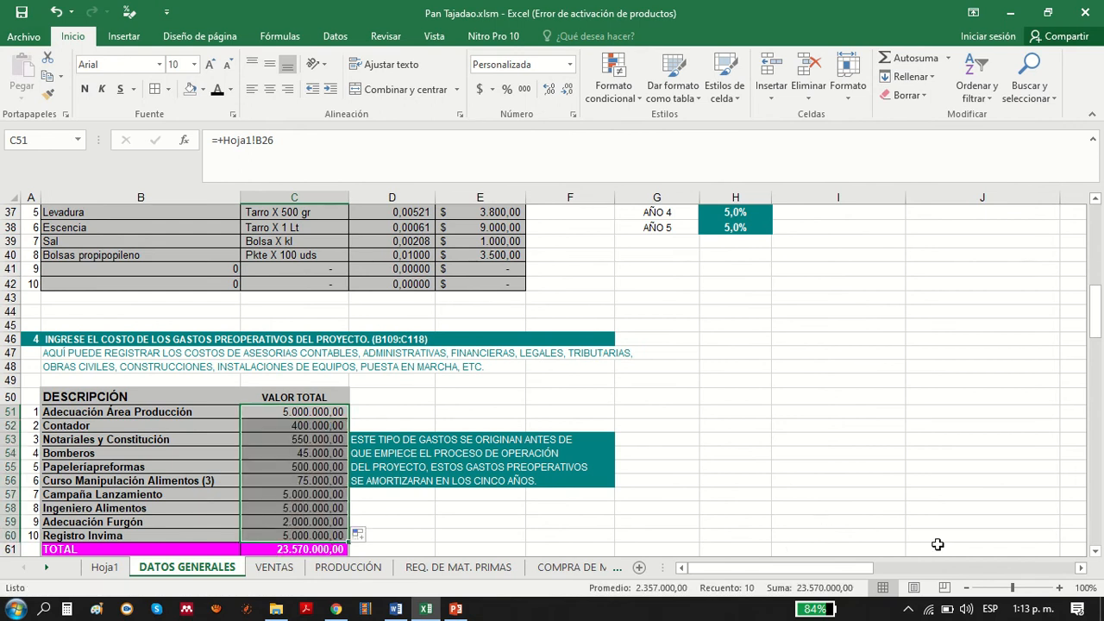
- Link the first operator position under CARGOS O ACTIVIDADES, B71, to Hoja1!A41 and fill the formula through B73
left_click_drag(1097, 555, 1097, 554)
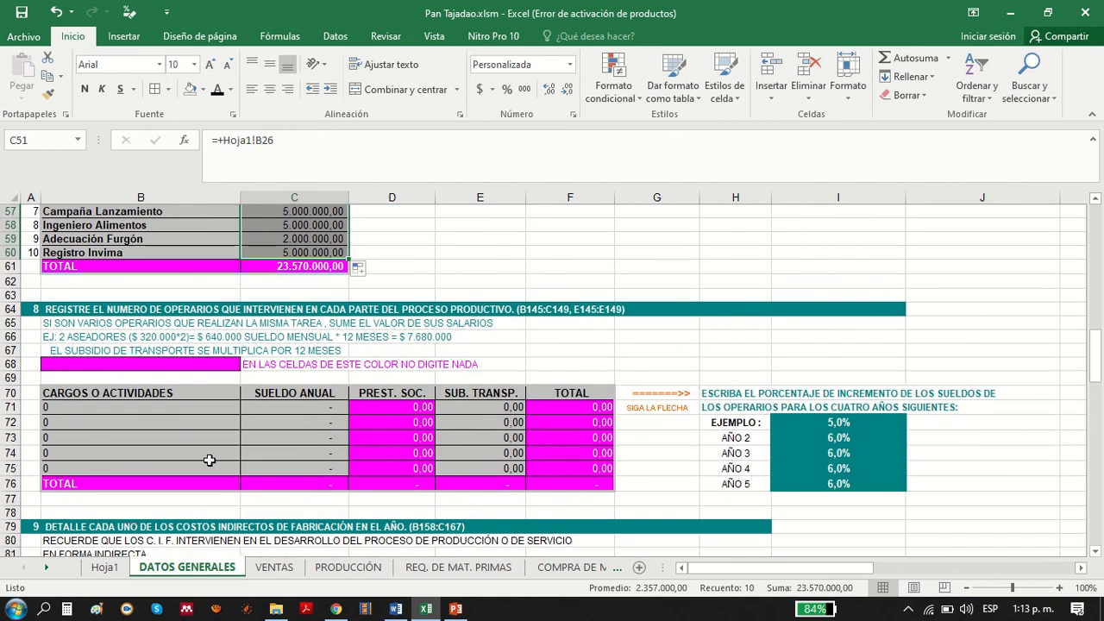
left_click(145, 409)
type("+")
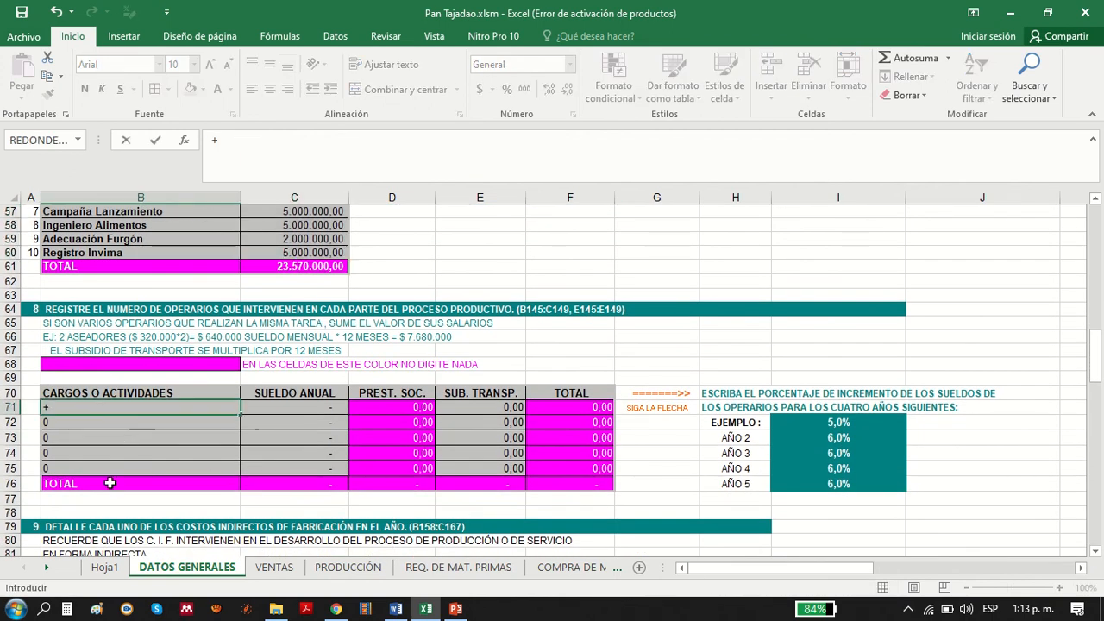
left_click(104, 566)
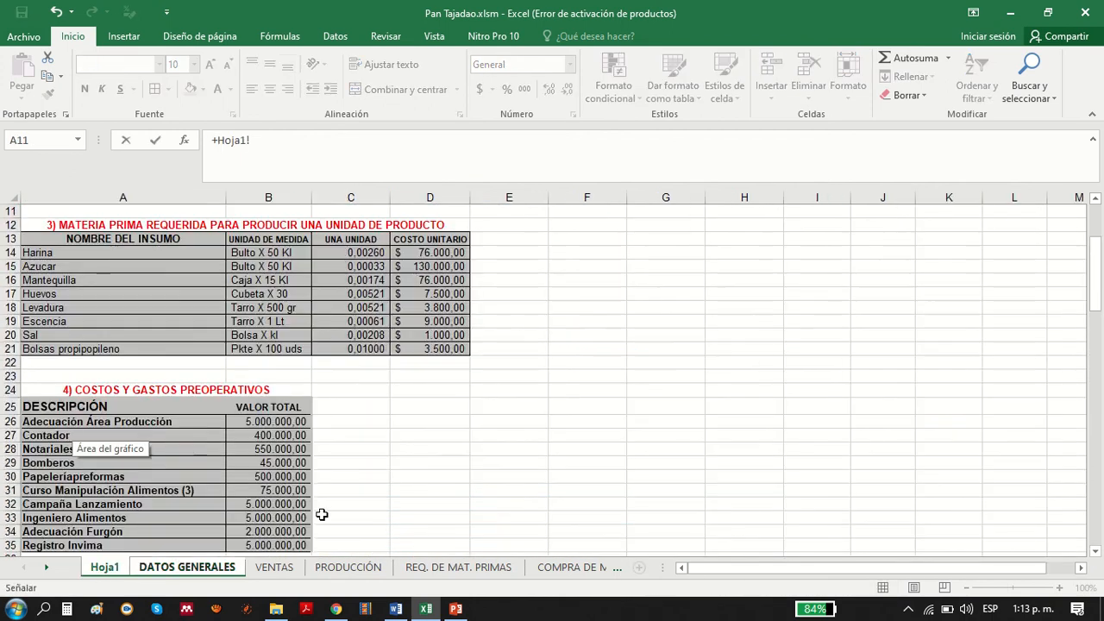
left_click_drag(1094, 553, 1094, 556)
left_click(122, 420)
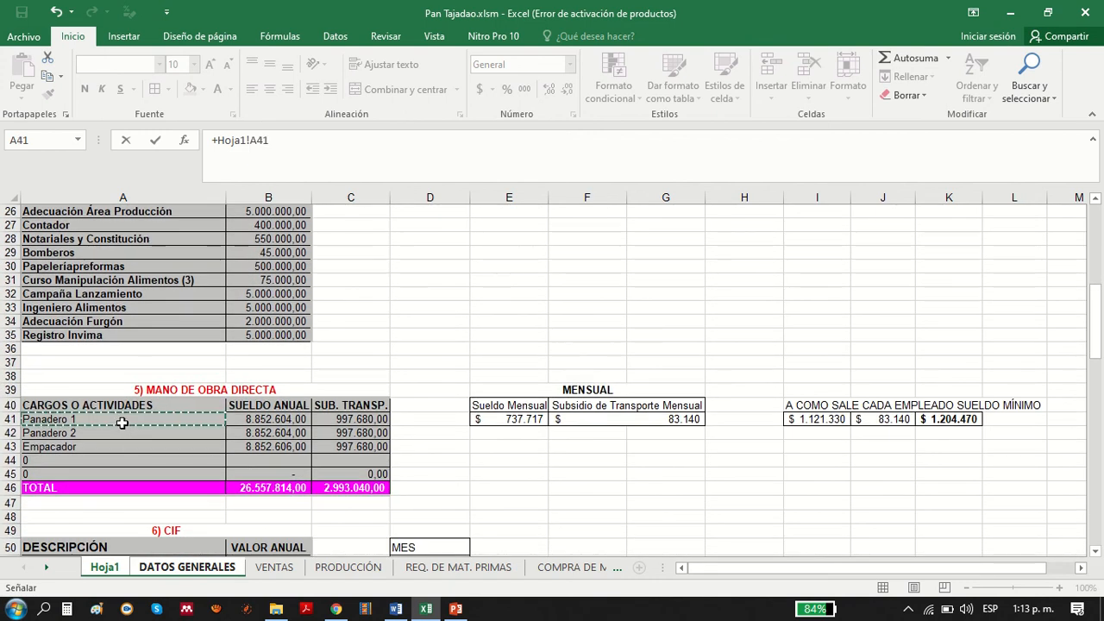
key("Return")
left_click(132, 409)
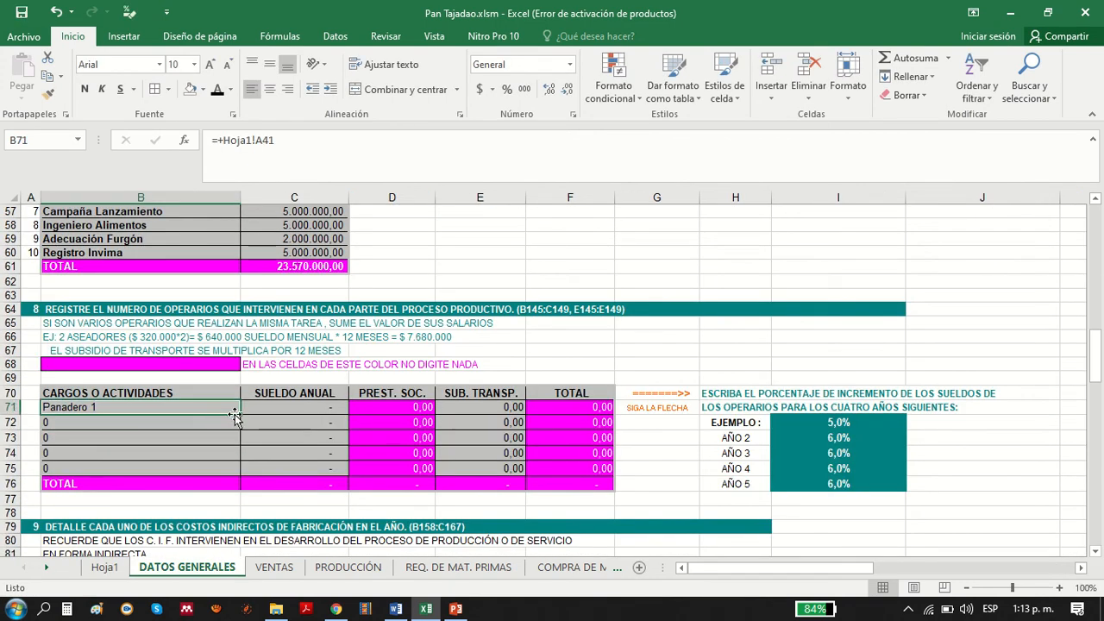
left_click_drag(238, 414, 231, 445)
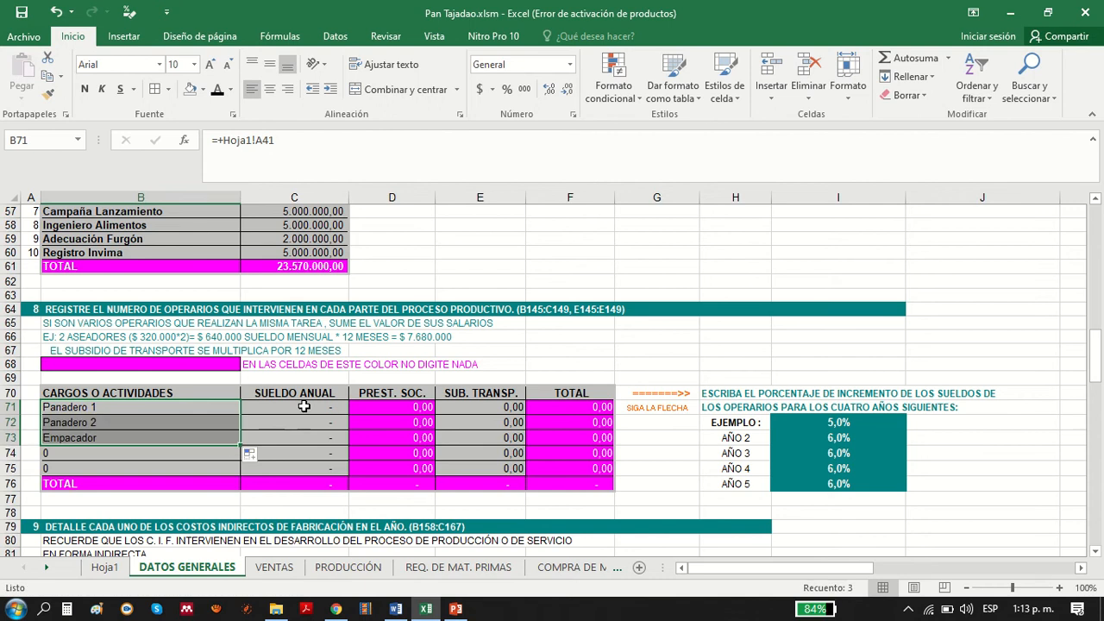
- Link the first SUELDO ANUAL cell, C71, to Hoja1!B41 and fill the formula through C73
left_click(304, 406)
type("+")
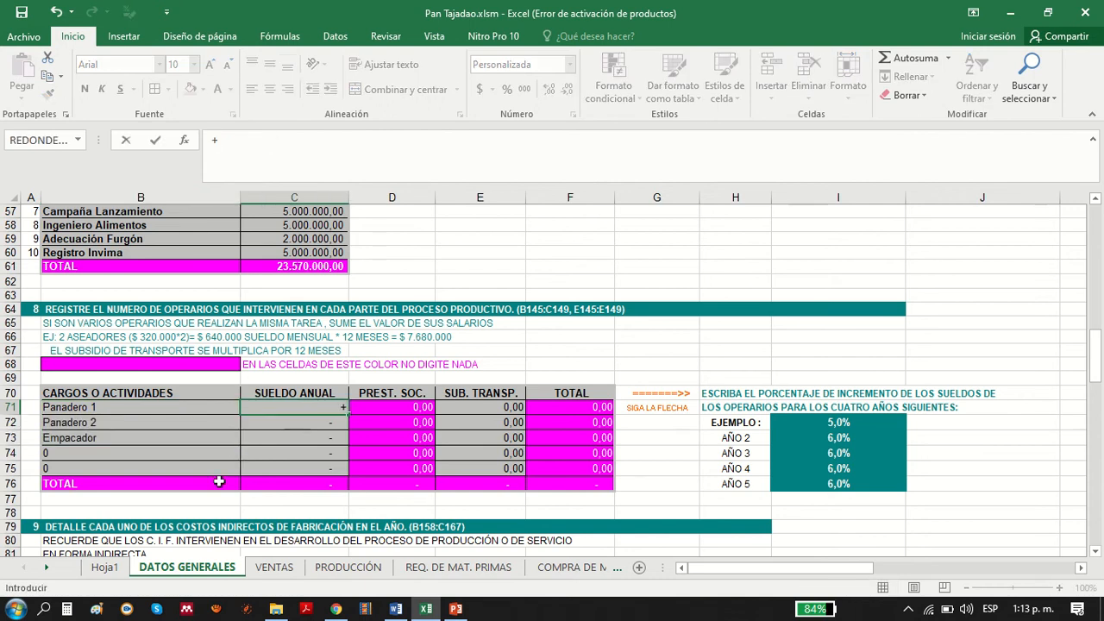
left_click(104, 567)
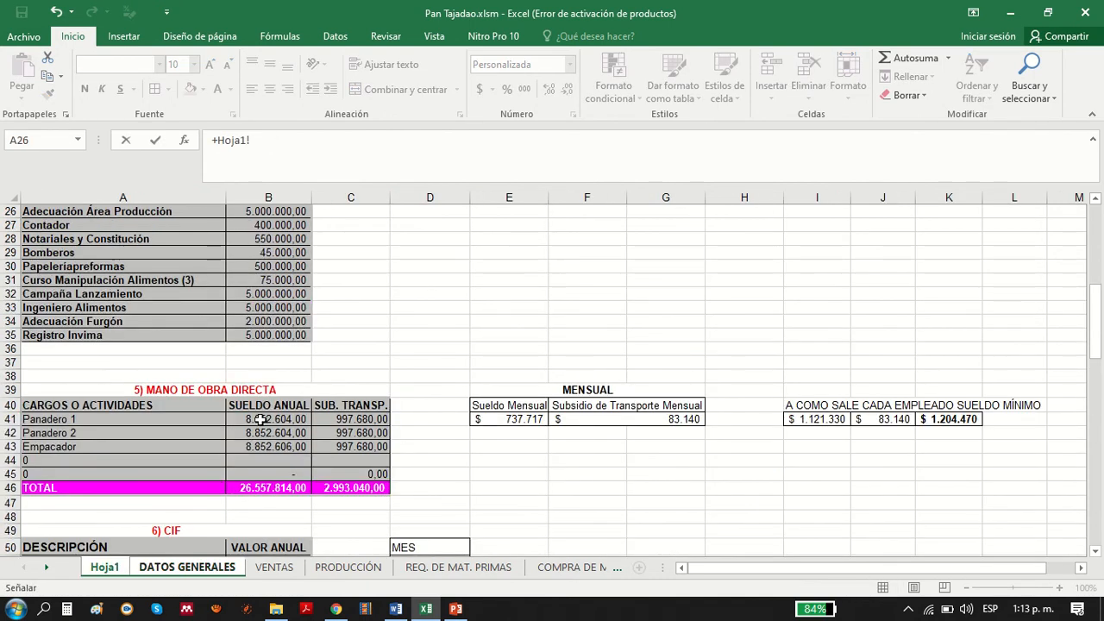
left_click(260, 419)
key("Return")
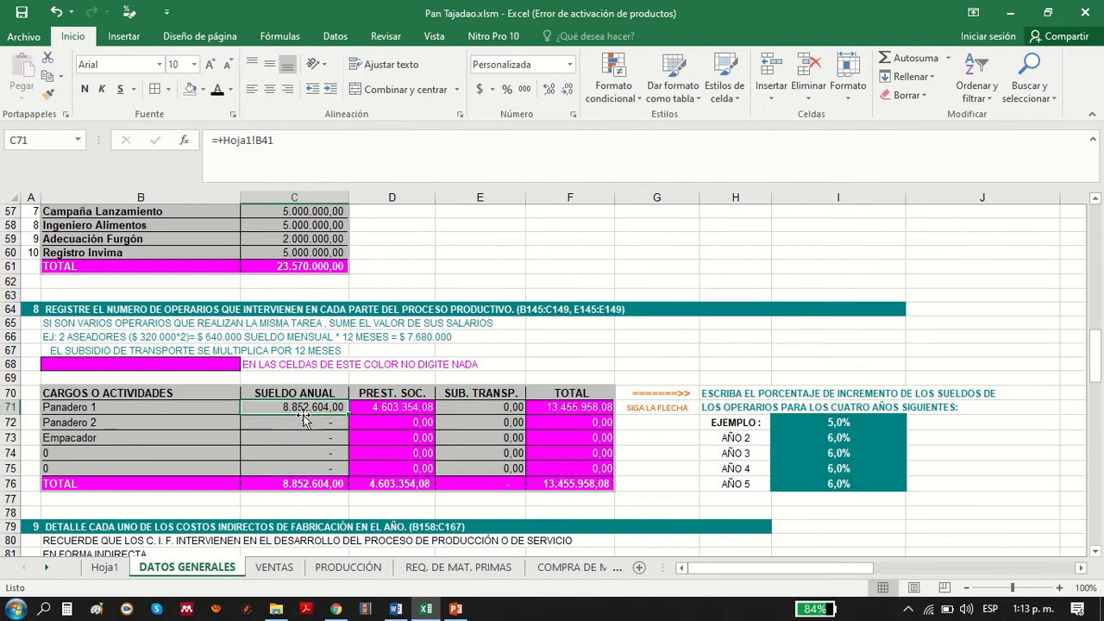
left_click_drag(349, 414, 343, 442)
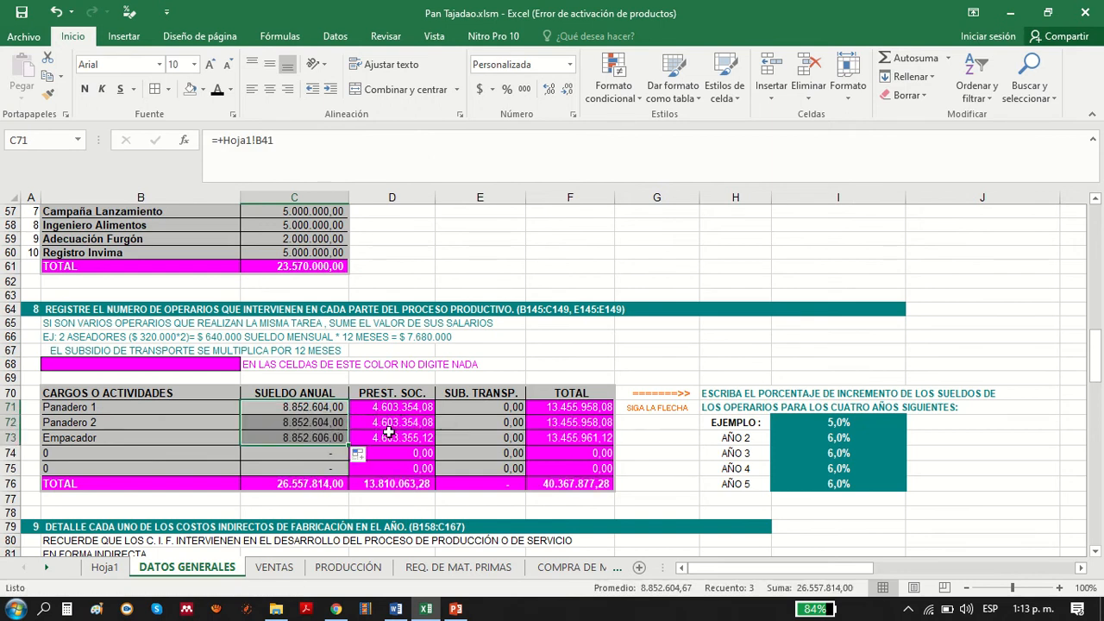
- Link the first SUB. TRANSP. cell, E71, to Hoja1!C41 and fill the formula through E73
left_click(488, 405)
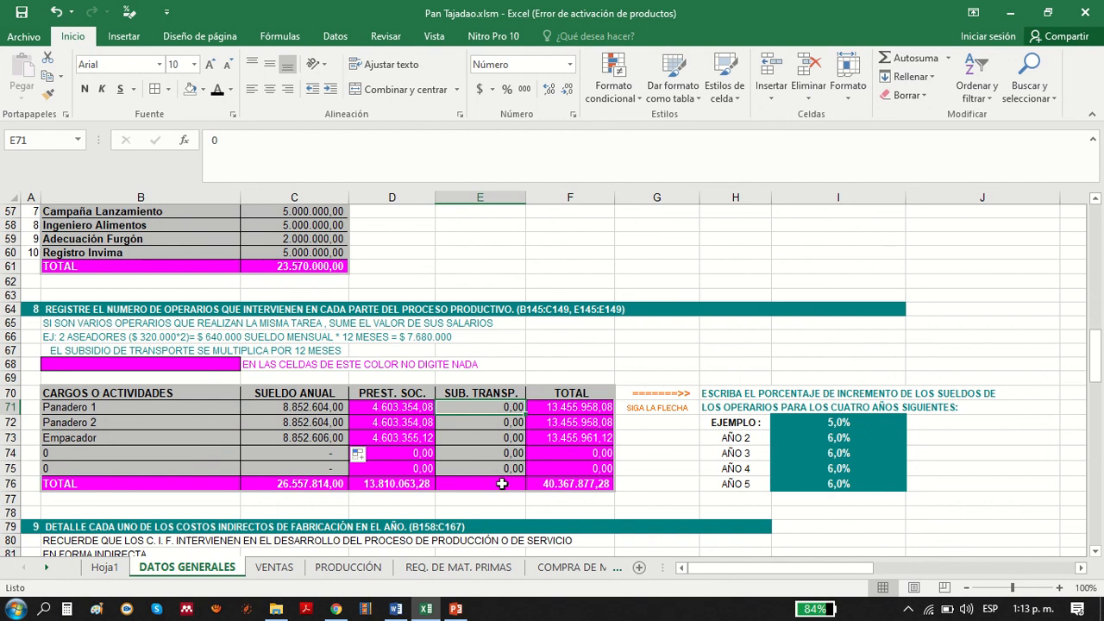
type("+")
left_click(101, 568)
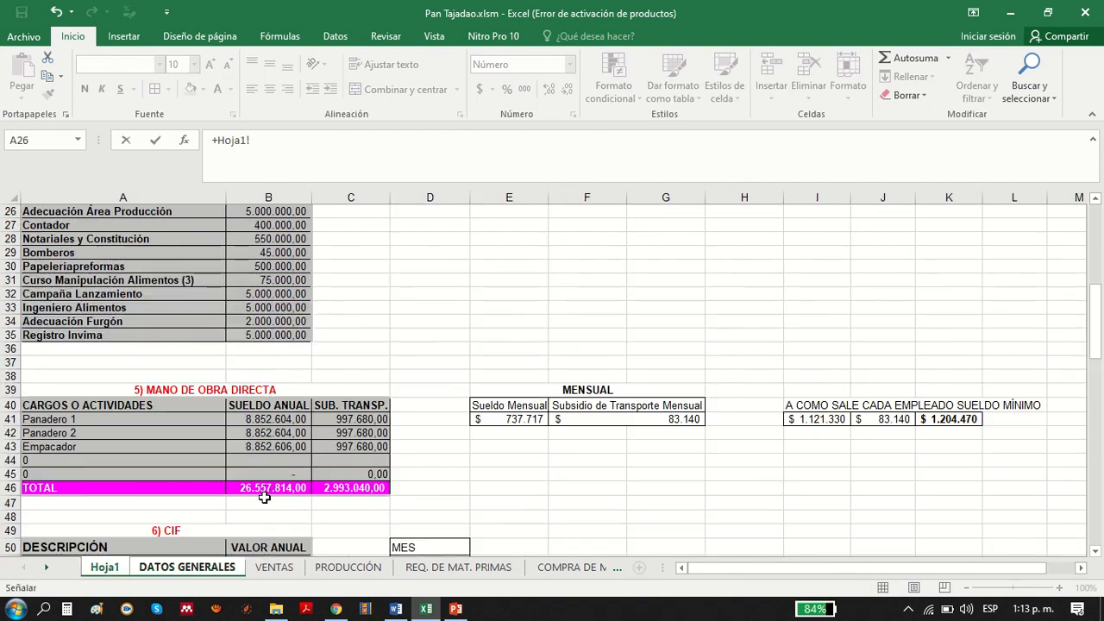
left_click(333, 420)
key("Return")
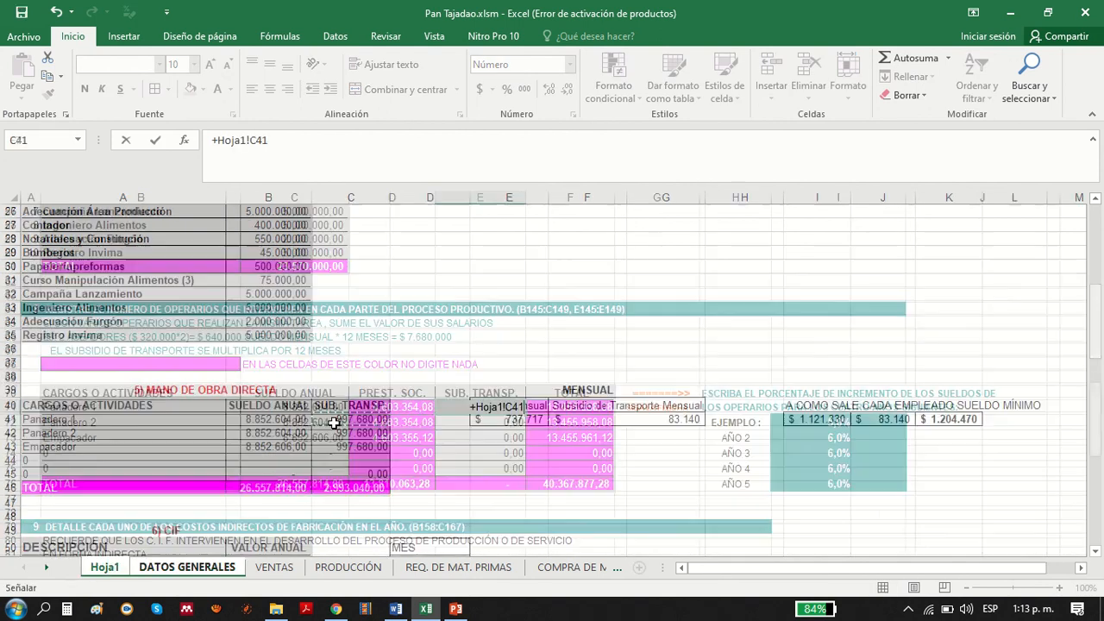
left_click(501, 409)
left_click_drag(523, 413, 515, 440)
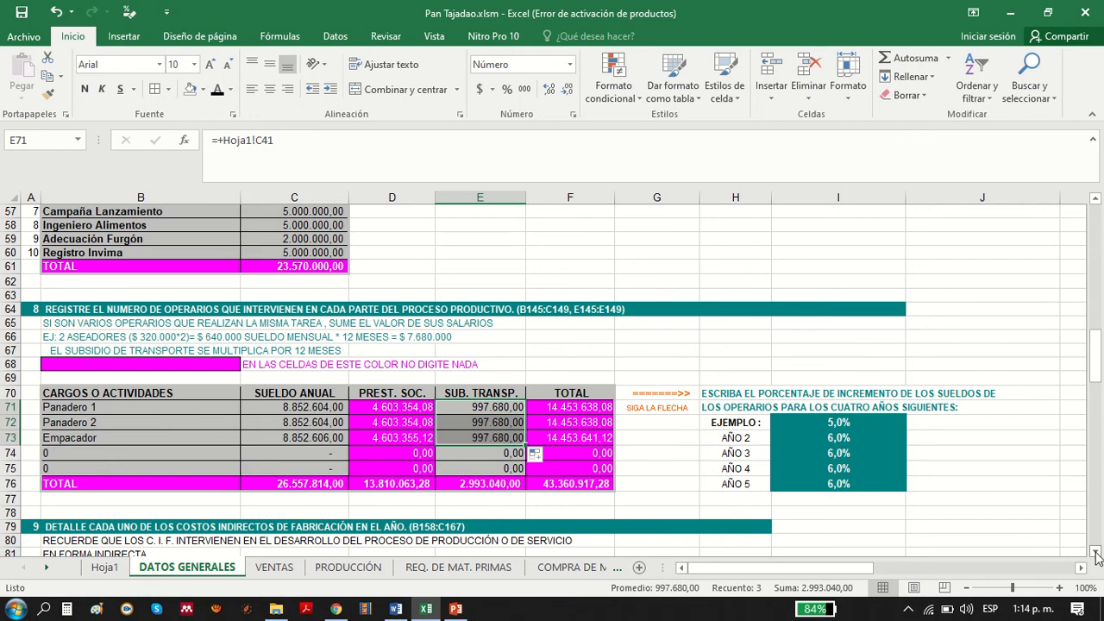
- Link the first indirect manufacturing cost description, B84, to Hoja1!A51 and fill the formula through B93
scroll(1097, 556, "down", 4)
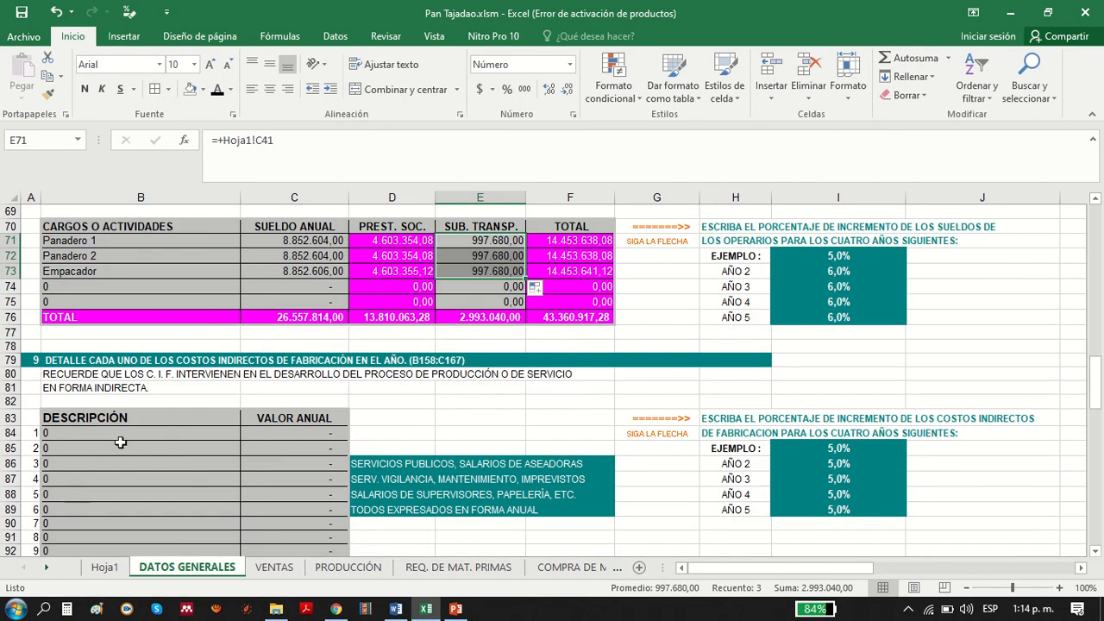
left_click(121, 435)
type("+")
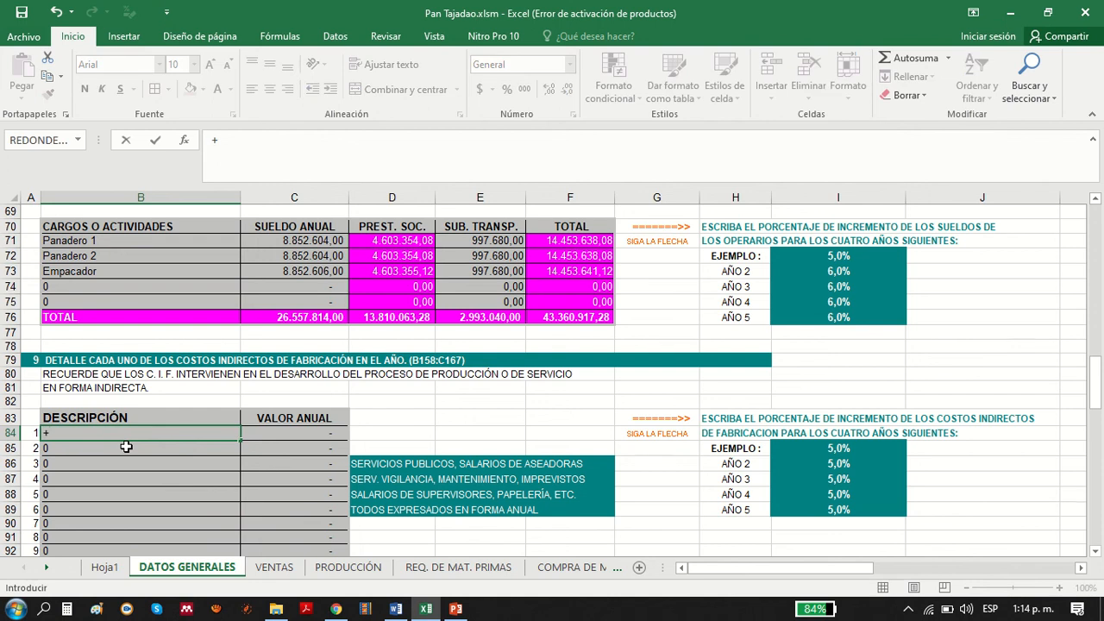
left_click(105, 568)
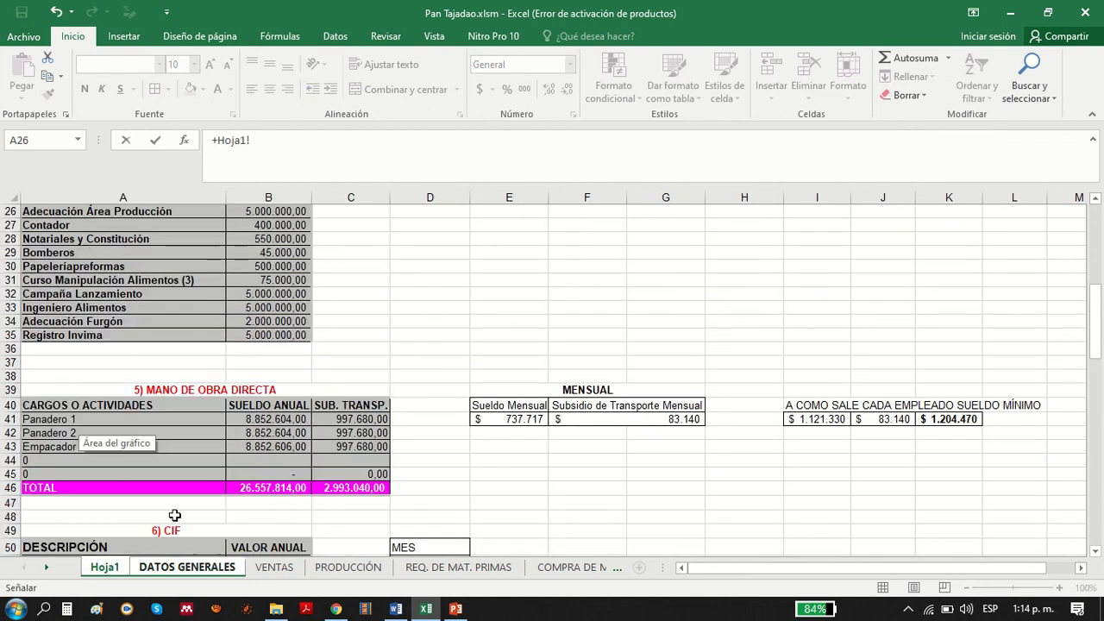
left_click(1095, 556)
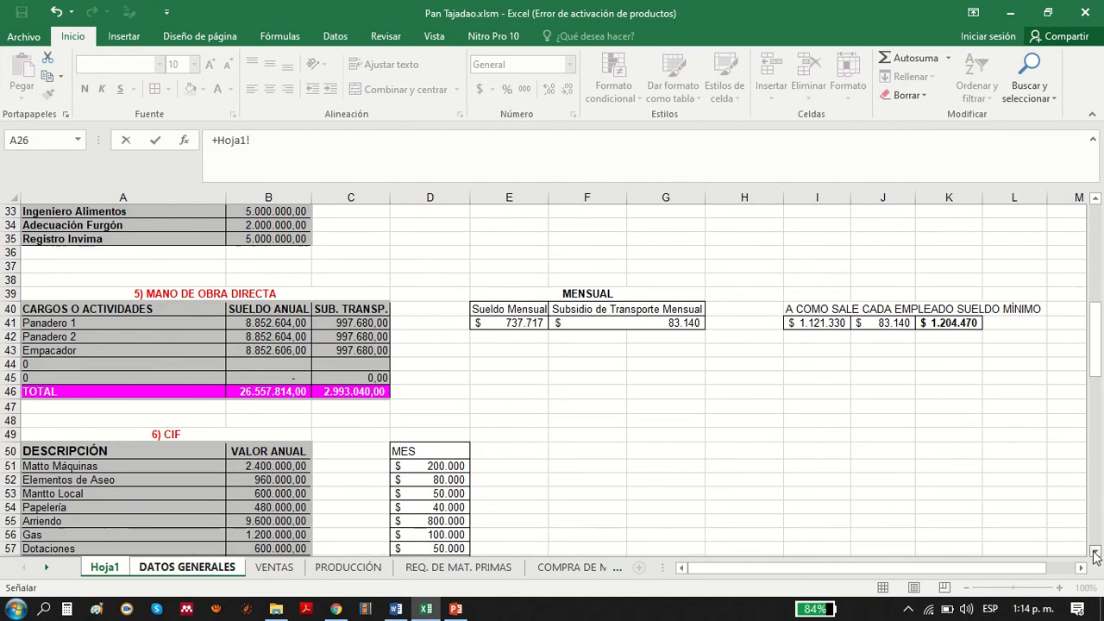
left_click(79, 397)
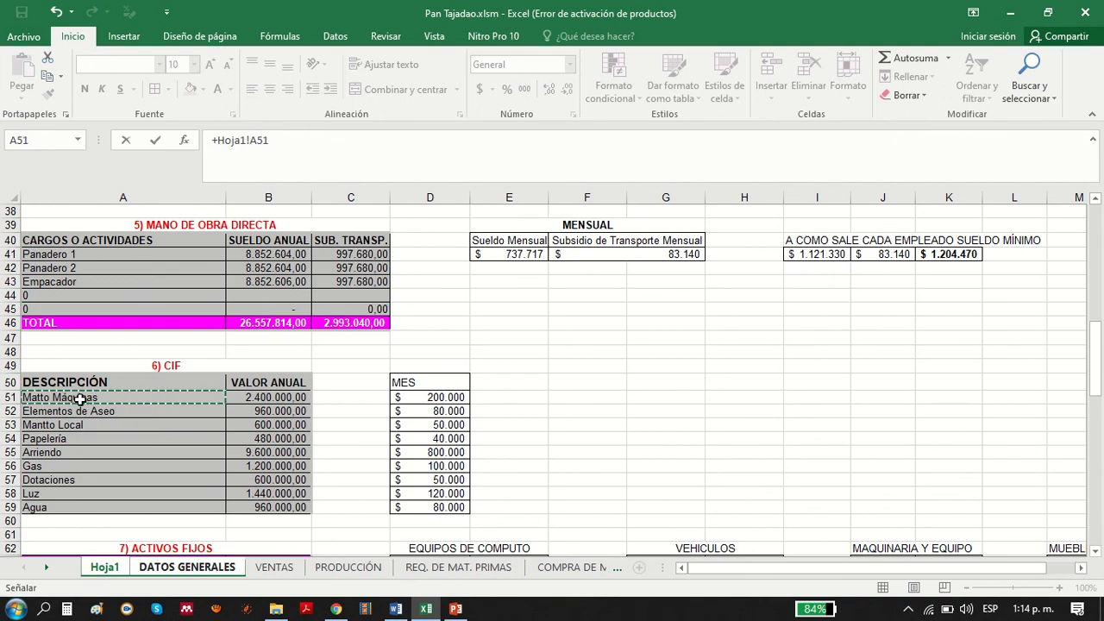
key("Return")
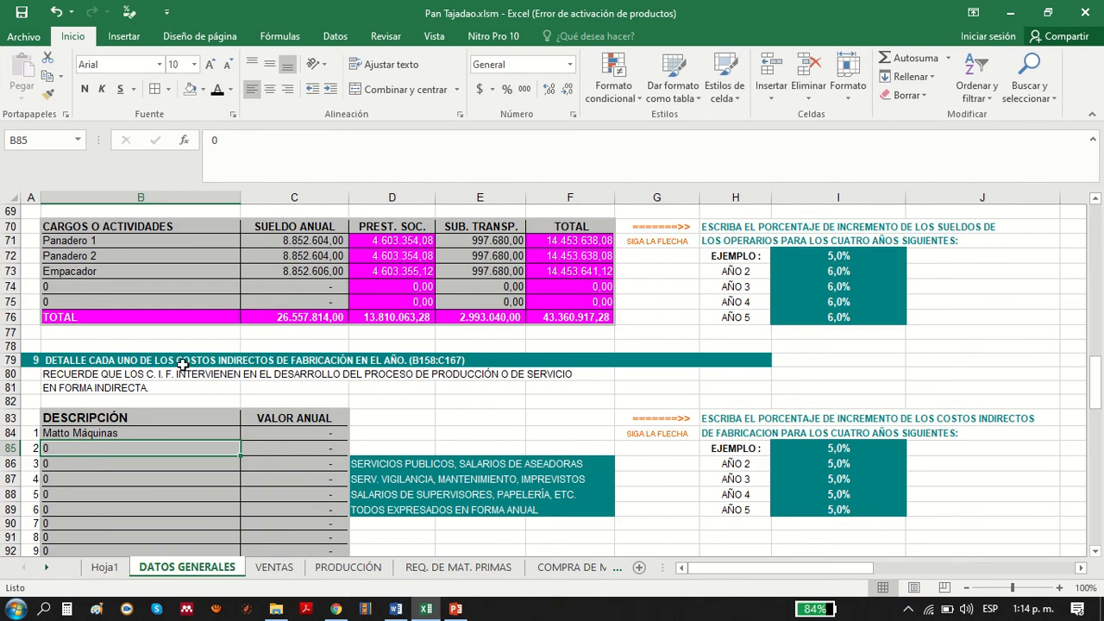
left_click(142, 433)
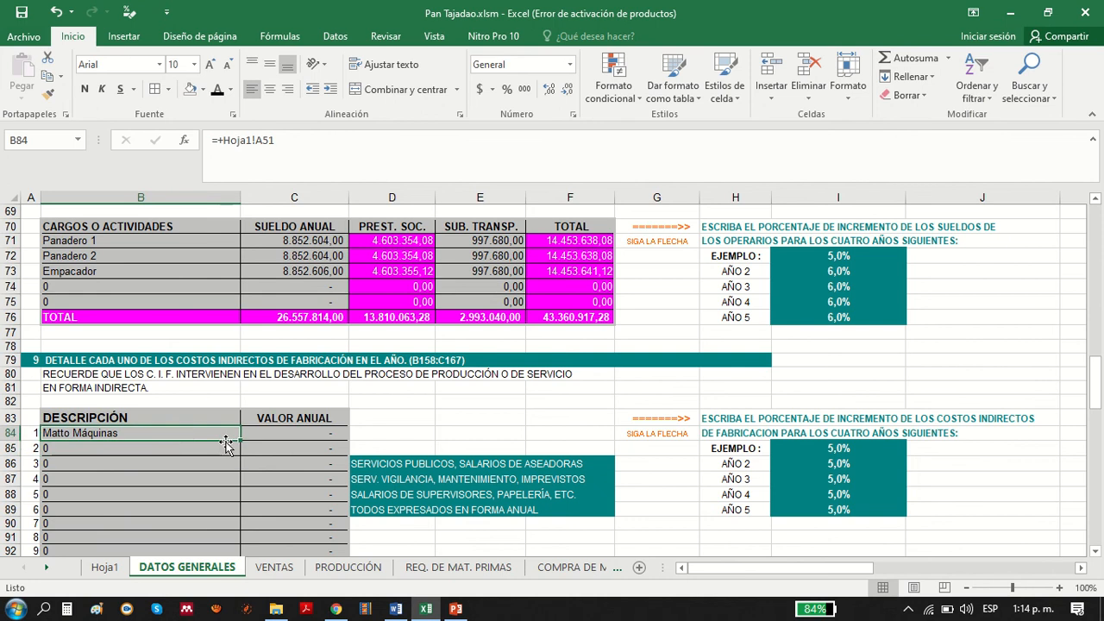
left_click_drag(242, 441, 226, 521)
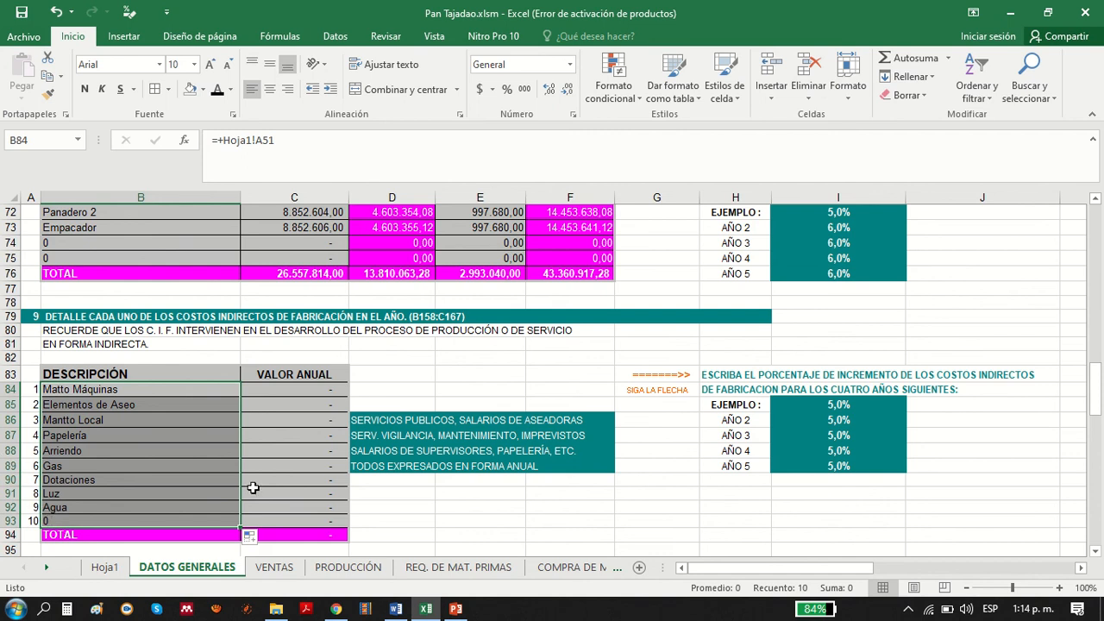
- Link the first indirect manufacturing cost VALOR ANUAL cell, C84, to Hoja1!B51 and fill the formula through C93
left_click(309, 391)
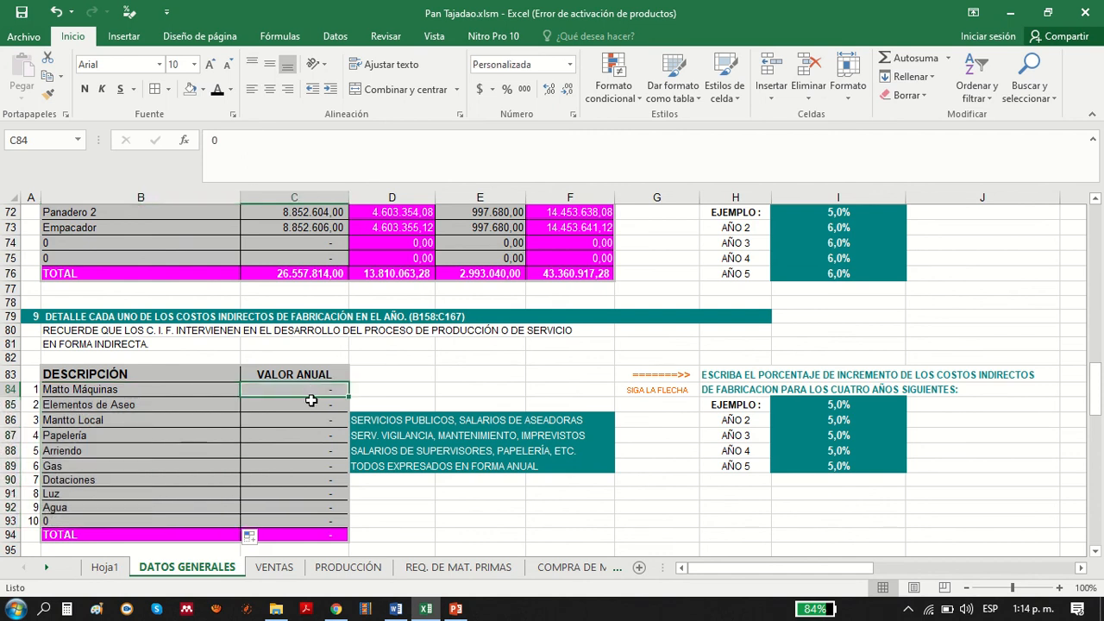
type("+")
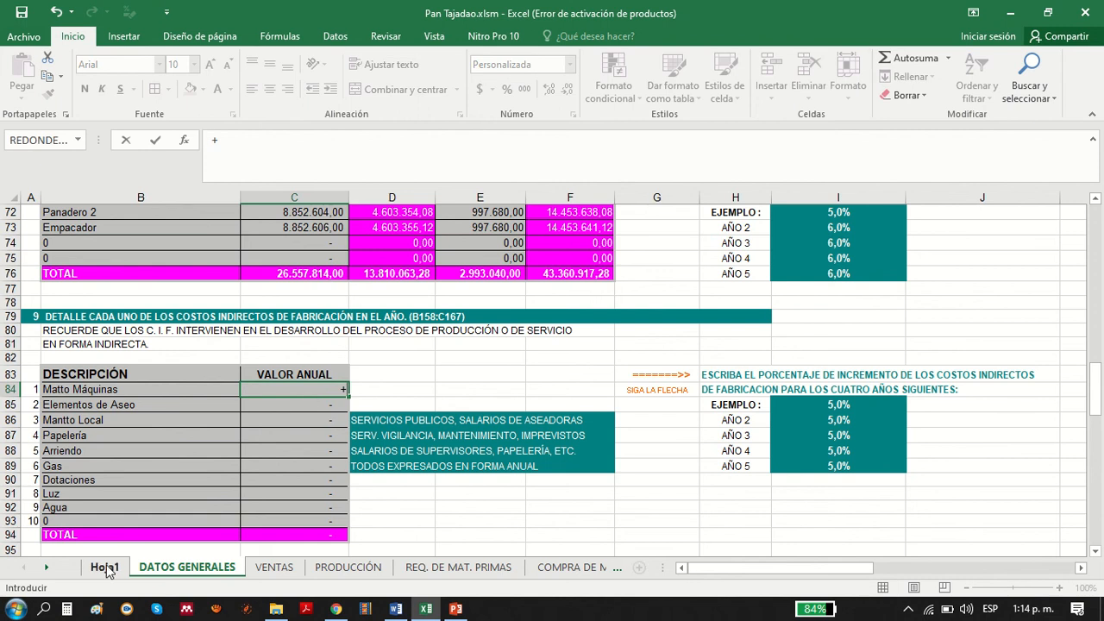
left_click(104, 567)
left_click(263, 397)
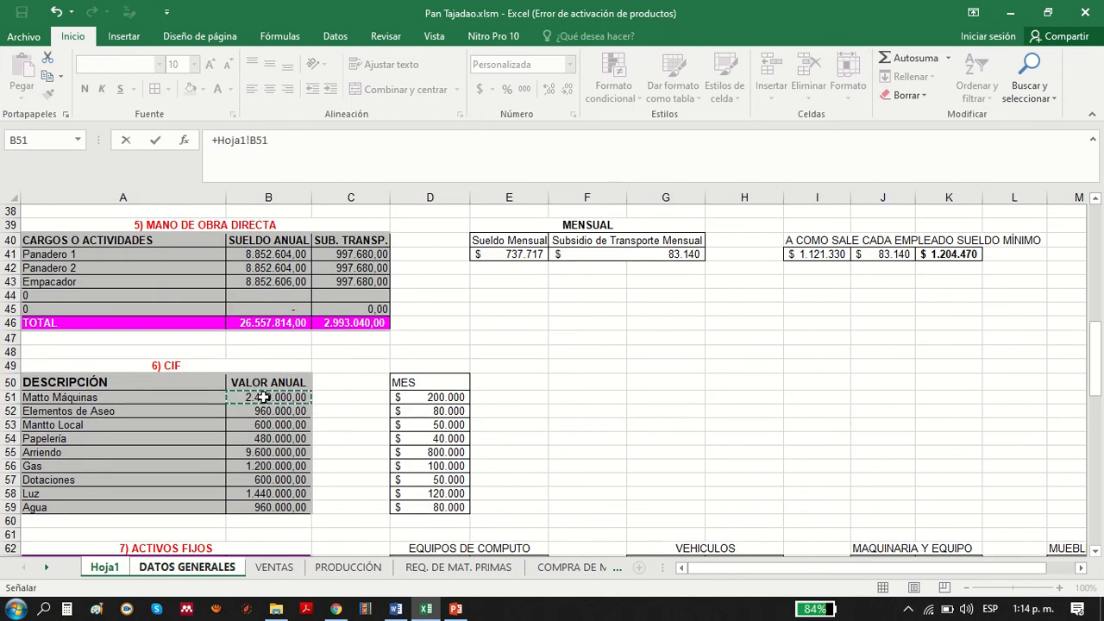
key("Return")
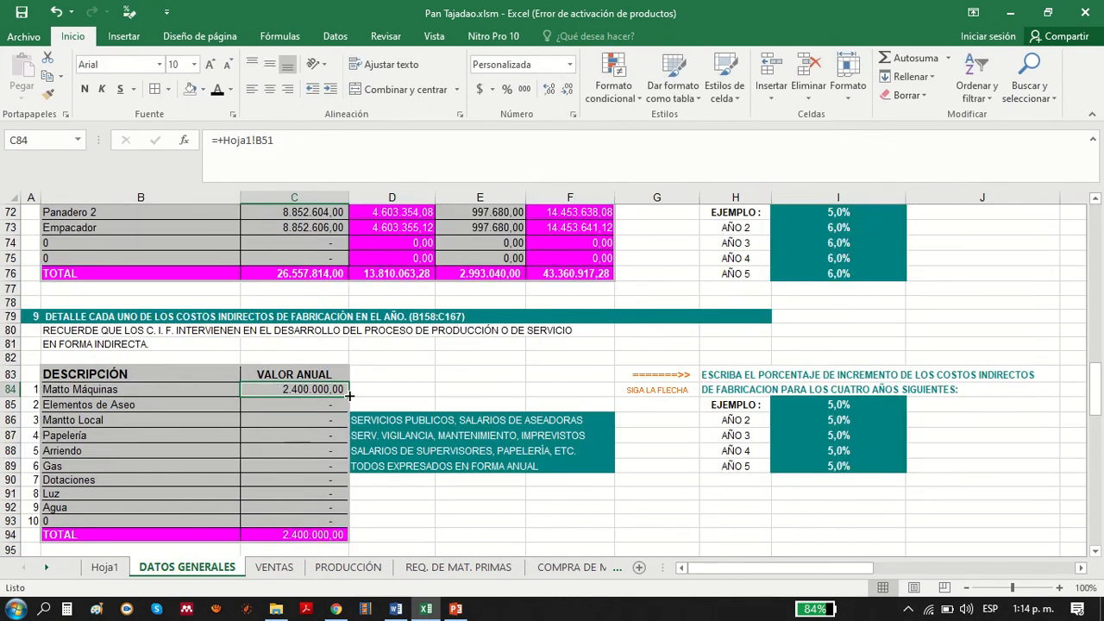
left_click_drag(348, 394, 347, 522)
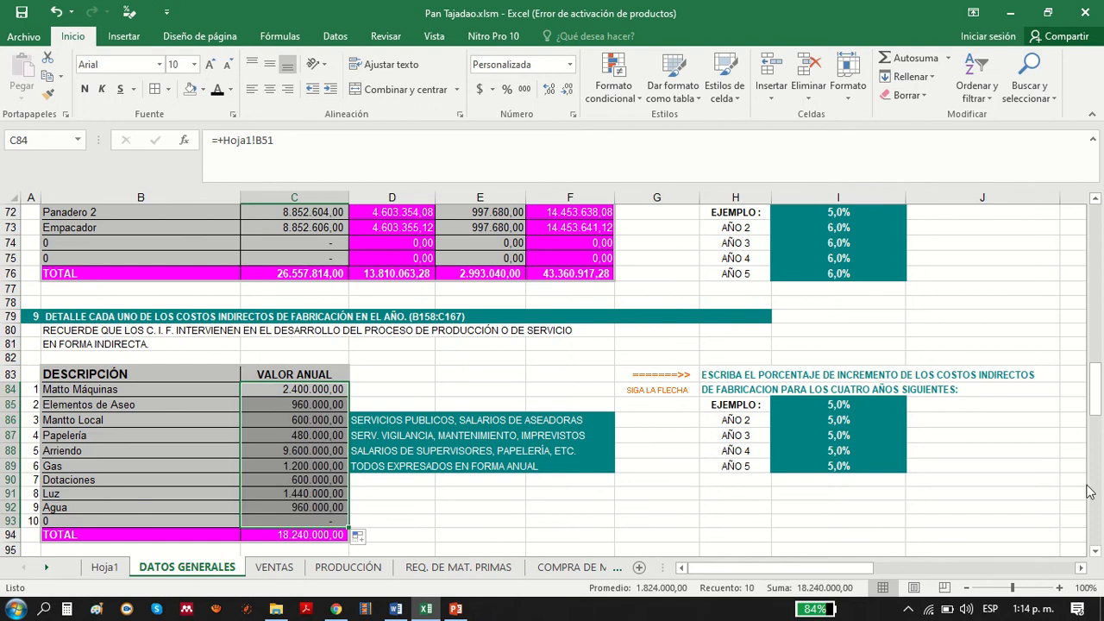
- Link the first EQUIPOS DE COMPUTO description, F101, to Hoja1!D63 and fill the formula through F102
left_click_drag(1099, 413, 1099, 461)
left_click(563, 355)
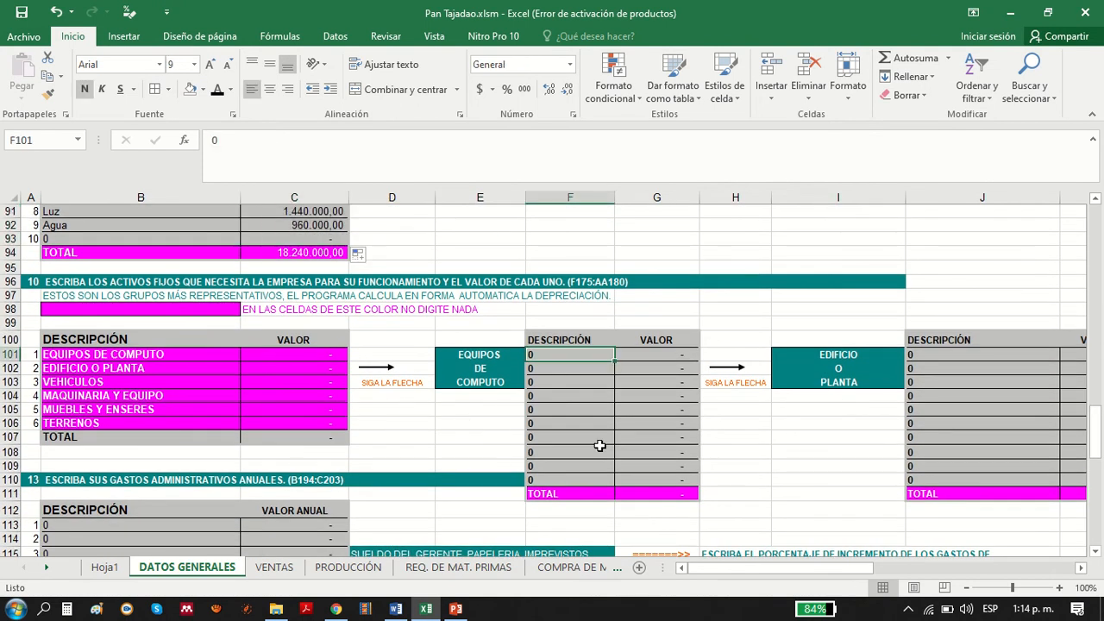
type("+")
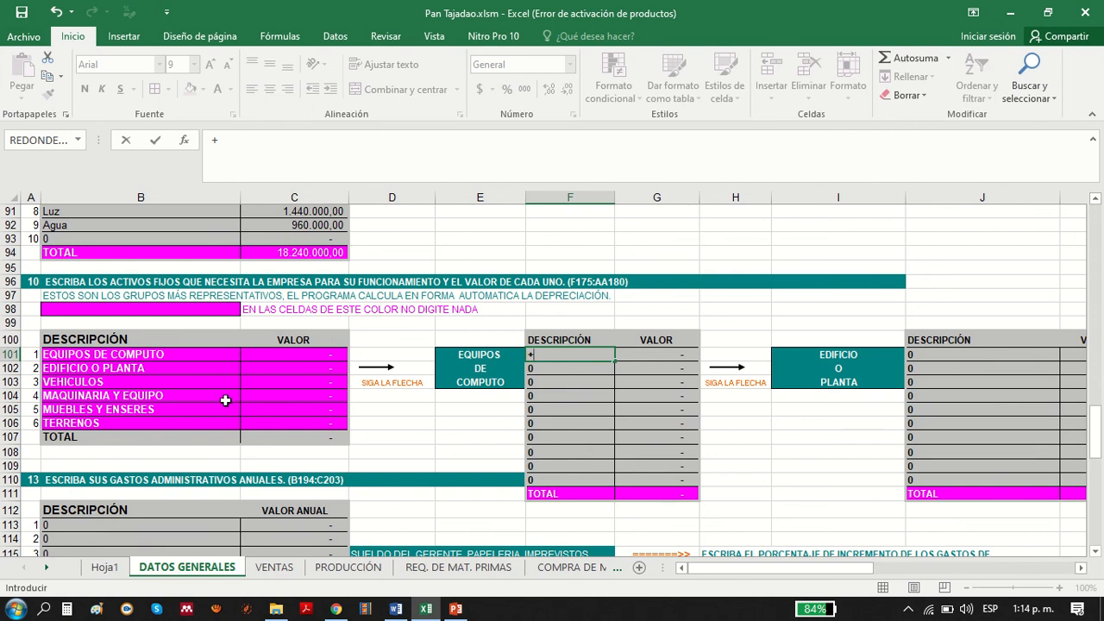
left_click(105, 569)
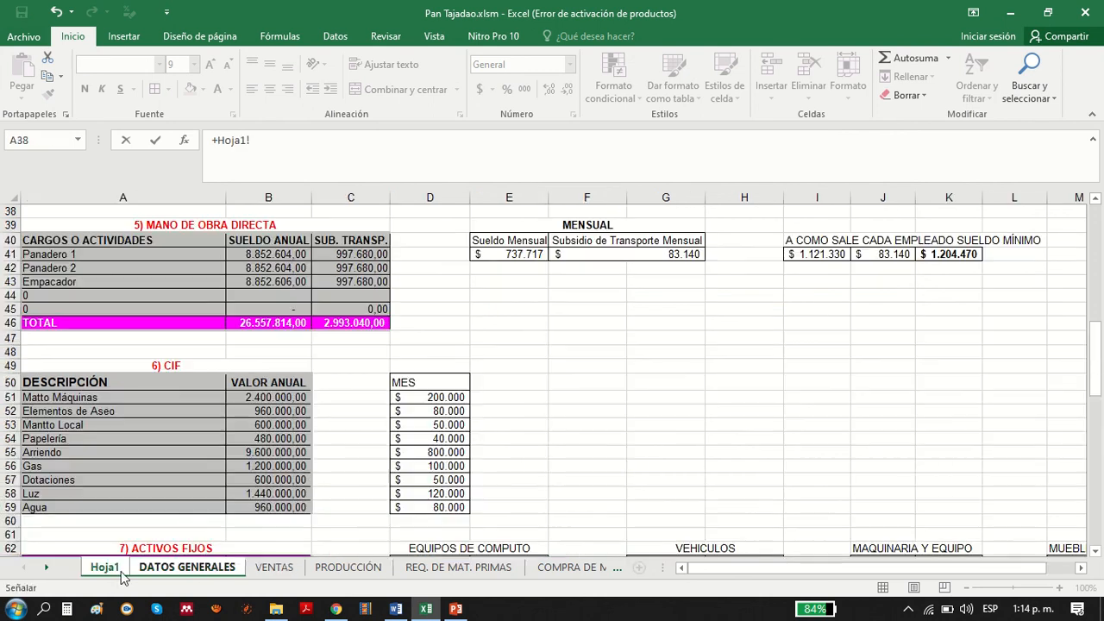
scroll(1099, 539, "down", 3)
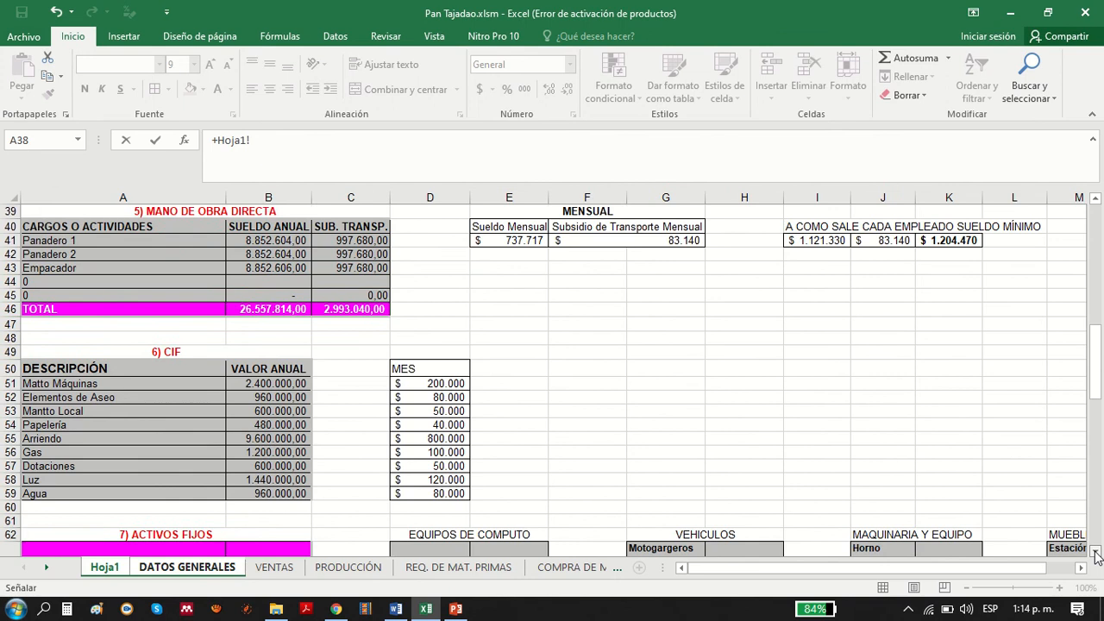
left_click(422, 449)
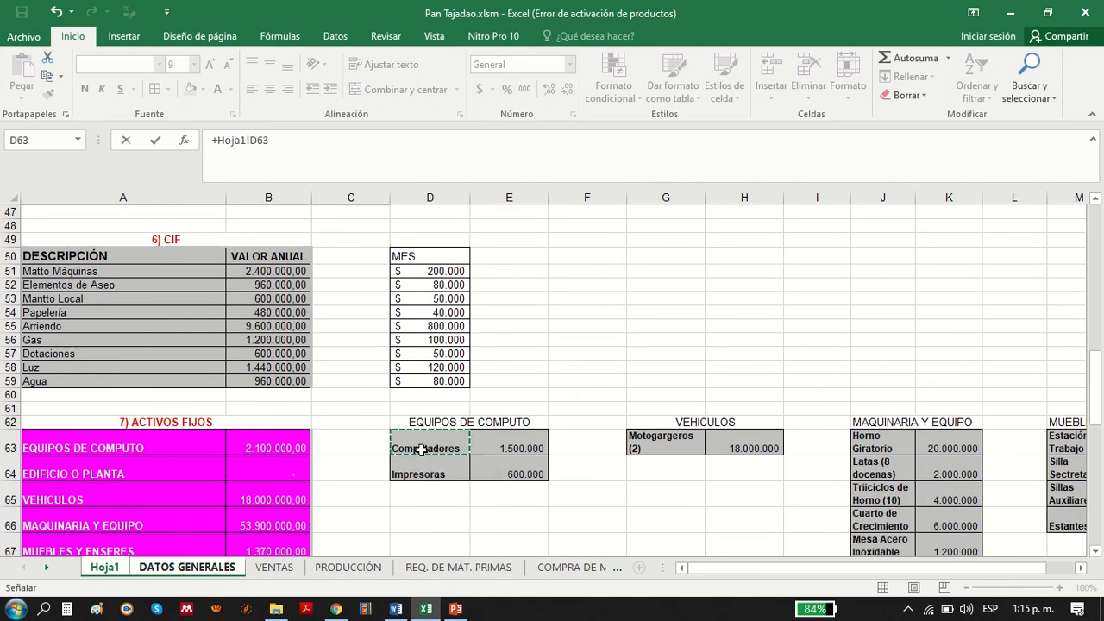
key("Return")
left_click(563, 356)
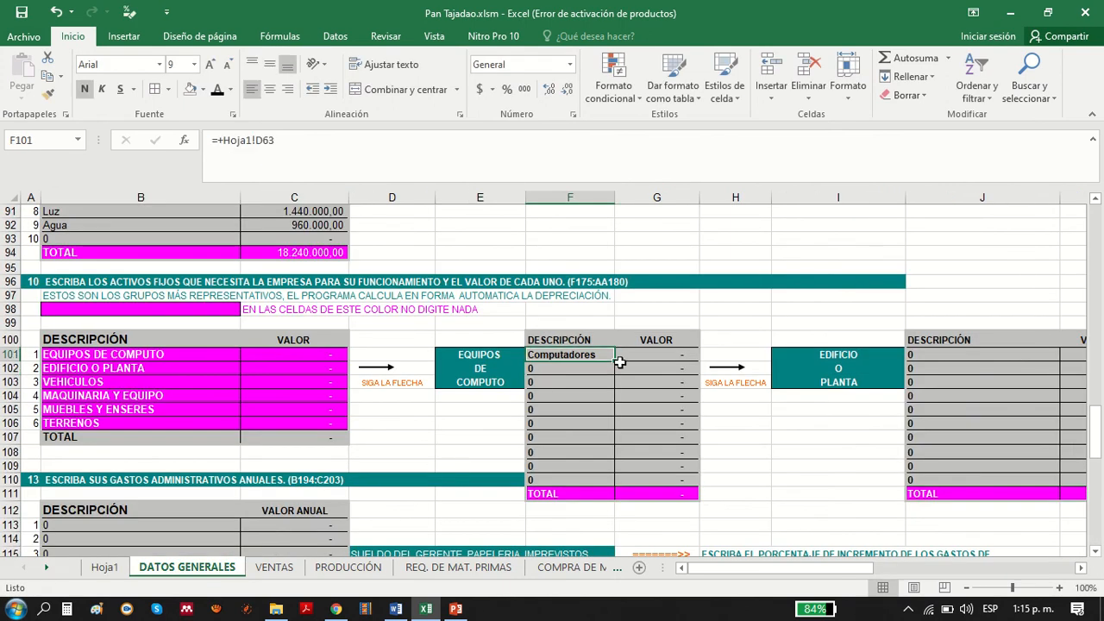
left_click_drag(618, 363, 618, 374)
- Link the first EQUIPOS DE COMPUTO VALOR cell, G101, to Hoja1!E63 and fill the formula through G102
left_click(646, 355)
type("+")
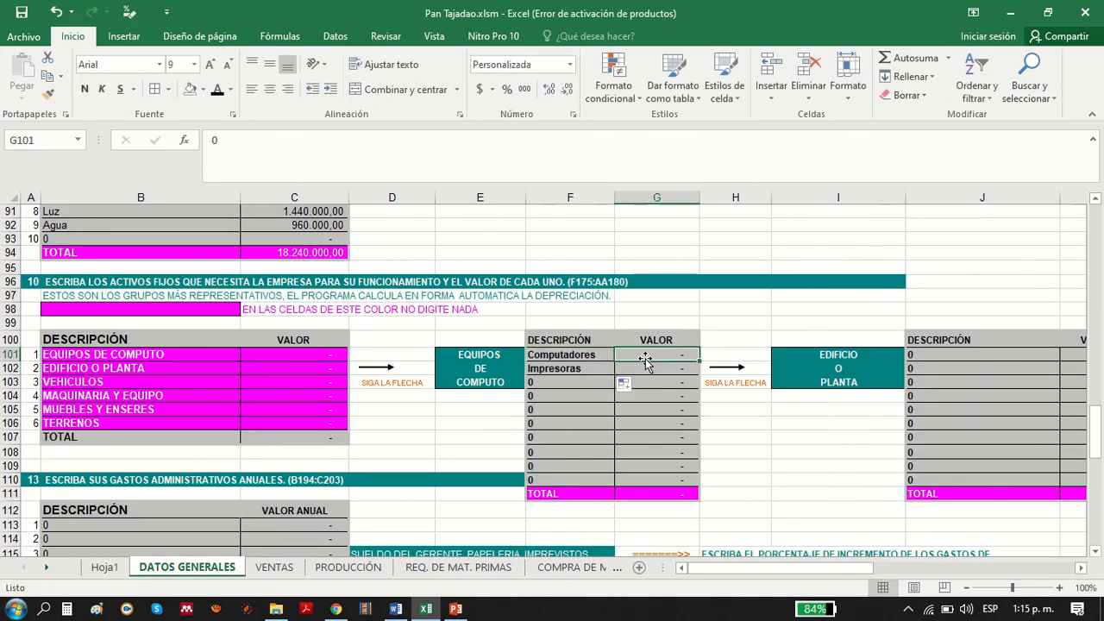
left_click(104, 566)
left_click(508, 448)
key("Return")
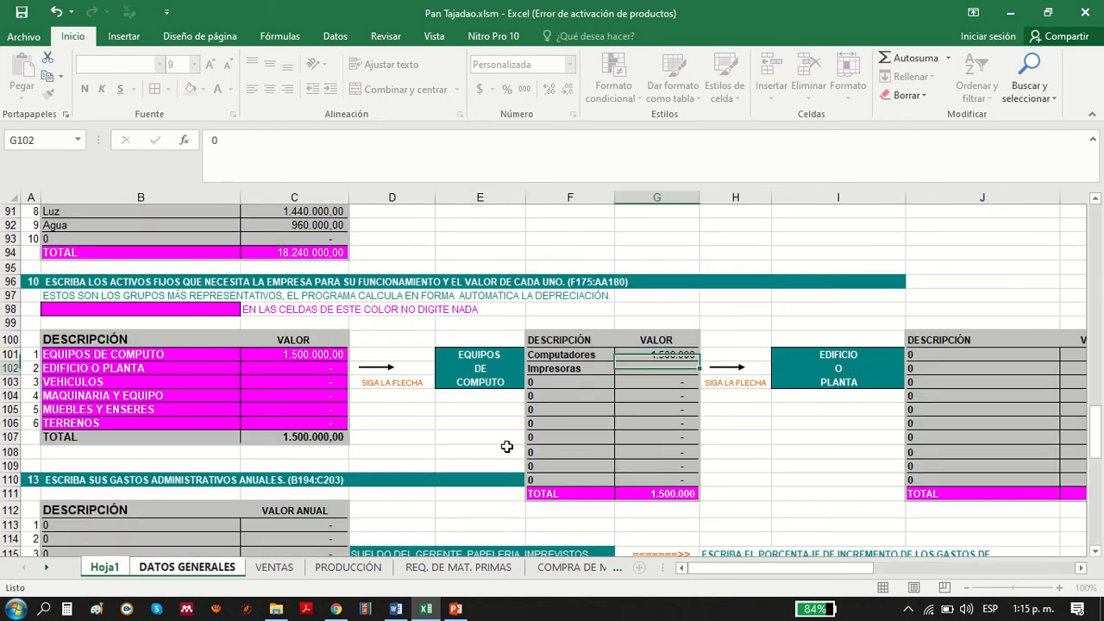
left_click(652, 354)
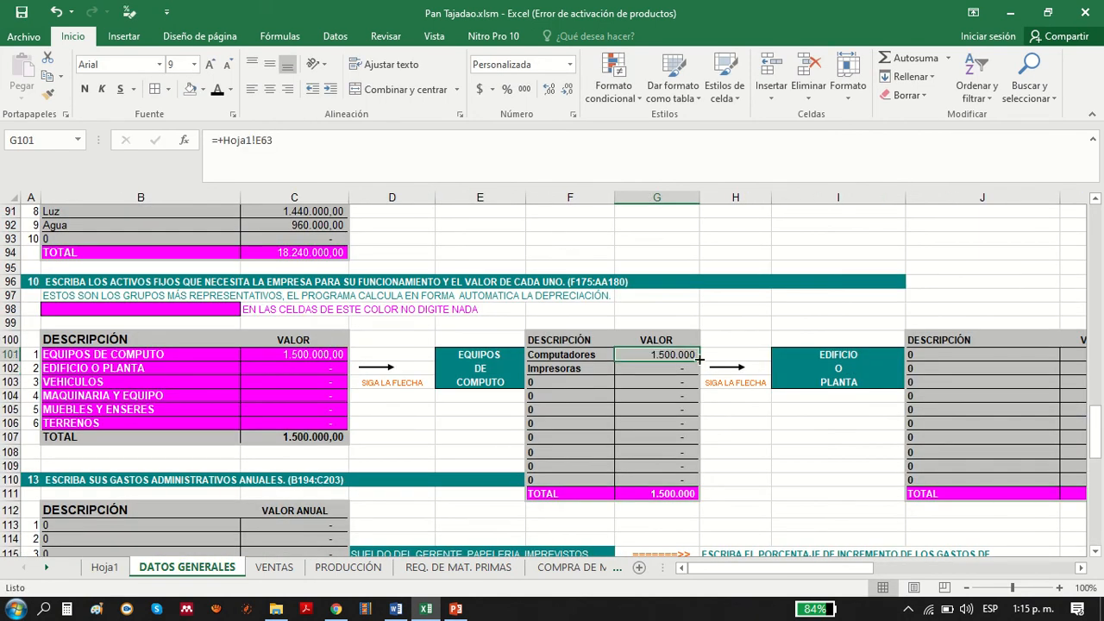
left_click_drag(699, 359, 698, 373)
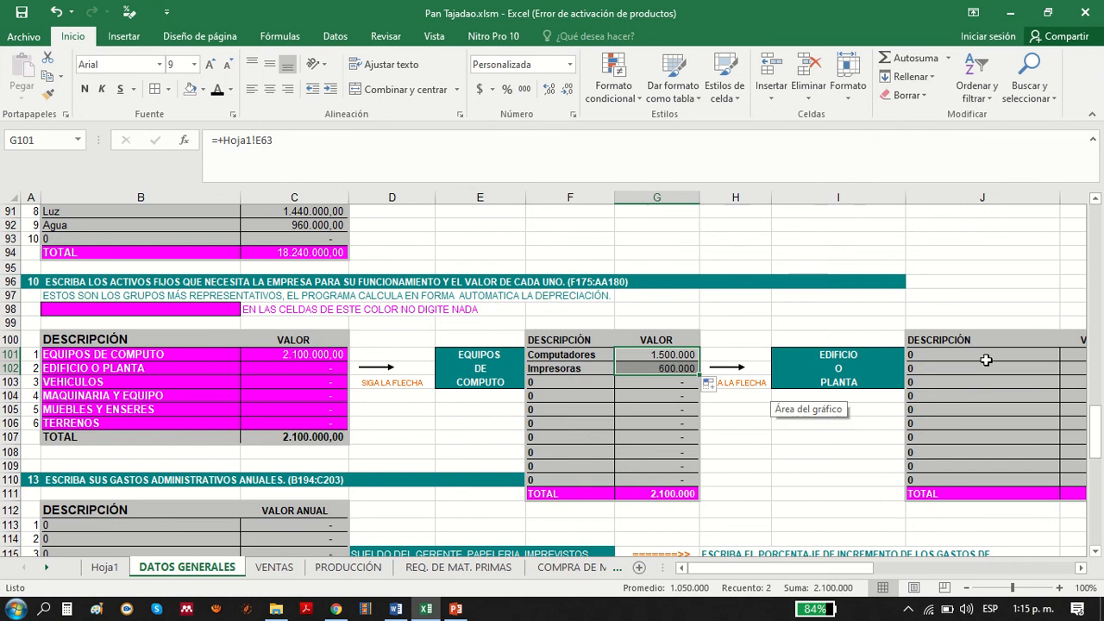
- Link the first VEHICULOS description, N101, to Hoja1!G63
left_click(1080, 569)
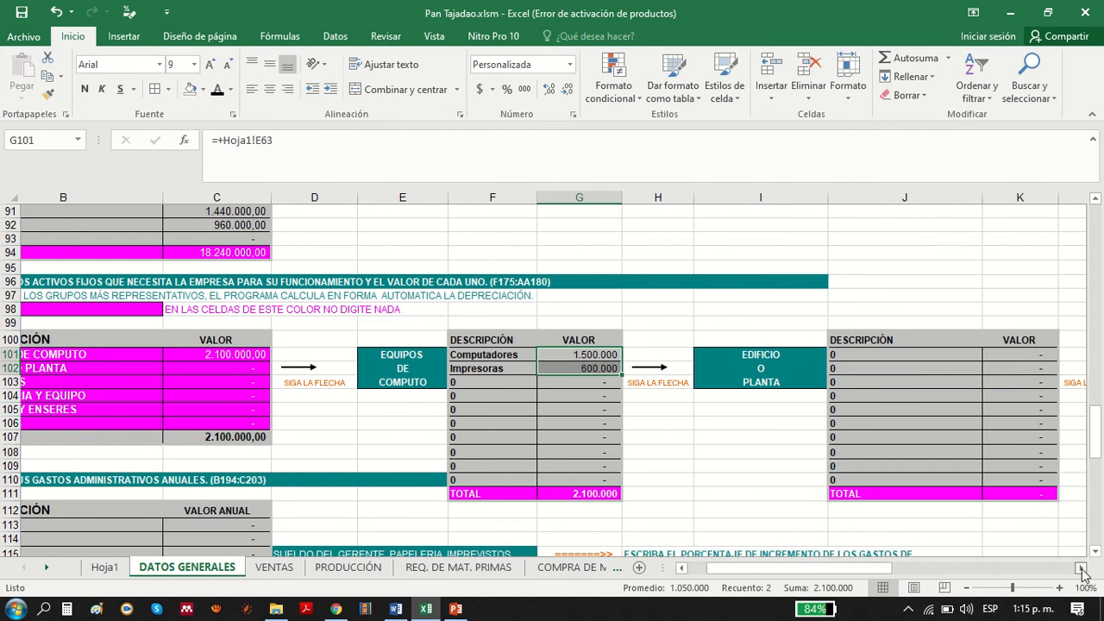
left_click(653, 355)
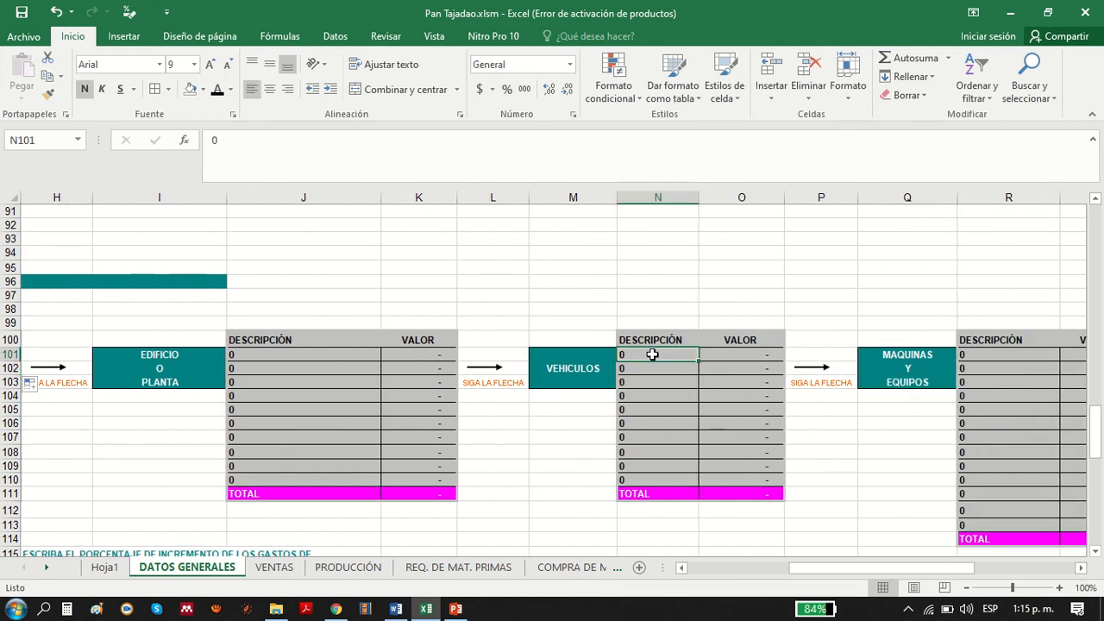
type("+")
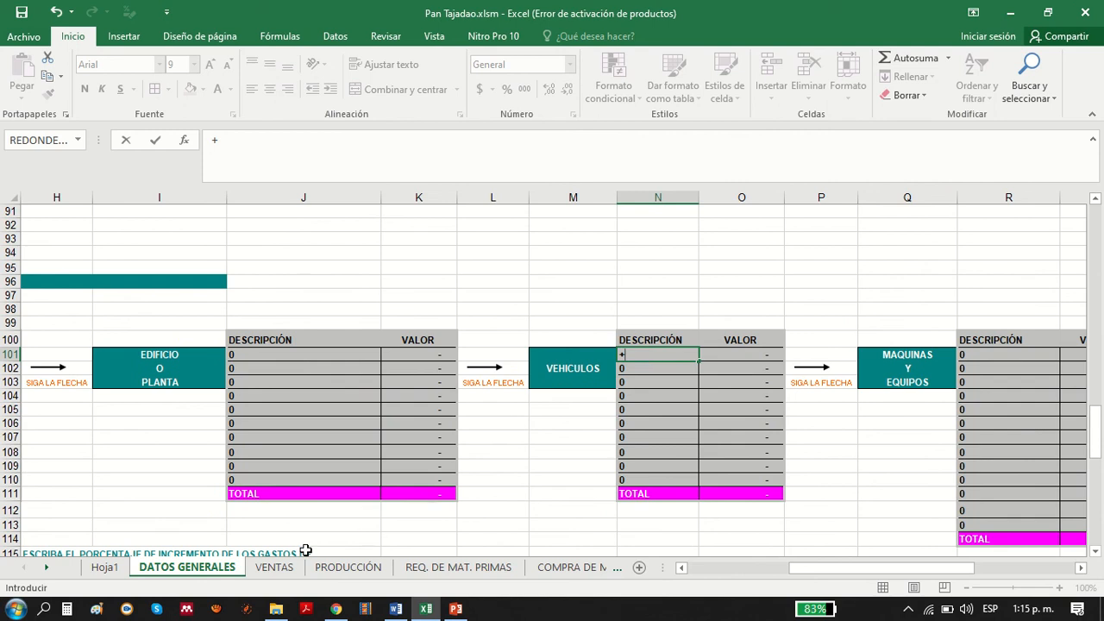
left_click(104, 567)
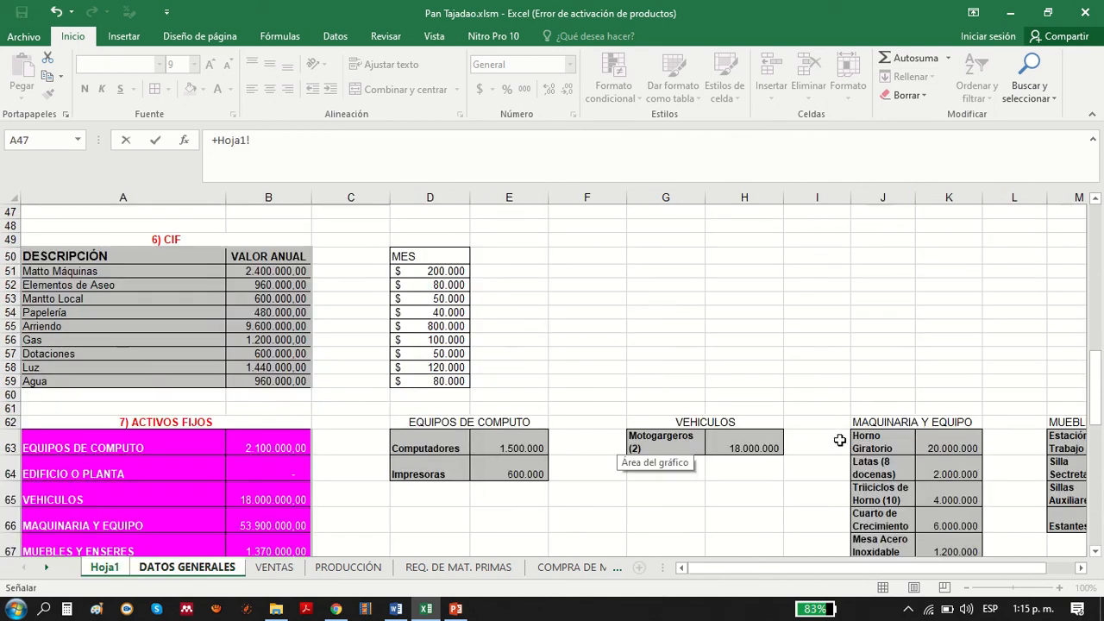
left_click(669, 446)
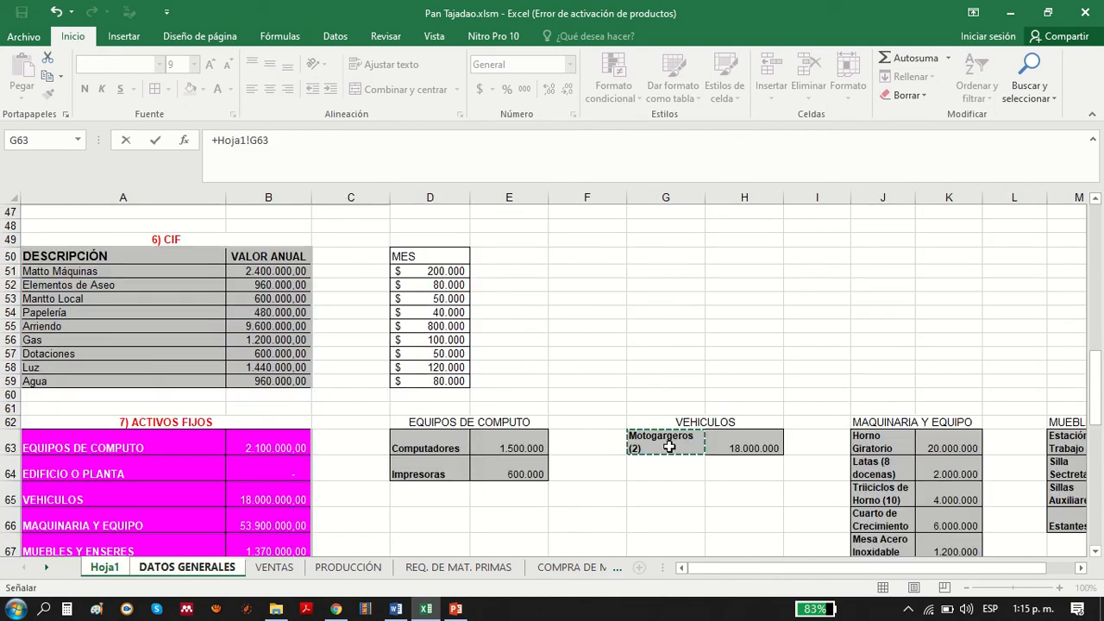
key("Return")
- Link the first VEHICULOS VALOR cell, O101, to Hoja1!H63
left_click(744, 355)
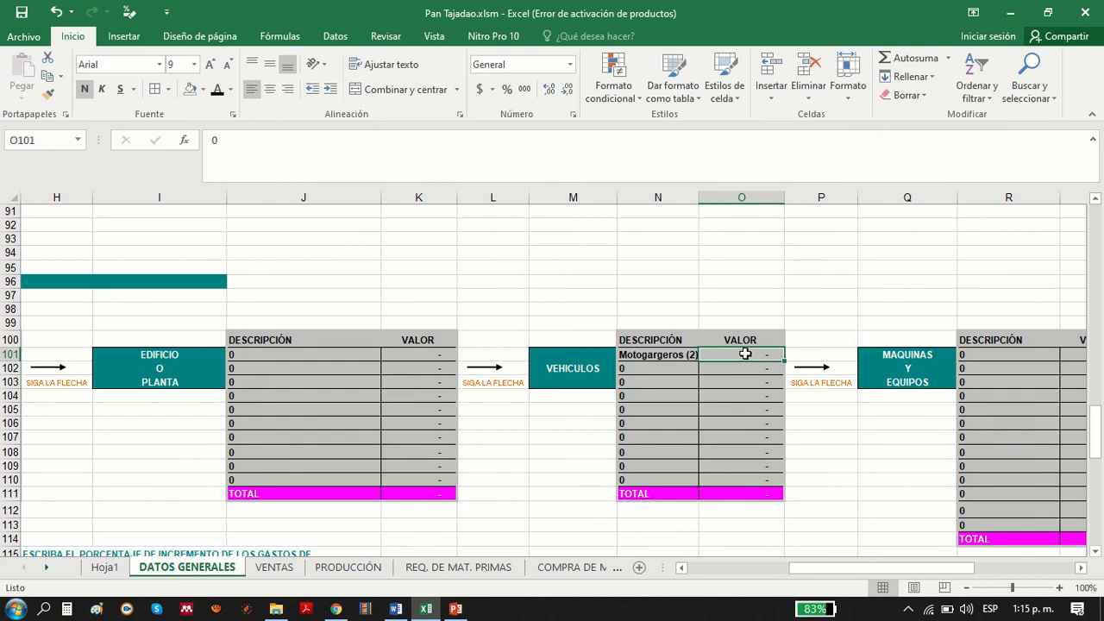
type("+")
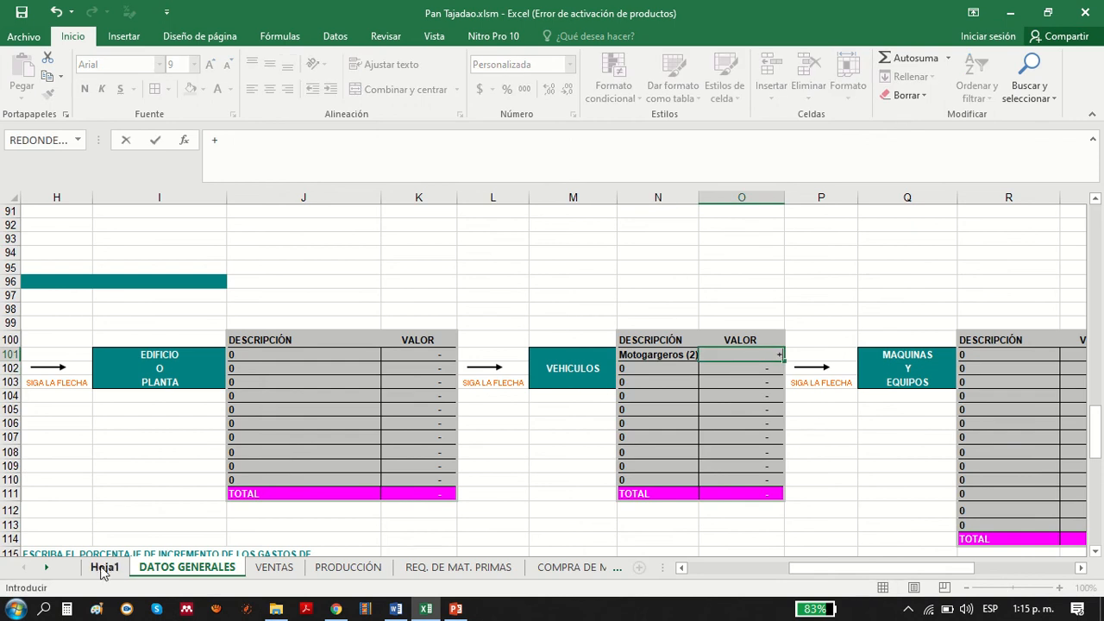
left_click(102, 569)
left_click(744, 443)
key("Return")
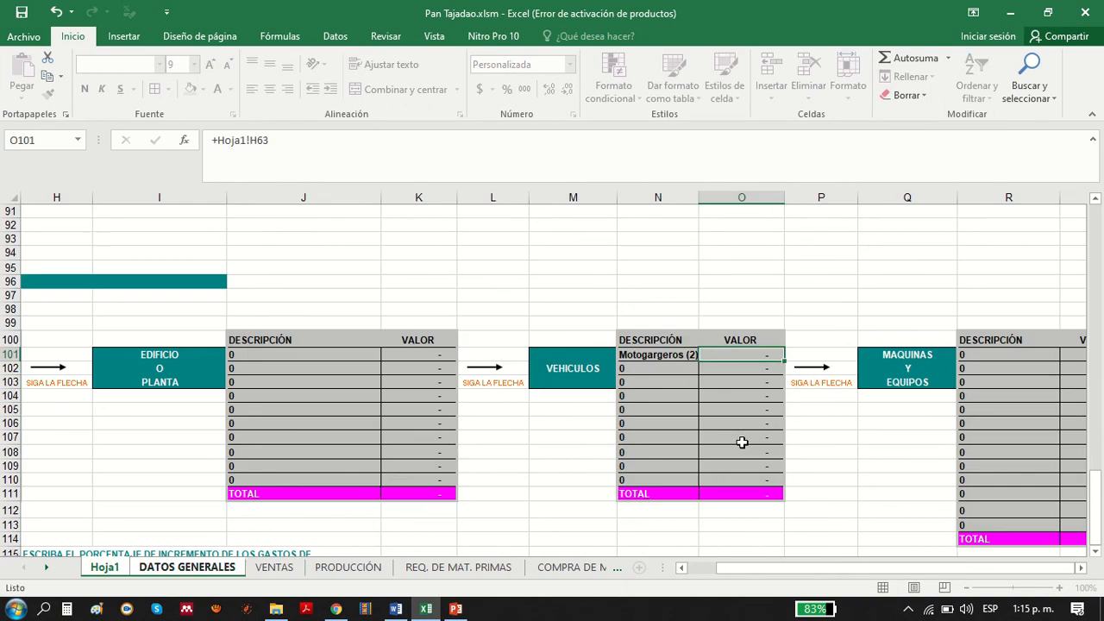
- Link the first MAQUINAS Y EQUIPOS description, R101, to Hoja1!J63 and fill the formula through R113
left_click(1081, 568)
left_click(565, 355)
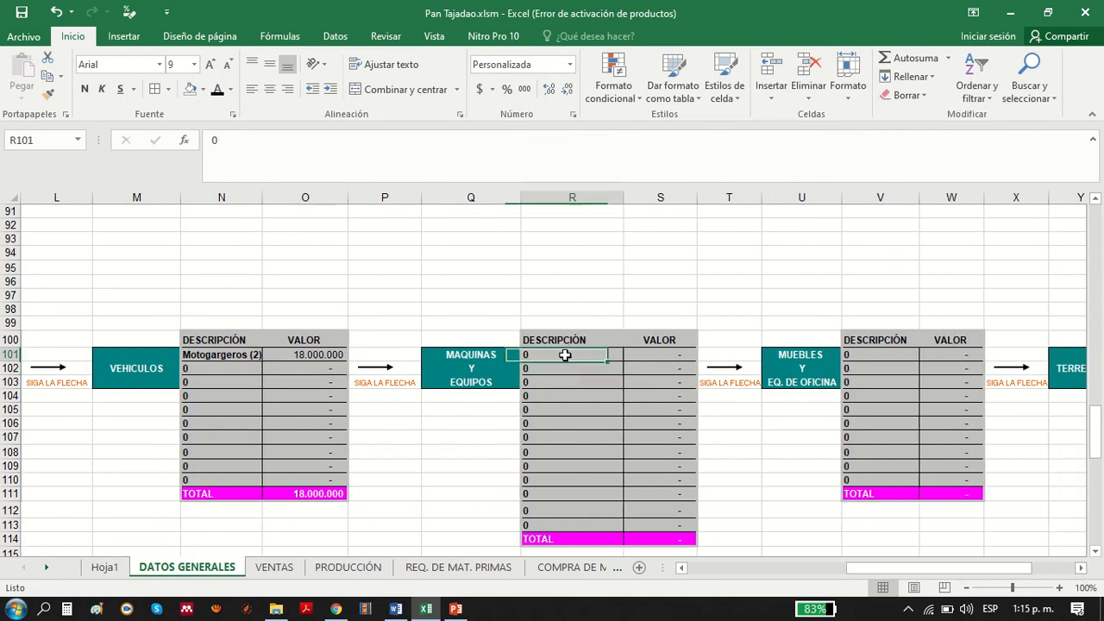
type("+")
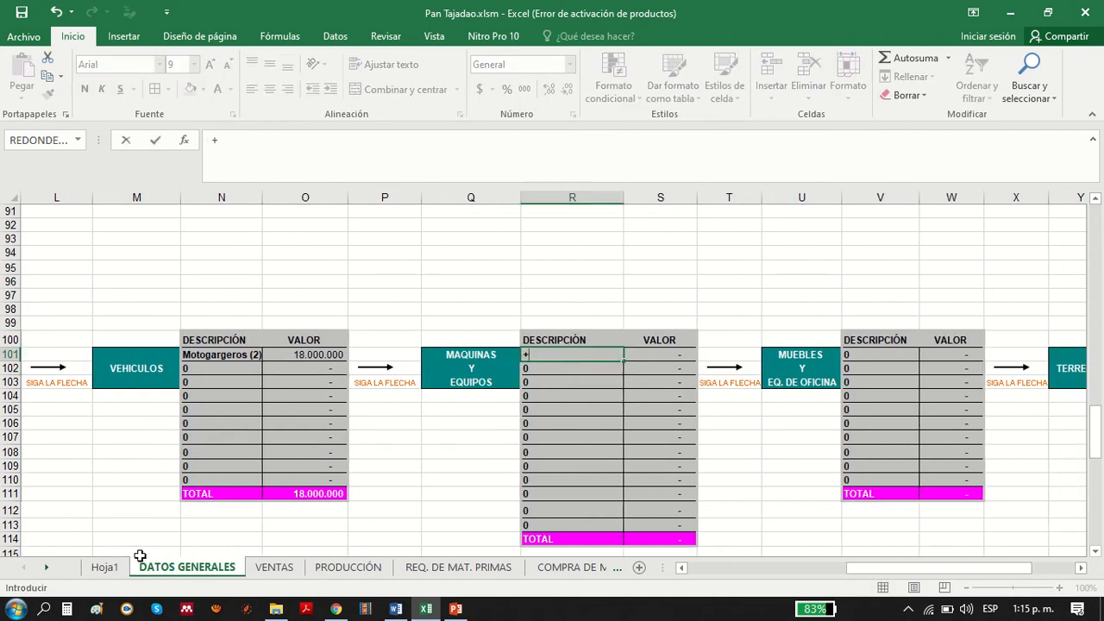
left_click(104, 566)
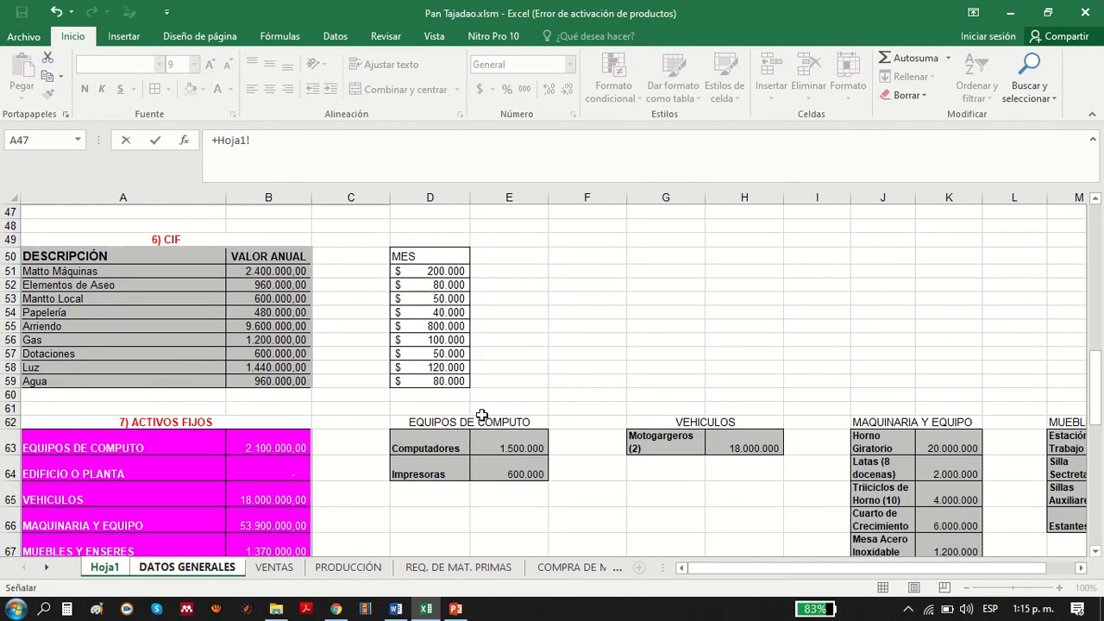
left_click(877, 440)
key("Return")
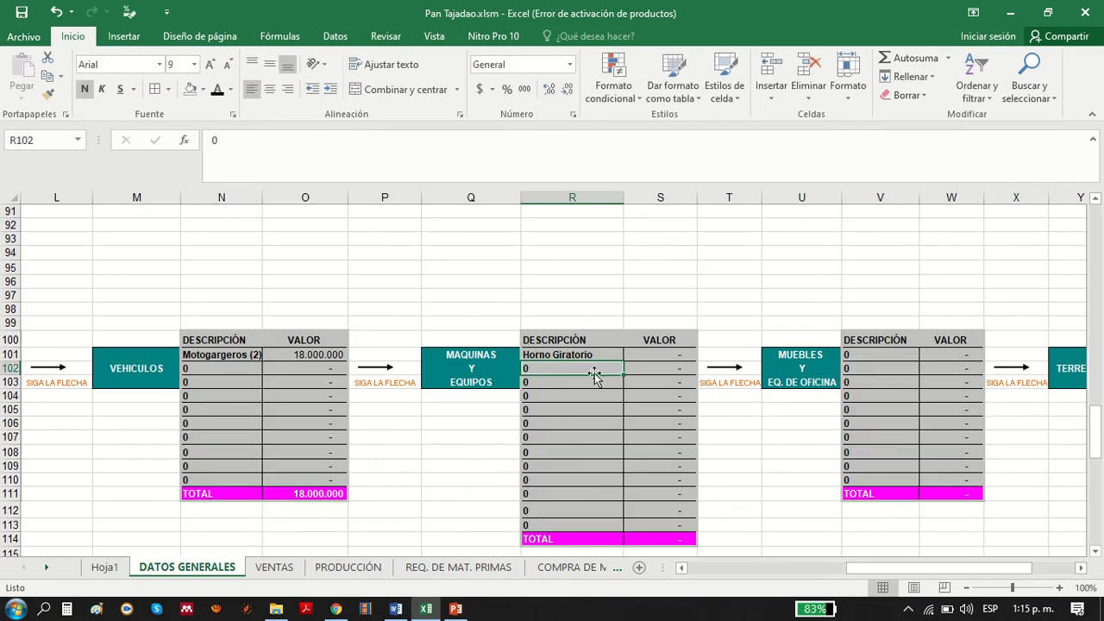
left_click(597, 355)
left_click_drag(623, 362, 587, 527)
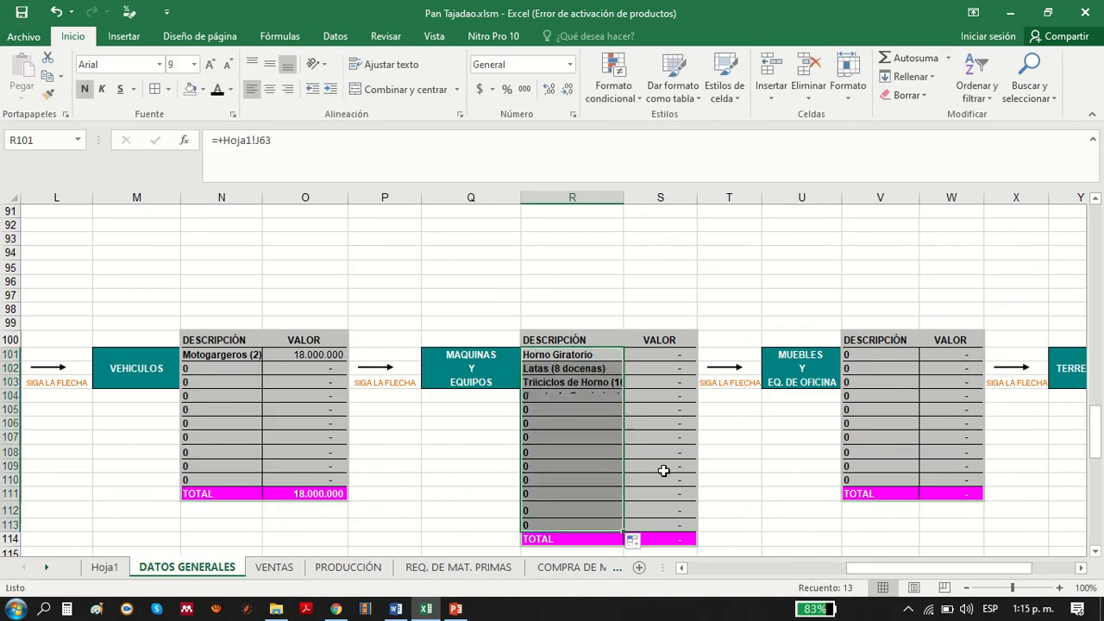
- Link the first MAQUINAS Y EQUIPOS VALOR cell, S101, to Hoja1!K63 and fill the formula through S113
left_click(679, 356)
type("+")
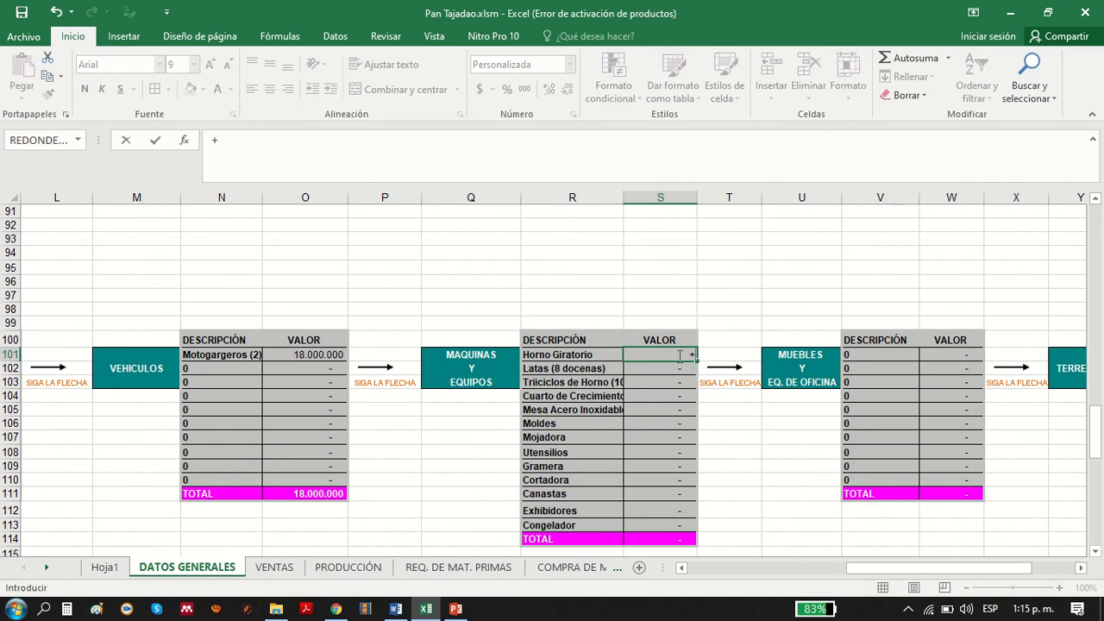
left_click(104, 568)
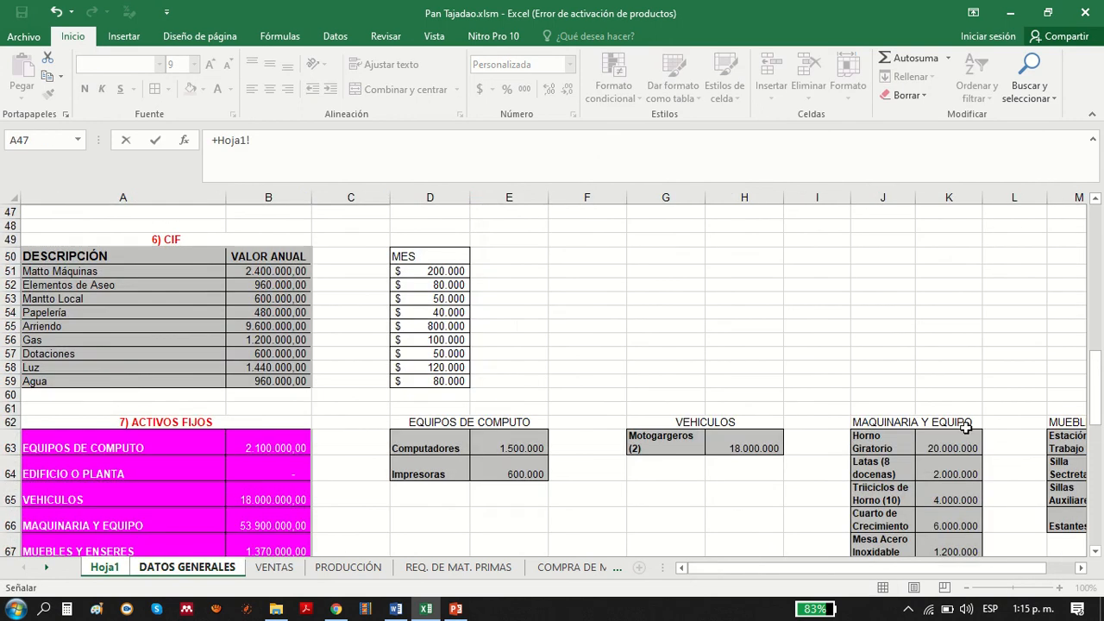
left_click(1080, 567)
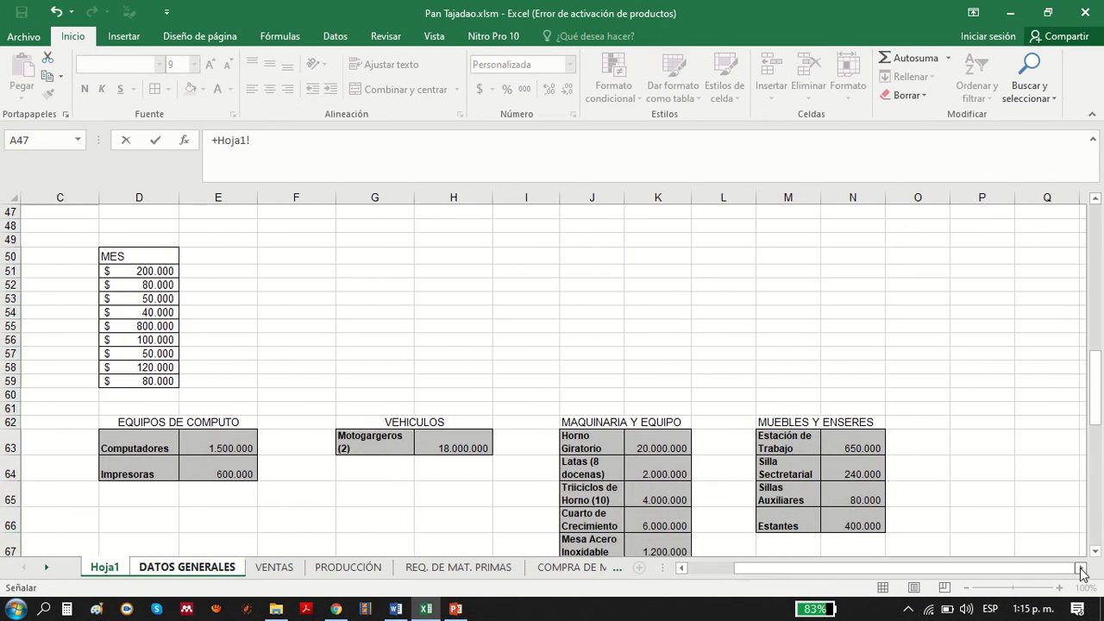
left_click(581, 448)
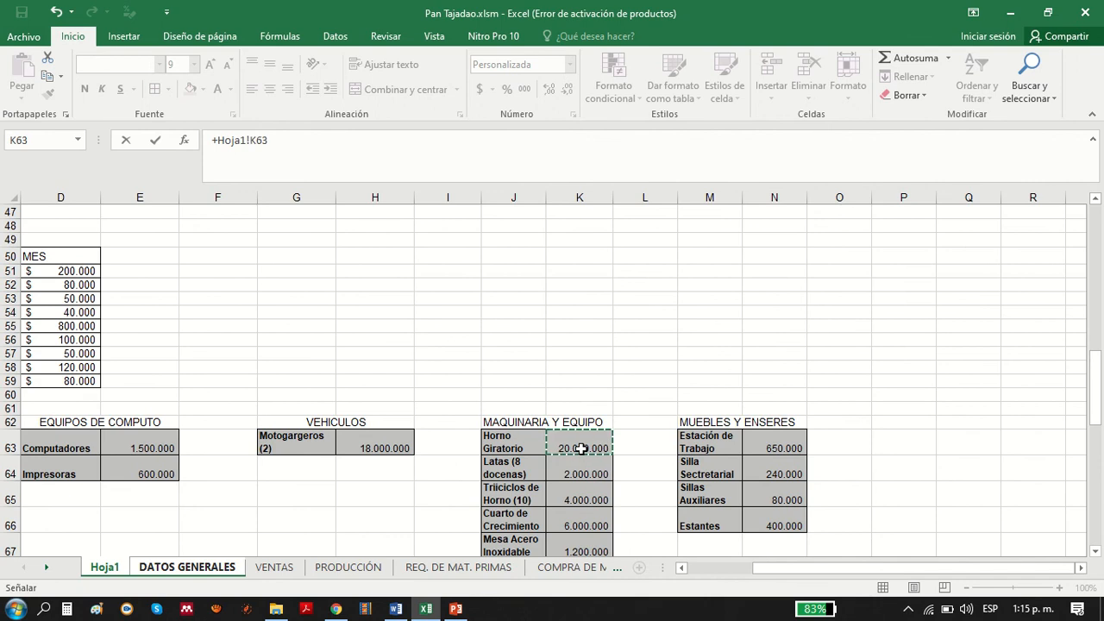
key("Return")
left_click(661, 354)
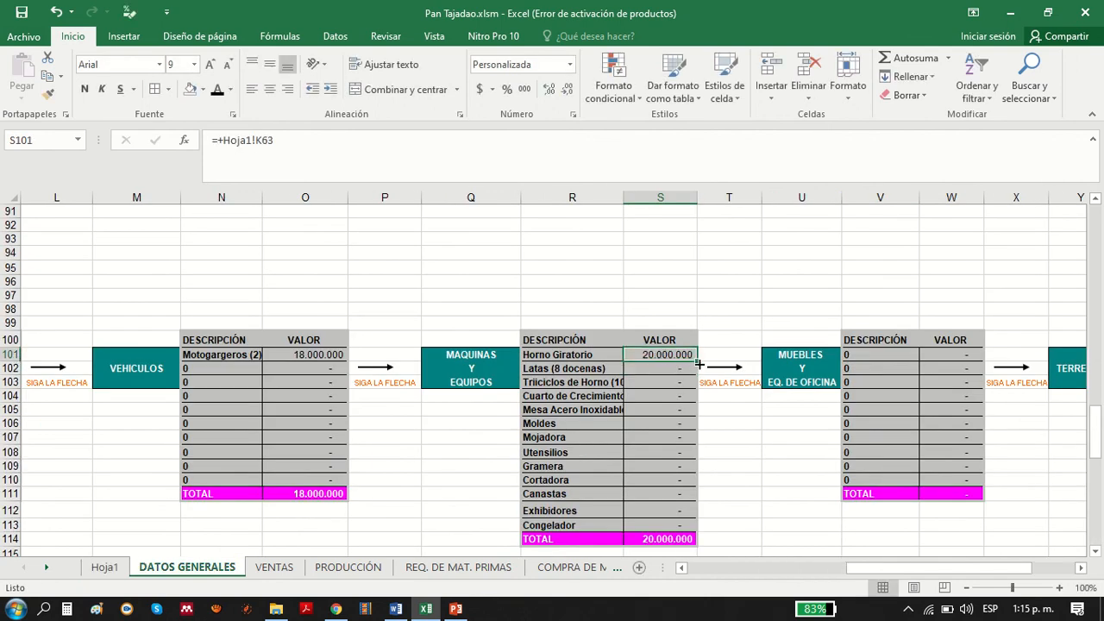
left_click_drag(696, 360, 681, 530)
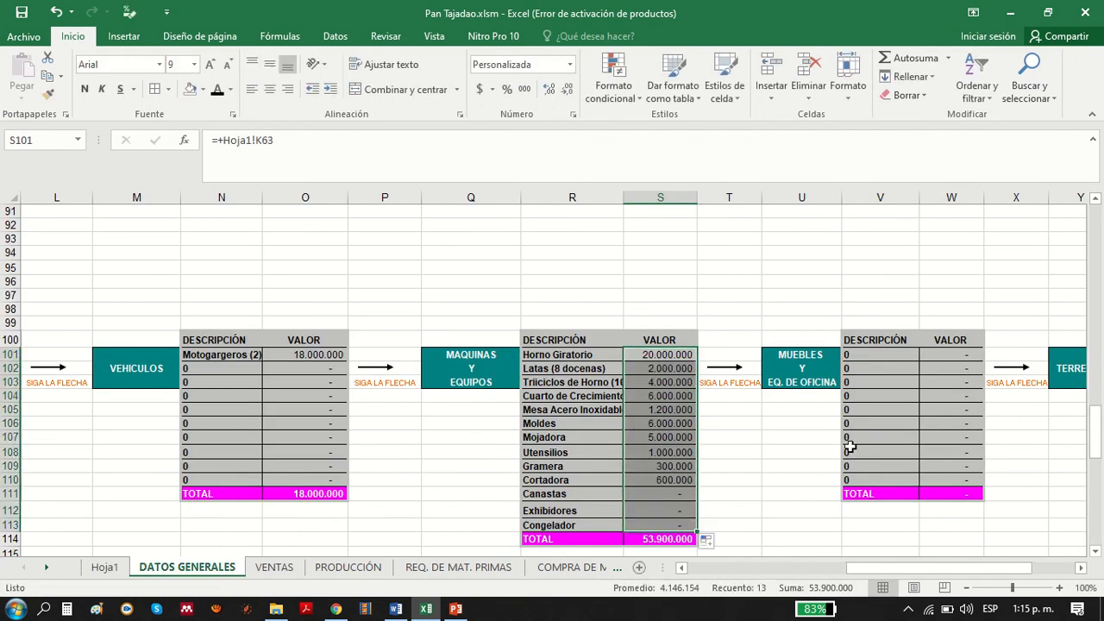
- Link the first MUEBLES Y EQ. DE OFICINA description, V101, to Hoja1!M63 and fill the formula through V110
left_click(881, 354)
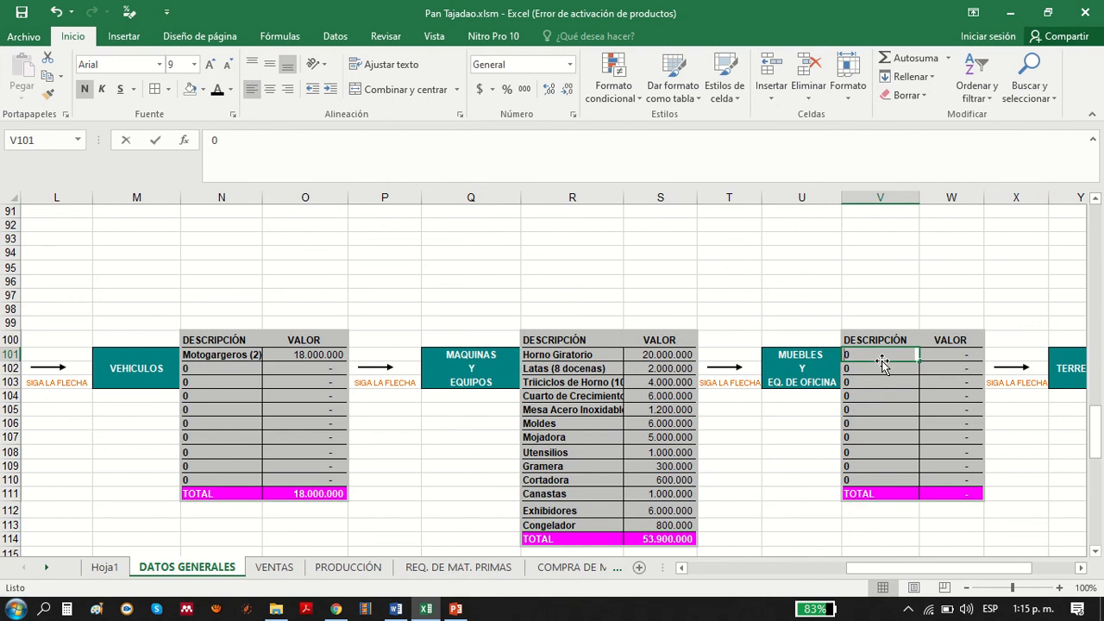
type("+")
left_click(104, 569)
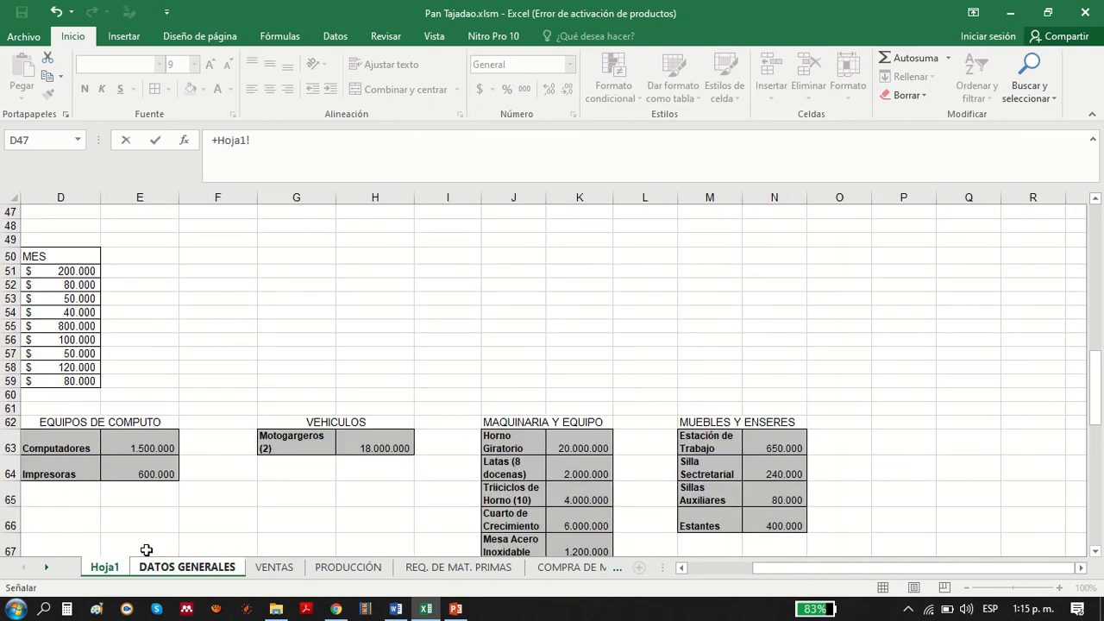
left_click(694, 443)
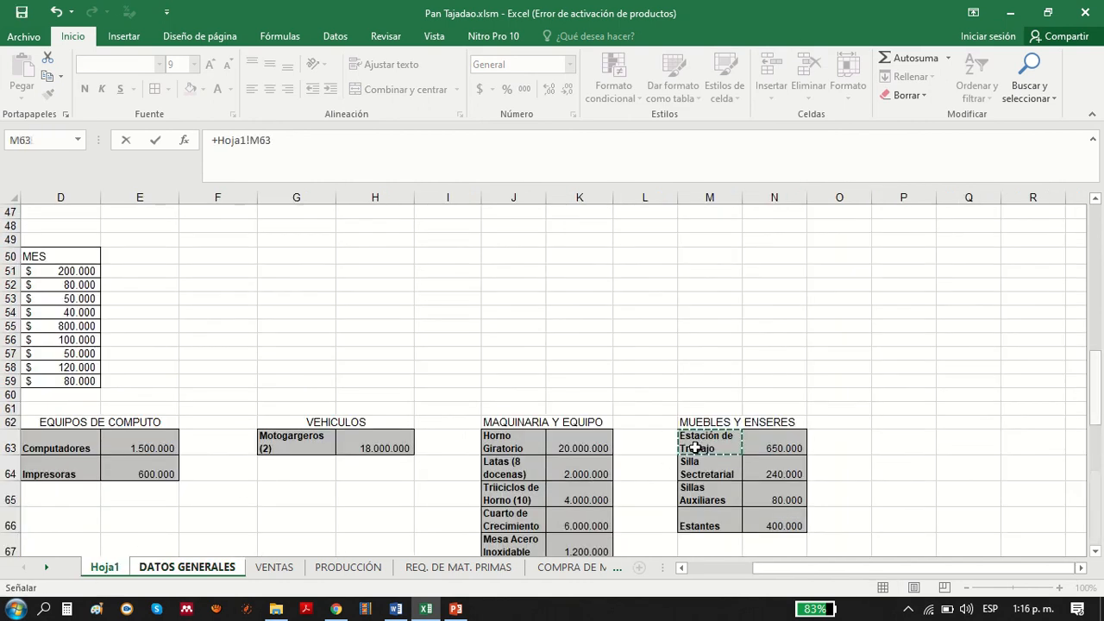
key("Return")
left_click(888, 356)
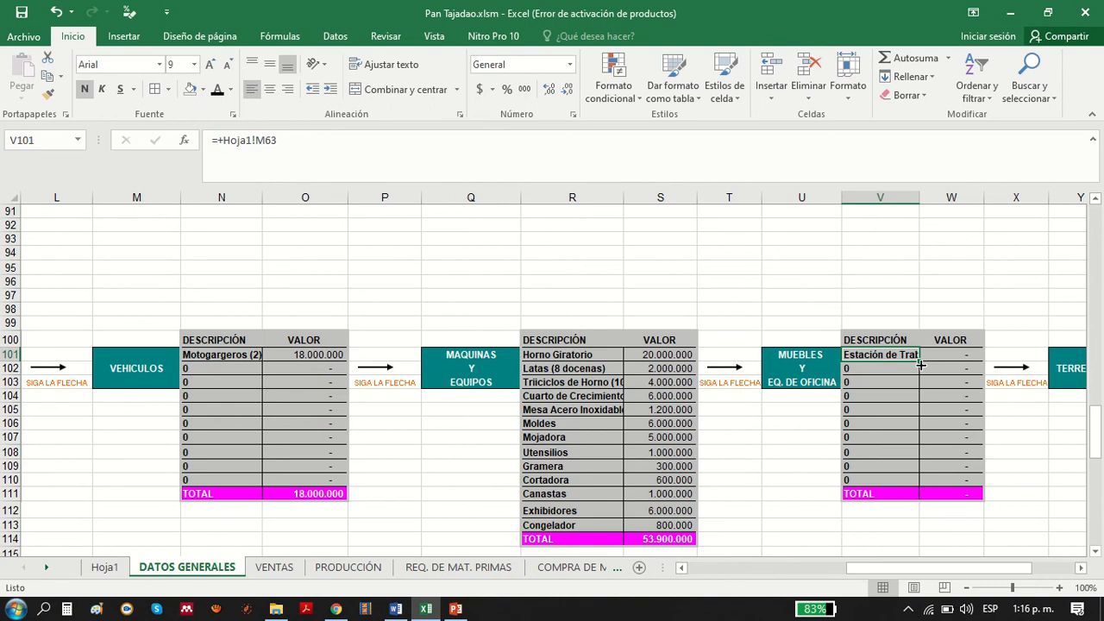
left_click_drag(921, 361, 918, 483)
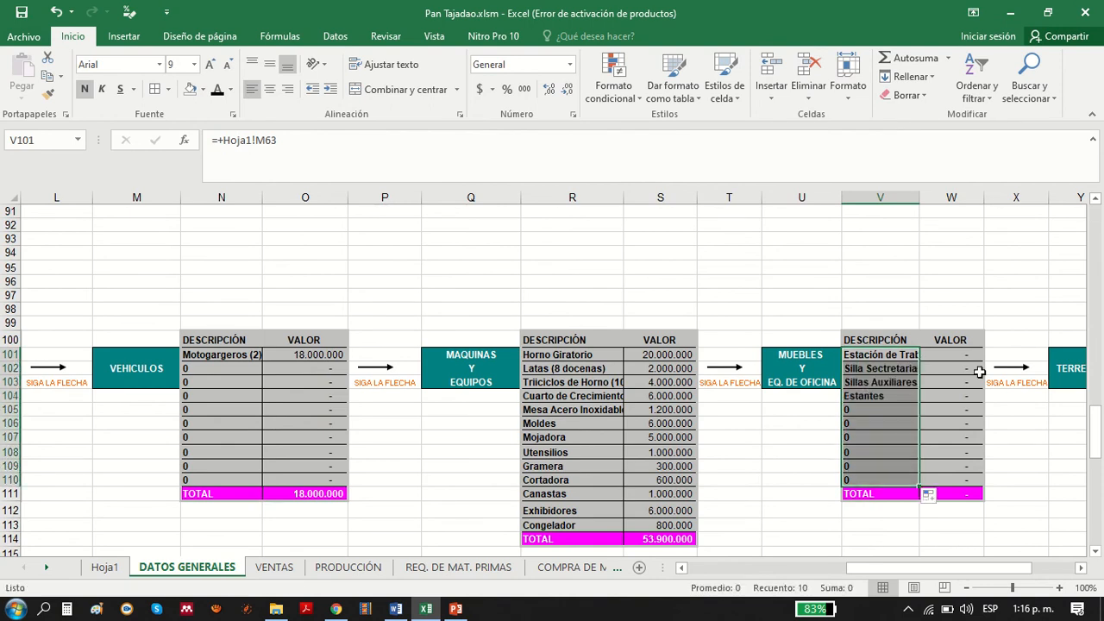
- Link the first MUEBLES Y EQ. DE OFICINA VALOR cell, W101, to Hoja1!N63 and fill the formula through W110
left_click(967, 354)
type("+")
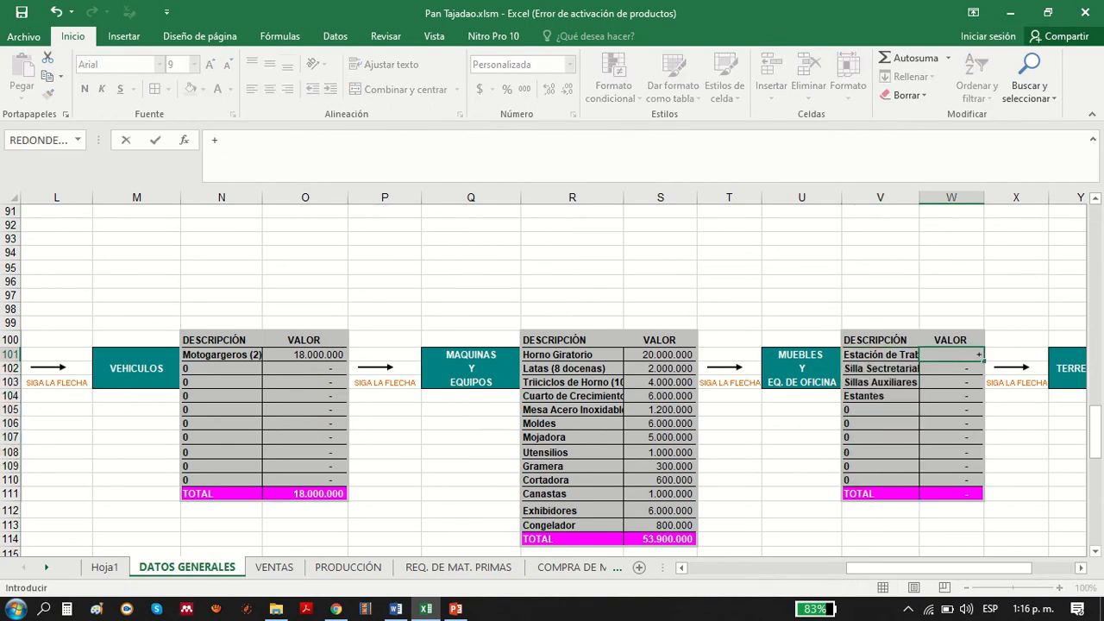
left_click(103, 567)
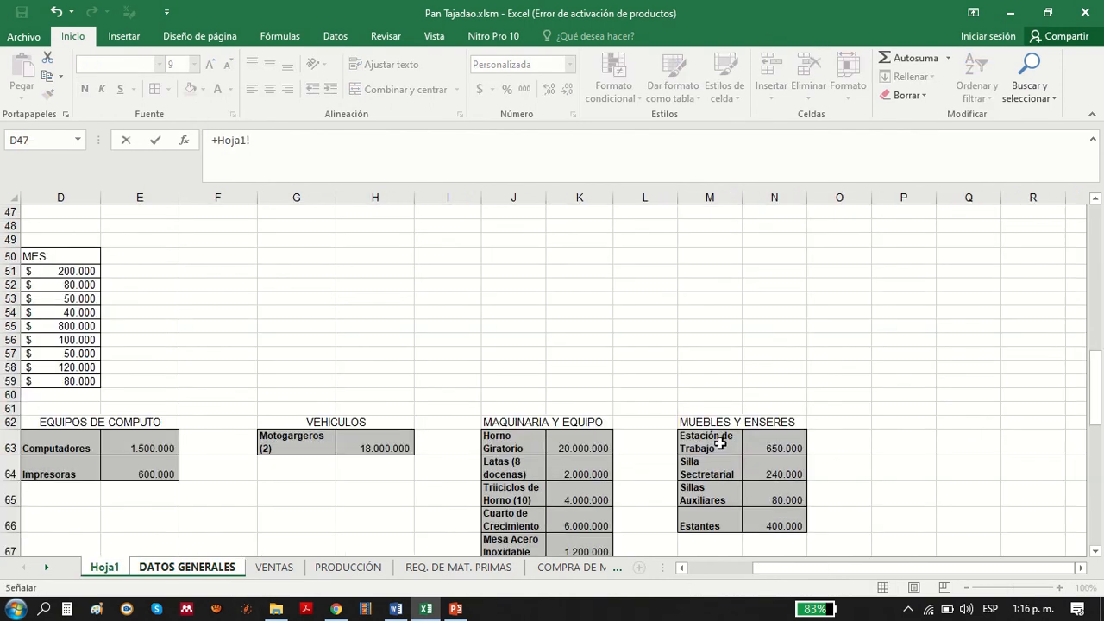
left_click(770, 444)
key("Return")
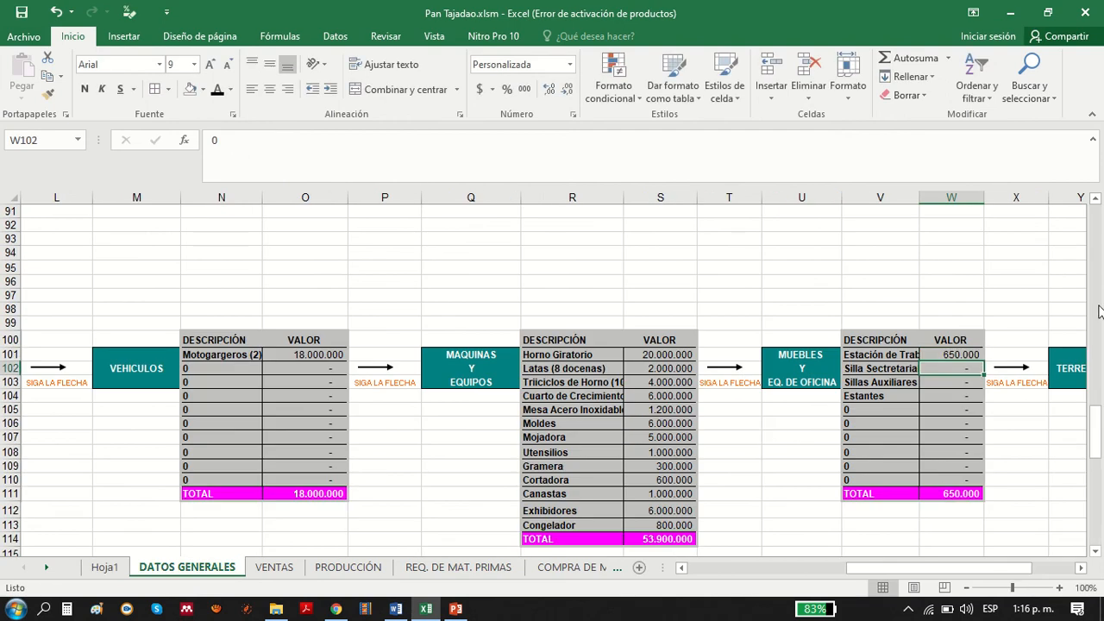
left_click(952, 354)
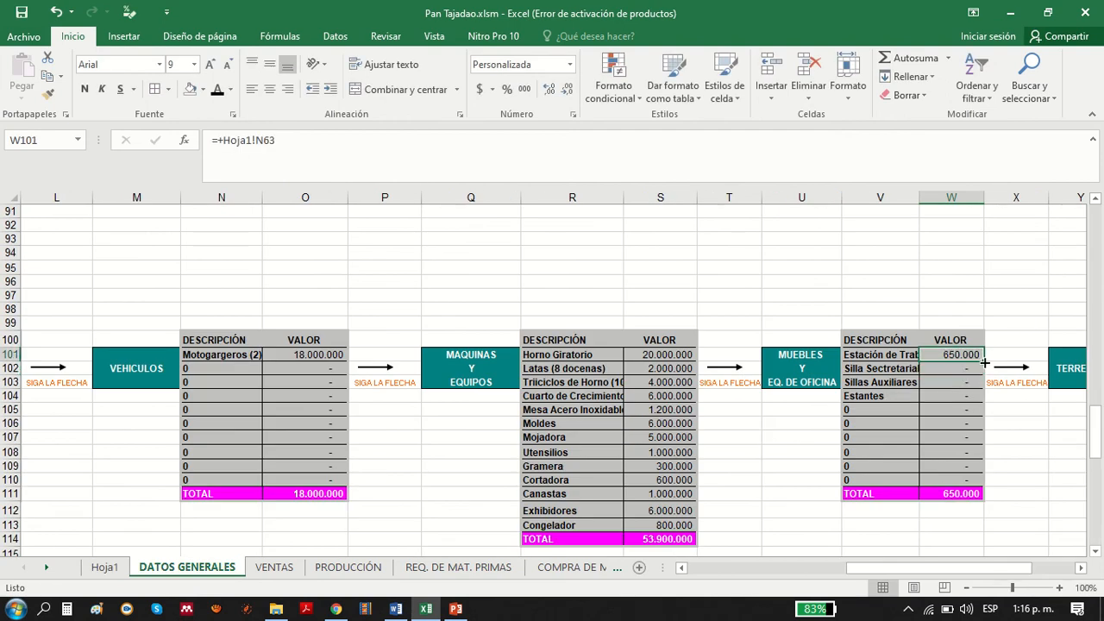
left_click_drag(984, 362, 983, 485)
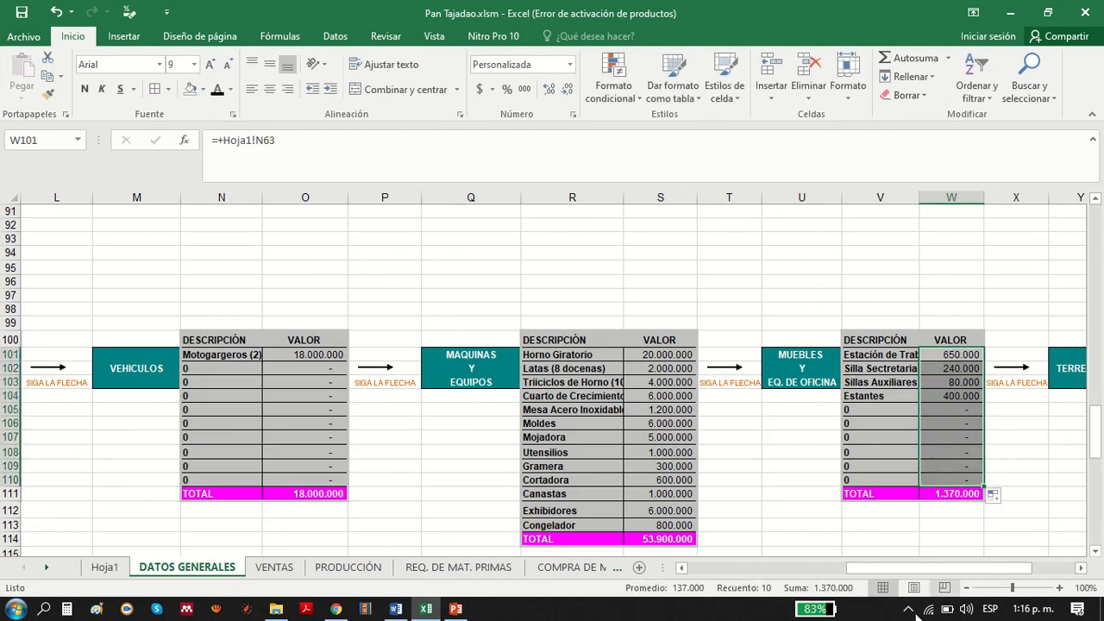
- Review the TERRENOS table and the fixed asset summary on DATOS GENERALES, down to the administrative expenses section
left_click(1079, 569)
left_click(1079, 568)
left_click(1079, 568)
left_click(1080, 569)
left_click(1080, 569)
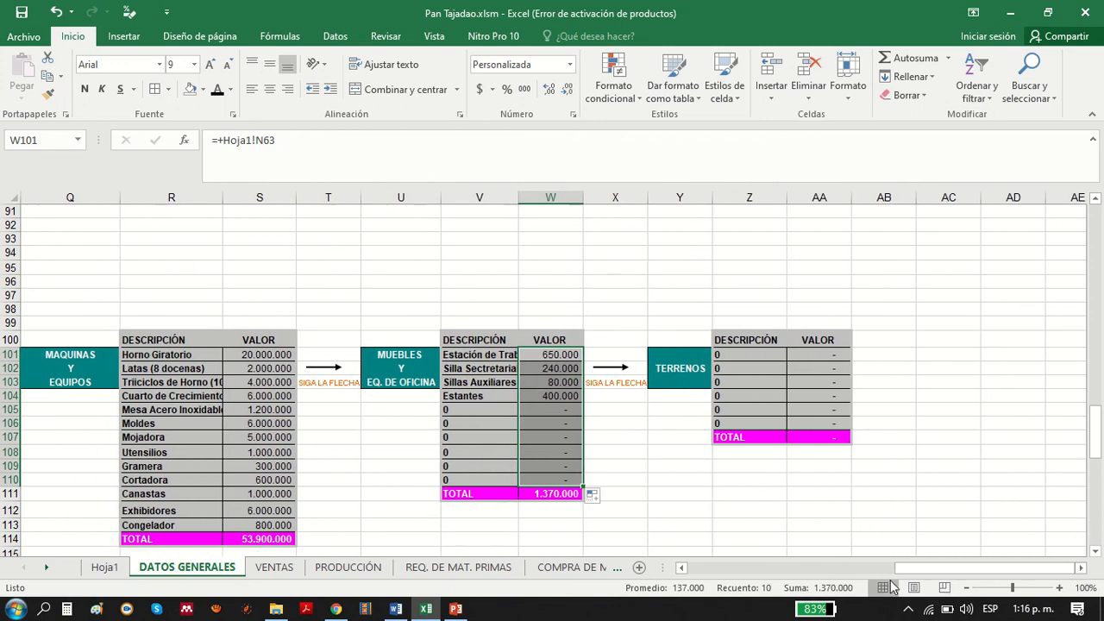
left_click_drag(905, 571, 677, 586)
left_click(1095, 553)
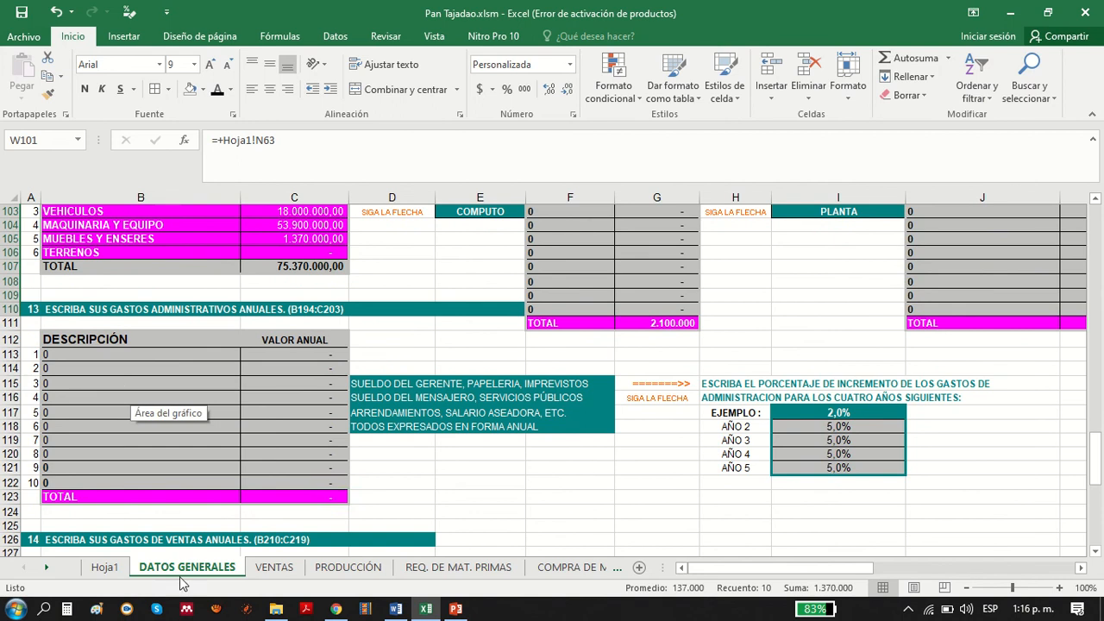
- Examine the ACTIVOS FIJOS totals on Hoja1 and locate its Gastos Administrativos table
left_click(105, 567)
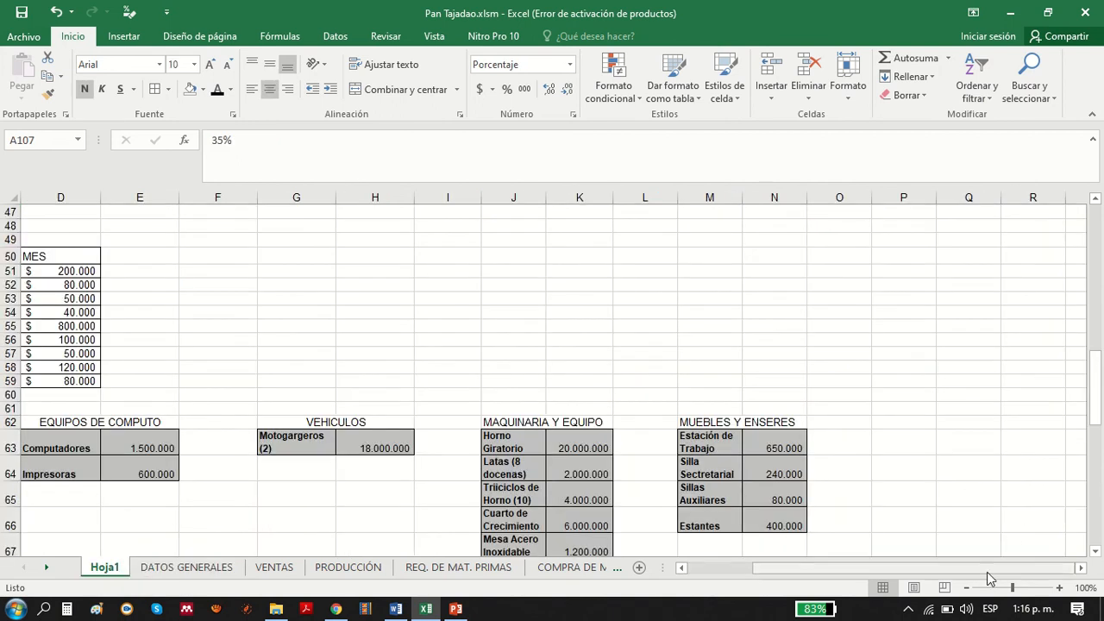
left_click_drag(988, 571, 743, 571)
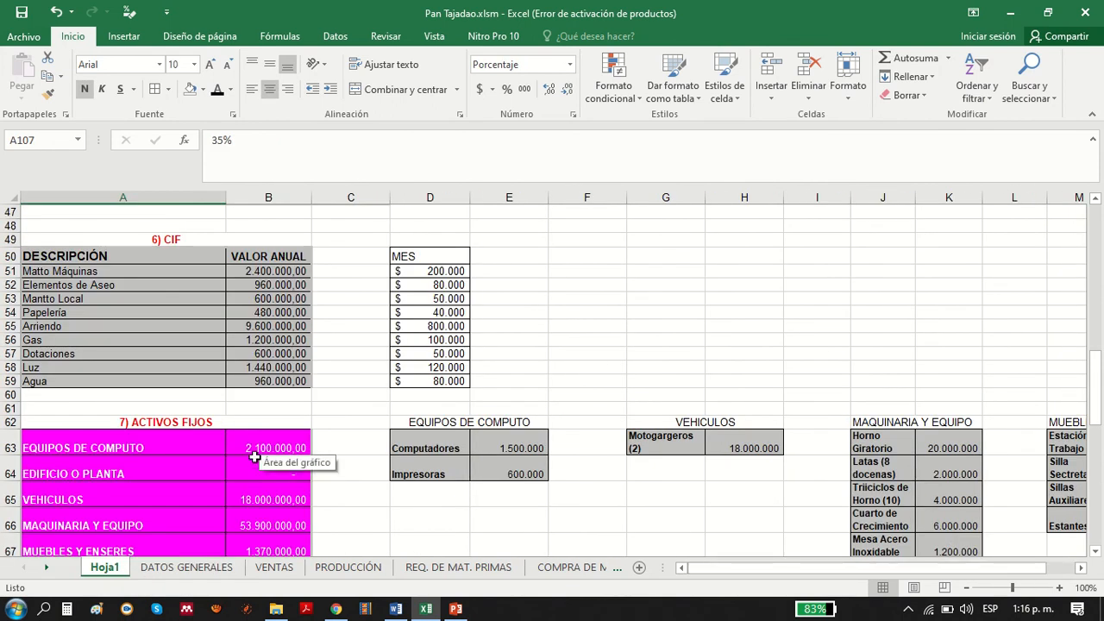
left_click(1096, 553)
left_click(1096, 553)
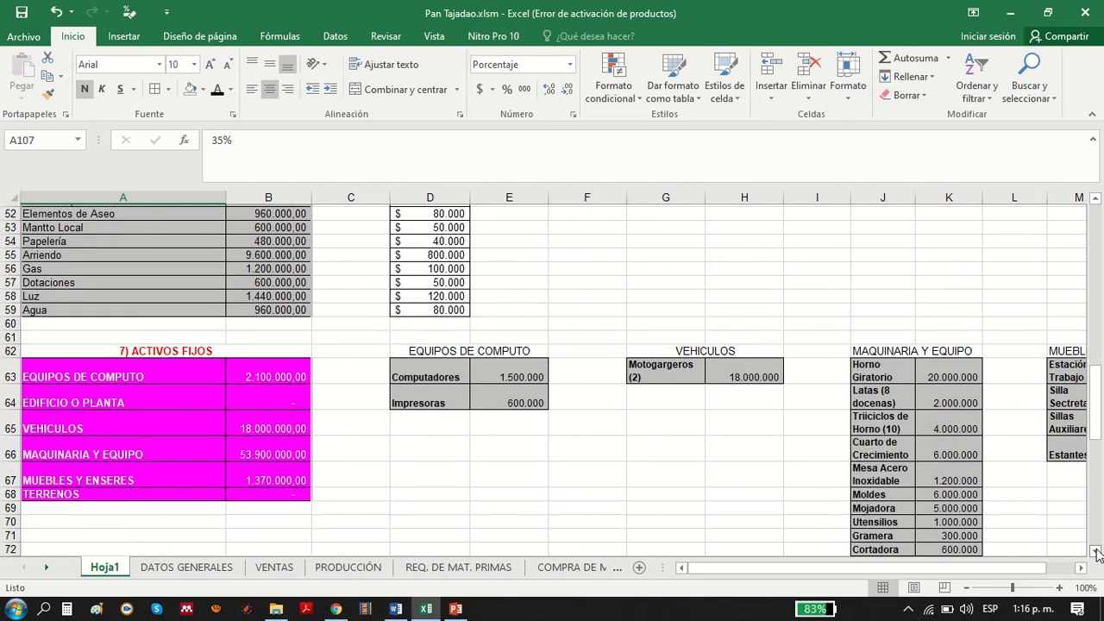
left_click(245, 357)
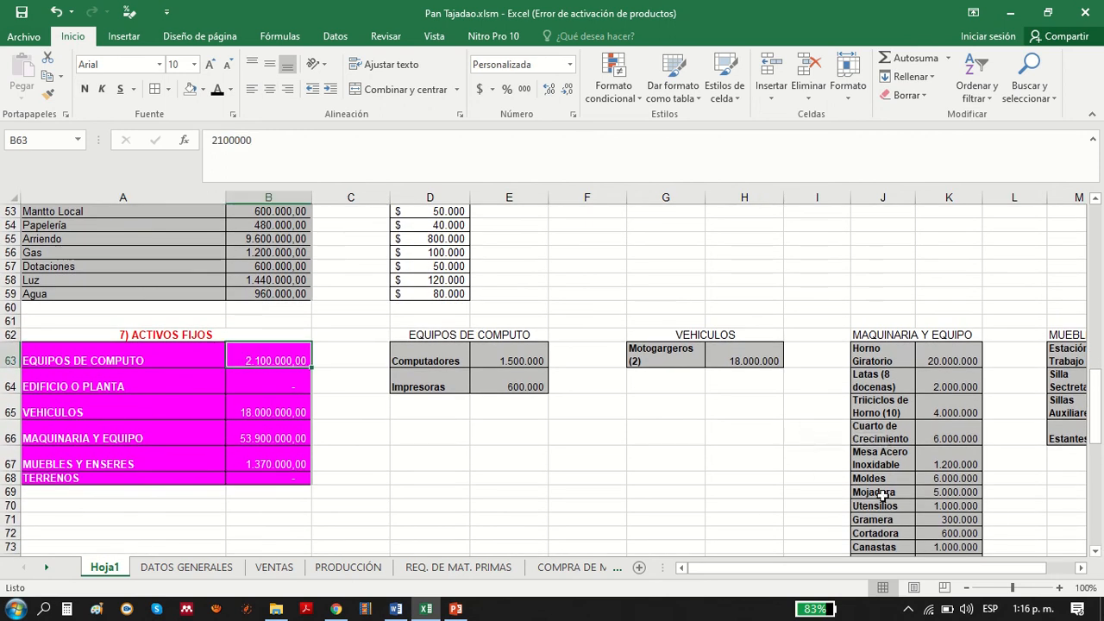
left_click(1095, 554)
scroll(825, 328, "down", 3)
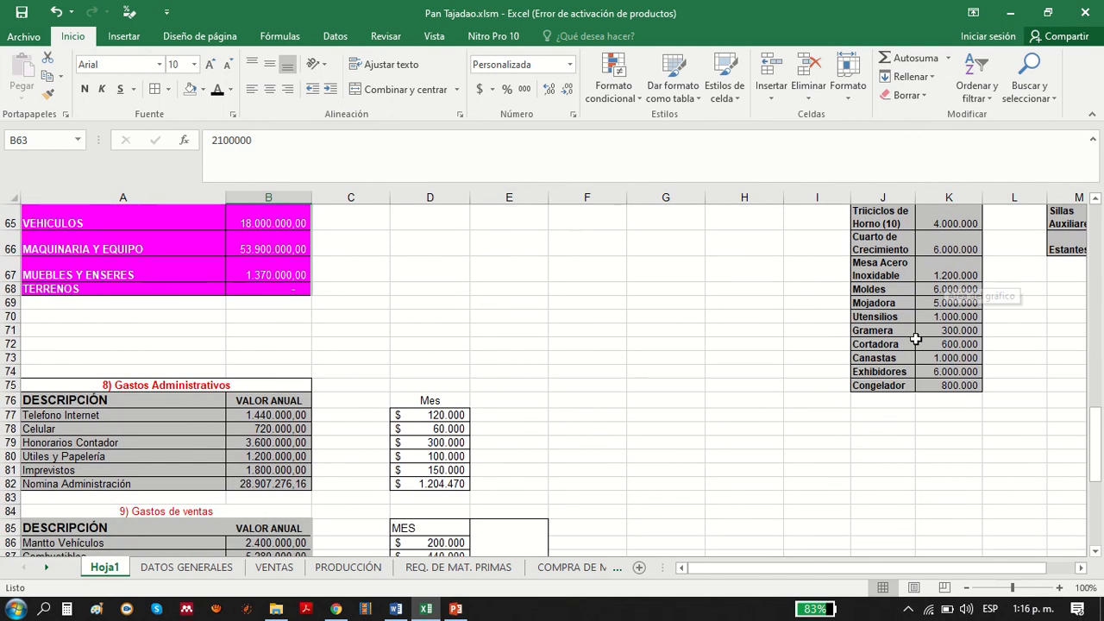
left_click(1095, 553)
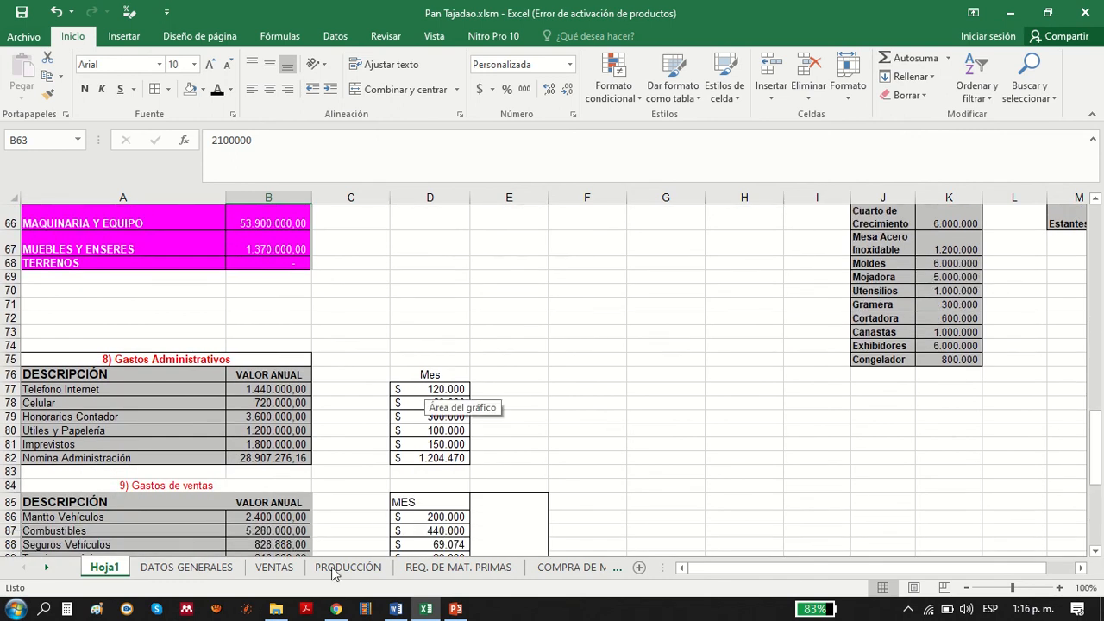
- Link the first administrative expense description on DATOS GENERALES, B113, to Hoja1!A77 and fill the formula through B122
left_click(190, 569)
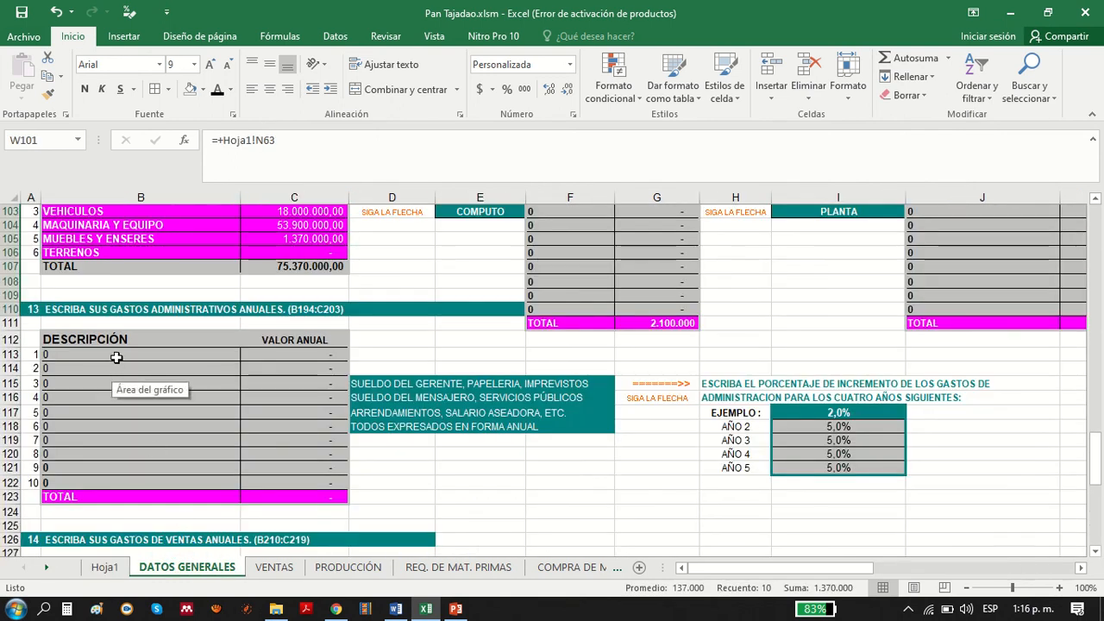
left_click(115, 356)
type("+")
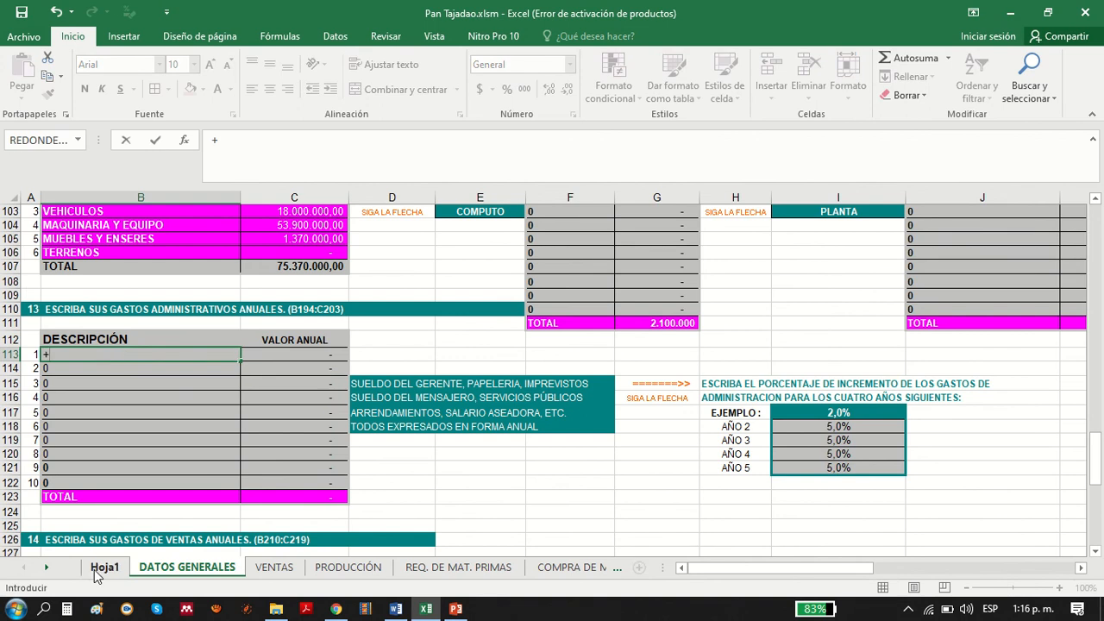
left_click(101, 571)
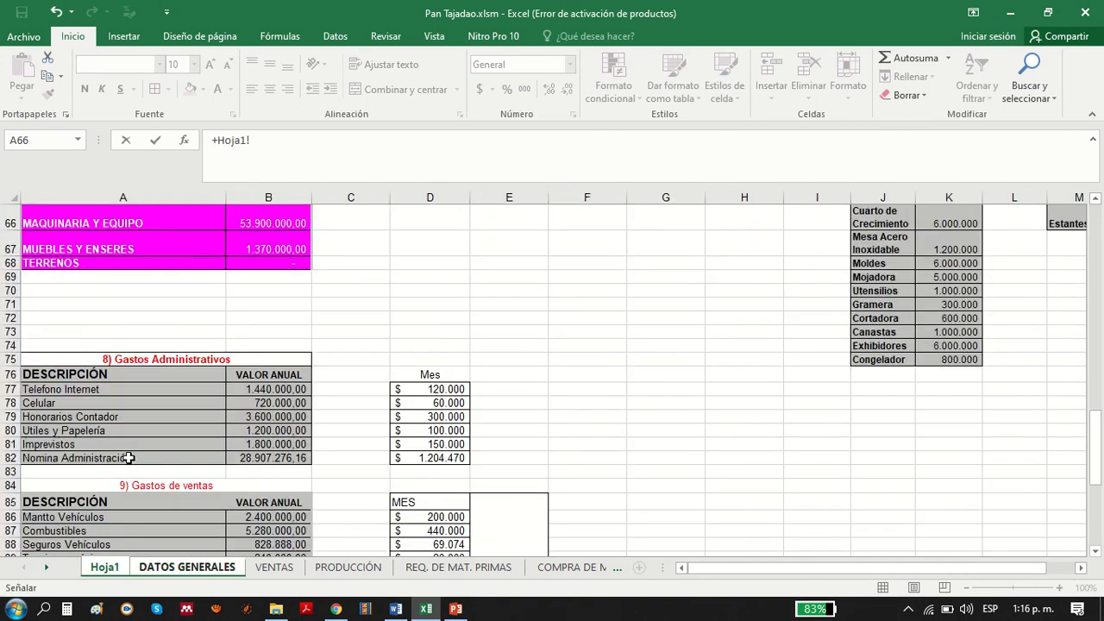
left_click(76, 389)
key("Return")
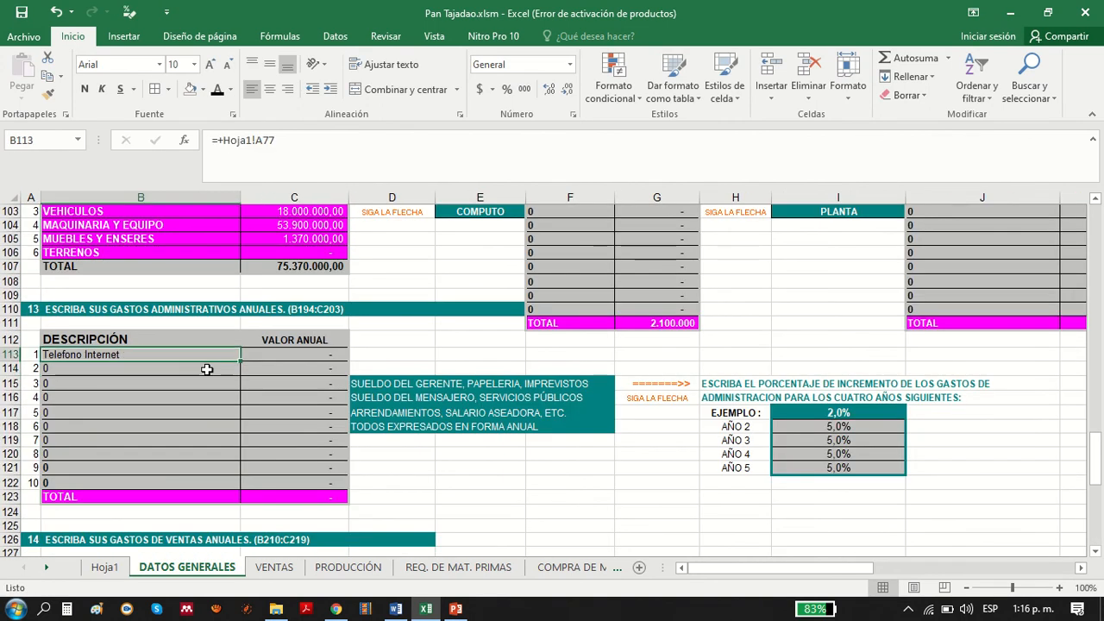
left_click_drag(236, 362, 223, 488)
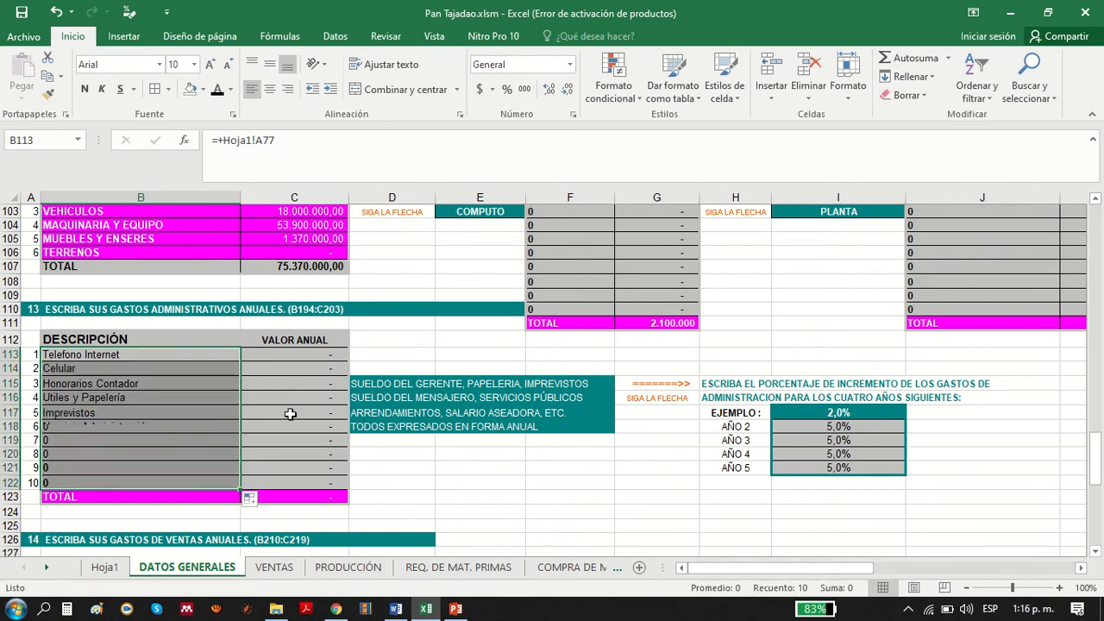
- Link the first administrative expense VALOR ANUAL cell, C113, to Hoja1!B77 and fill the formula through C122
left_click(298, 356)
type("+")
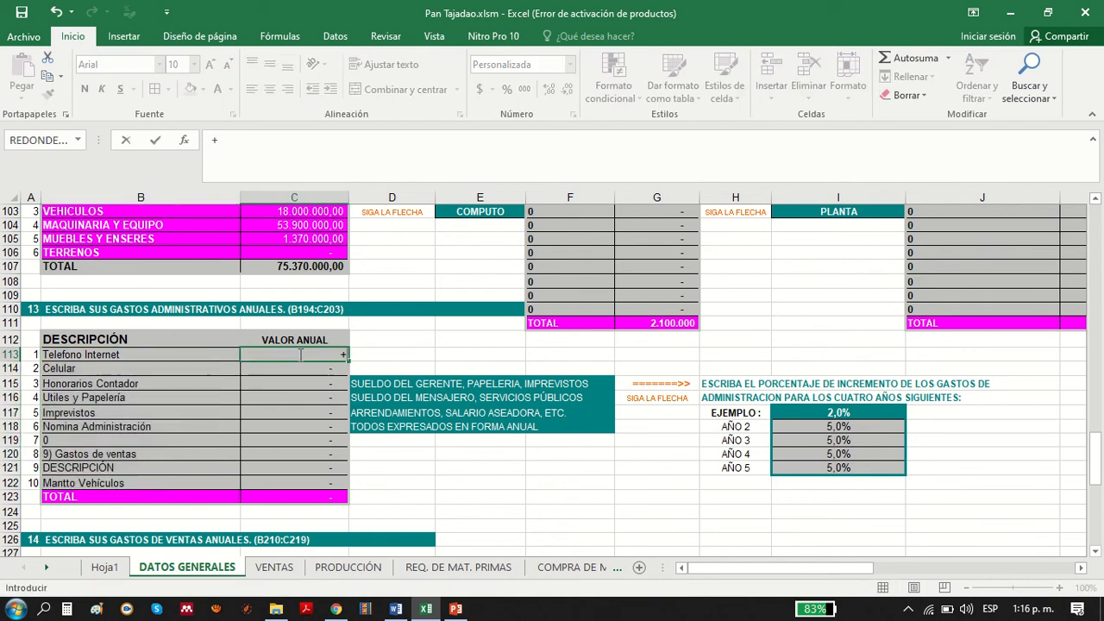
left_click(104, 566)
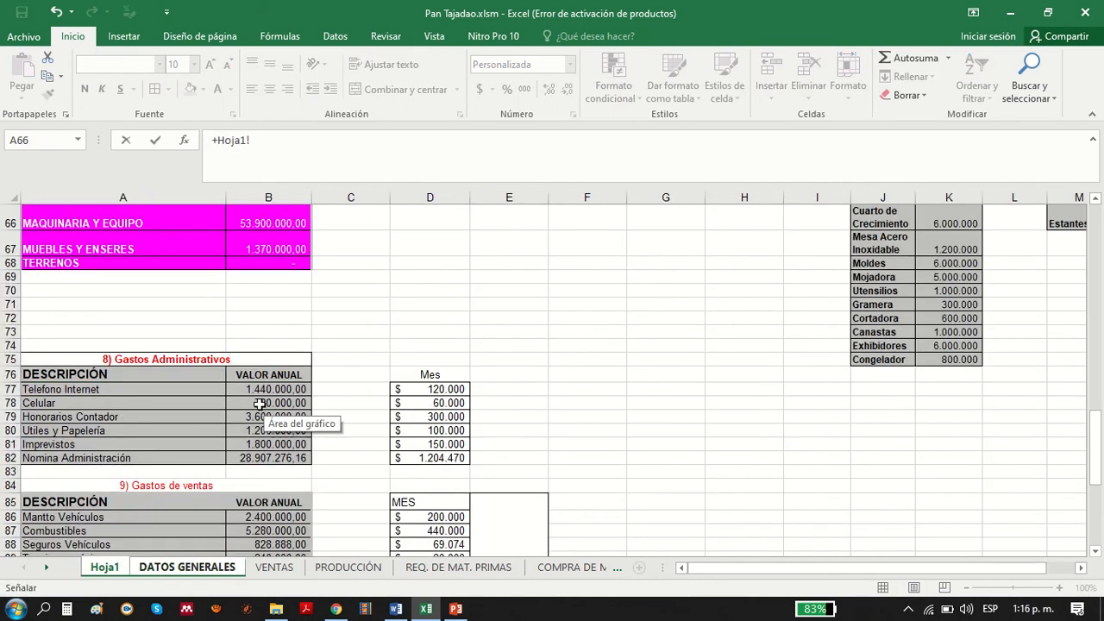
left_click(262, 390)
key("Return")
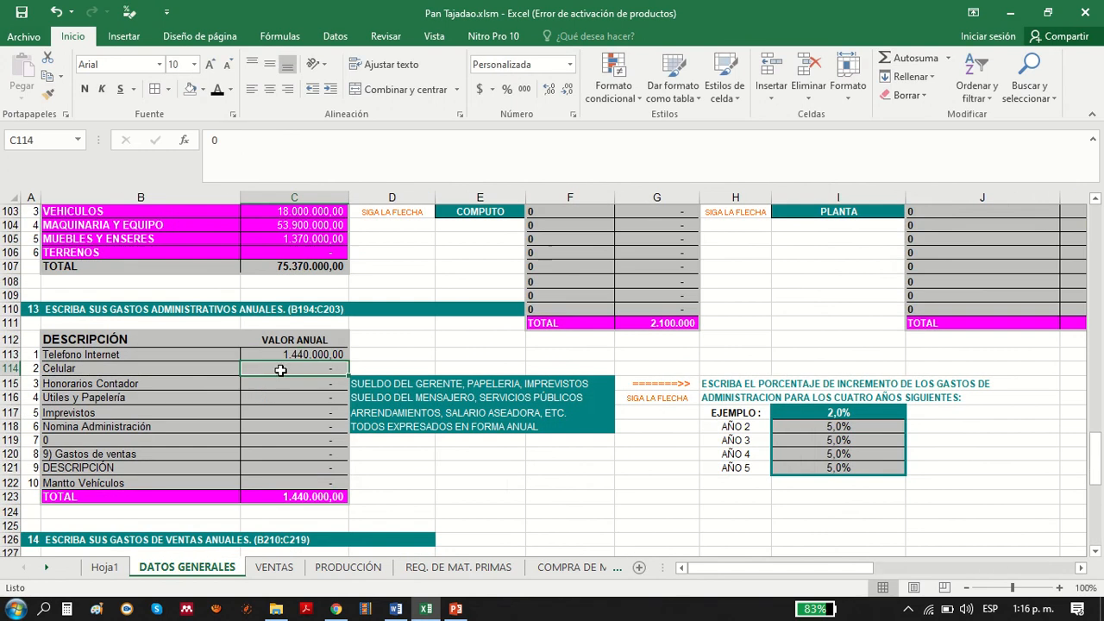
left_click(298, 349)
left_click_drag(347, 362, 336, 485)
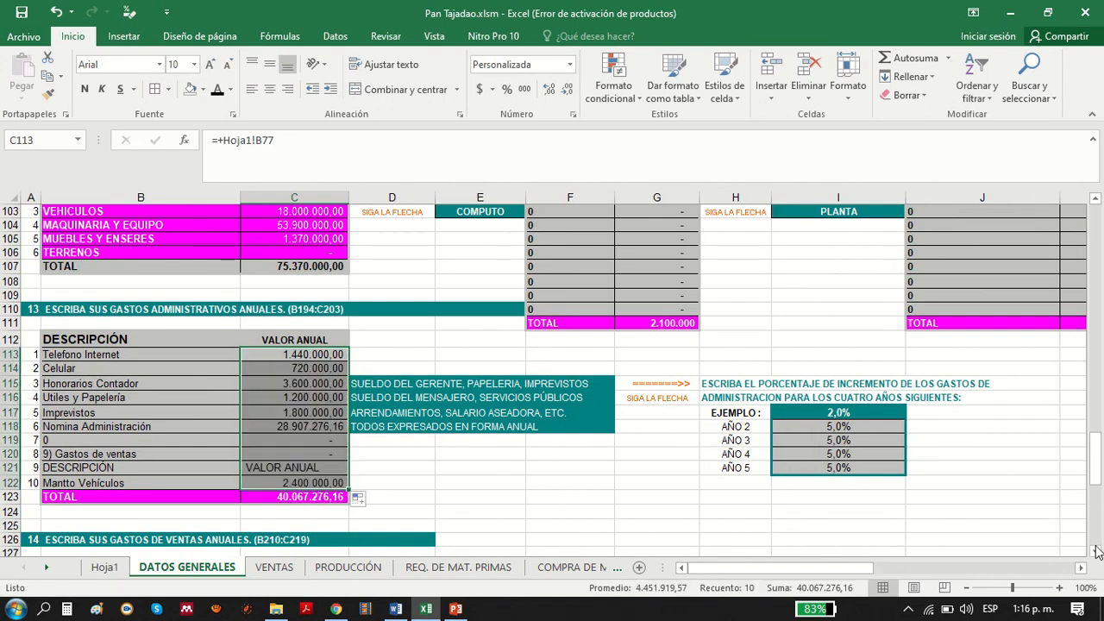
- Link the first sales expense description, B129, to Hoja1!A86 and fill the formula through B138
left_click_drag(1096, 552, 1096, 553)
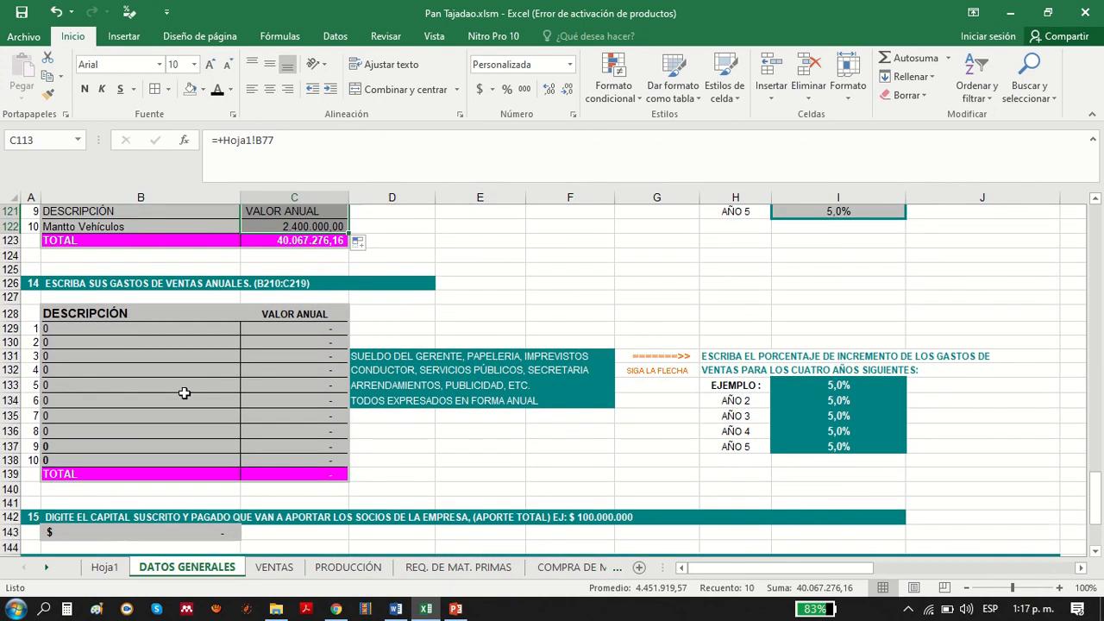
left_click(162, 329)
type("+")
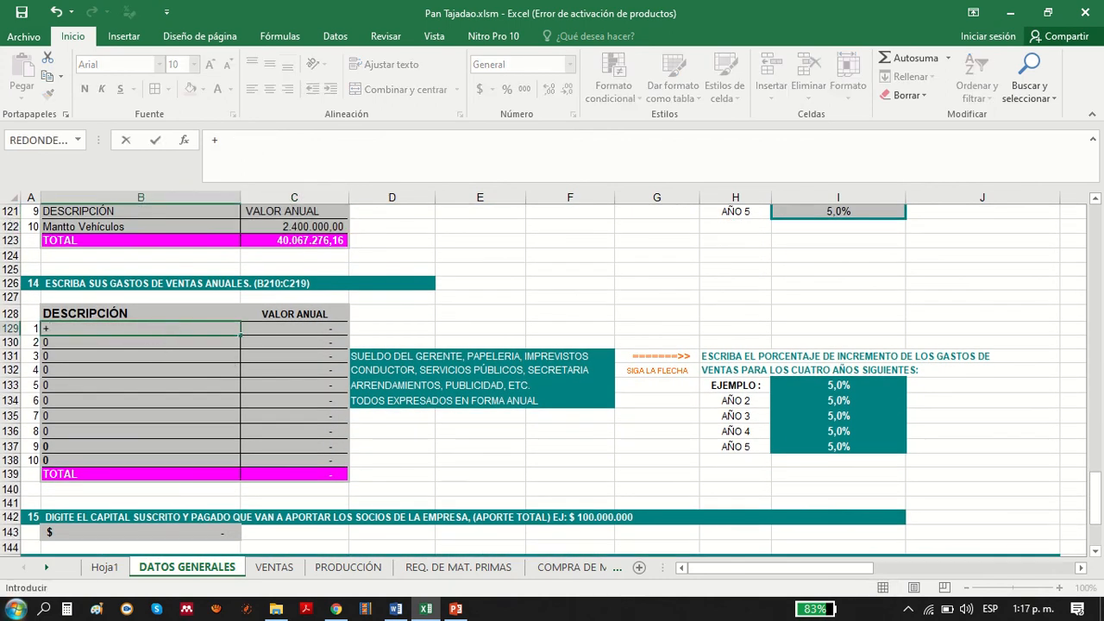
left_click(105, 567)
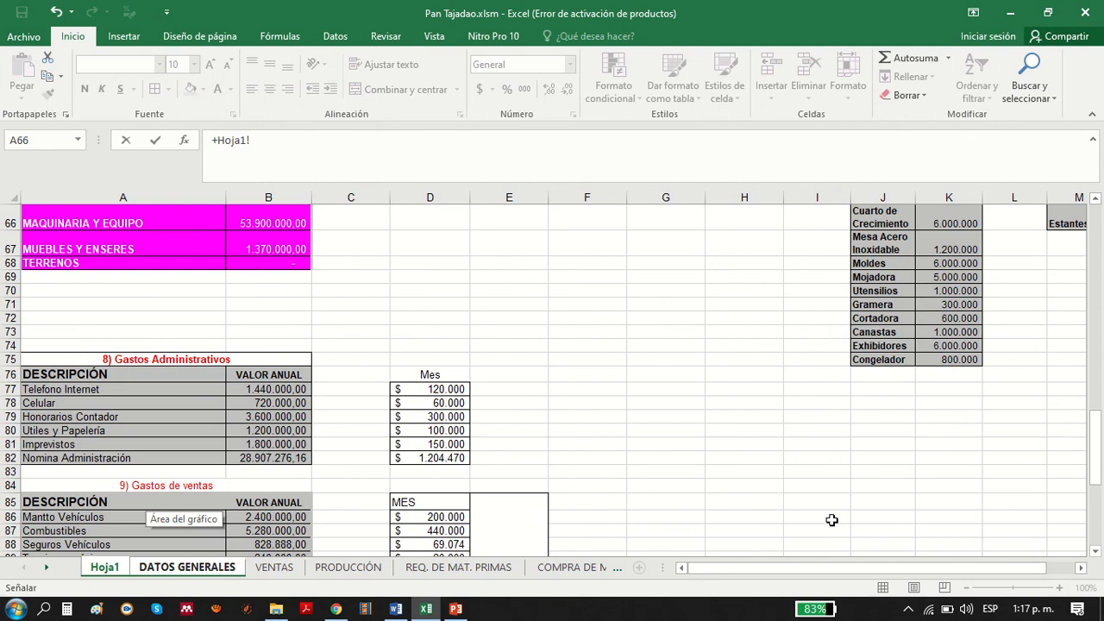
scroll(153, 443, "down", 2)
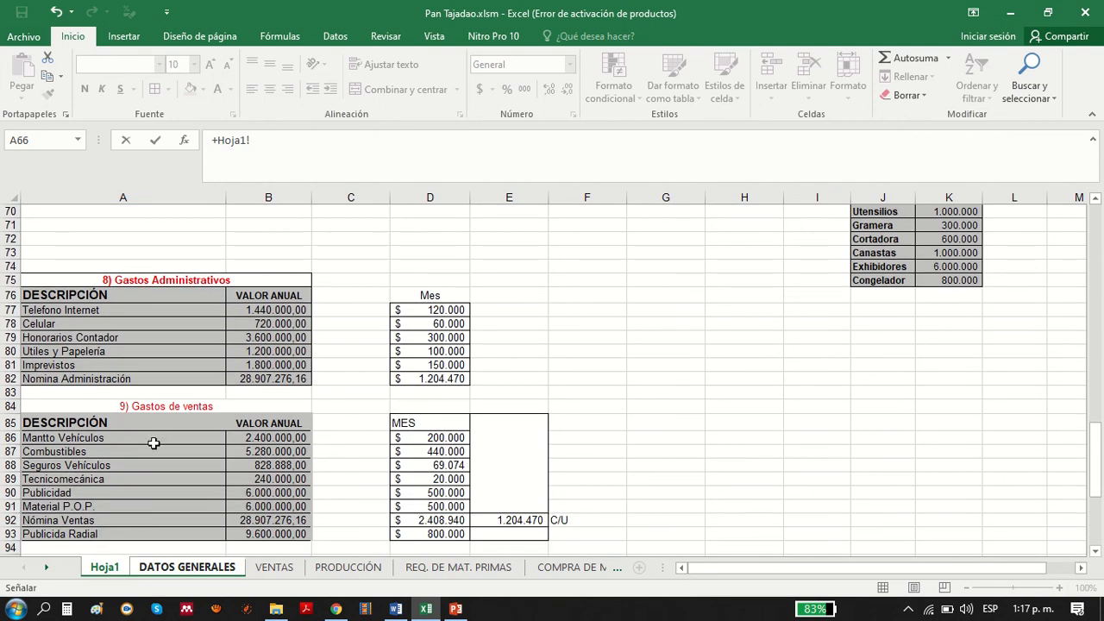
left_click(153, 443)
key("Return")
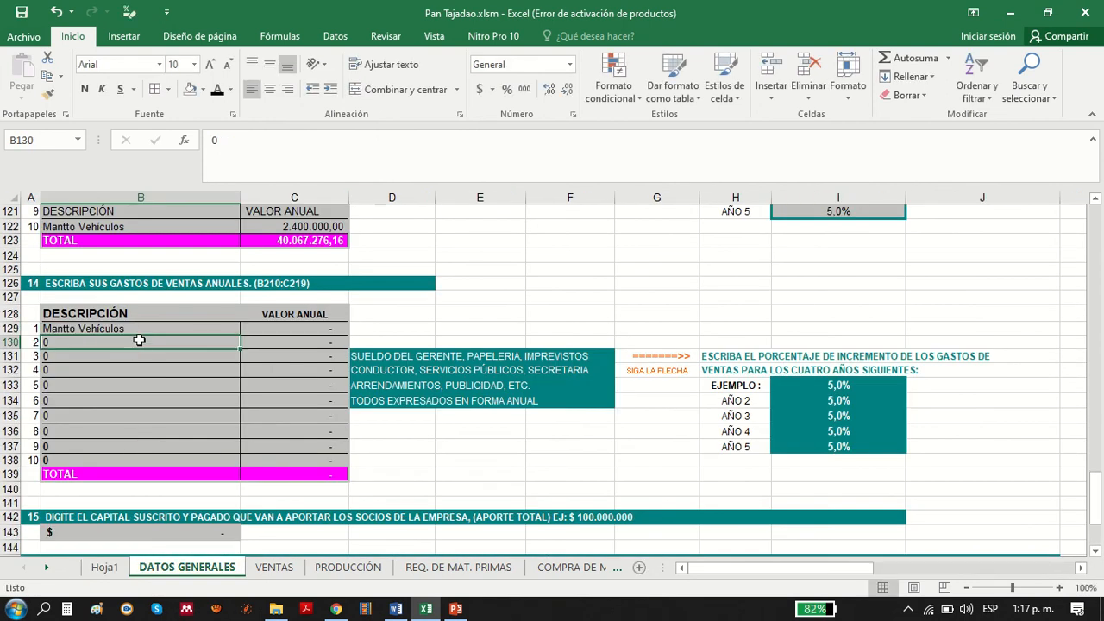
left_click(192, 325)
left_click_drag(240, 335, 234, 466)
- Link the first sales expense VALOR ANUAL cell, C129, to Hoja1!B86 and fill the formula through C138
left_click(289, 329)
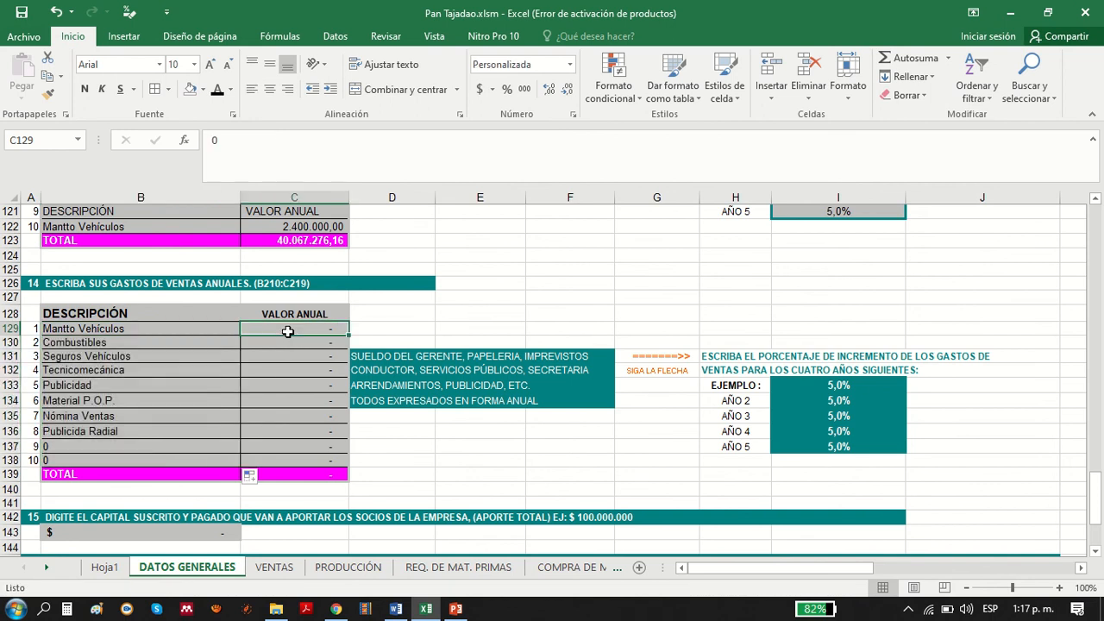
type("+")
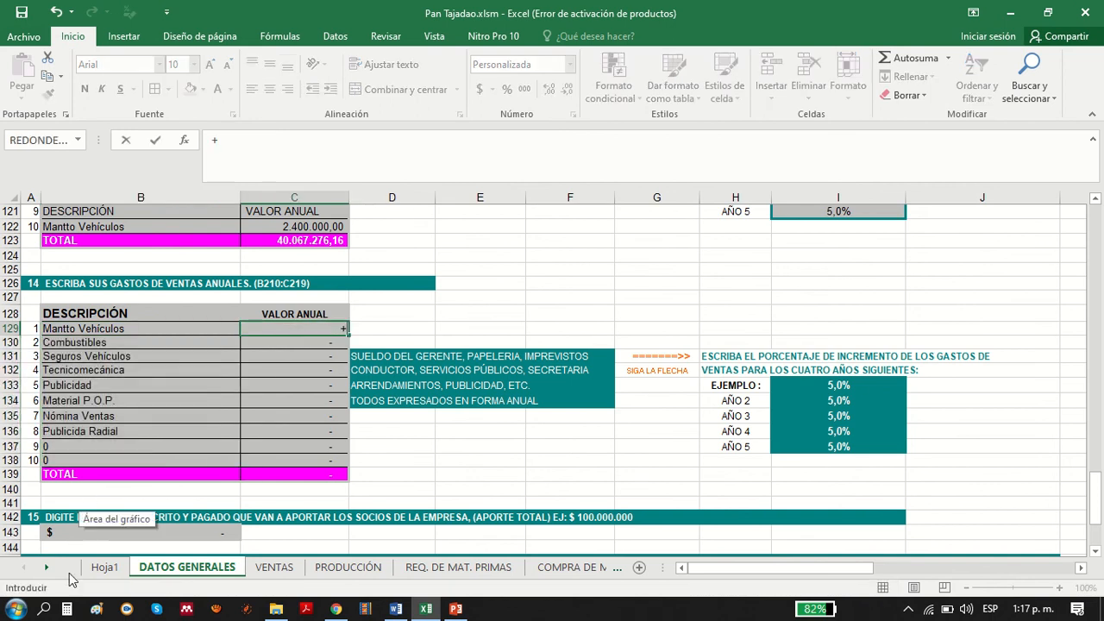
left_click(105, 567)
left_click(271, 437)
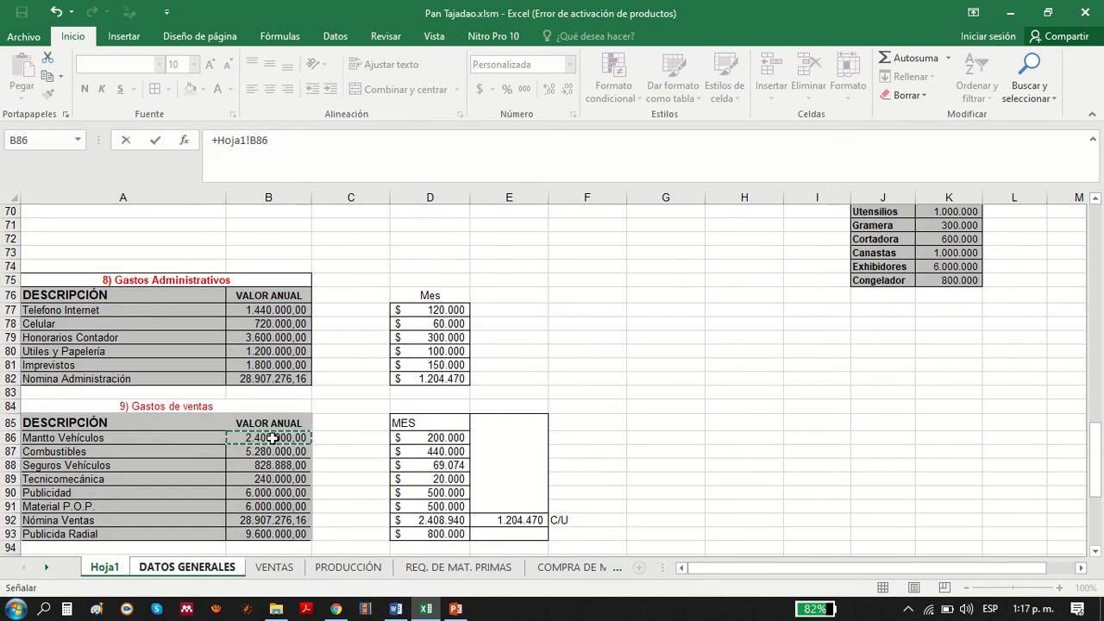
key("Return")
left_click(297, 329)
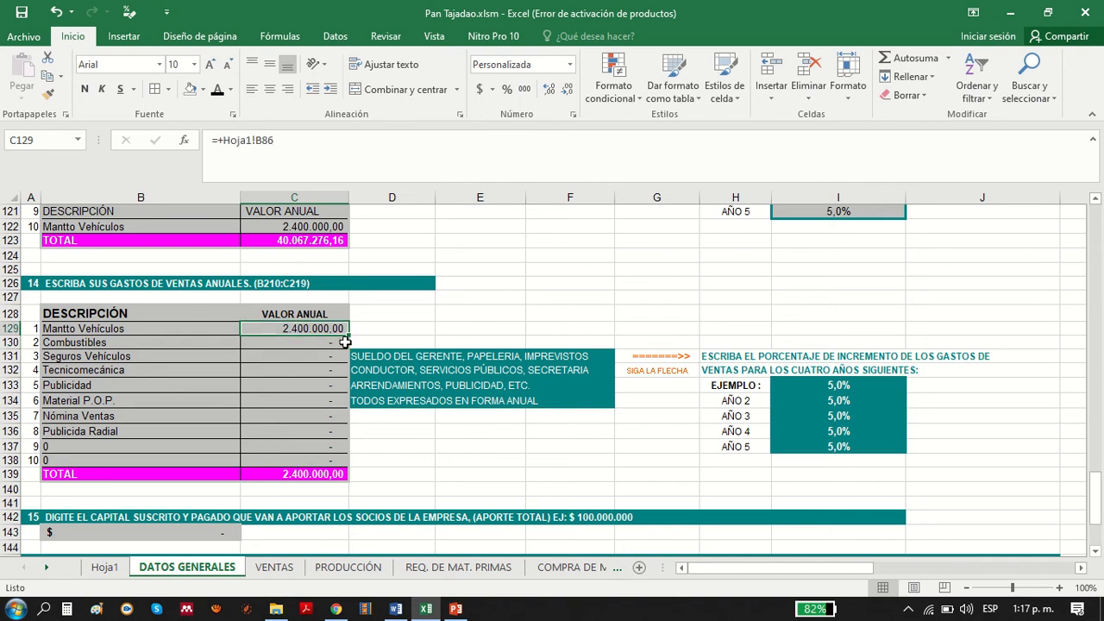
left_click_drag(346, 334, 344, 464)
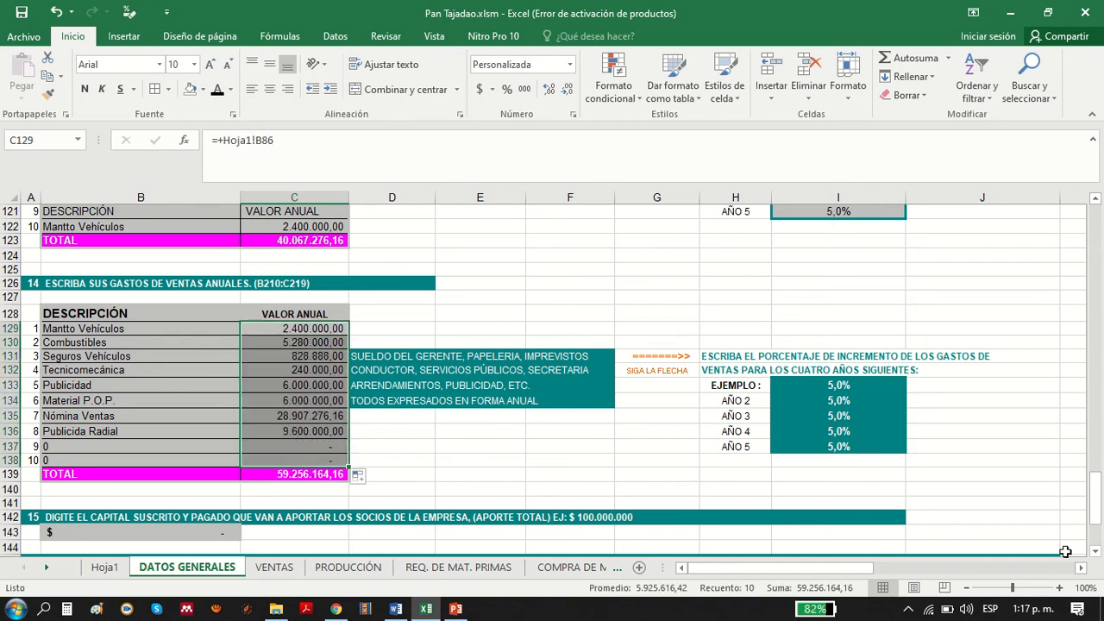
- Link the subscribed and paid-in capital cell on DATOS GENERALES, B143, to Hoja1!A97
scroll(1098, 559, "down", 2)
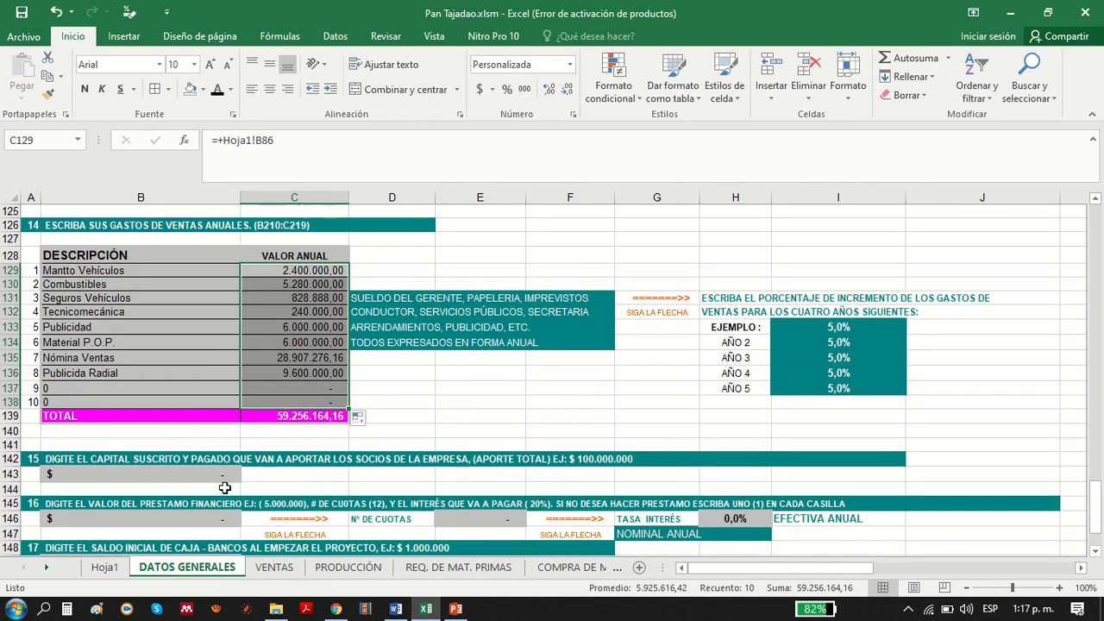
left_click(194, 477)
type("+")
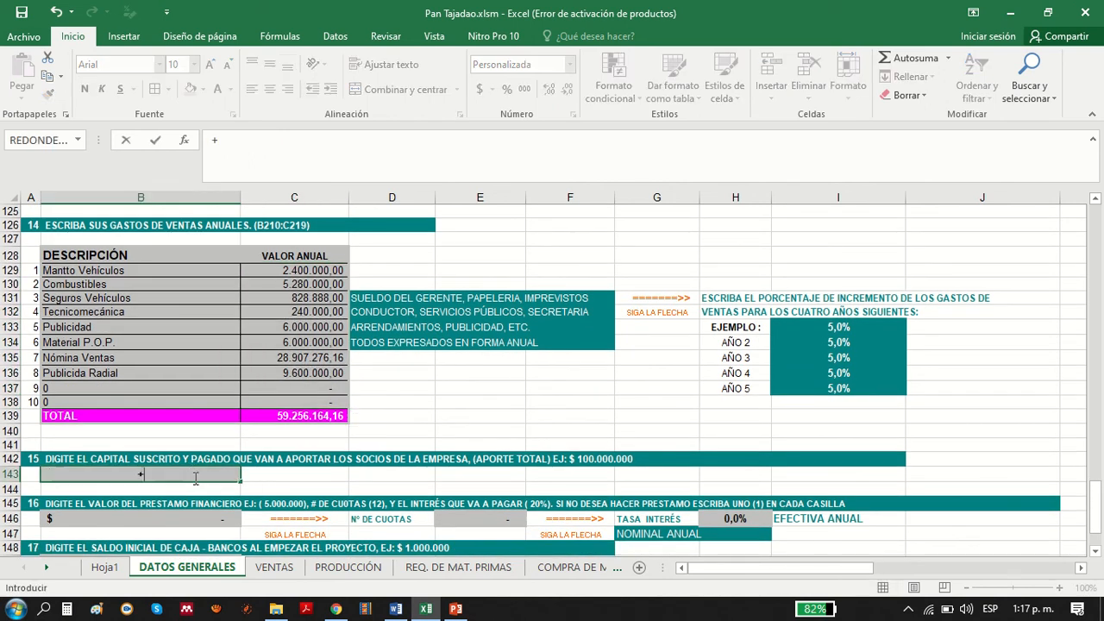
left_click(103, 569)
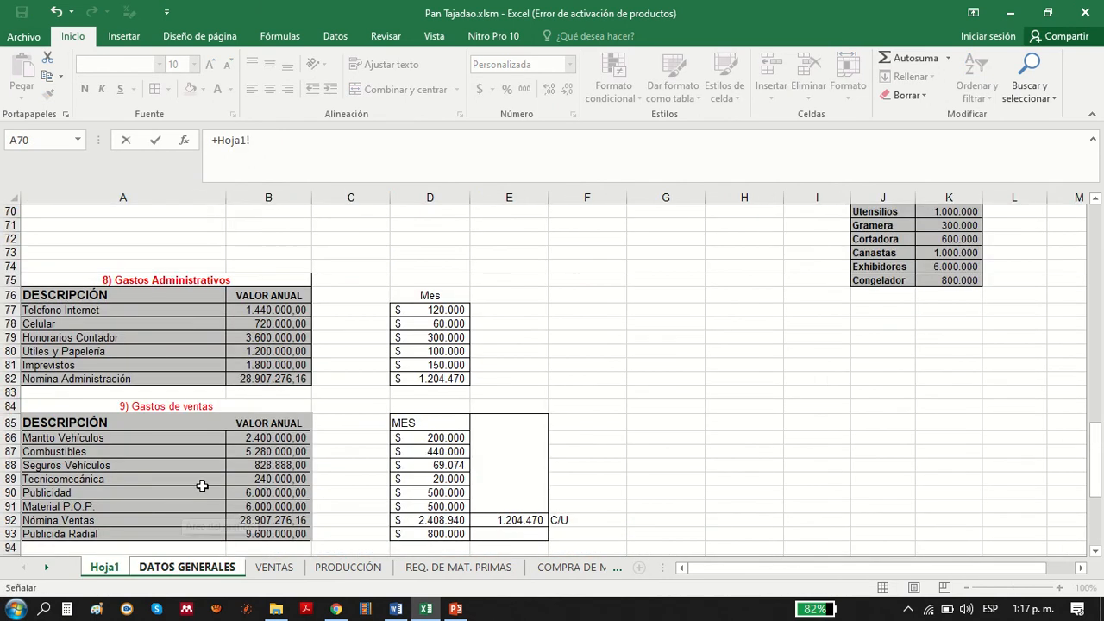
scroll(1098, 559, "down", 3)
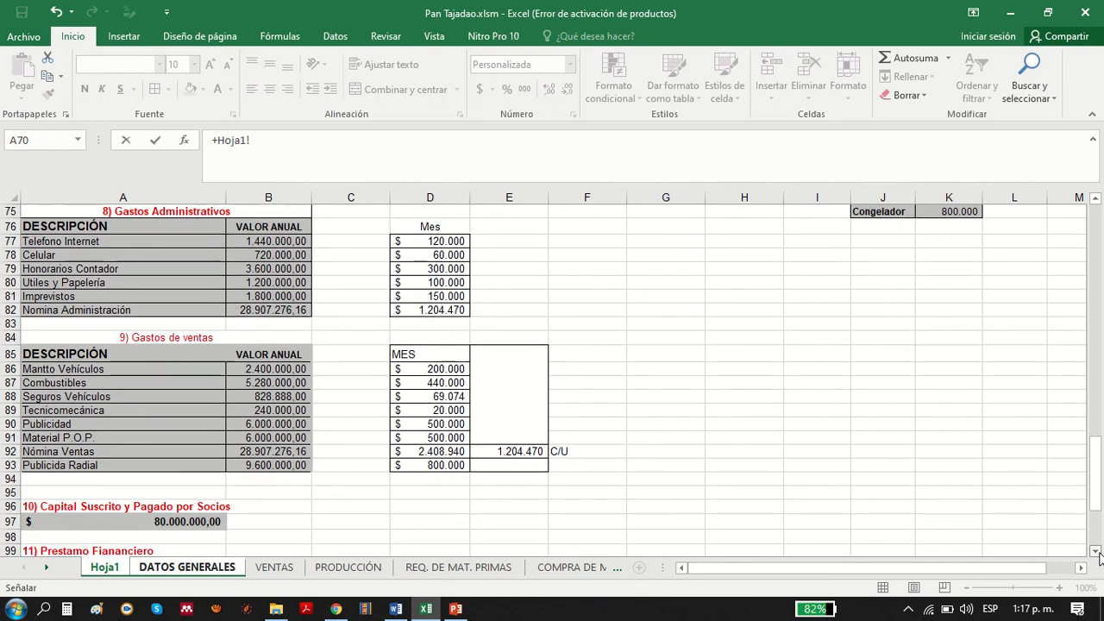
left_click(202, 466)
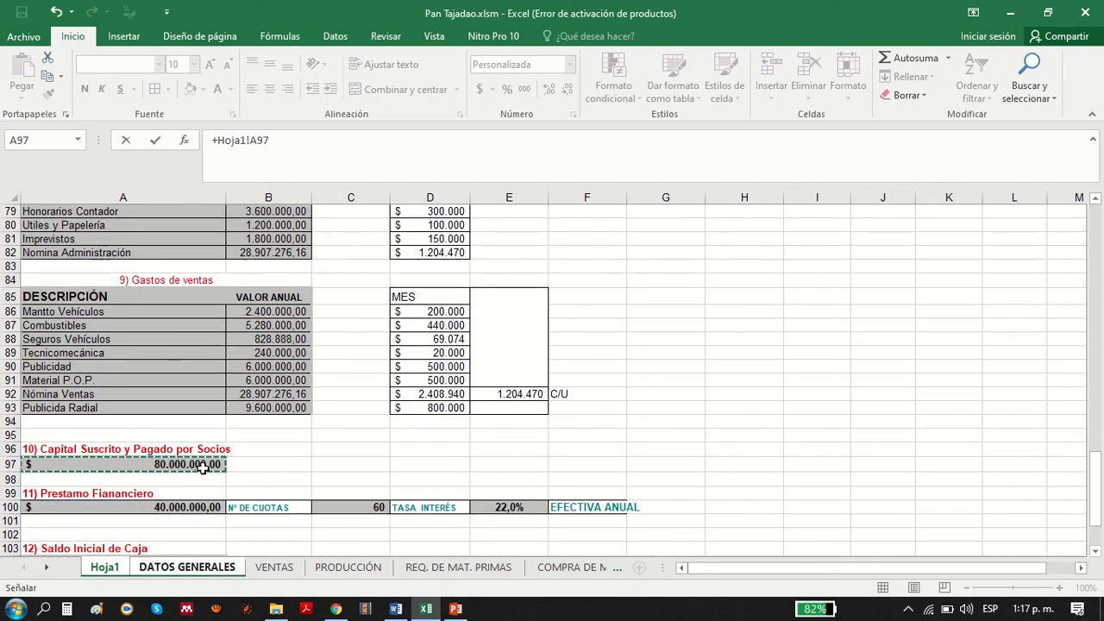
key("Return")
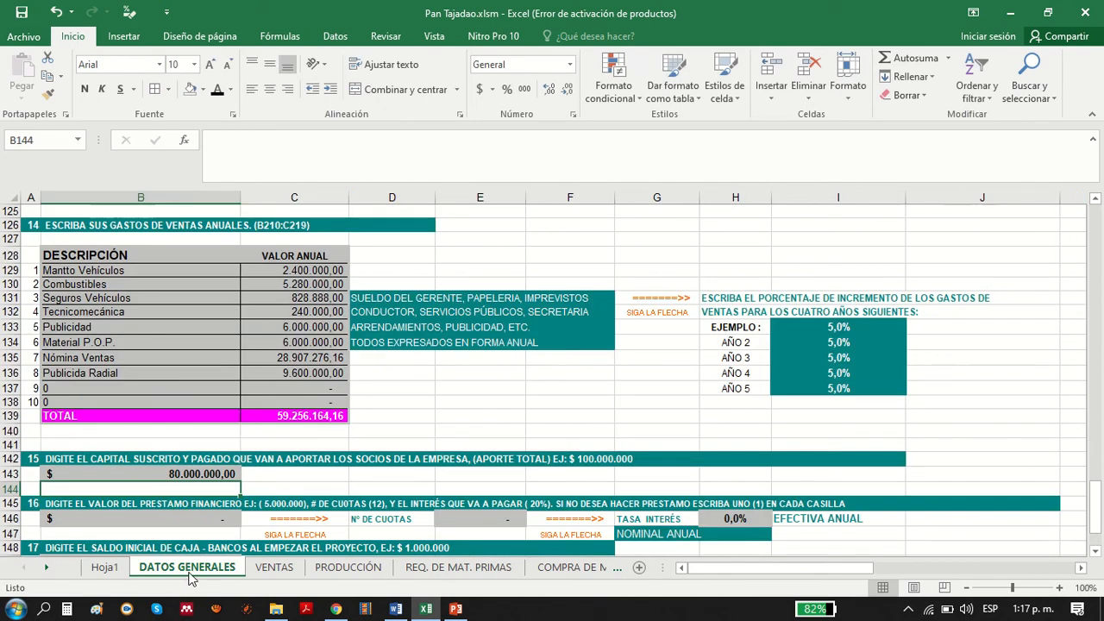
- Link the financial loan value cell on DATOS GENERALES, B146, to Hoja1!A100
left_click(198, 521)
type("+")
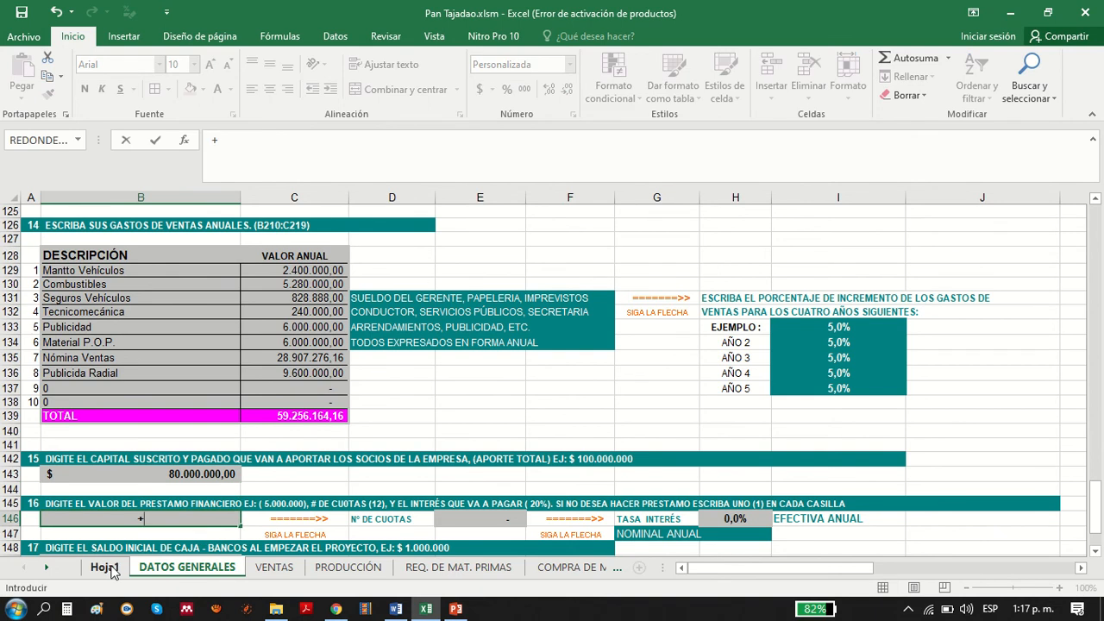
left_click(104, 566)
left_click(162, 508)
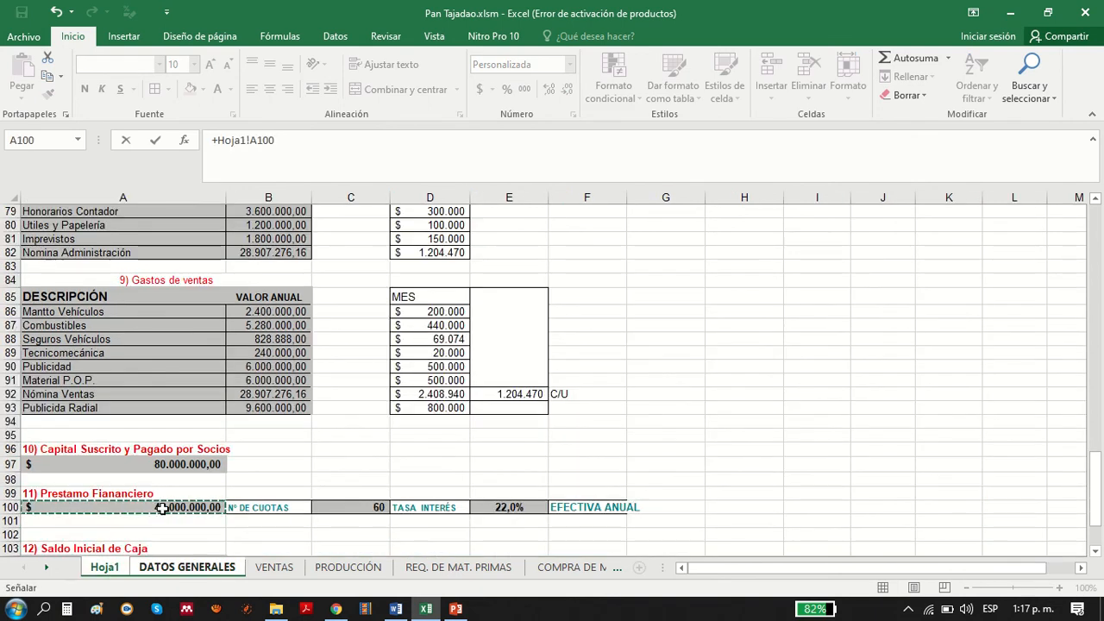
key("Return")
- Set the loan's Nº DE CUOTAS in E146 to 60 and its TASA INTERÉS in H146 to 22%
left_click(455, 514)
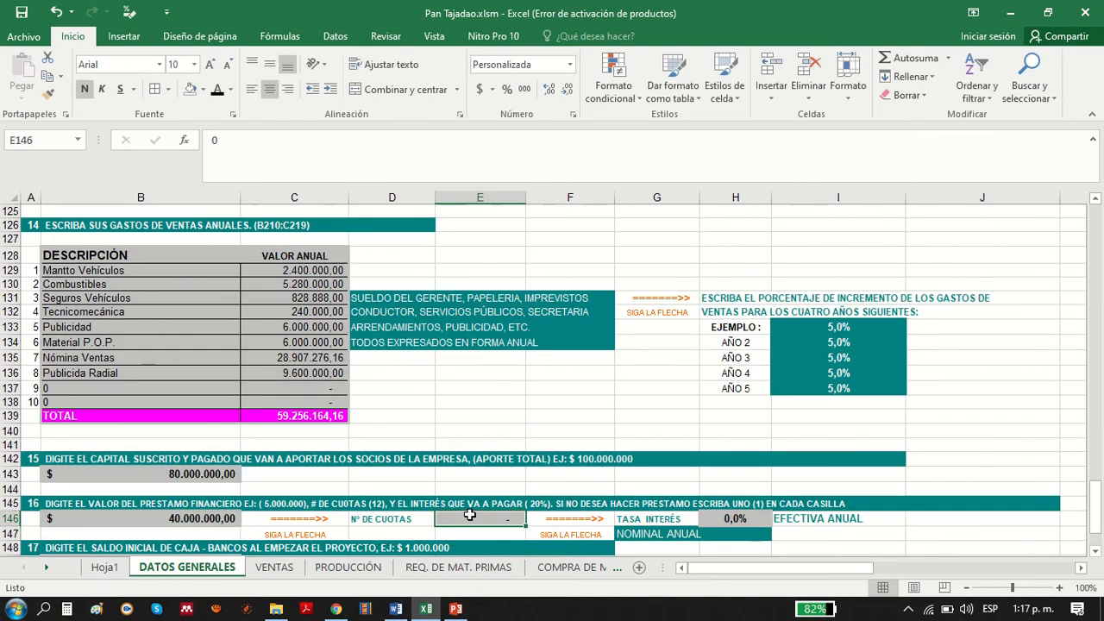
type("60")
key("Right")
key("Right")
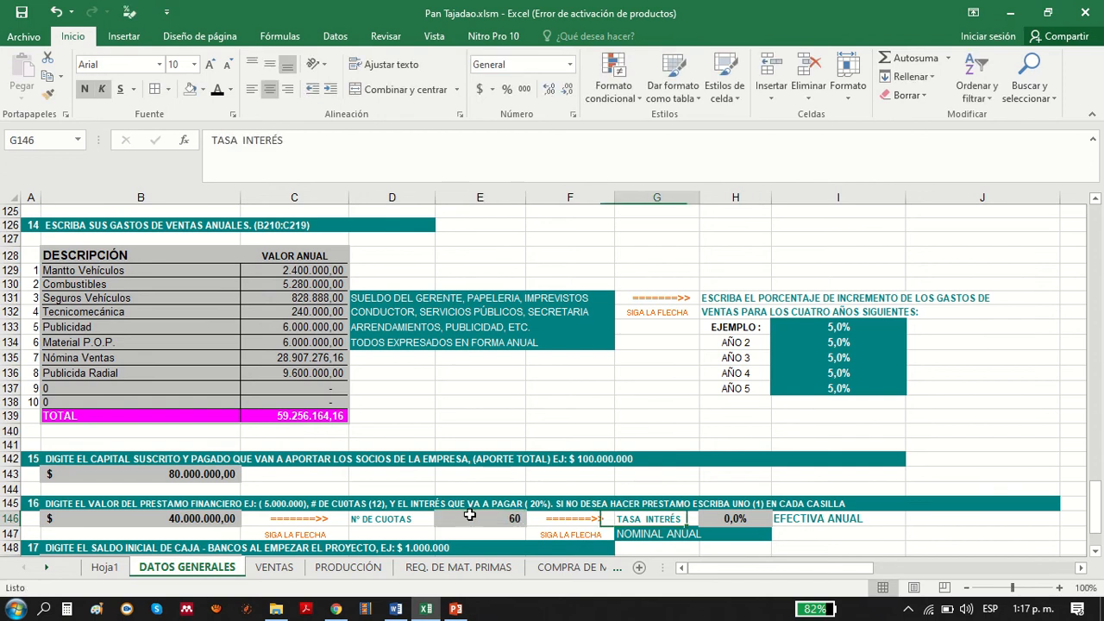
key("Right")
type("22")
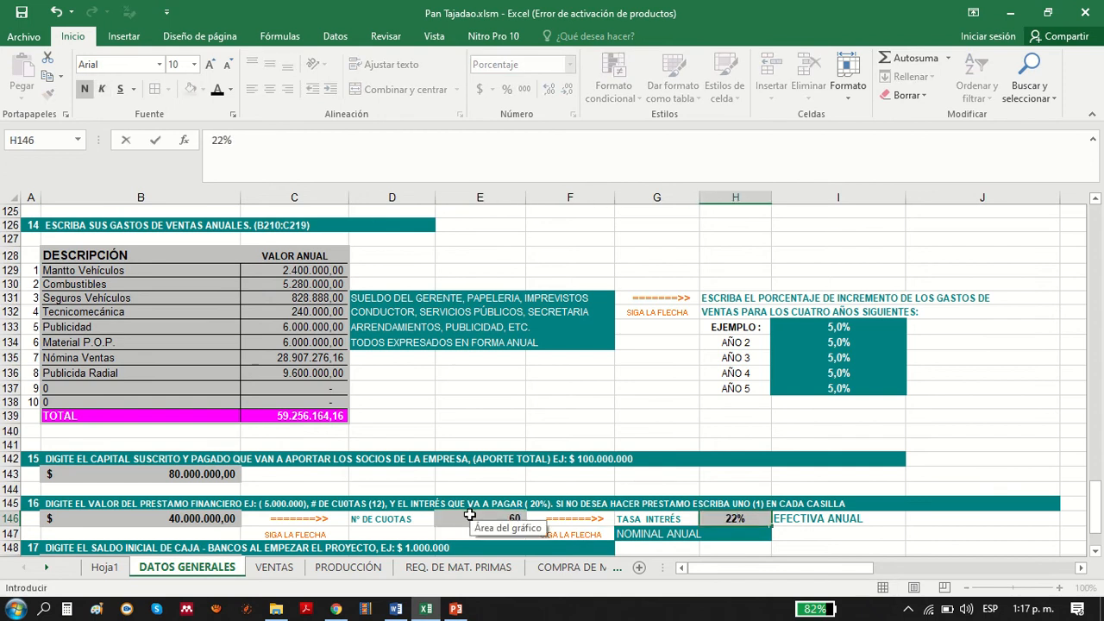
key("Return")
- Link the initial cash and bank balance cell on DATOS GENERALES, B149, to Hoja1!A104
scroll(241, 482, "down", 3)
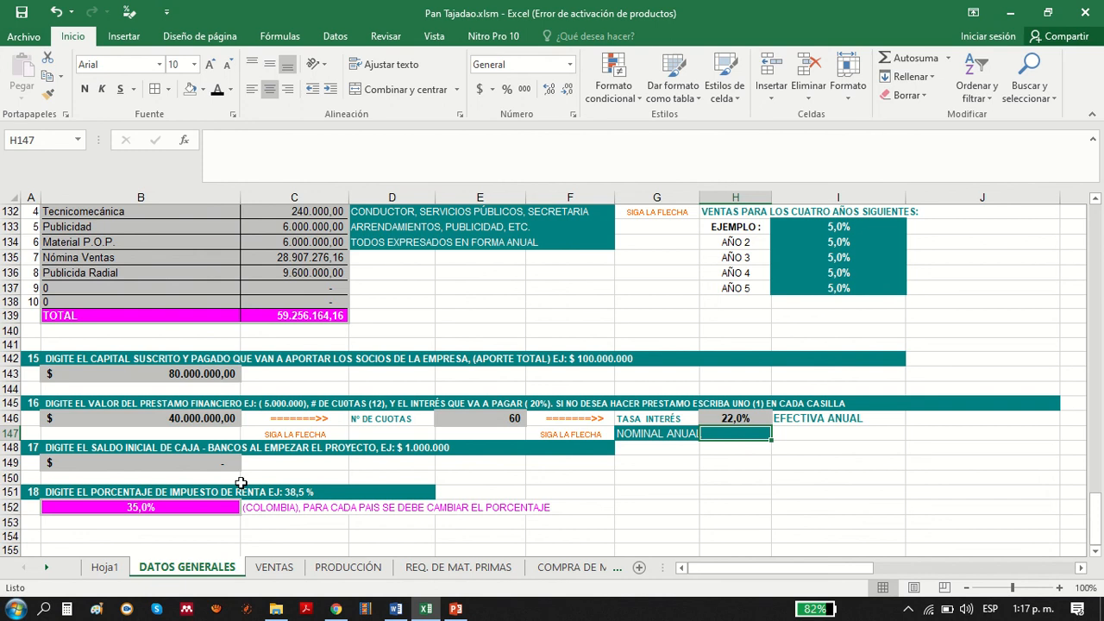
left_click(159, 460)
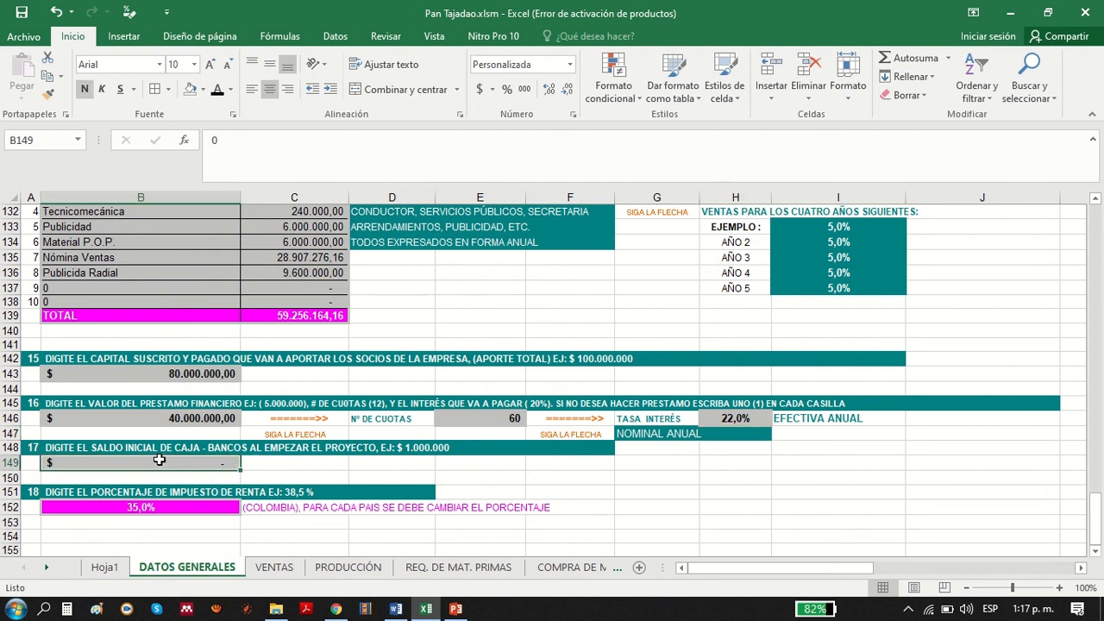
type("+")
left_click(105, 567)
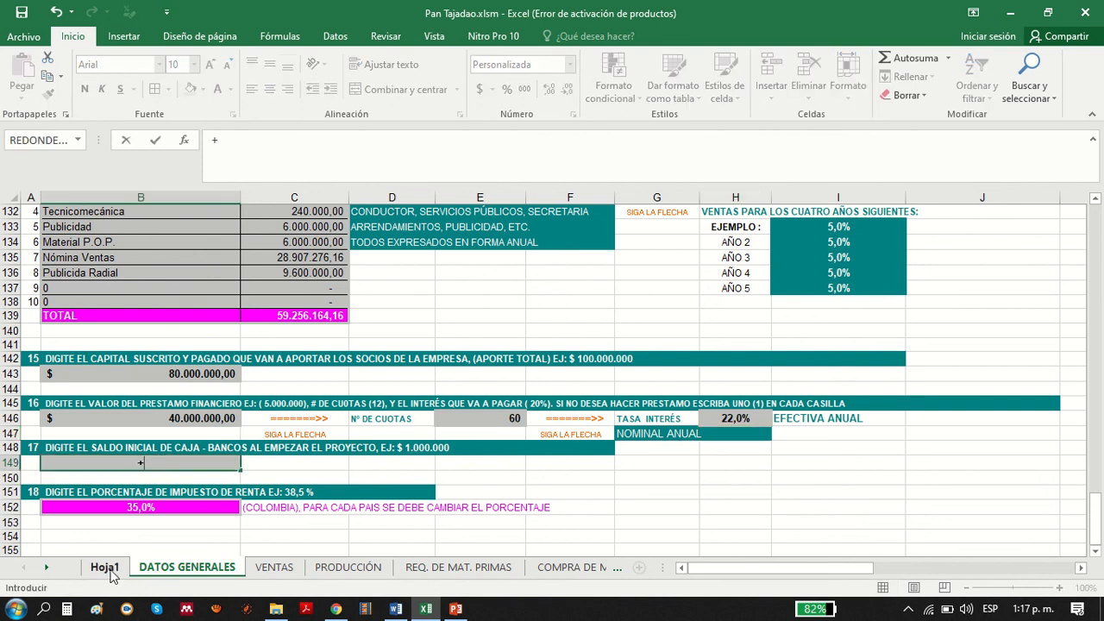
left_click(1094, 552)
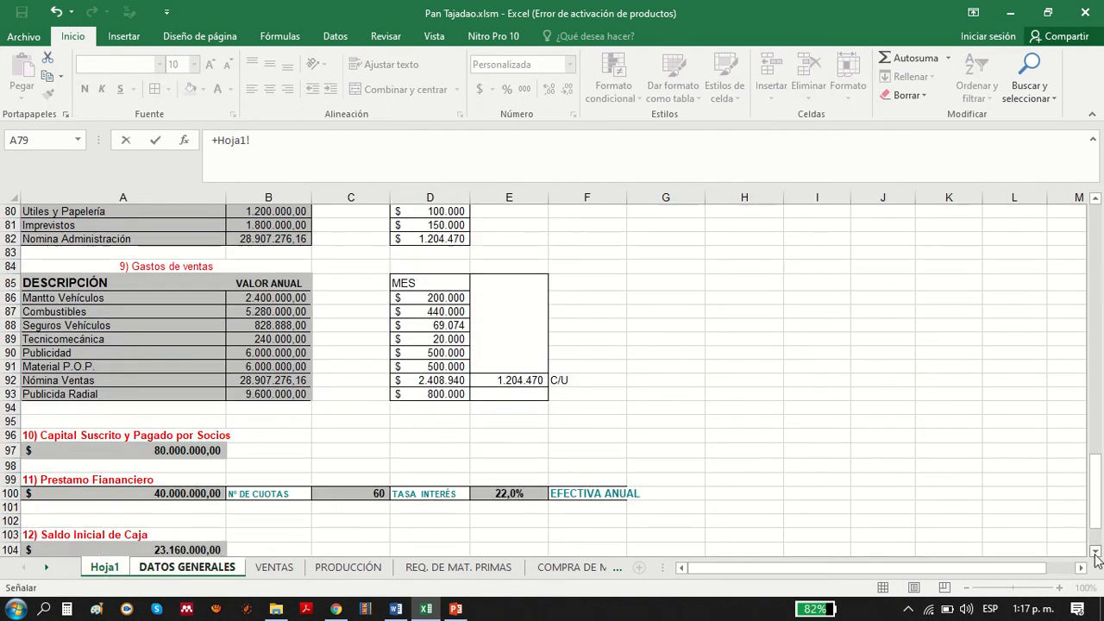
left_click(205, 463)
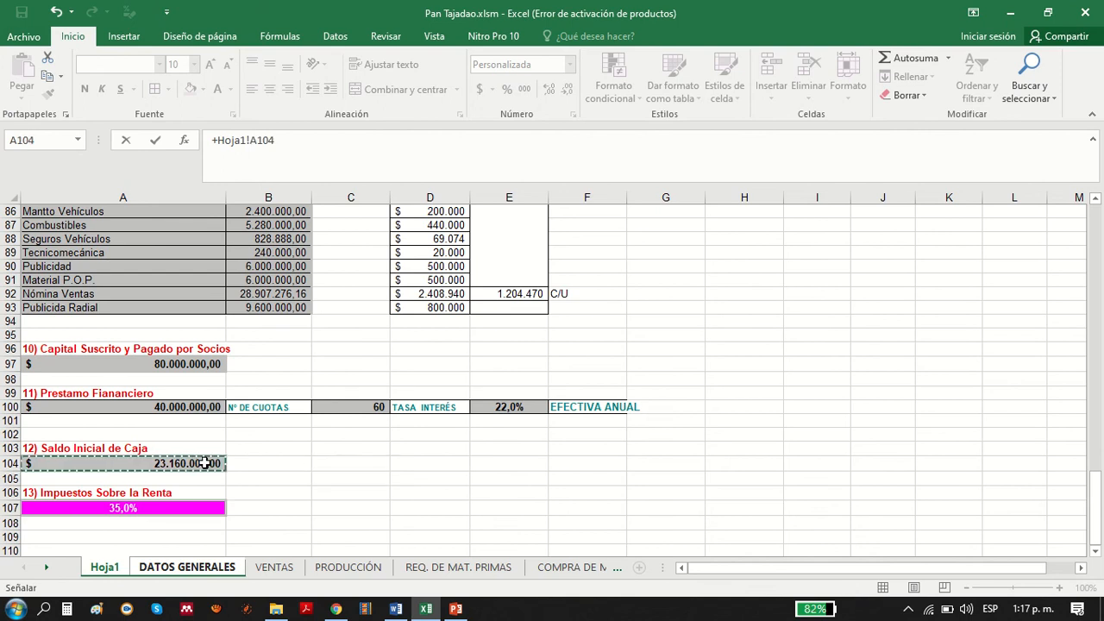
key("Return")
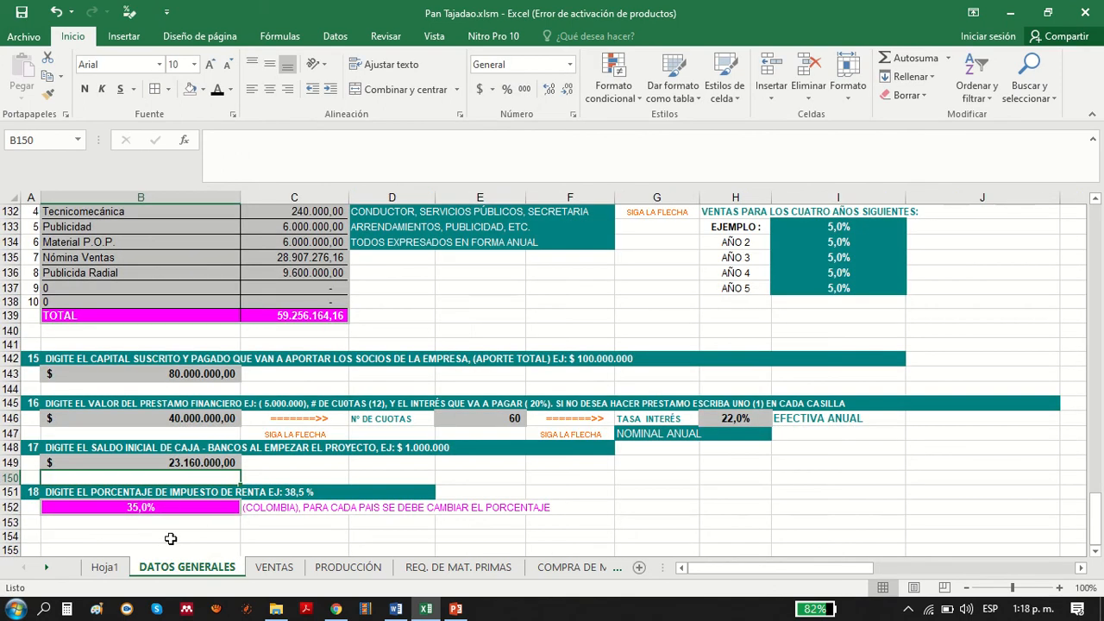
- Return to the beginning of the DATOS GENERALES sheet and save the workbook
scroll(492, 360, "up", 20)
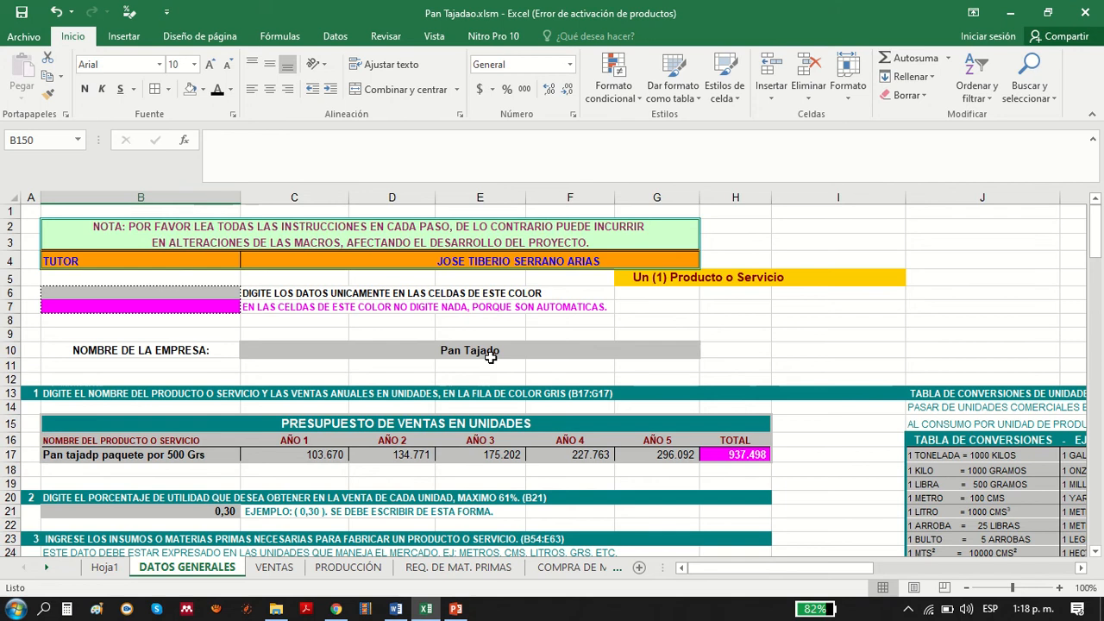
left_click(22, 13)
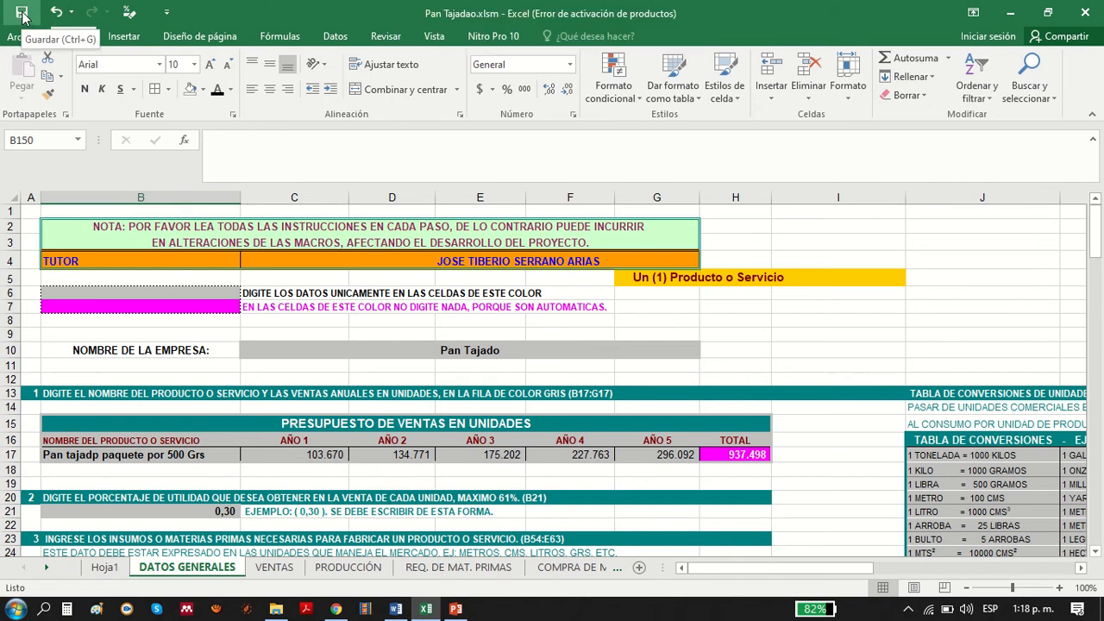
left_click(24, 17)
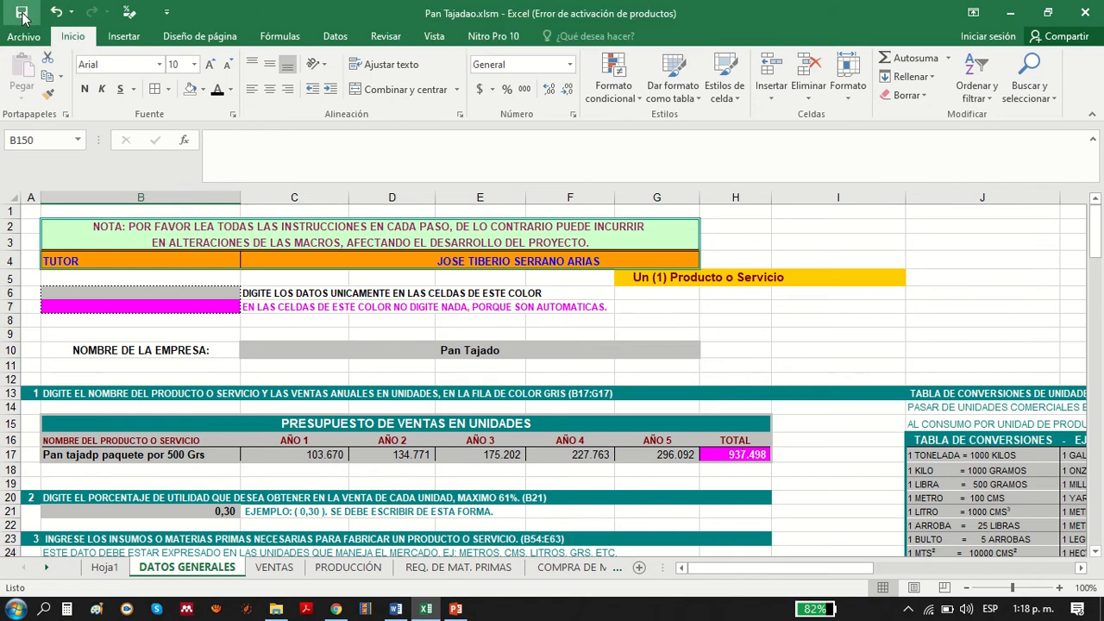
- Review the VENTAS sheet's unit sales budget and its sale price calculation for all years
left_click(275, 566)
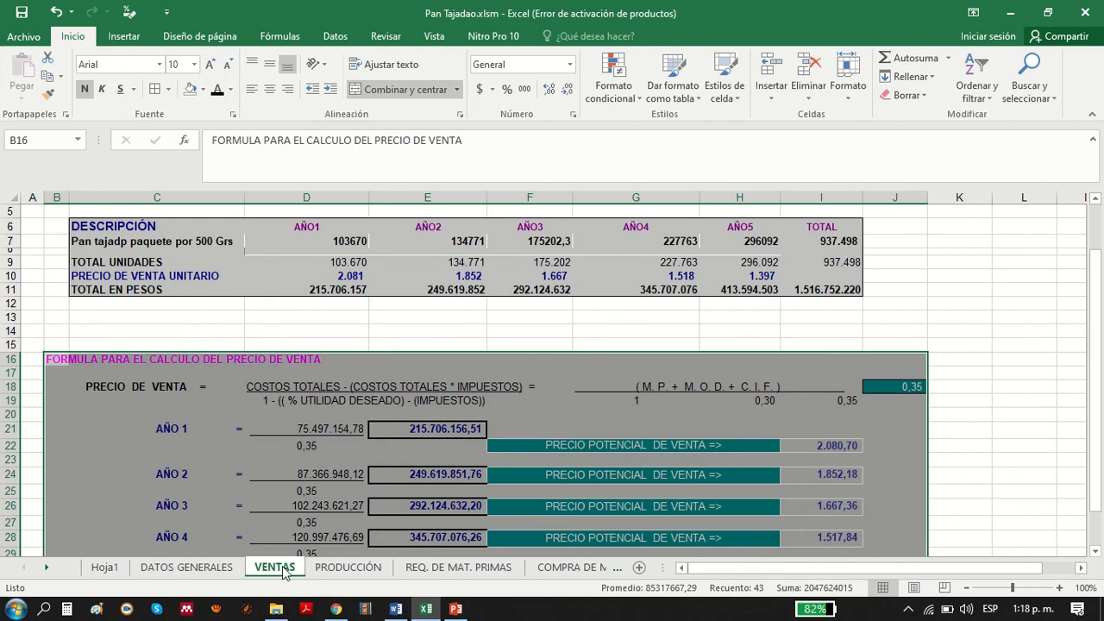
scroll(703, 465, "up", 1)
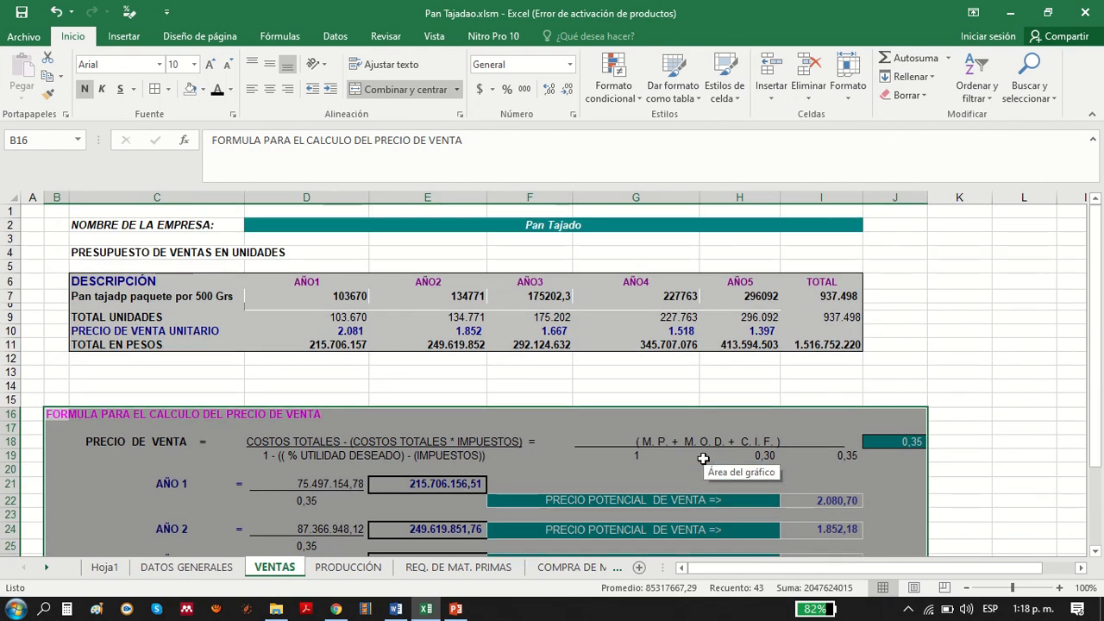
scroll(702, 458, "down", 20)
scroll(702, 458, "up", 20)
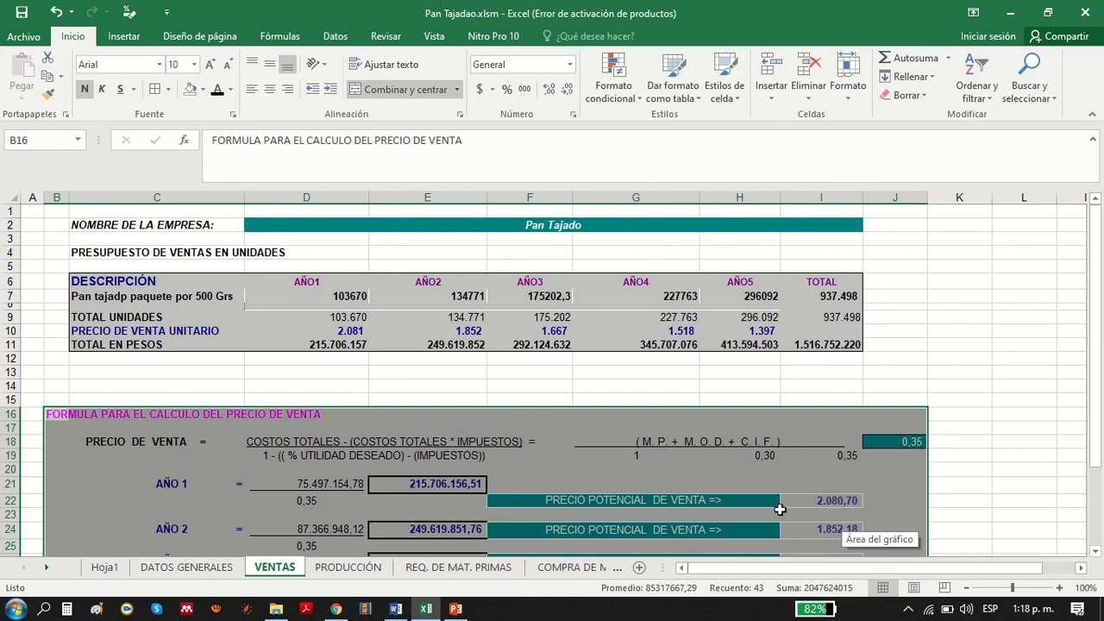
- Check the yearly unit sales cells C17 to G17 and the profit percentage in B21 on DATOS GENERALES
left_click(187, 567)
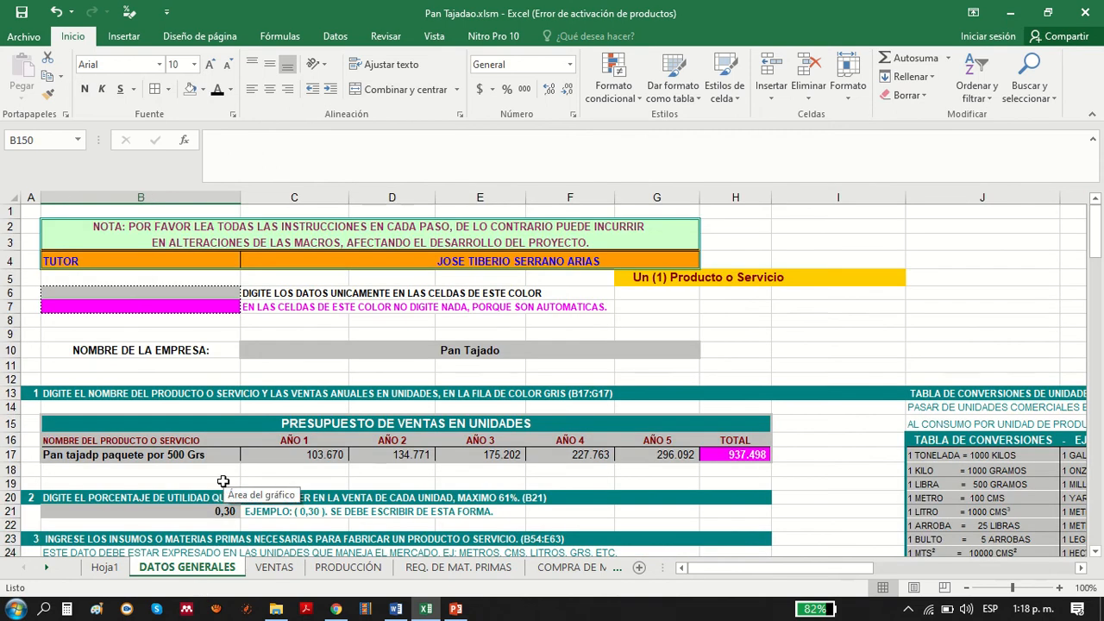
left_click(304, 454)
left_click(397, 454)
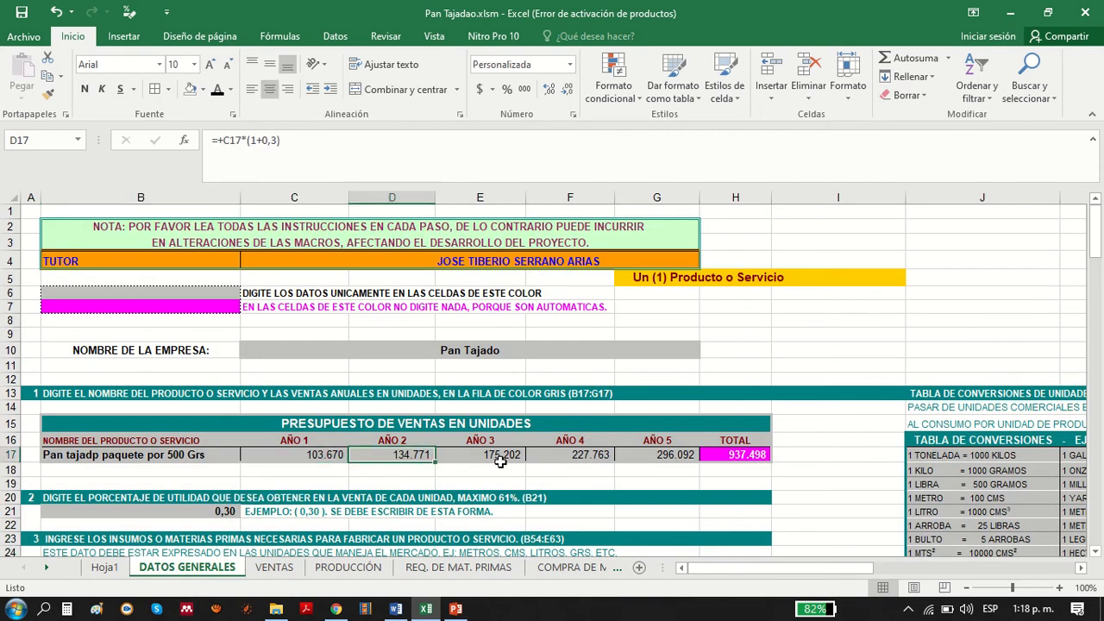
left_click(500, 461)
left_click(567, 457)
left_click(623, 454)
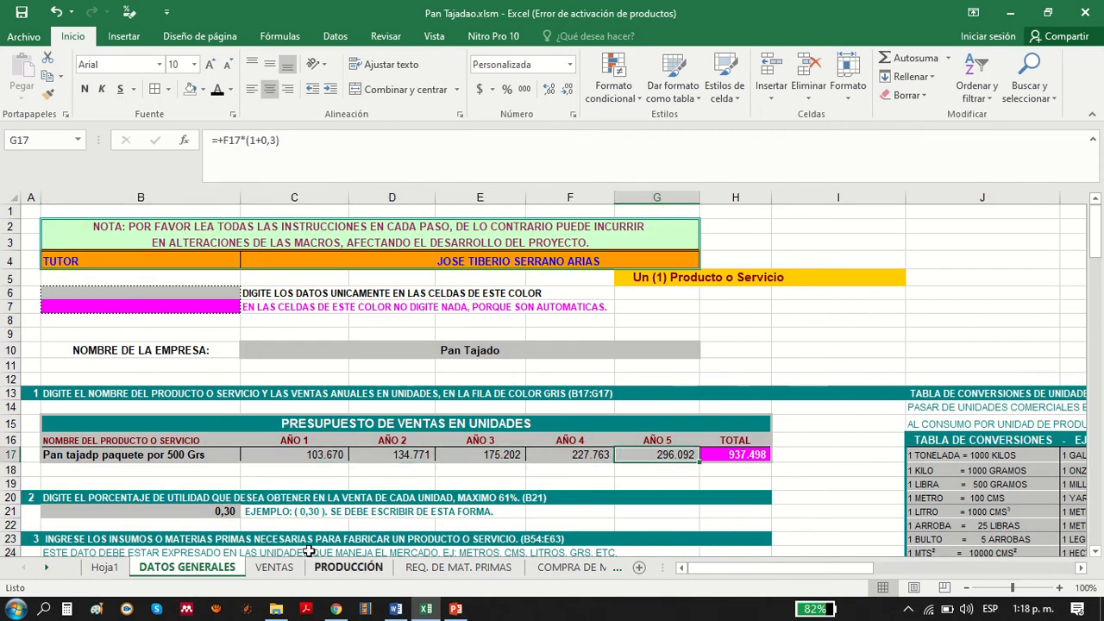
left_click(220, 510)
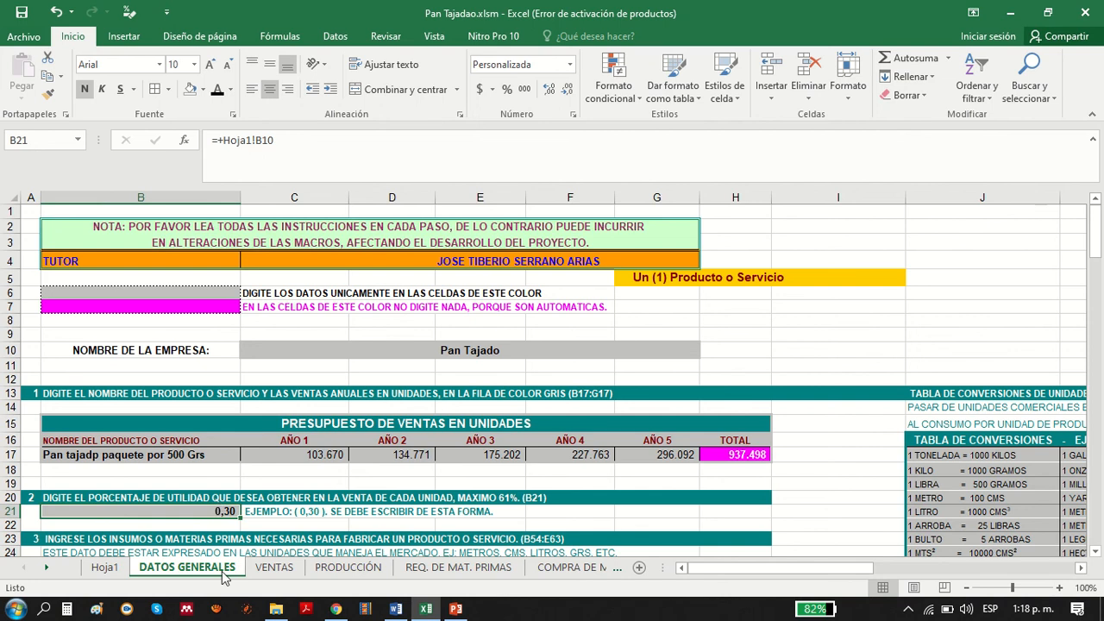
- Examine the AÑO 1 potential sale price formula in I22 on VENTAS, comparing it with the DATOS GENERALES inputs
left_click(276, 569)
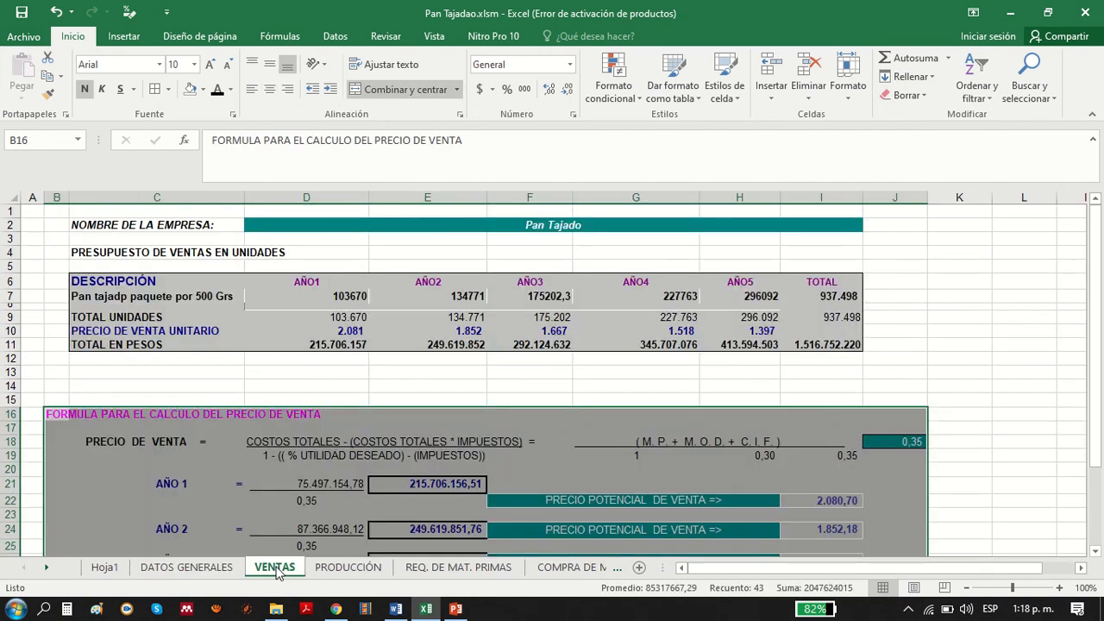
left_click(823, 501)
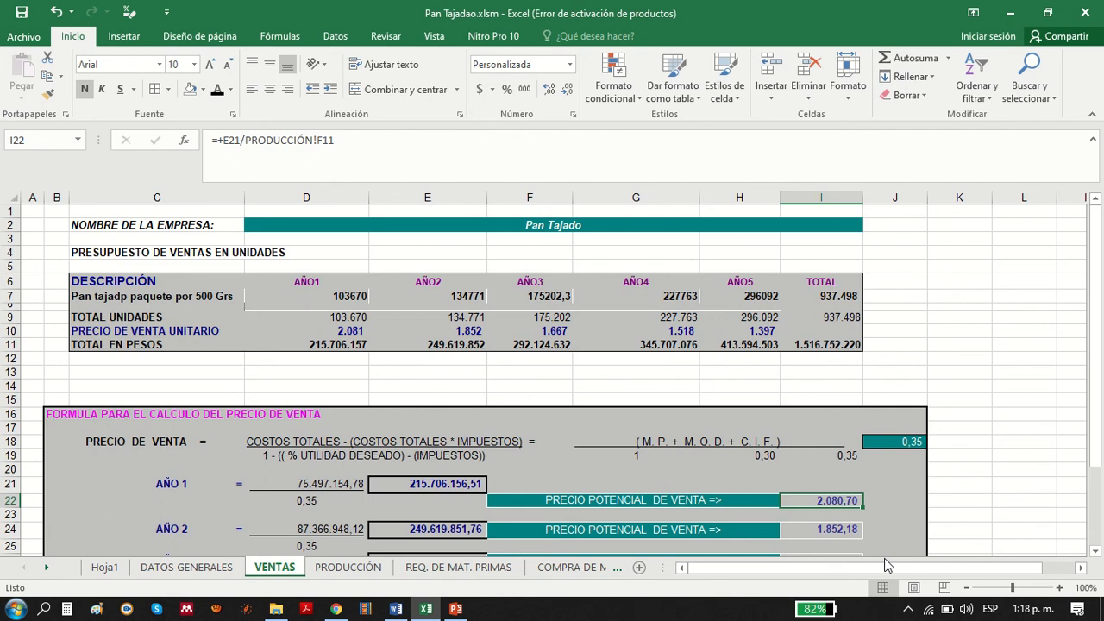
left_click_drag(1095, 390, 1095, 435)
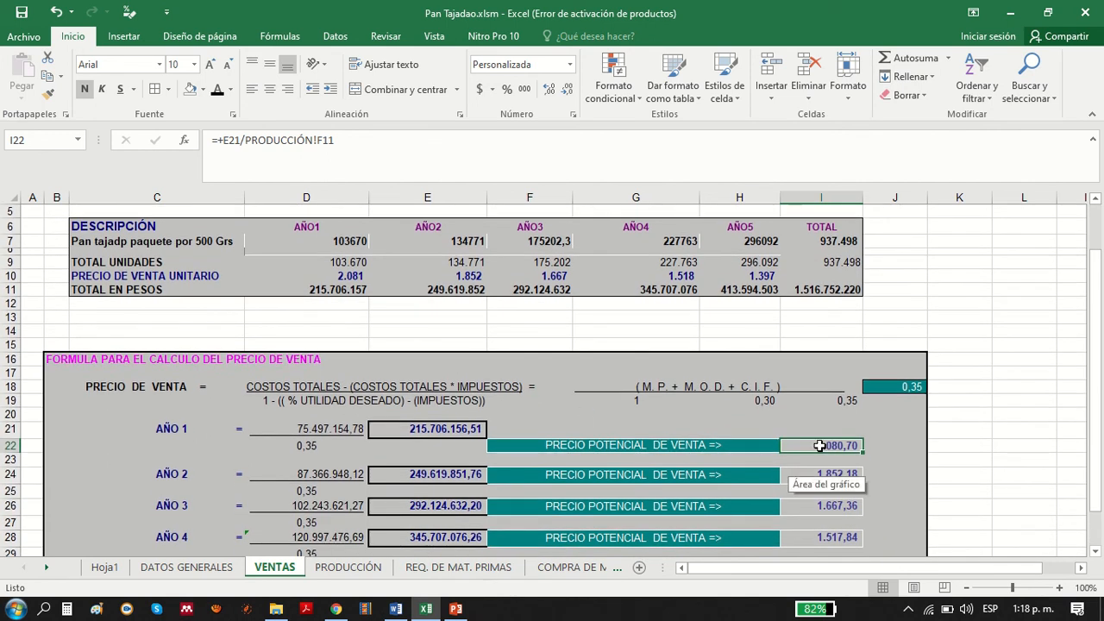
left_click(216, 571)
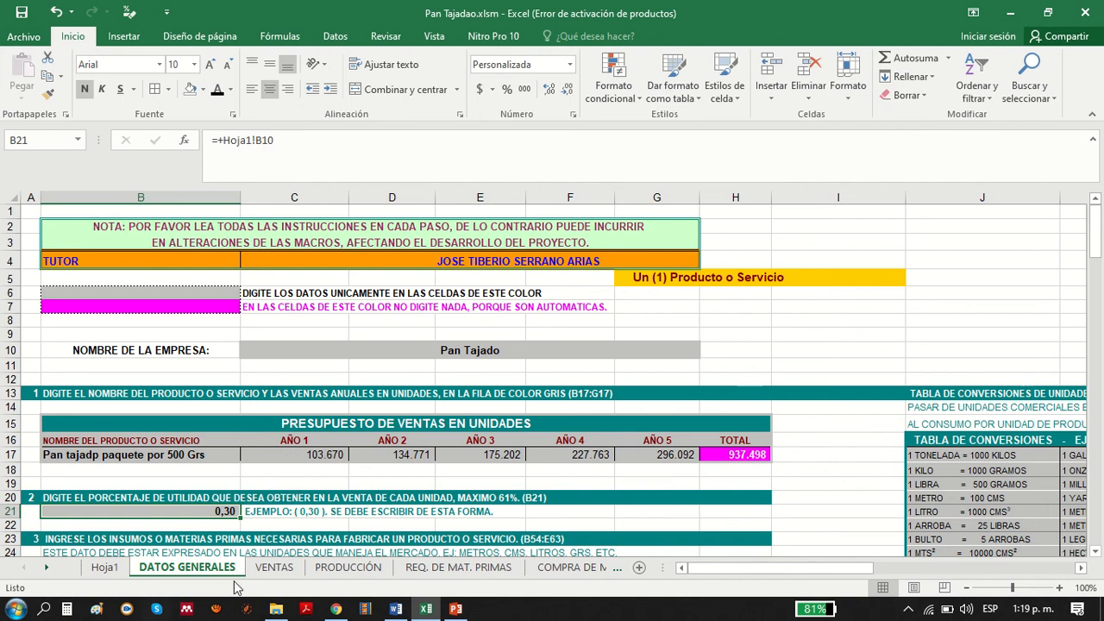
left_click(285, 575)
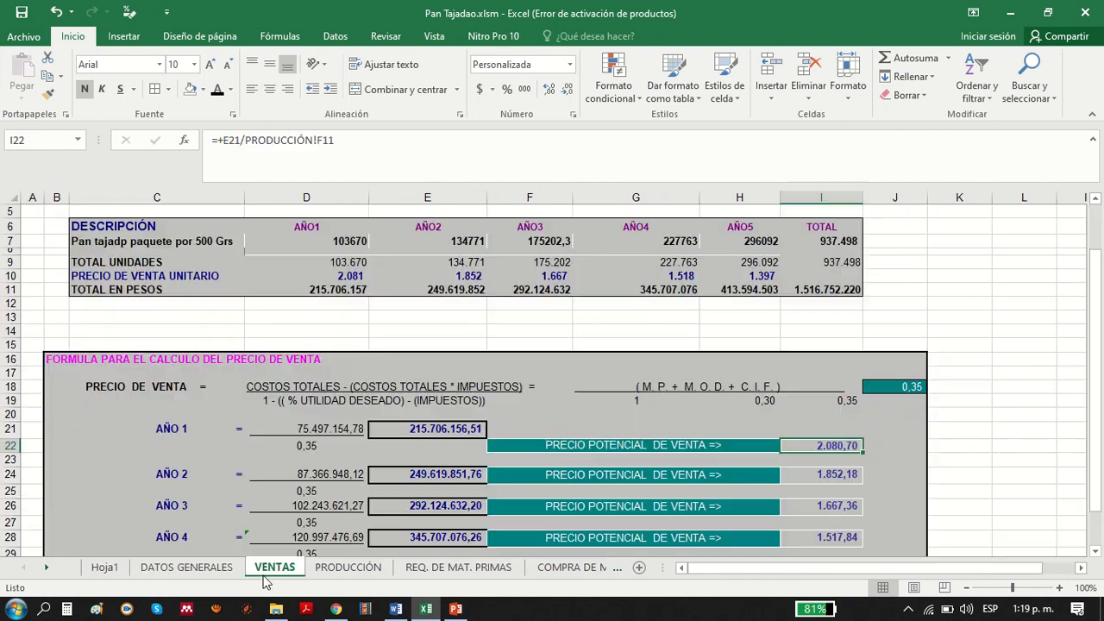
- Review the yearly production budgets on PRODUCCIÓN and the raw material requirements on REQ. DE MAT. PRIMAS
left_click(346, 567)
scroll(500, 501, "down", 13)
scroll(500, 500, "up", 13)
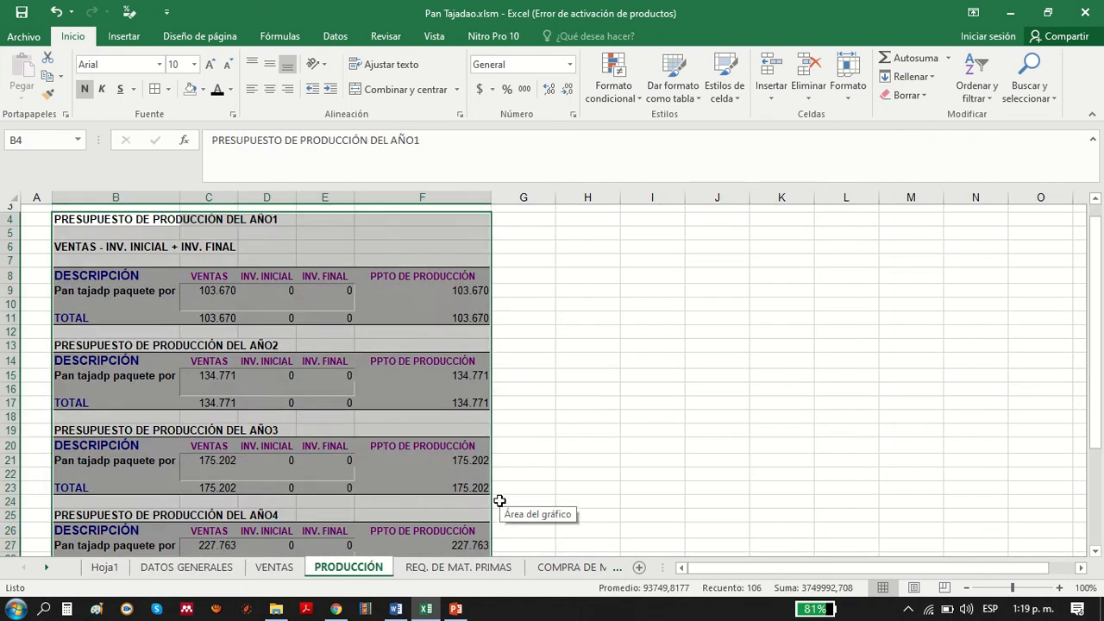
left_click(447, 569)
scroll(591, 484, "down", 15)
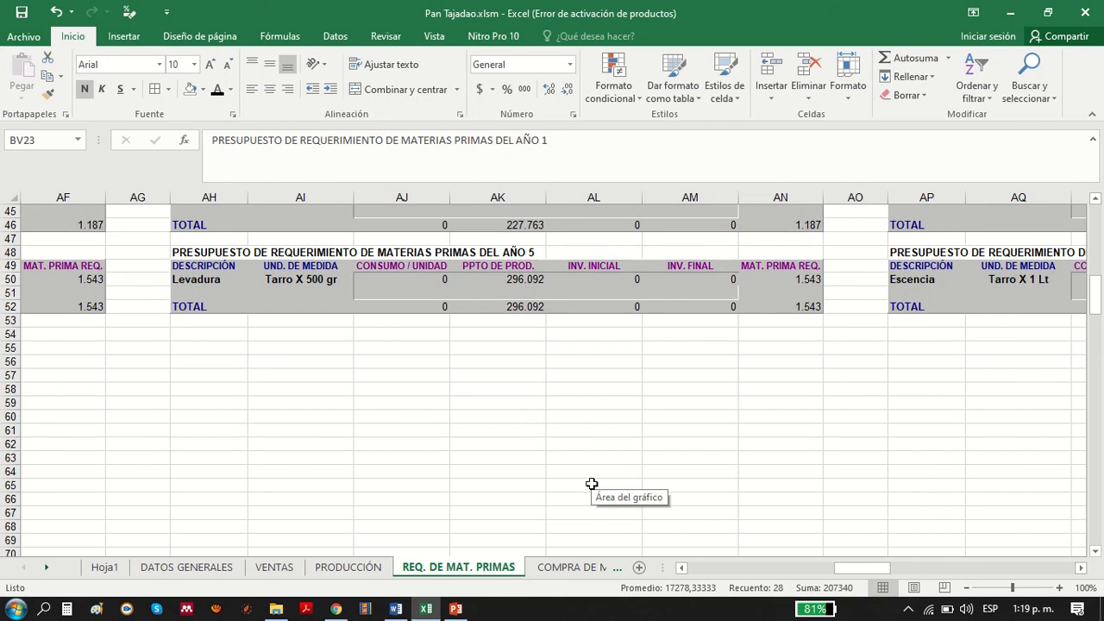
scroll(592, 484, "up", 15)
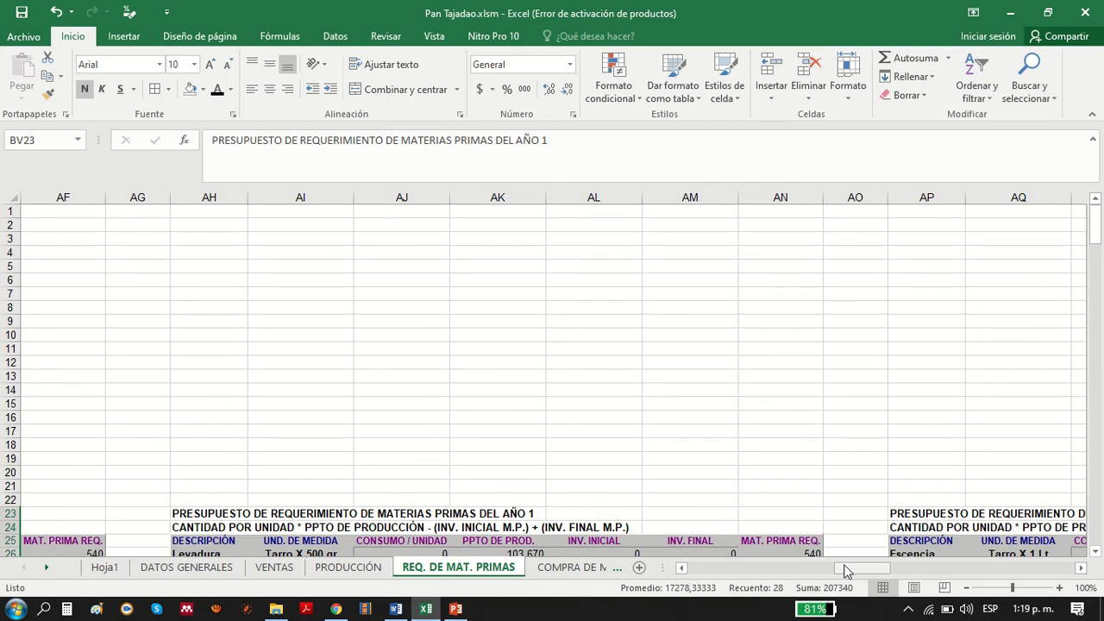
left_click_drag(845, 569, 554, 597)
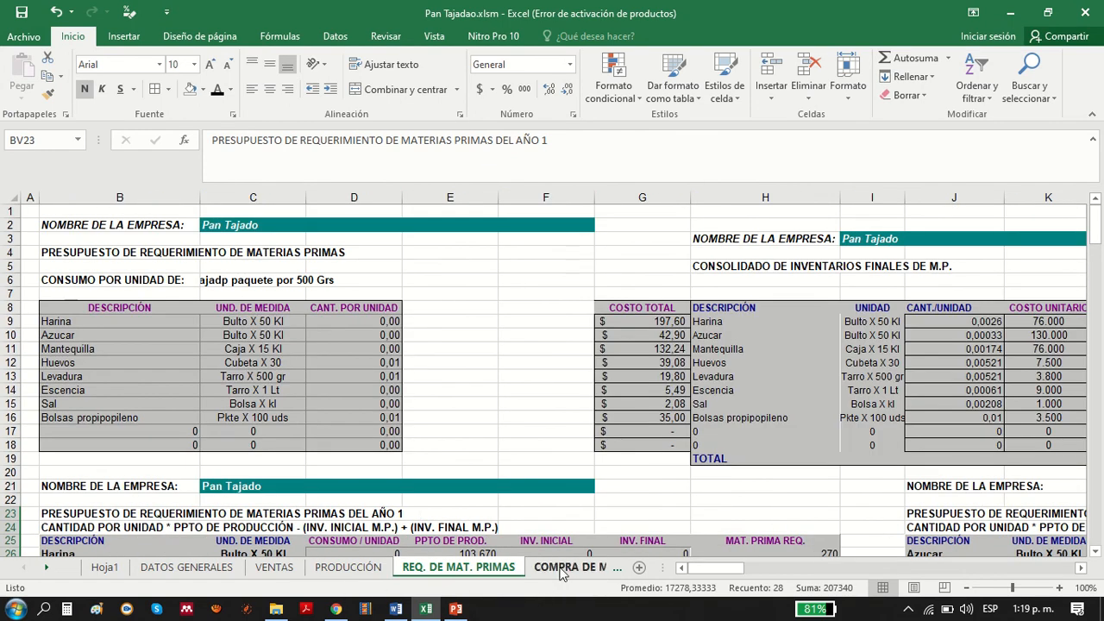
- Examine the raw material purchases, direct labour and indirect manufacturing cost budgets on their respective sheets
left_click(560, 569)
scroll(565, 533, "up", 14)
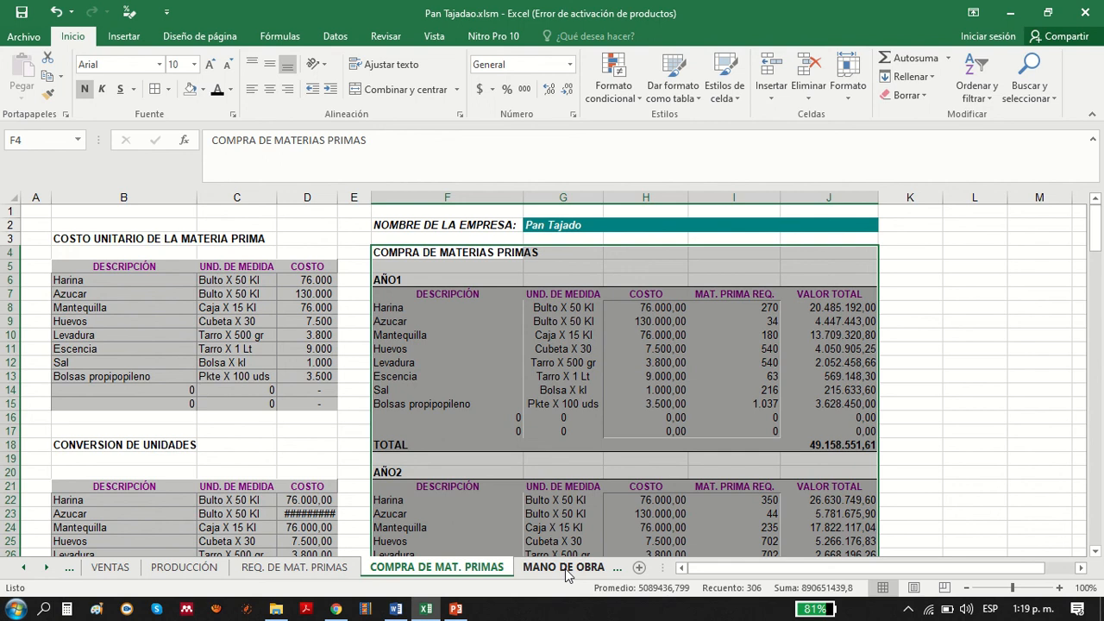
left_click(565, 568)
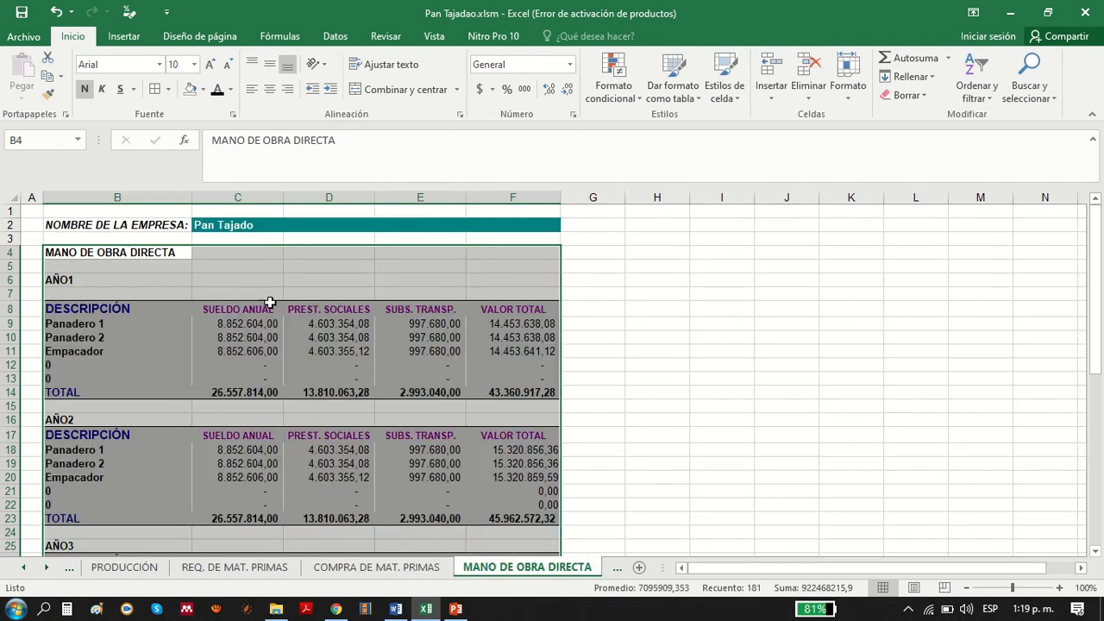
left_click(617, 567)
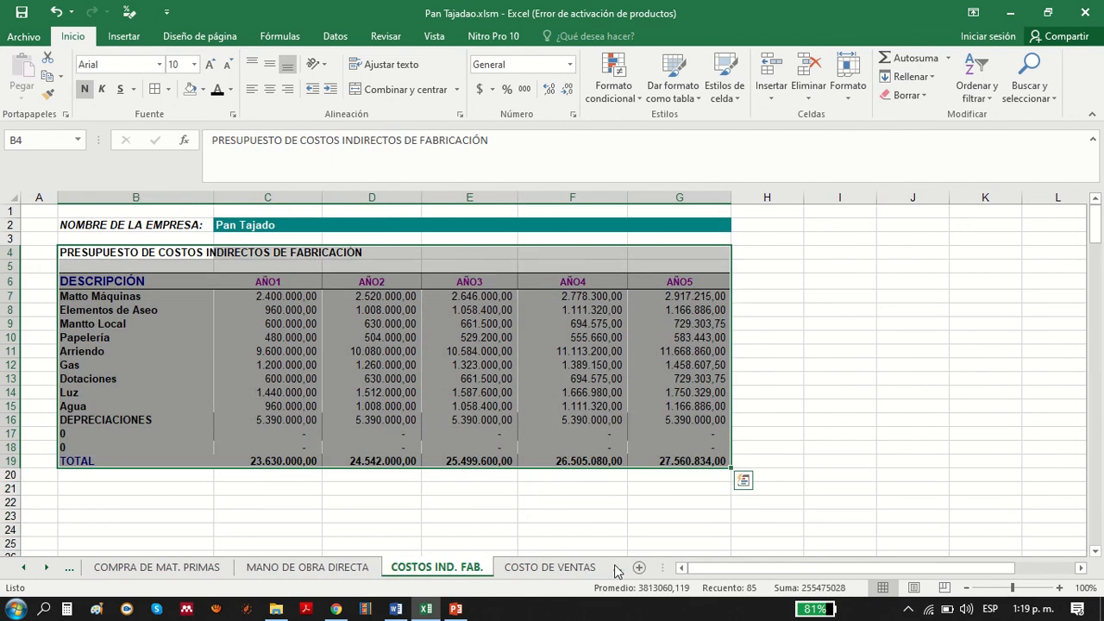
- Clear the stray values in D20:D21 below the cost table on the COSTO DE VENTAS sheet
left_click(521, 569)
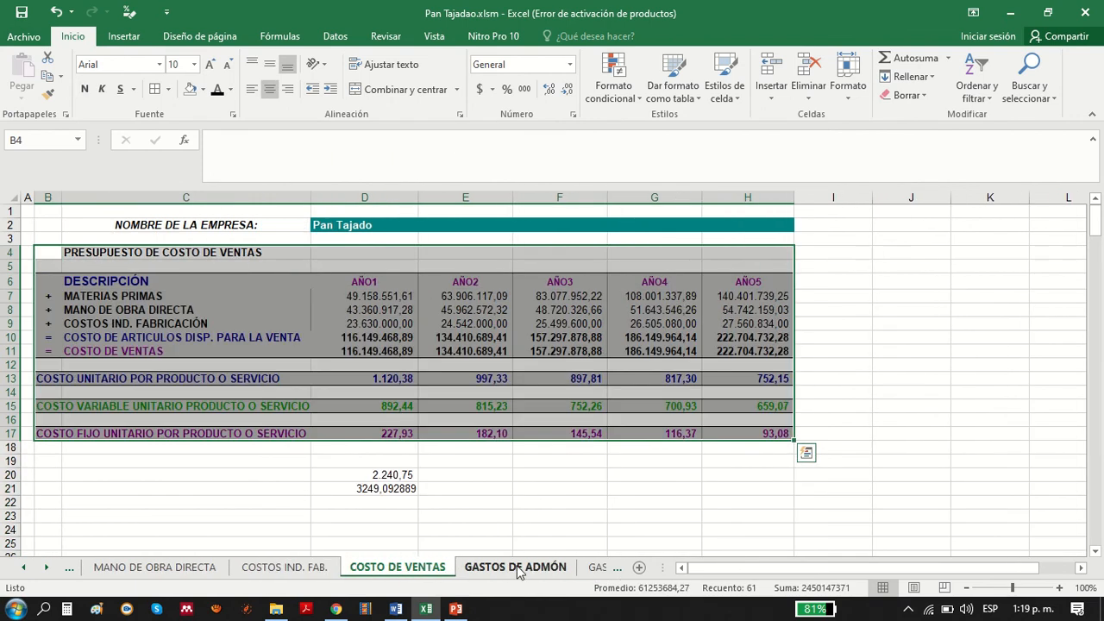
left_click(383, 481)
left_click_drag(384, 481, 385, 488)
key("Delete")
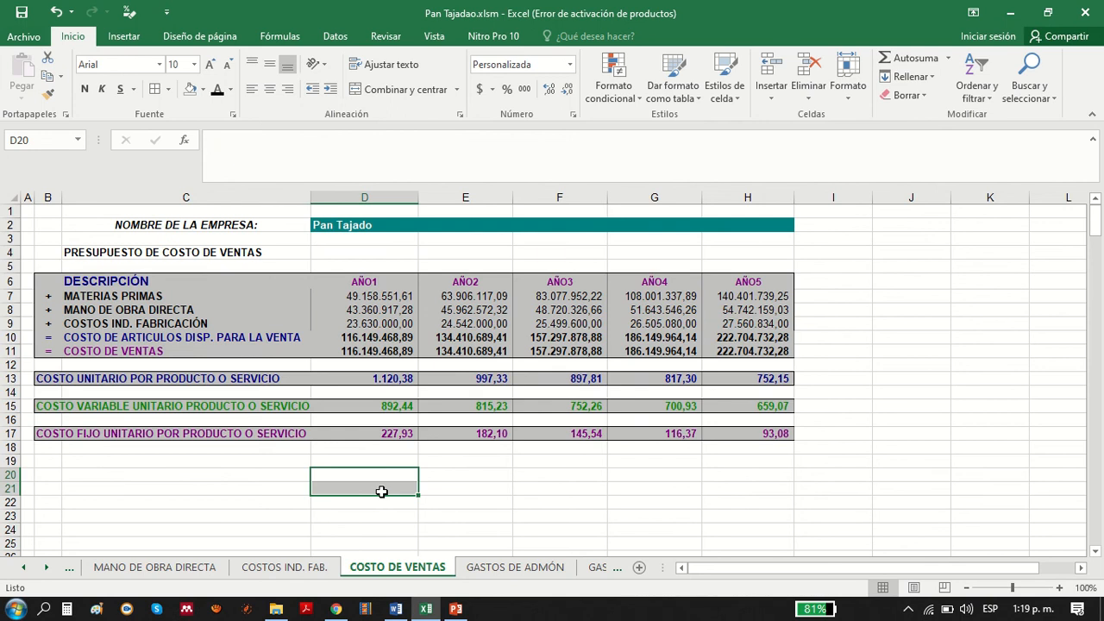
- On GASTOS DE ADMÓN, change the AÑO2 formula in D15 to =+C15*'DATOS GENERALES'!$I$118
left_click(508, 571)
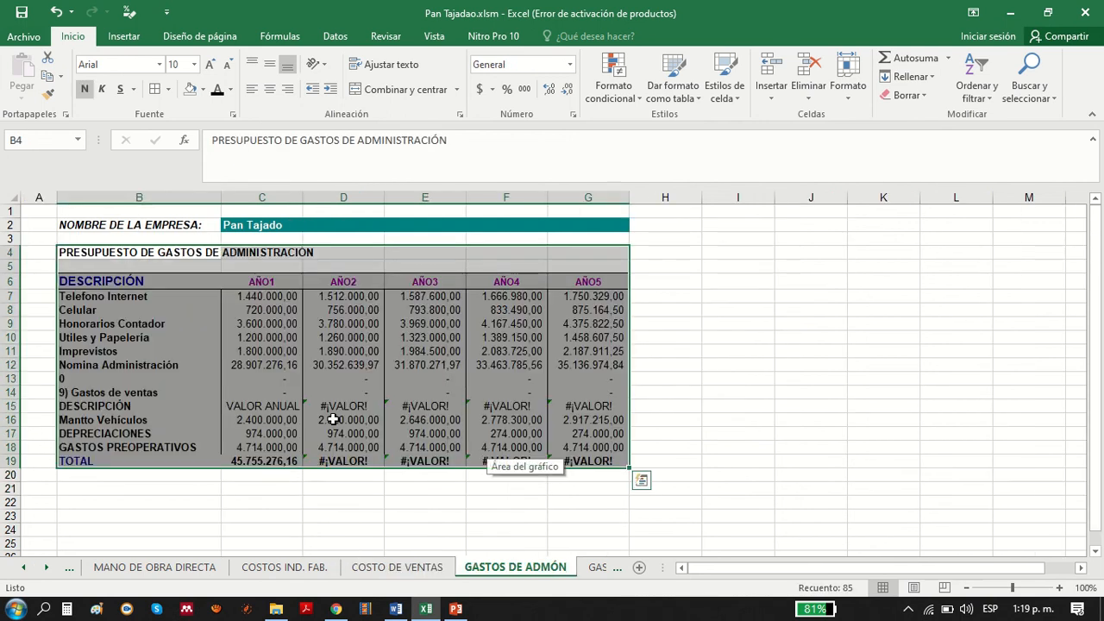
left_click(249, 407)
left_click(342, 406)
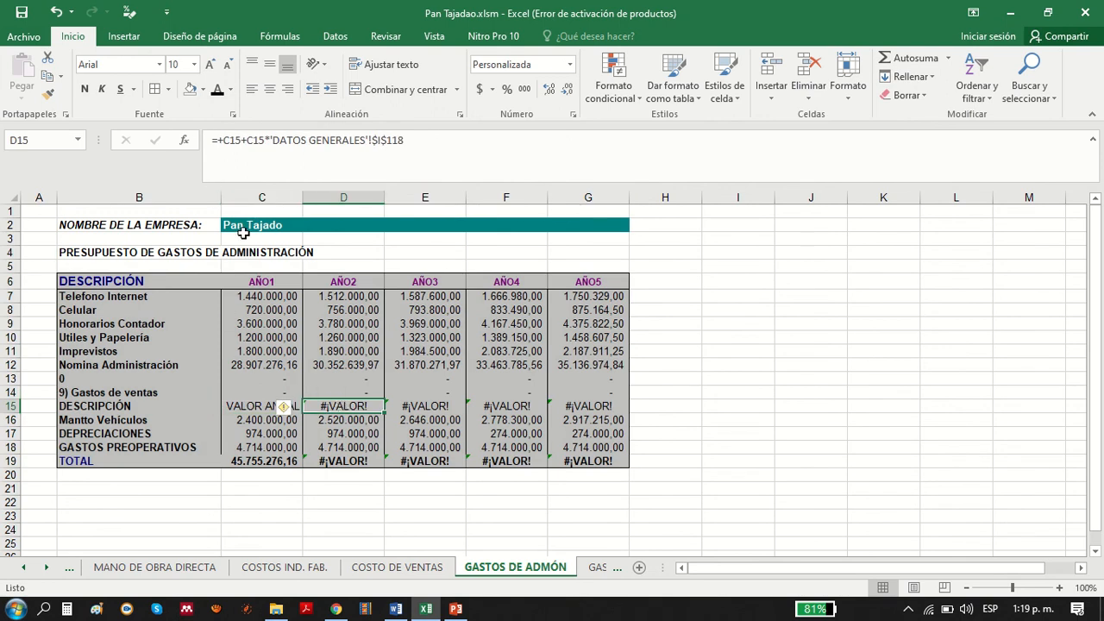
left_click(217, 140)
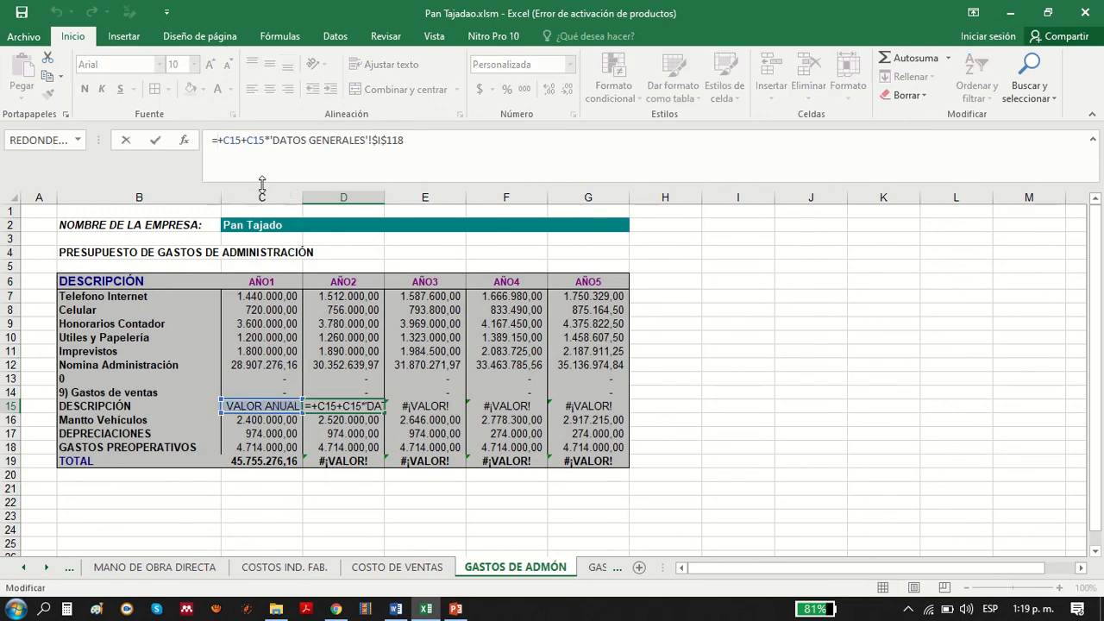
key("Delete")
key("Delete")
key("Delete")
key("Delete")
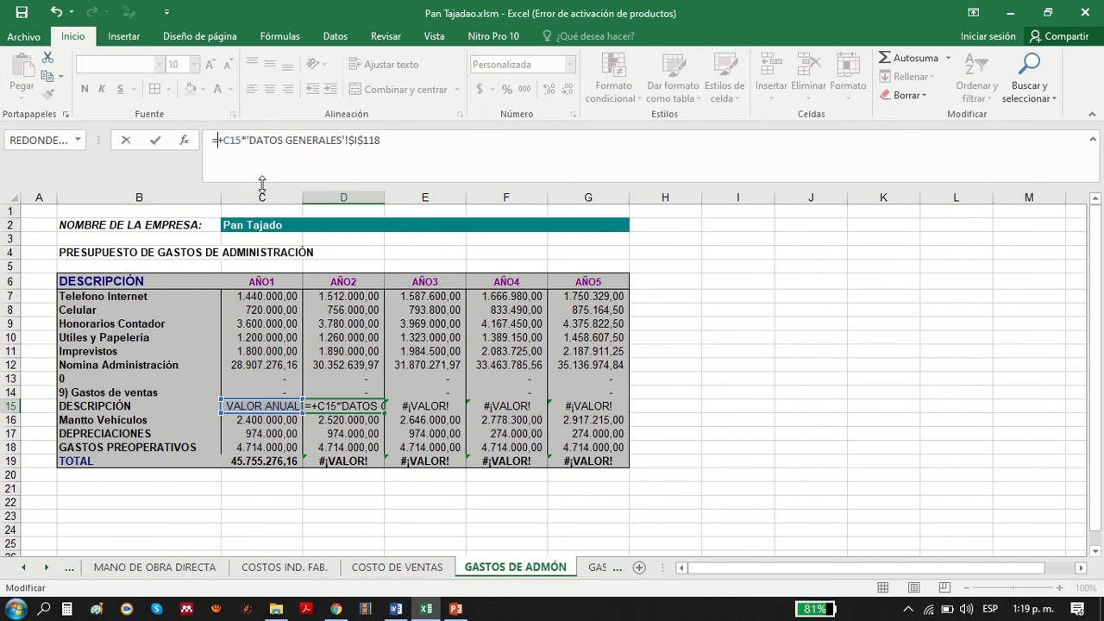
key("Return")
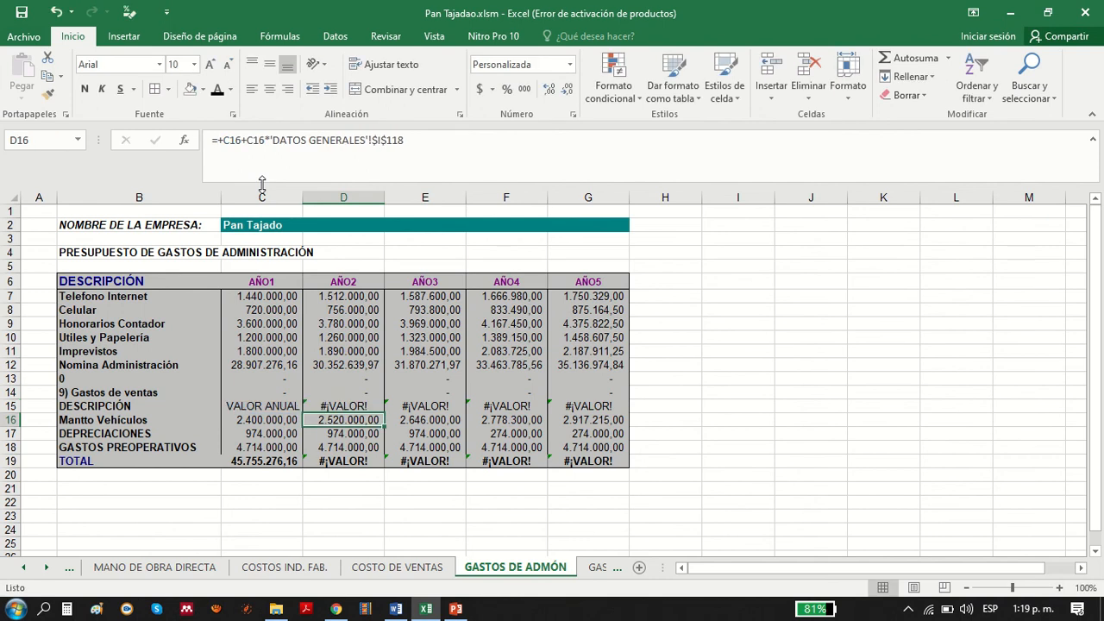
key("Up")
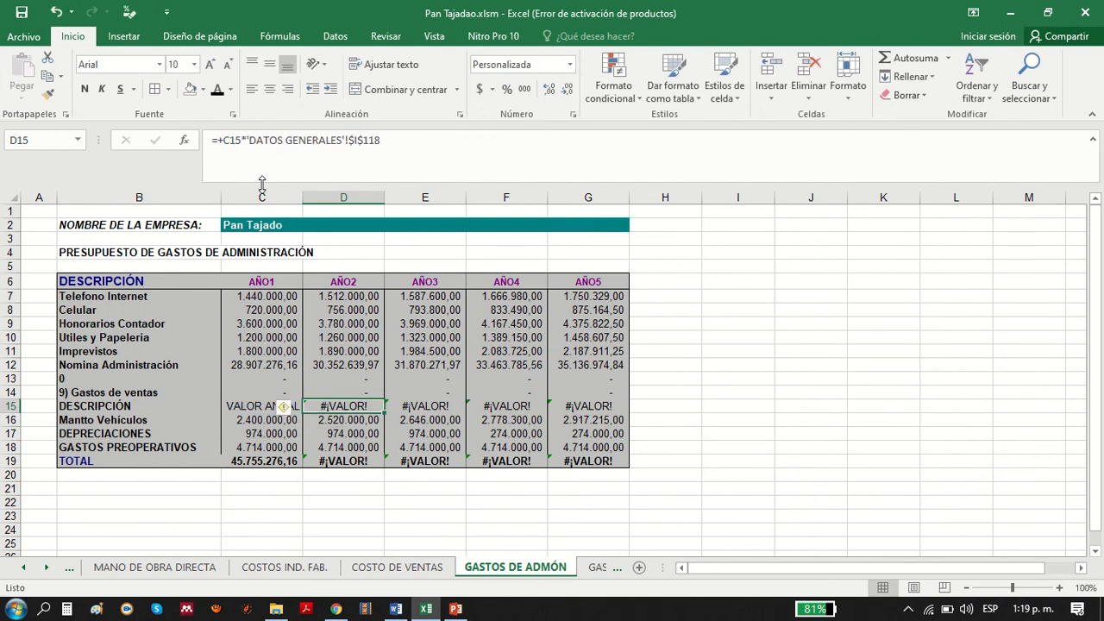
left_click(233, 180)
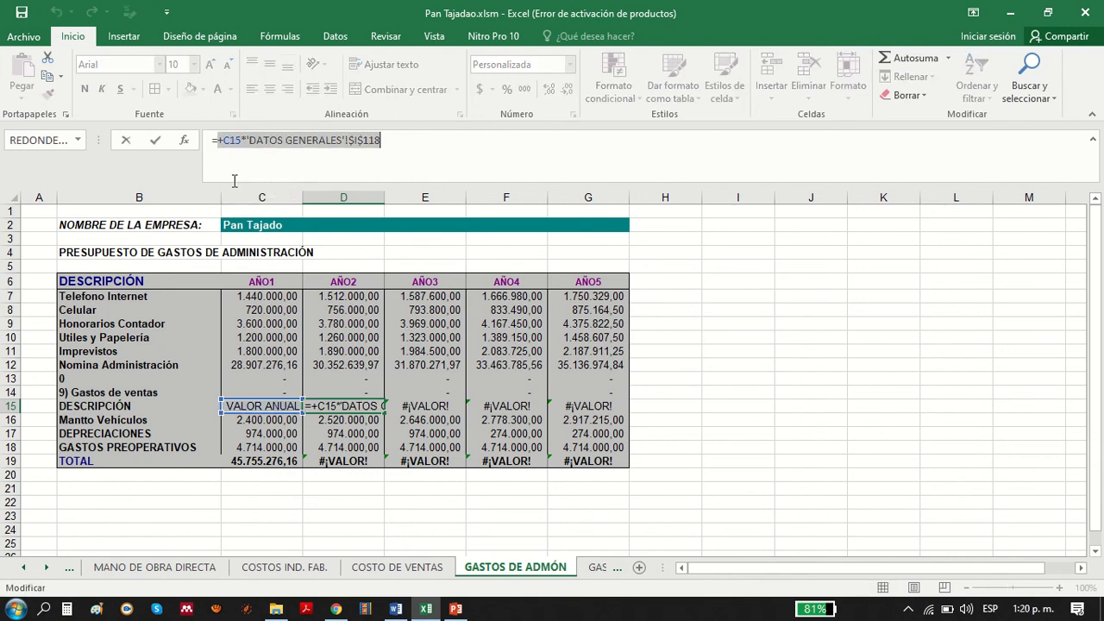
left_click(263, 501)
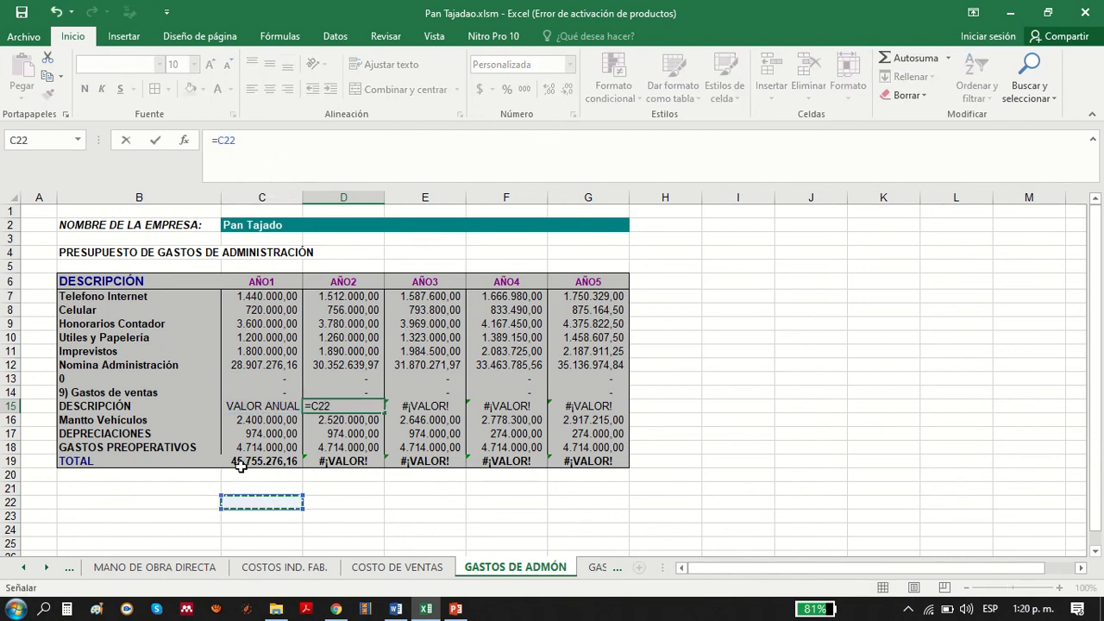
key("Escape")
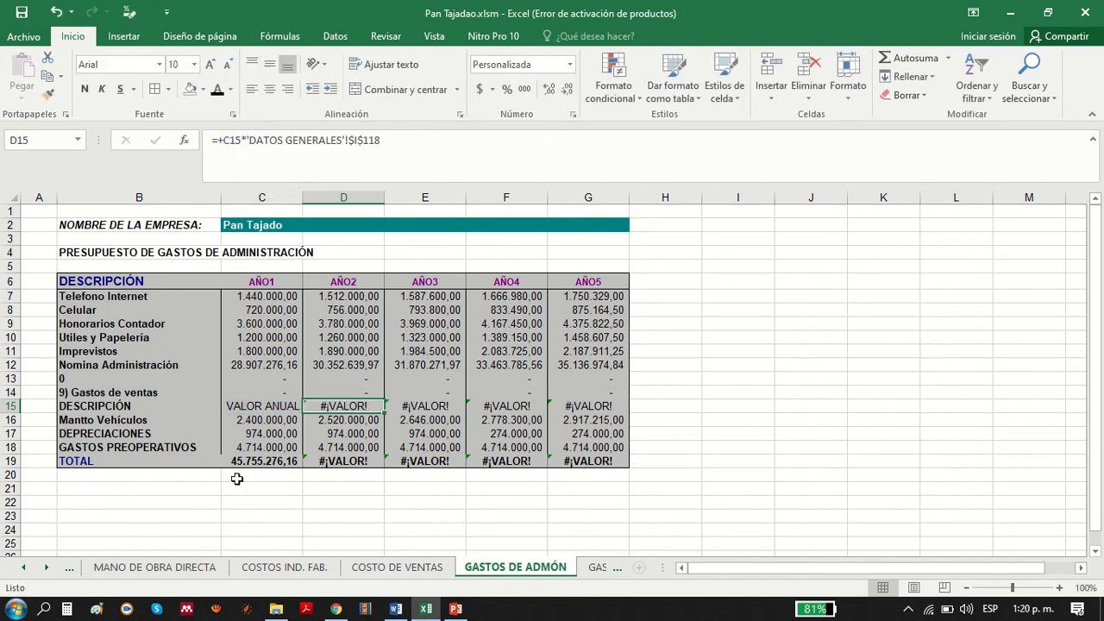
- Check the formulas in C15 and D15 on GASTOS DE ADMÓN and review the GASTOS DE VENTAS budget
left_click(247, 405)
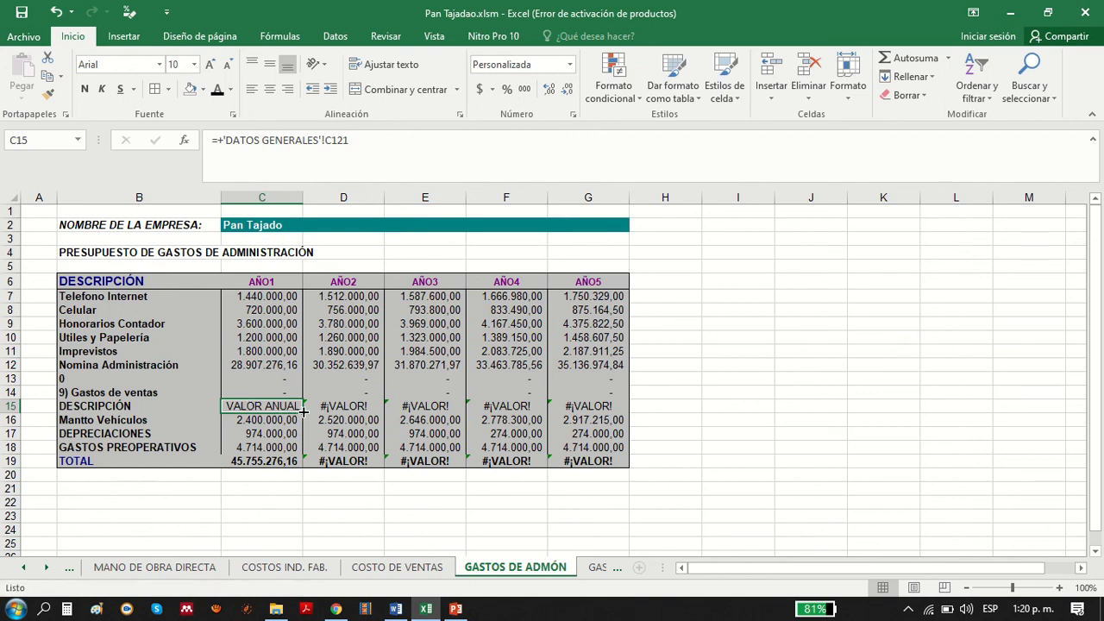
left_click(342, 405)
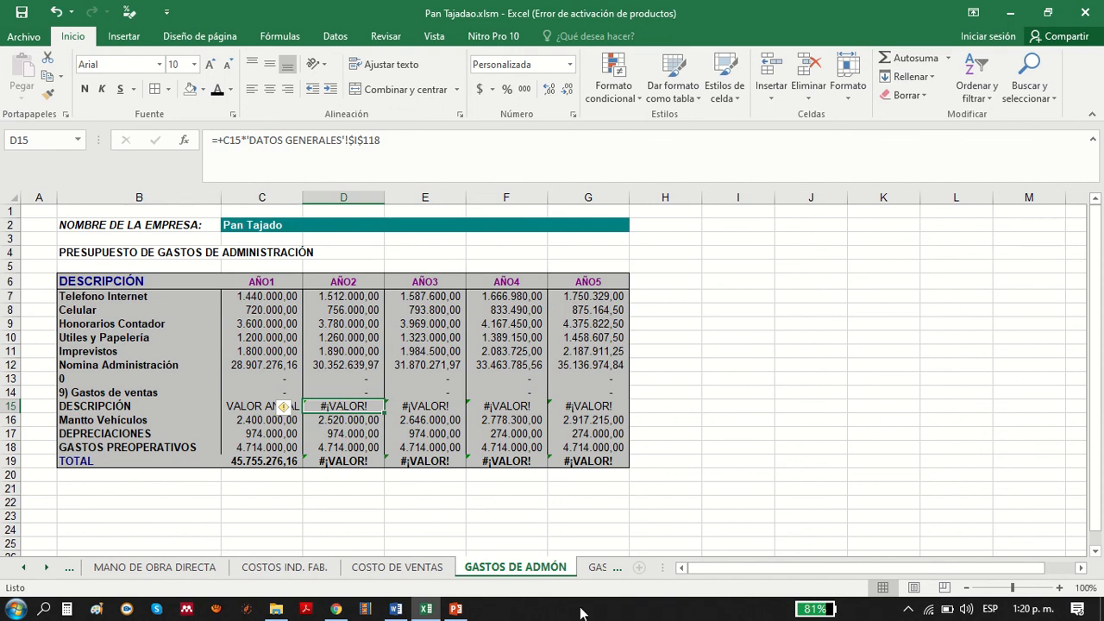
left_click(595, 566)
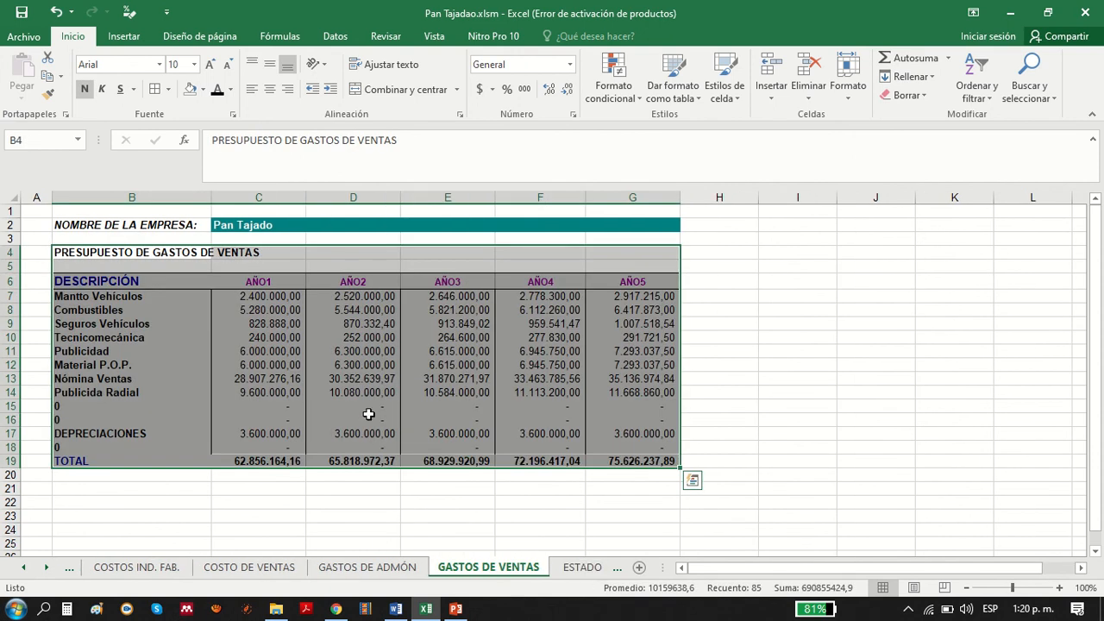
- Review the income statement on ESTADO DE RESULTADOS (GYP) and check the AÑO3 administration expense formula in F12
left_click(565, 576)
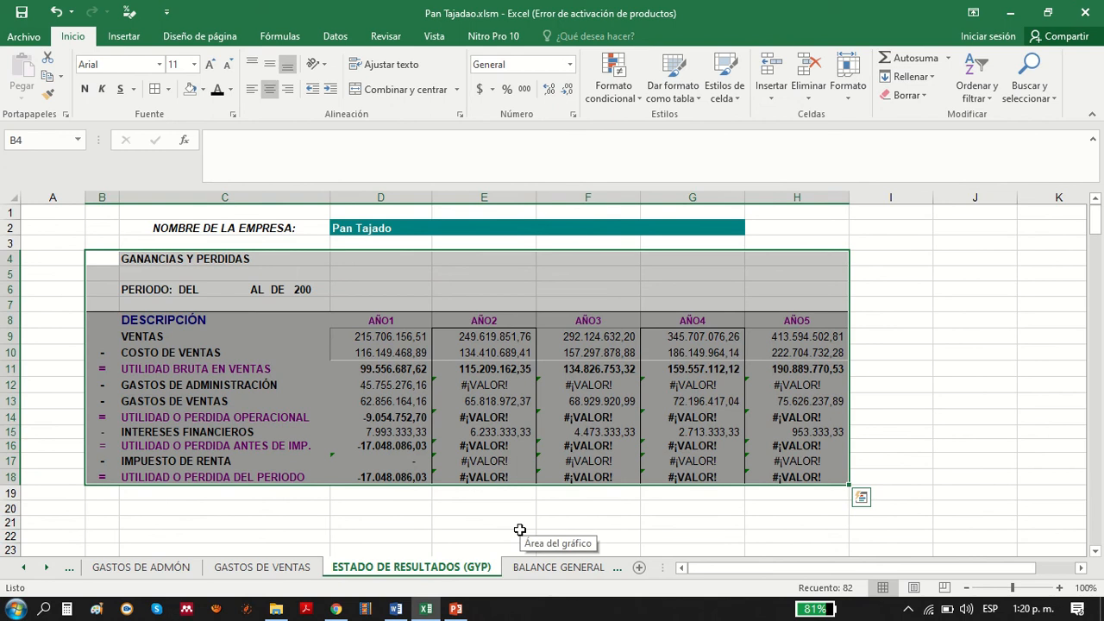
left_click(586, 386)
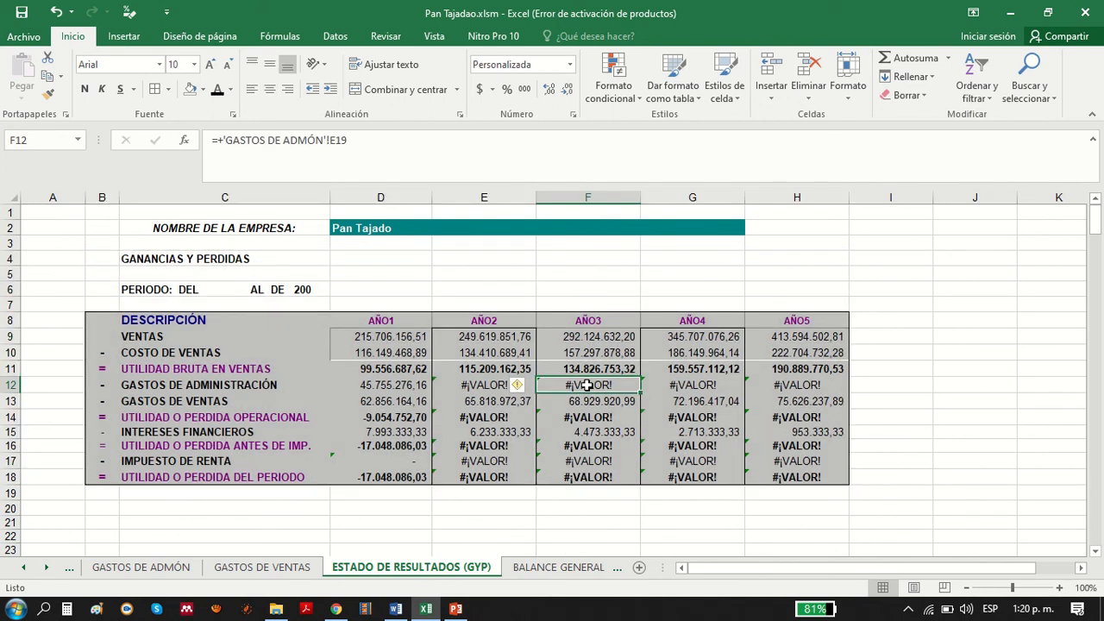
left_click(180, 568)
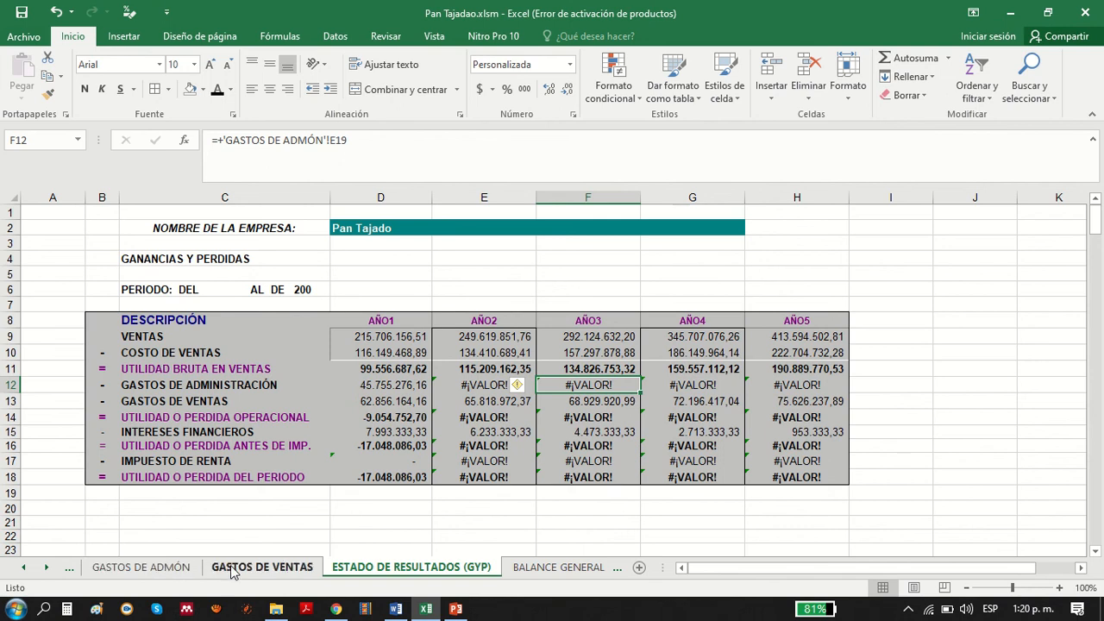
- Review the yearly figures on BALANCE GENERAL and FLUJO DE EFECTIVO, down to the TIR and VNA data
left_click(556, 572)
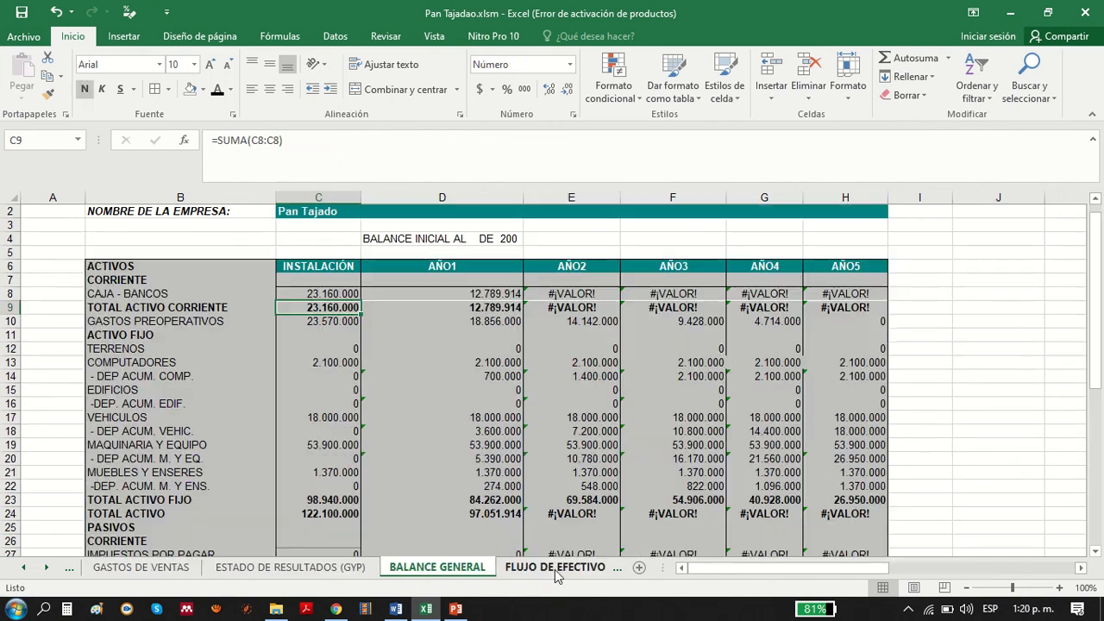
scroll(603, 437, "down", 15)
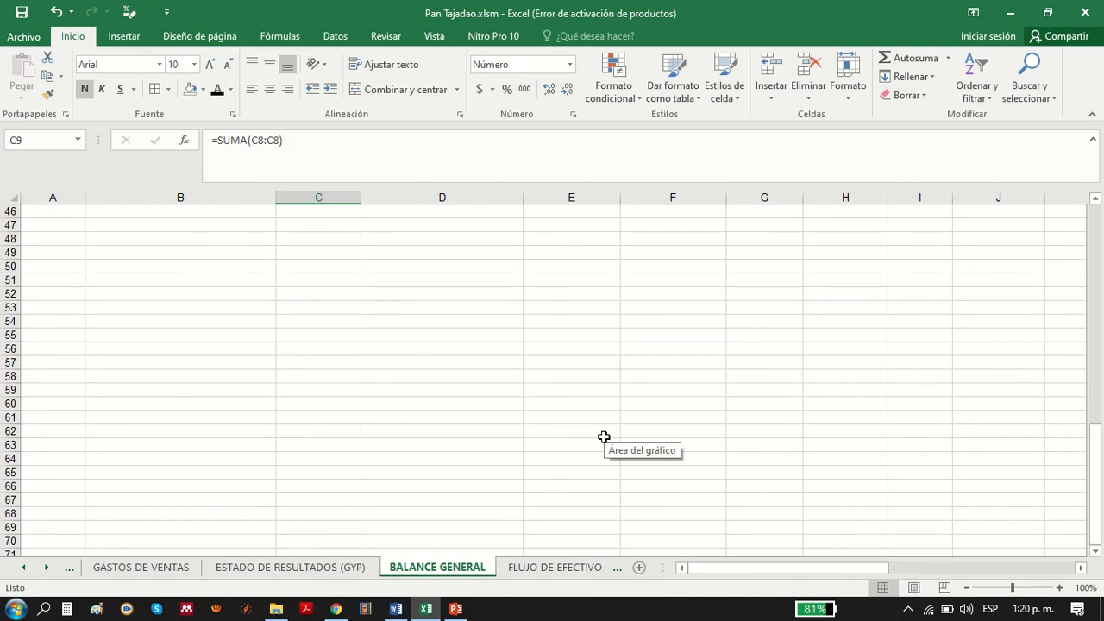
scroll(604, 437, "up", 15)
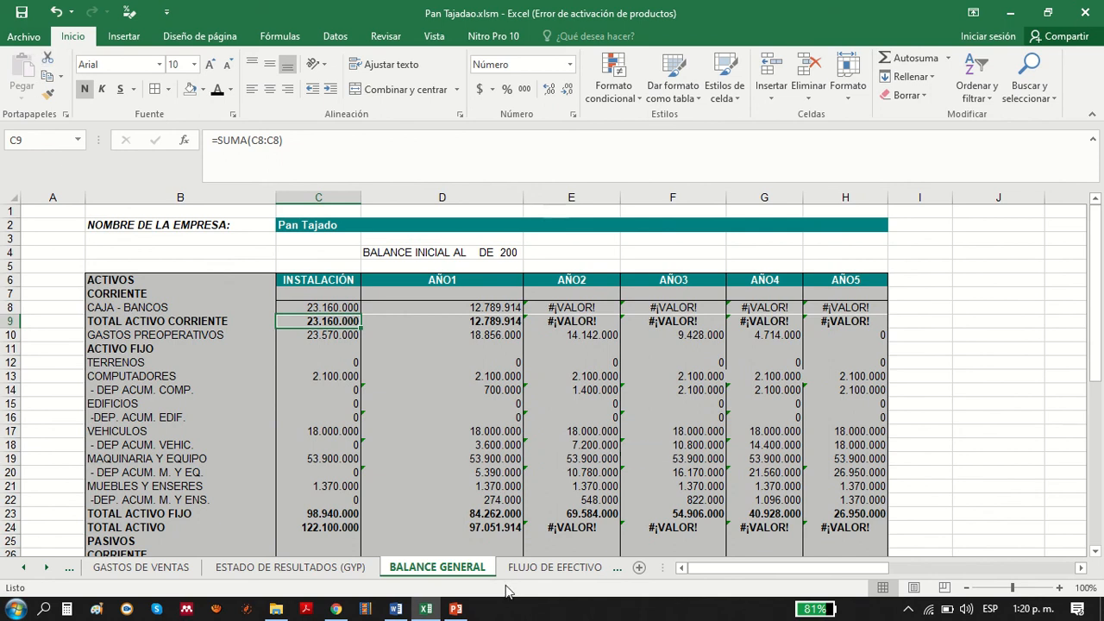
left_click(524, 569)
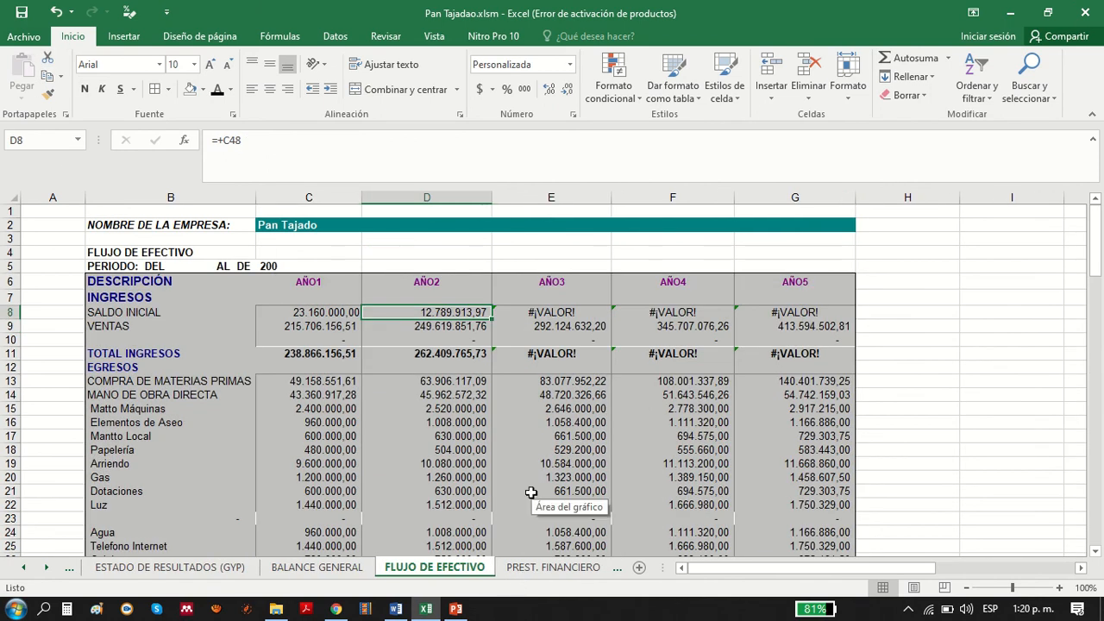
scroll(530, 491, "down", 15)
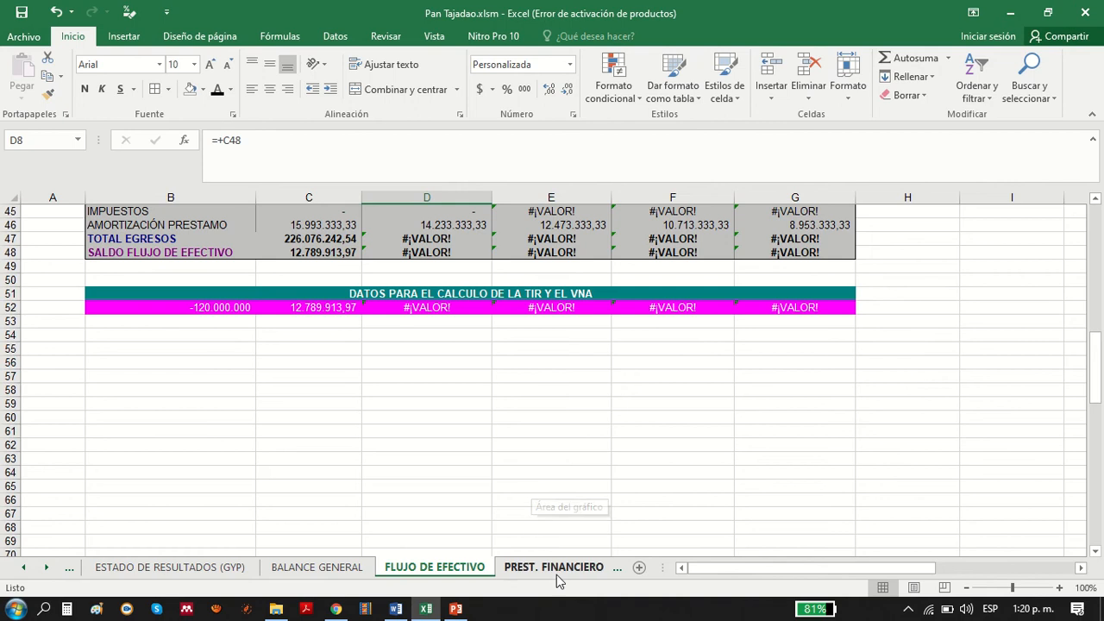
- Review the loan schedule, the financial indicators and the break-even analysis on PREST. FINANCIERO, INDICADORES FINANCIEROS and PUNTO DE EQUILIBRIO
left_click(558, 571)
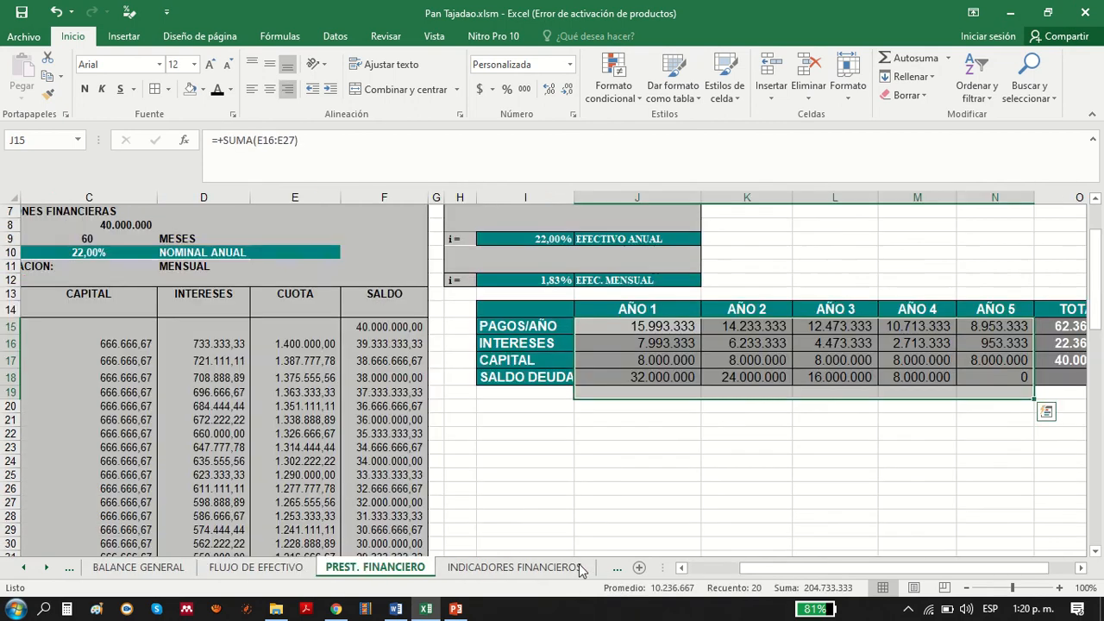
left_click(575, 570)
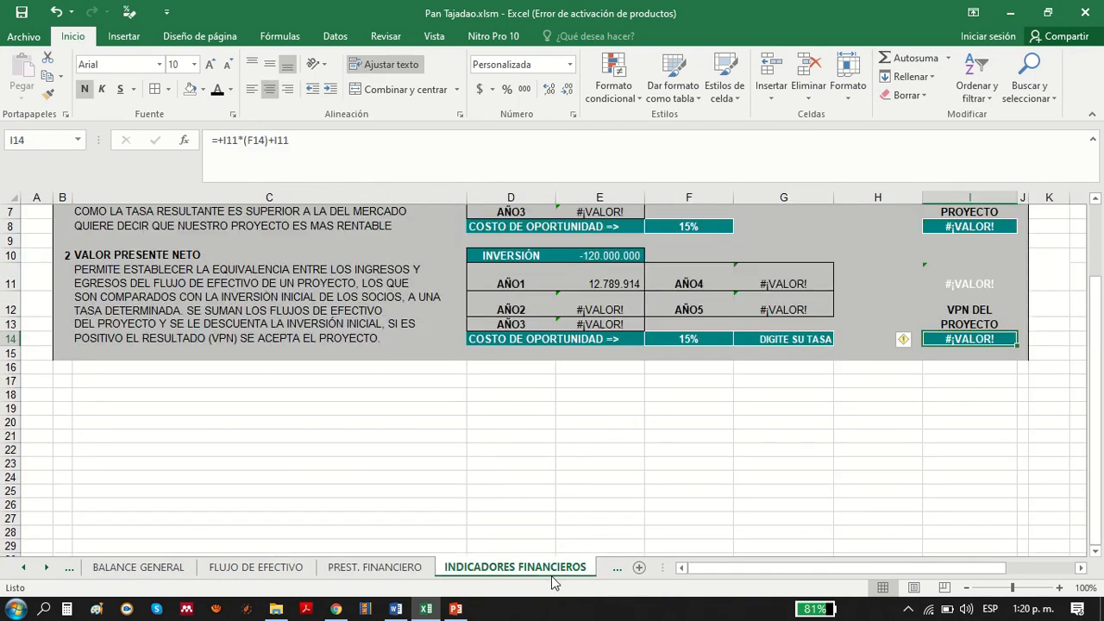
left_click(615, 571)
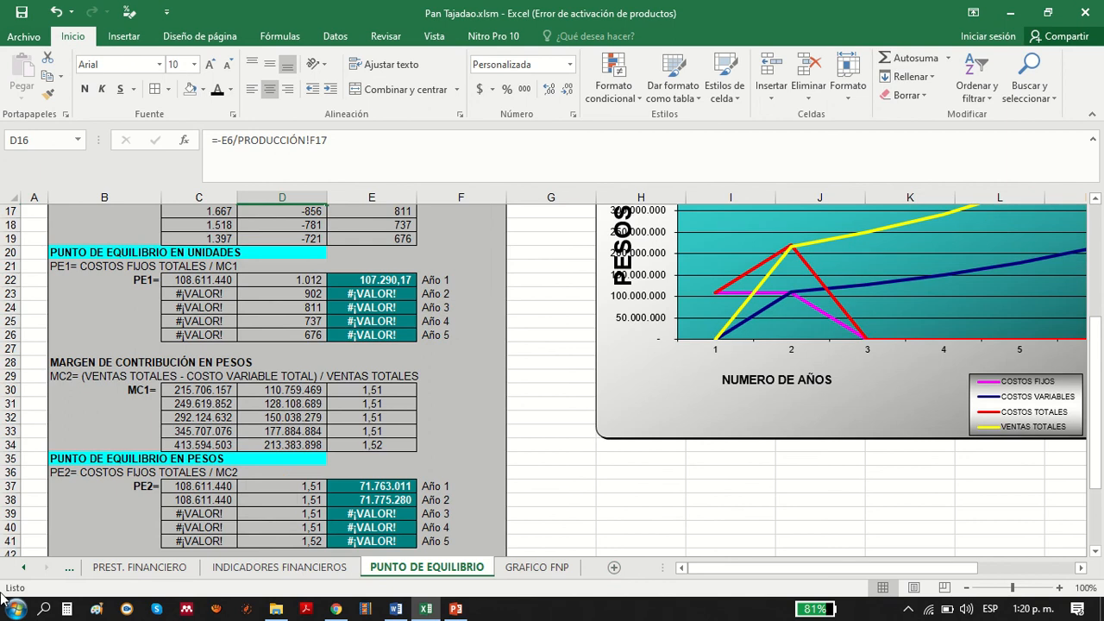
- Bring the workbook's first sheets, from Hoja1 onward, back into view while staying on PUNTO DE EQUILIBRIO
left_click(24, 567)
left_click(24, 568)
left_click(24, 569)
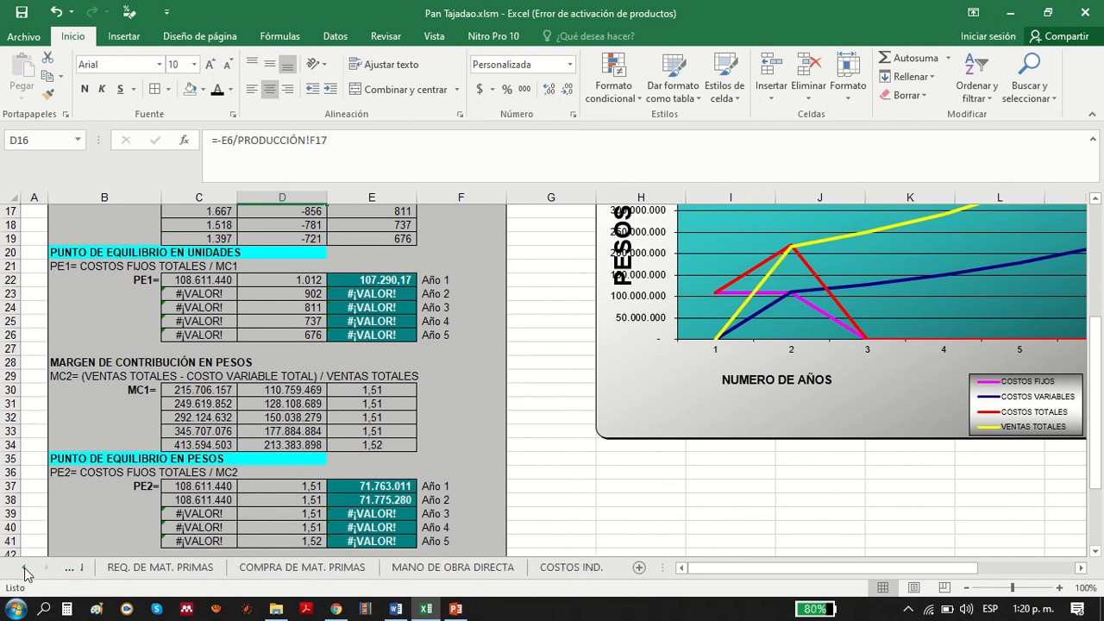
left_click(24, 569)
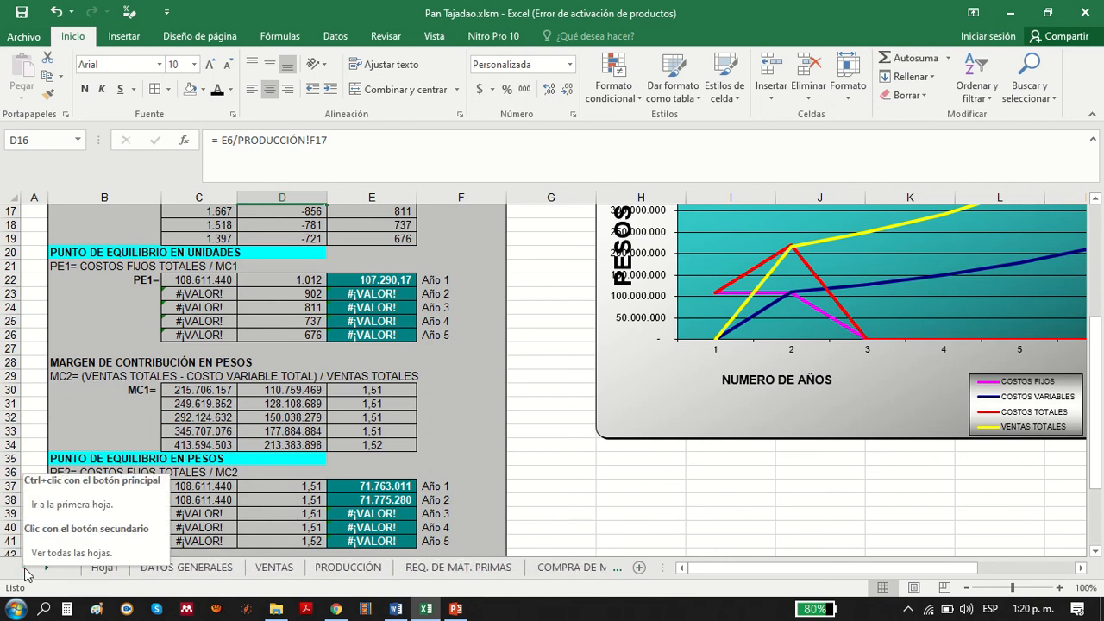
mouse_move(470, 7)
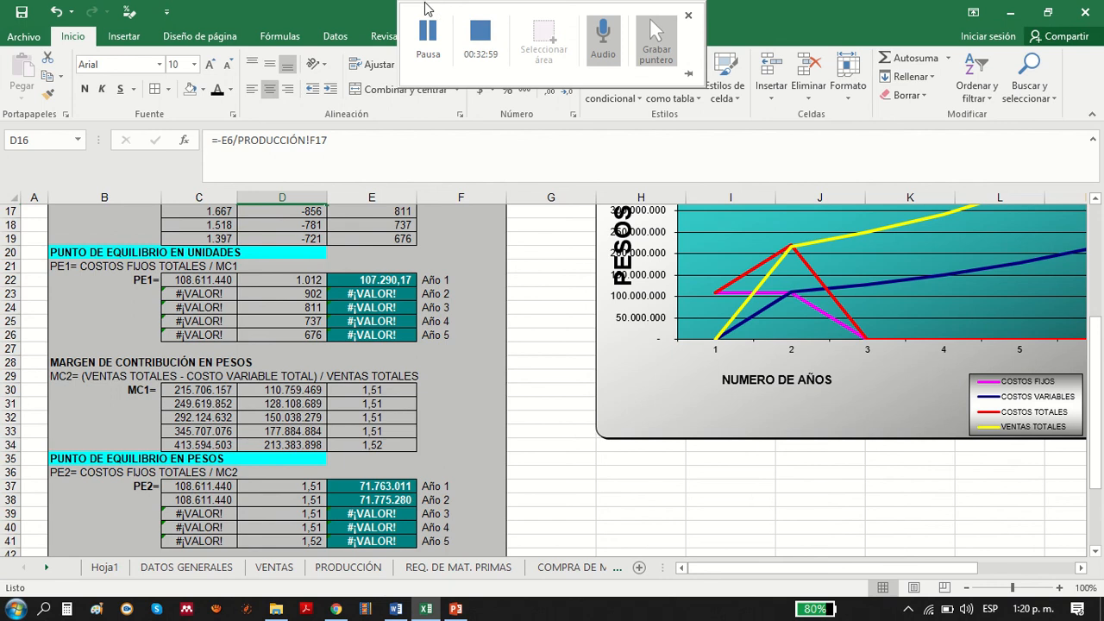
- Compare the unit sales budget and desired profit percentage on DATOS GENERALES with the potential sale prices on VENTAS
left_click(428, 35)
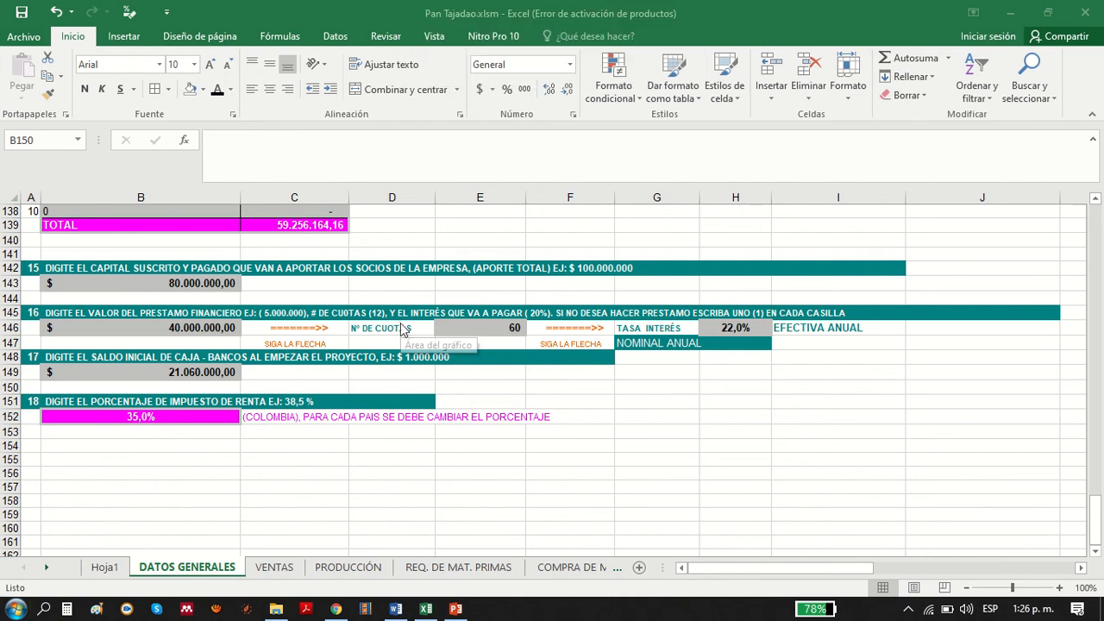
left_click(1095, 515)
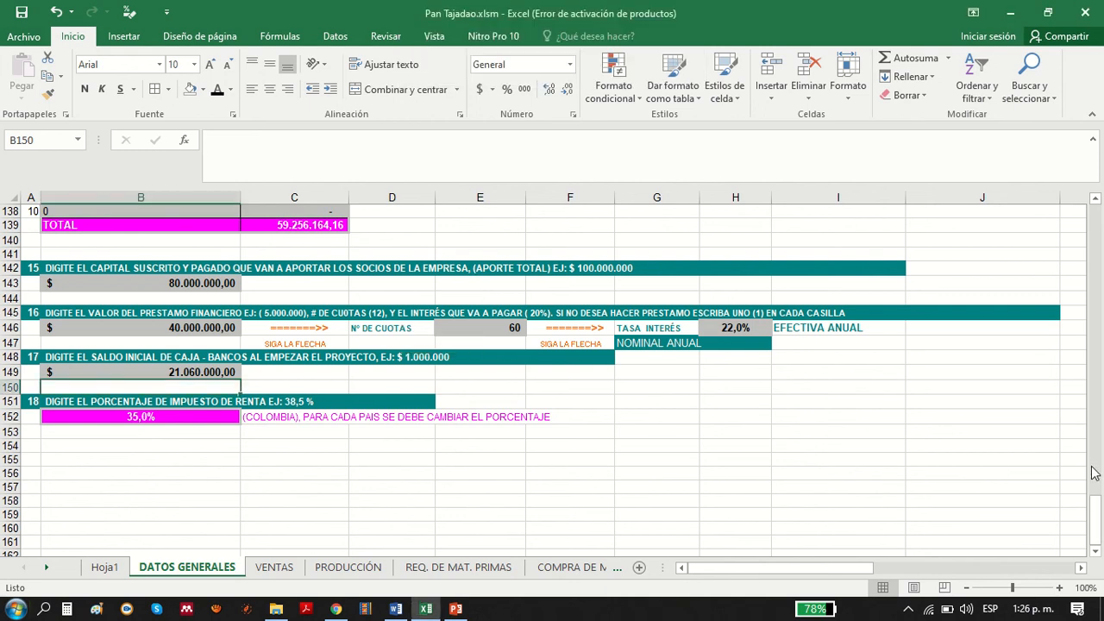
left_click_drag(1095, 501, 1100, 231)
left_click(273, 568)
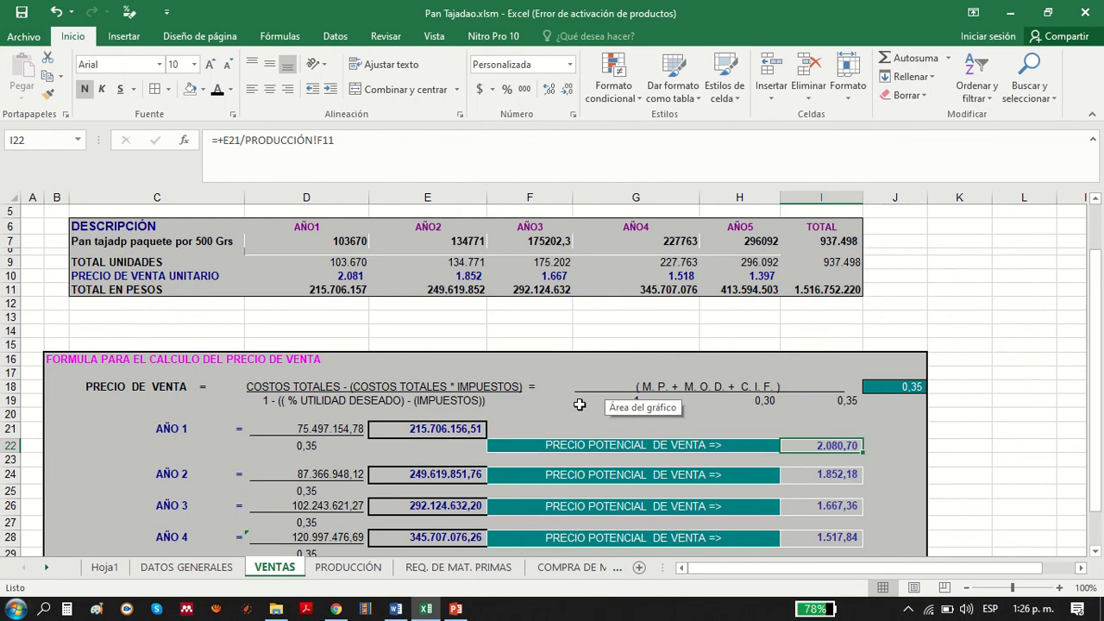
left_click(186, 571)
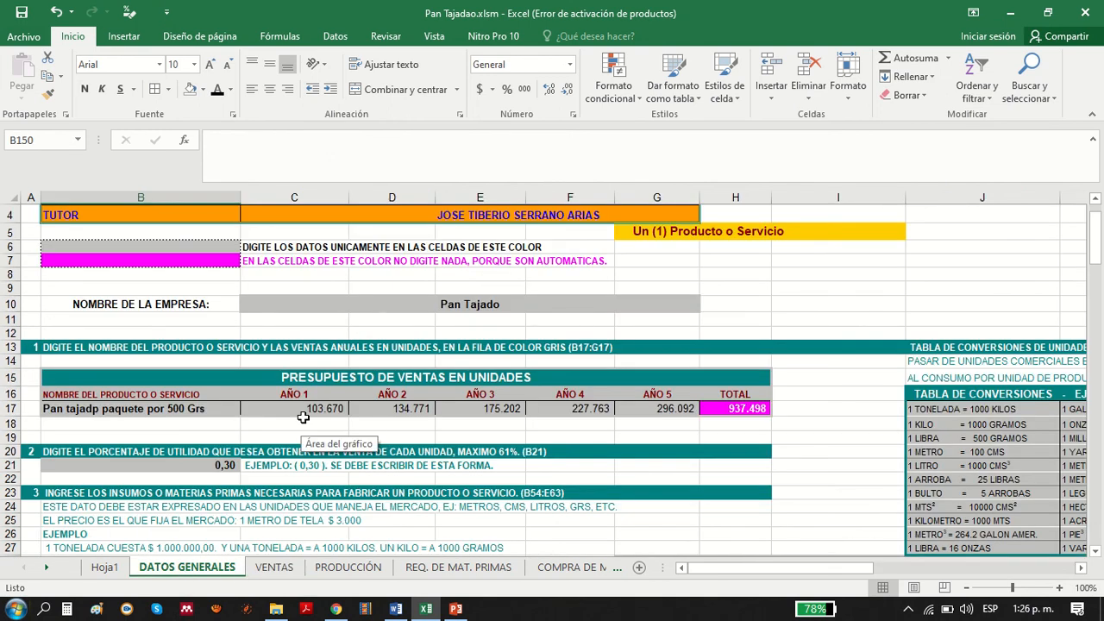
left_click(283, 571)
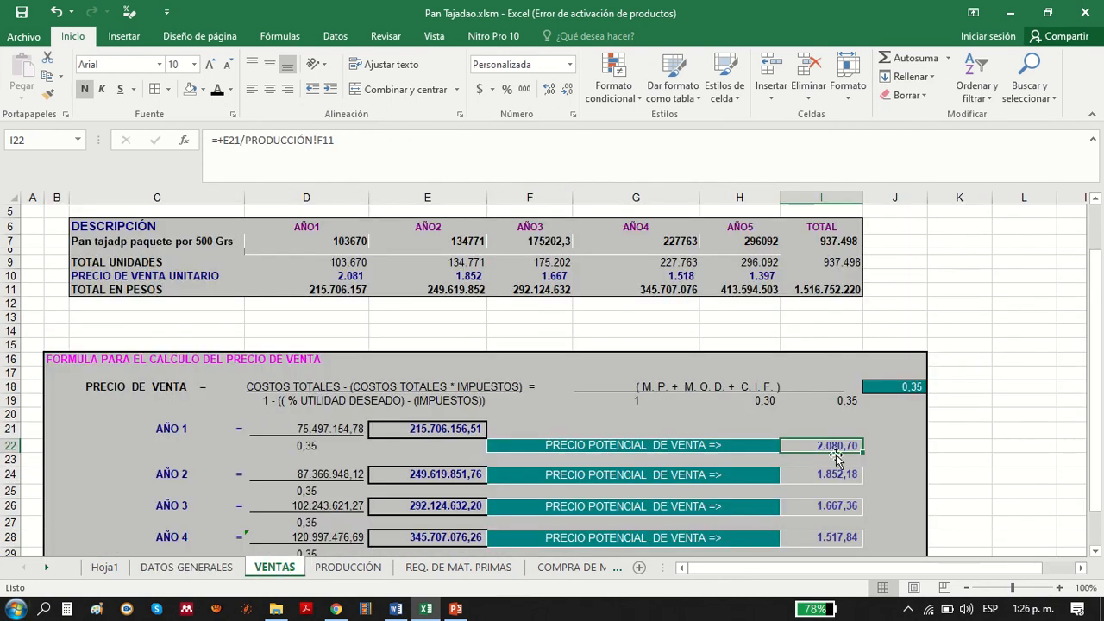
- Review the raw materials, operator positions and indirect manufacturing costs entered on DATOS GENERALES
left_click(199, 571)
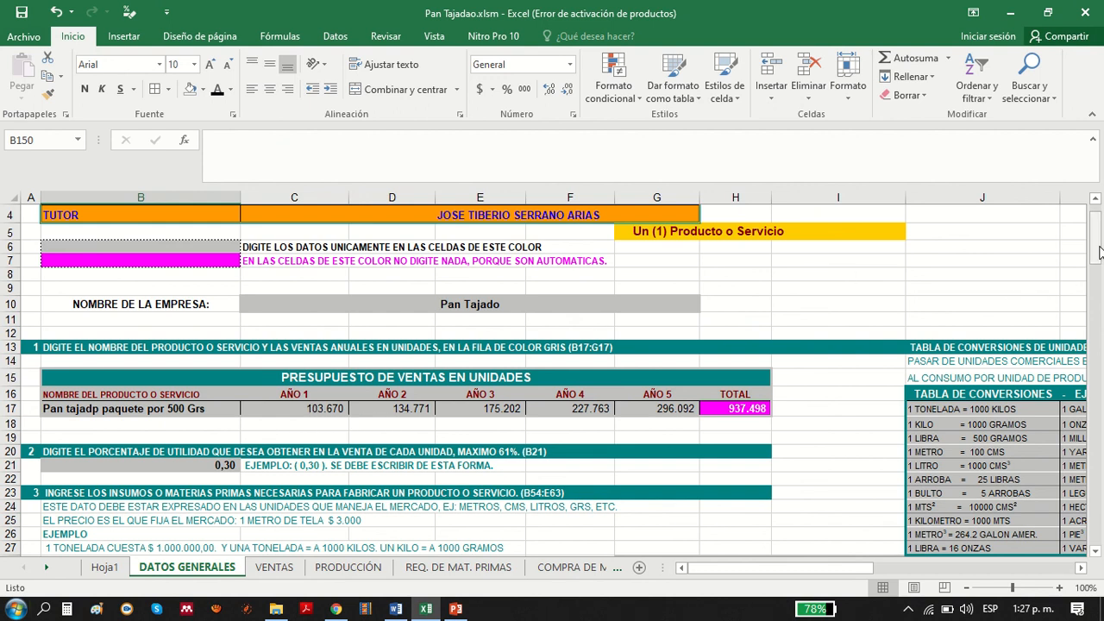
scroll(1035, 259, "down", 7)
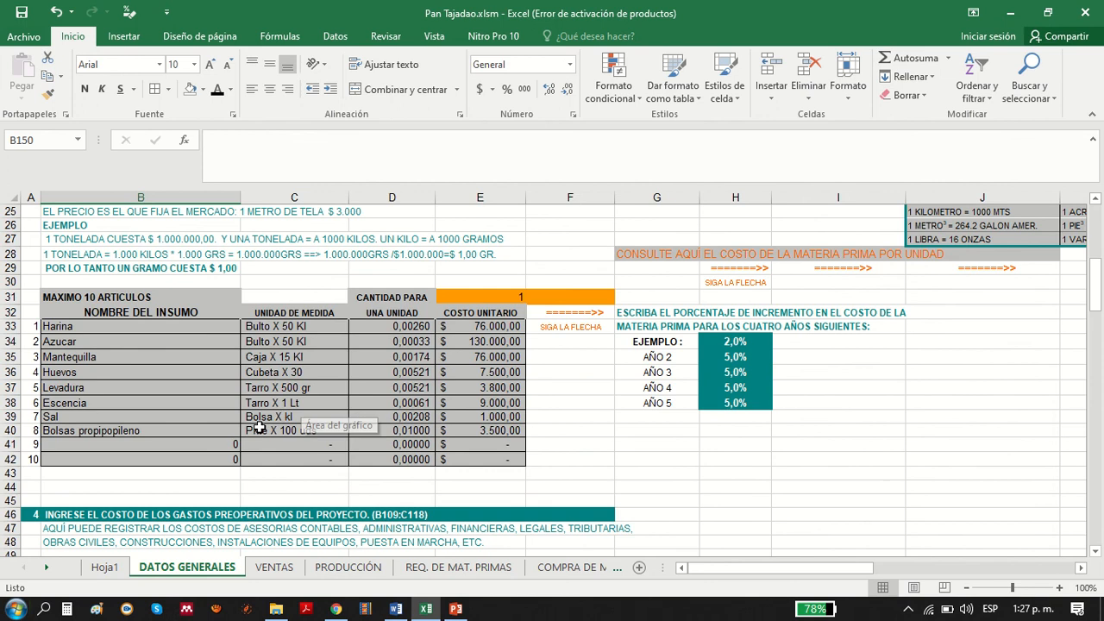
left_click_drag(1097, 296, 1097, 312)
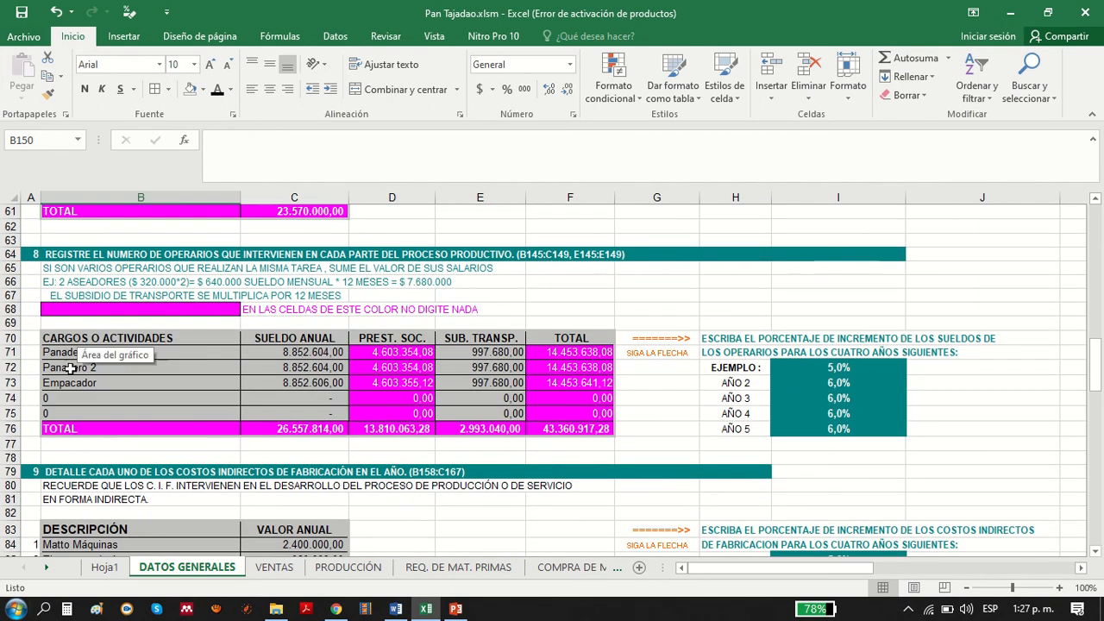
left_click_drag(1097, 381, 1097, 390)
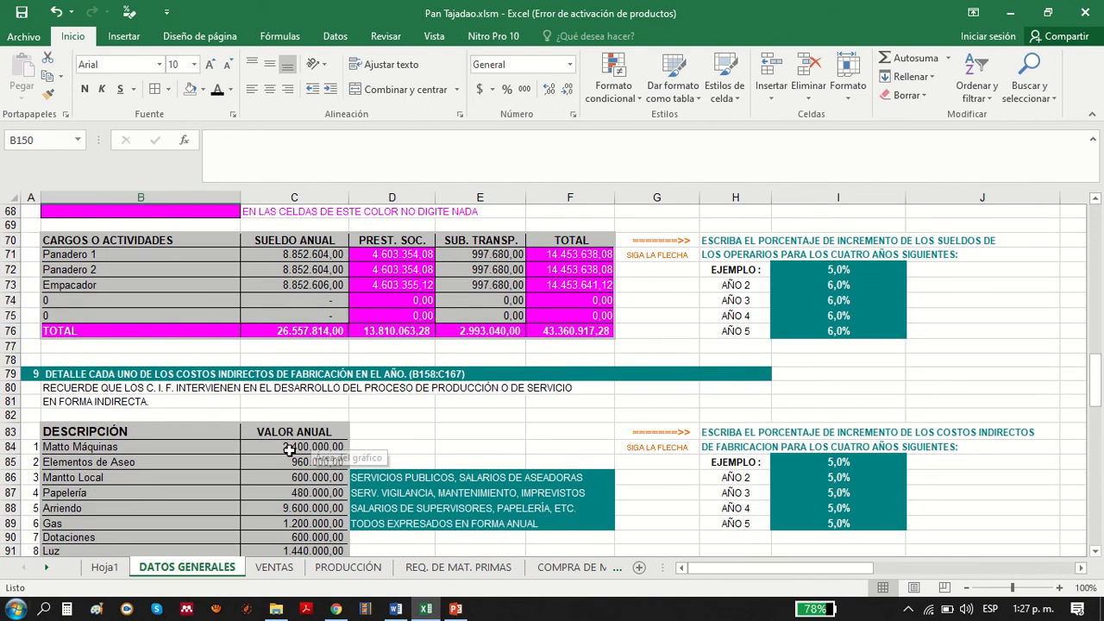
- Examine the sale price calculation for each year on VENTAS against the salaries and indirect costs on DATOS GENERALES
left_click(276, 568)
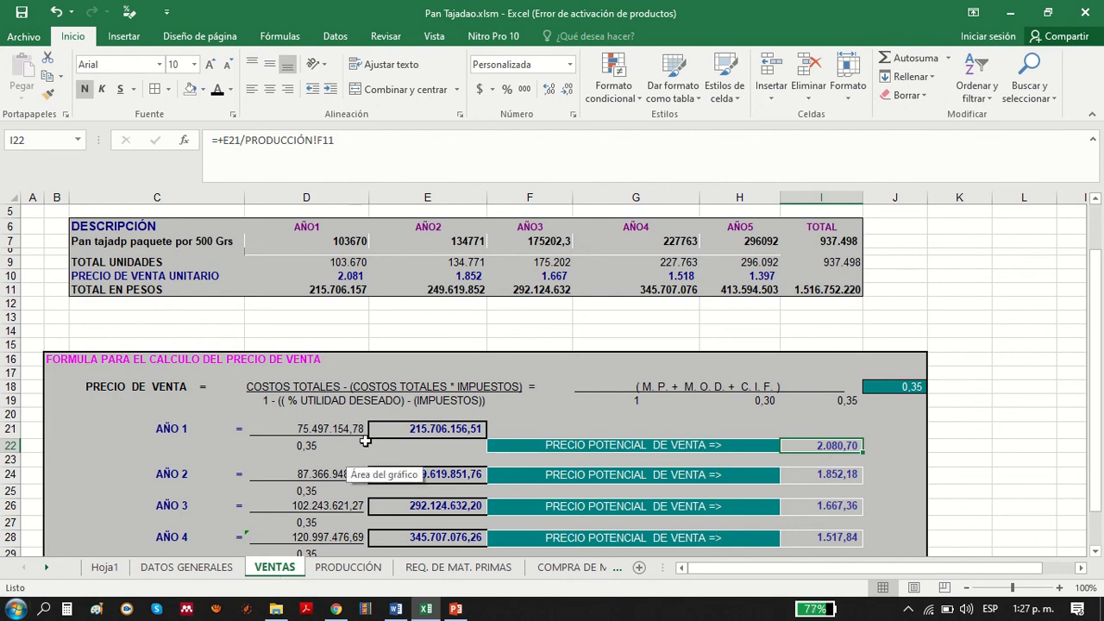
scroll(365, 440, "down", 13)
scroll(365, 441, "up", 13)
left_click(348, 567)
left_click(273, 569)
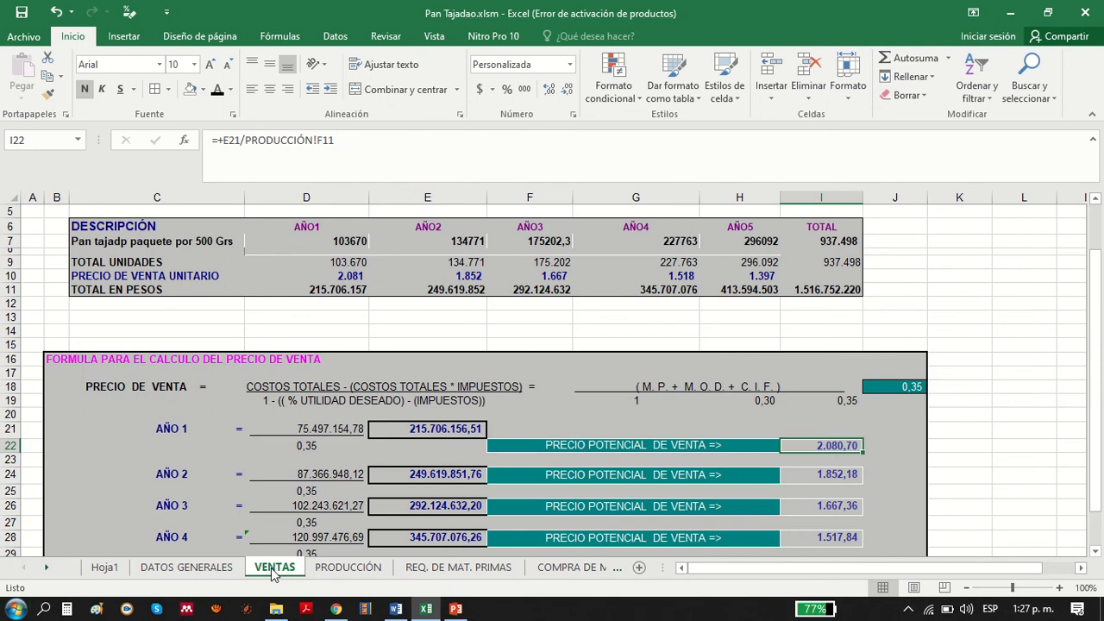
left_click(208, 574)
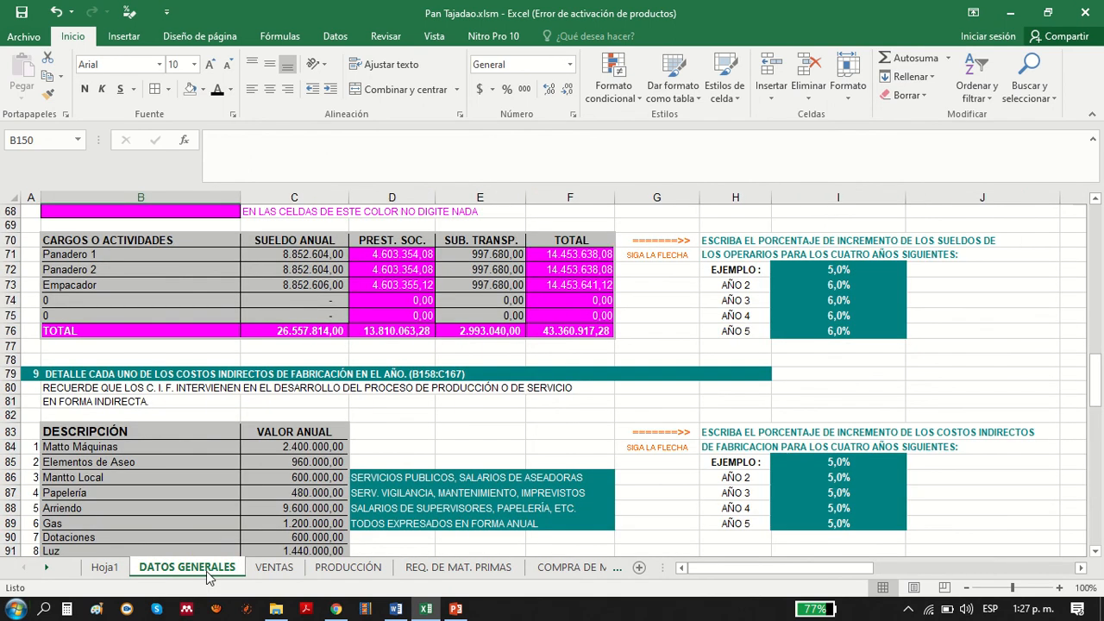
left_click(273, 569)
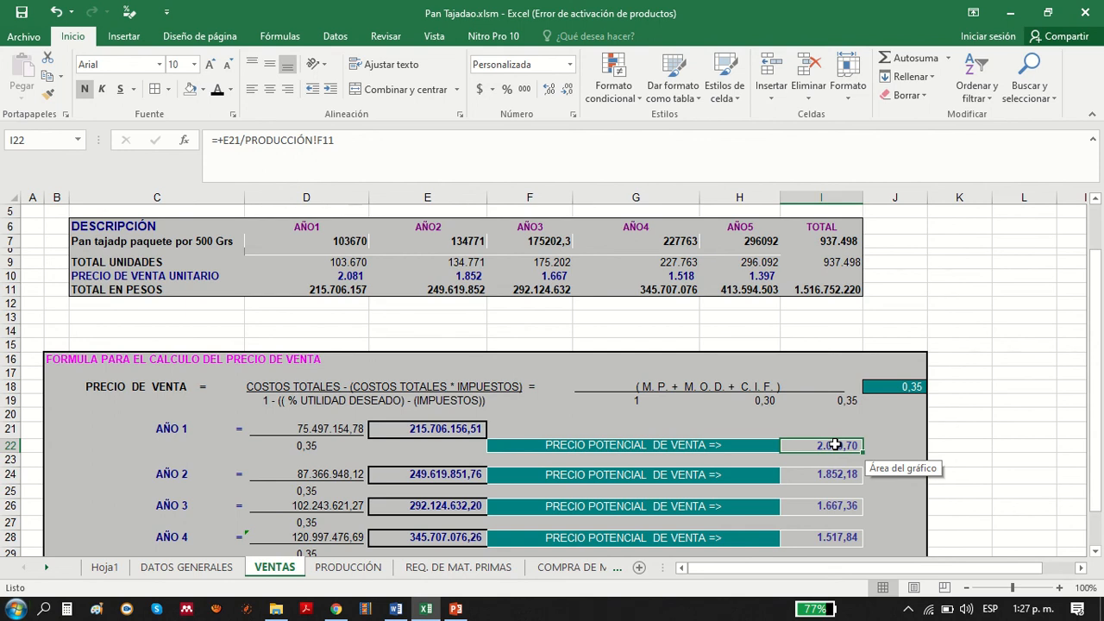
- Review the yearly production budgets on PRODUCCIÓN and the raw material requirements on REQ. DE MAT. PRIMAS
left_click(371, 572)
scroll(401, 483, "down", 13)
scroll(401, 483, "up", 13)
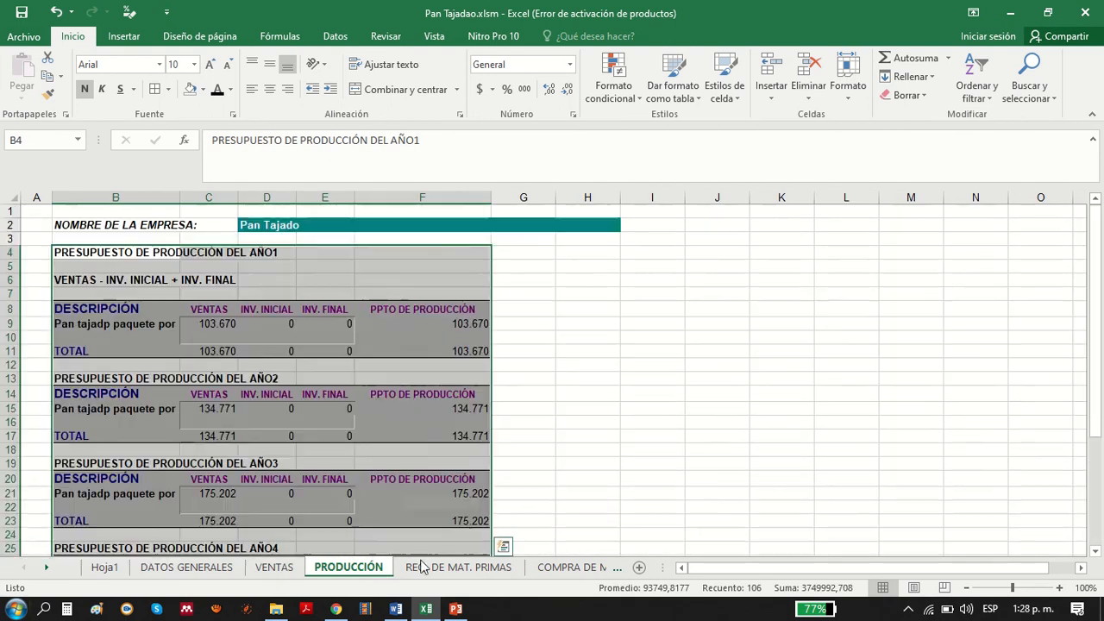
left_click(458, 566)
scroll(504, 488, "down", 12)
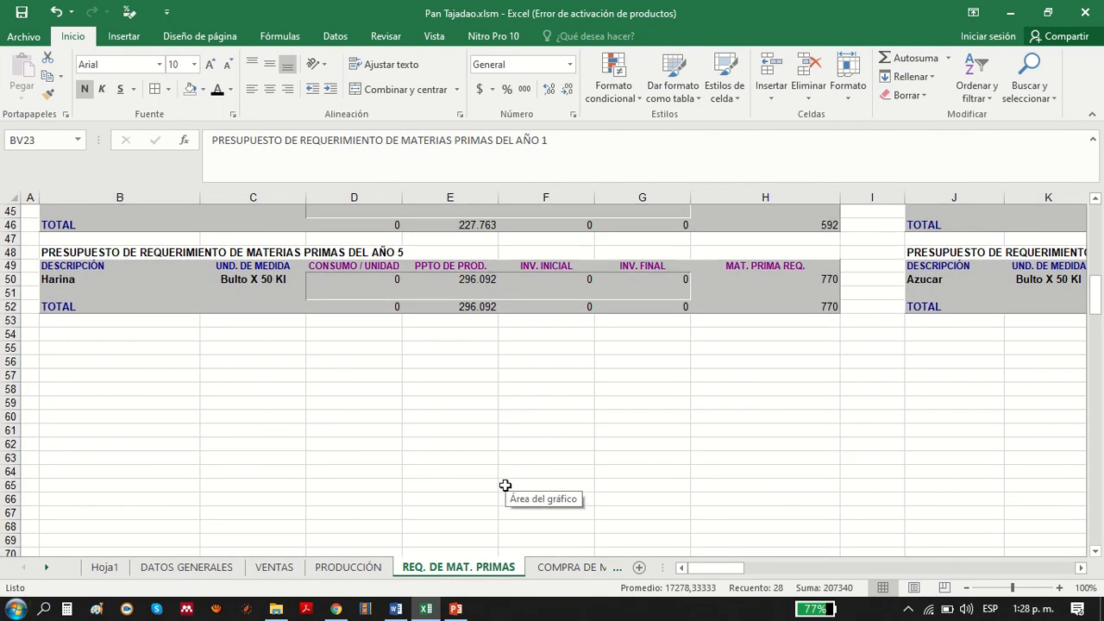
scroll(504, 488, "up", 12)
left_click_drag(733, 568, 694, 567)
- Review the yearly purchases on COMPRA DE MAT. PRIMAS and the labour budgets on MANO DE OBRA DIRECTA
left_click(574, 566)
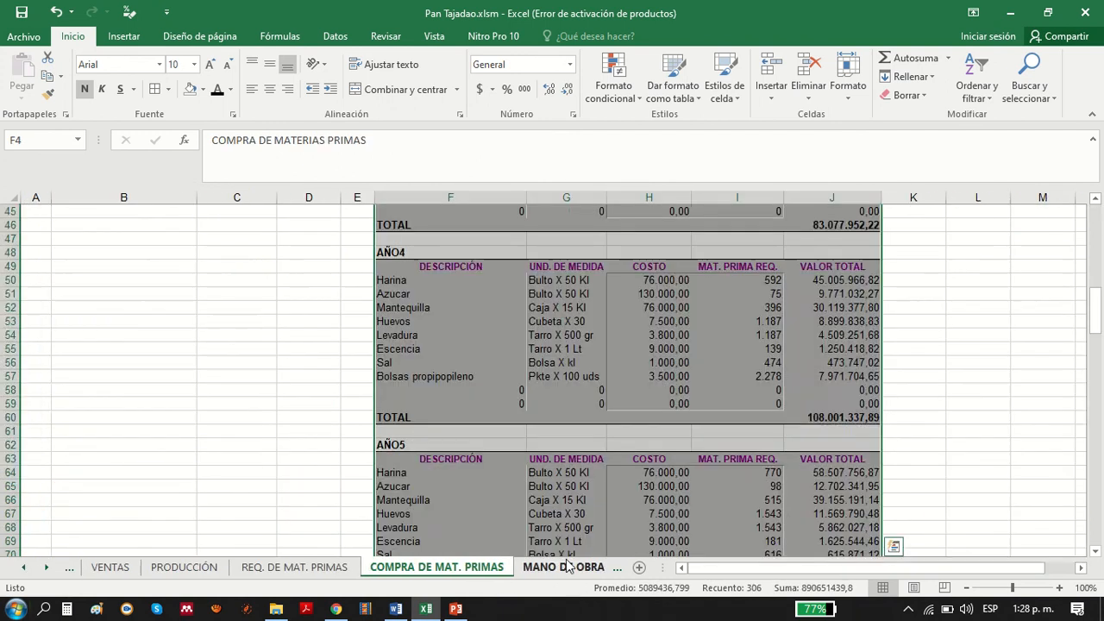
scroll(566, 549, "up", 15)
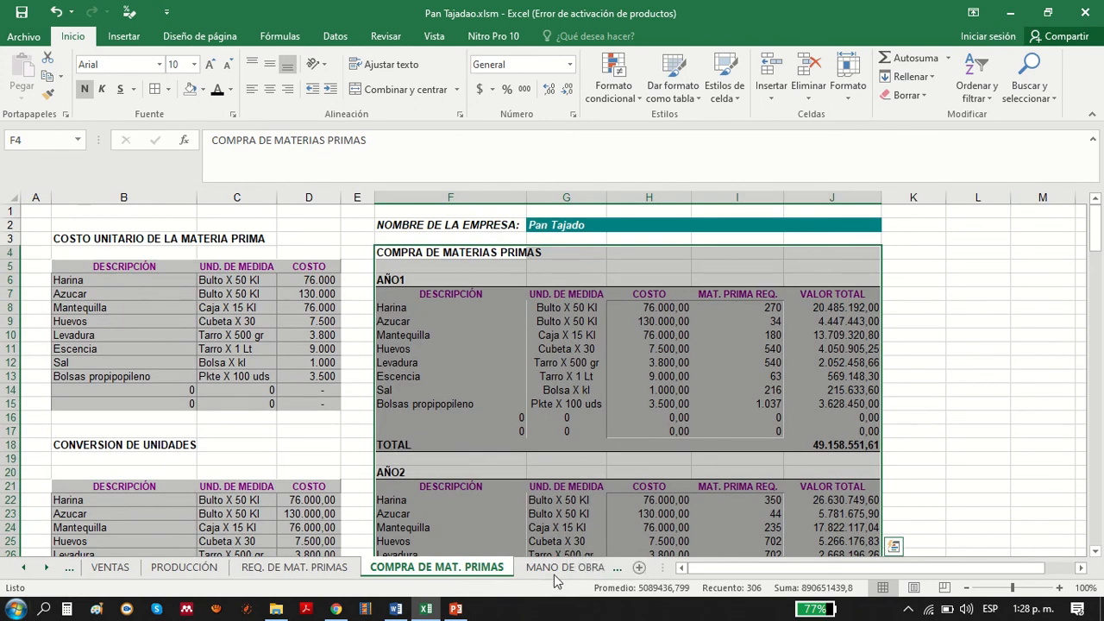
left_click(562, 569)
scroll(418, 443, "down", 15)
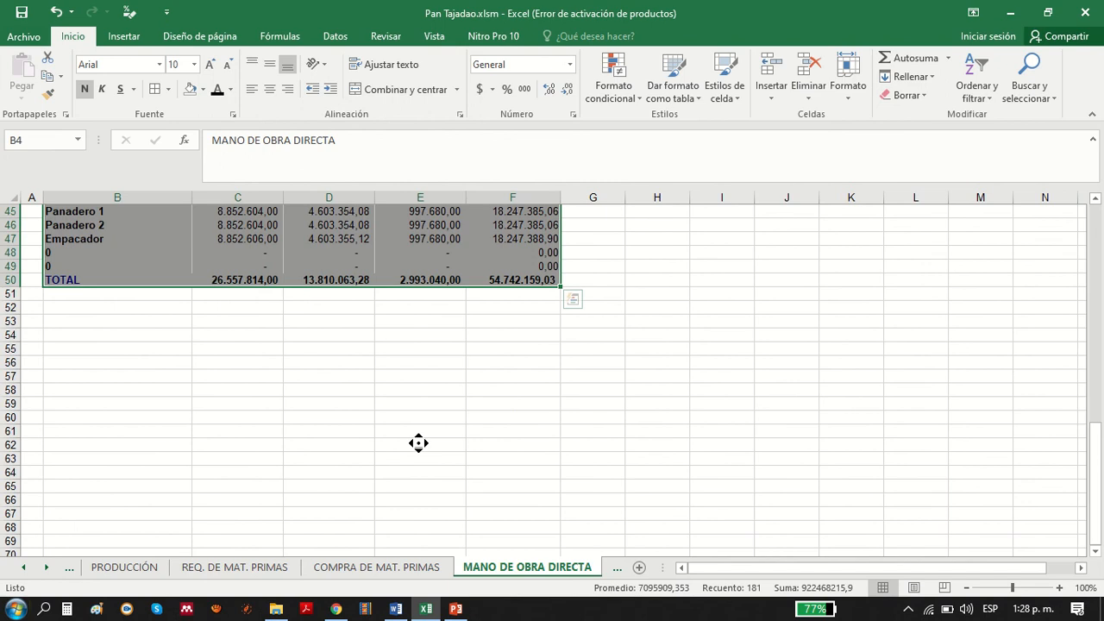
scroll(418, 443, "up", 15)
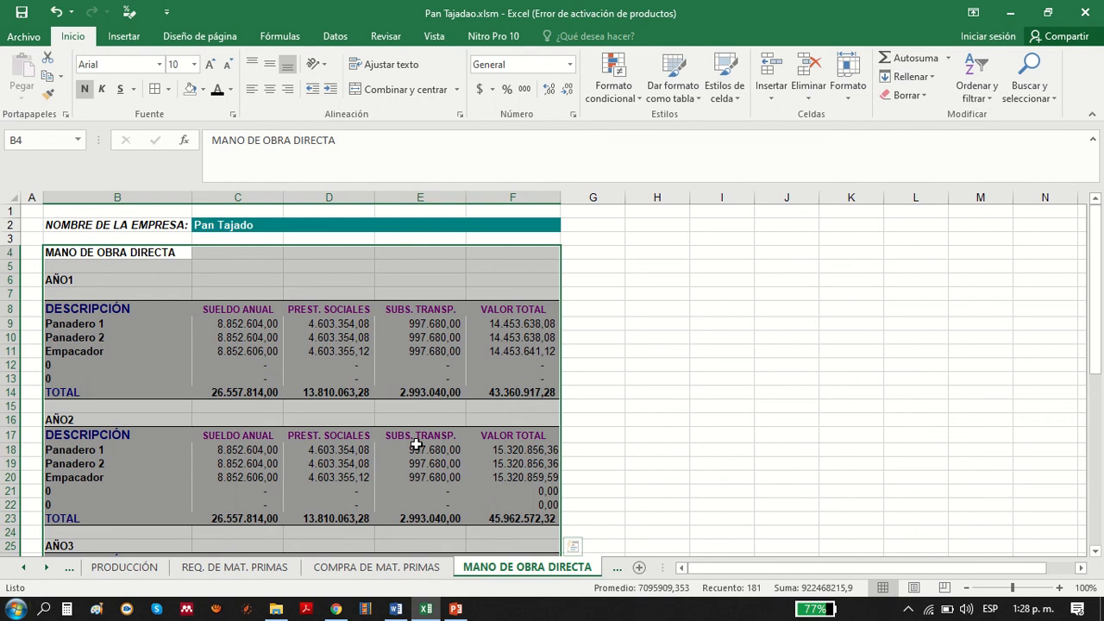
- Review the five-year budgets on COSTOS IND. FAB., COSTO DE VENTAS and GASTOS DE ADMÓN
left_click(617, 567)
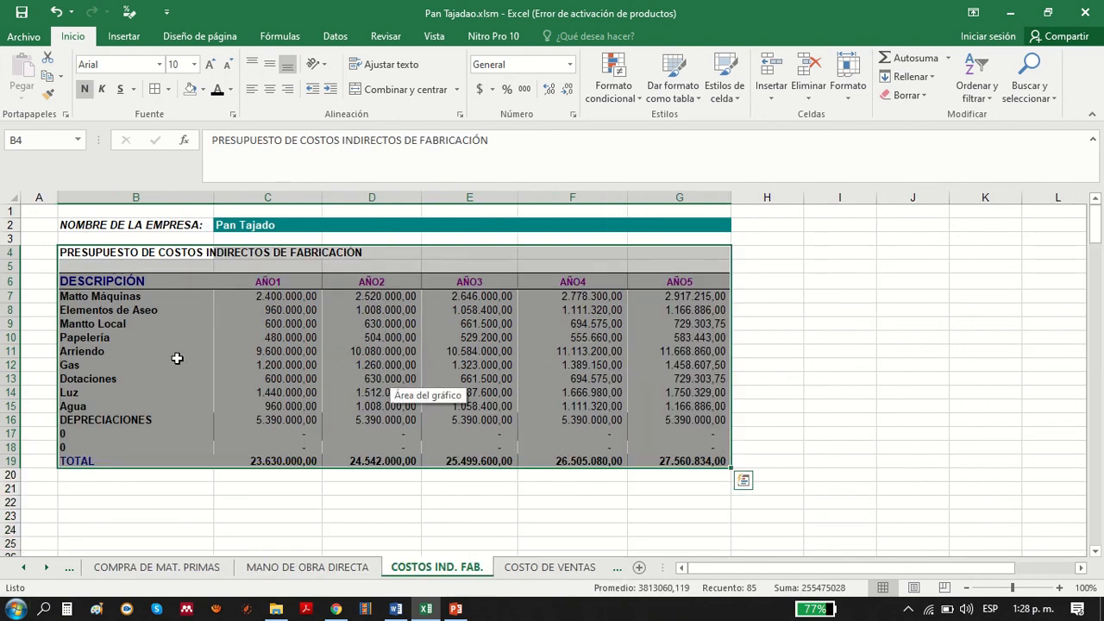
left_click(538, 567)
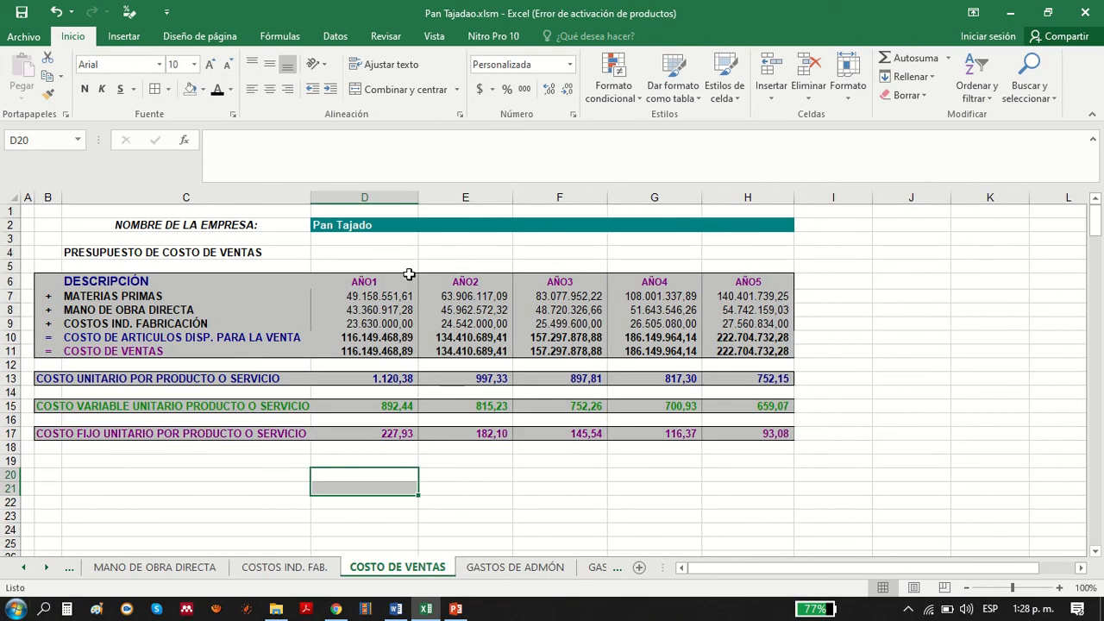
left_click(520, 567)
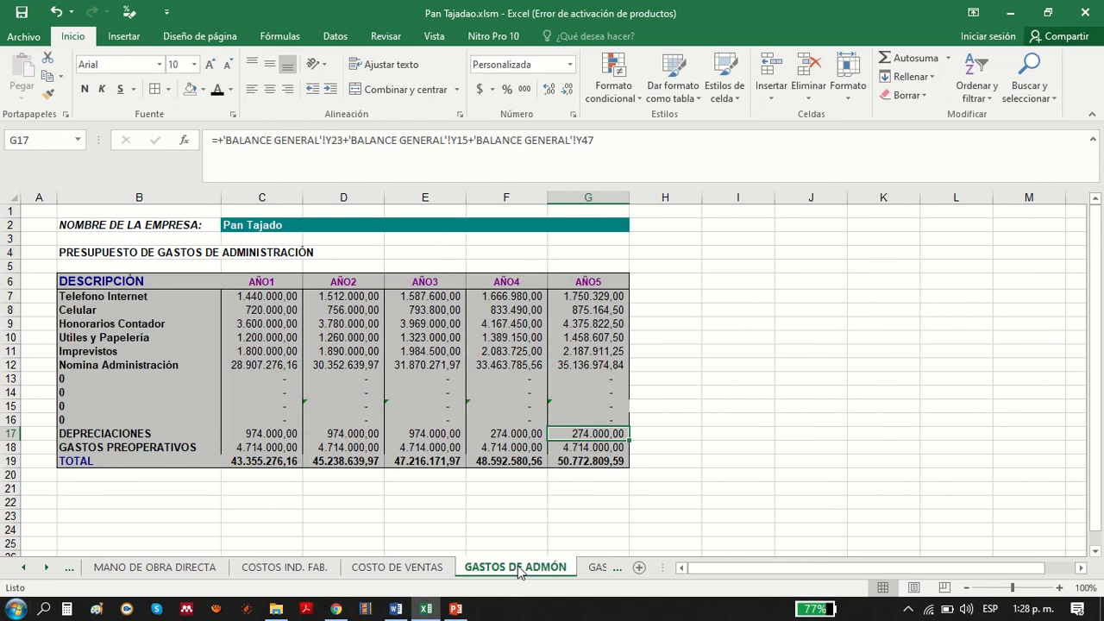
left_click(751, 450)
- Review GASTOS DE VENTAS and ESTADO DE RESULTADOS (GYP), checking the AÑO2 income tax formula in E17
left_click(581, 568)
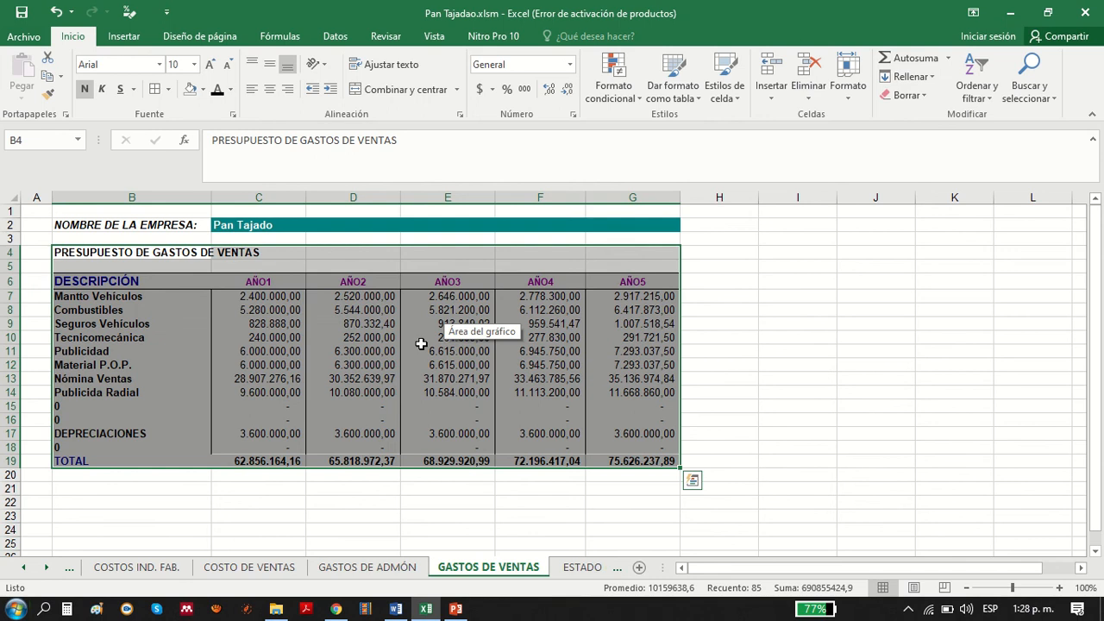
left_click(582, 567)
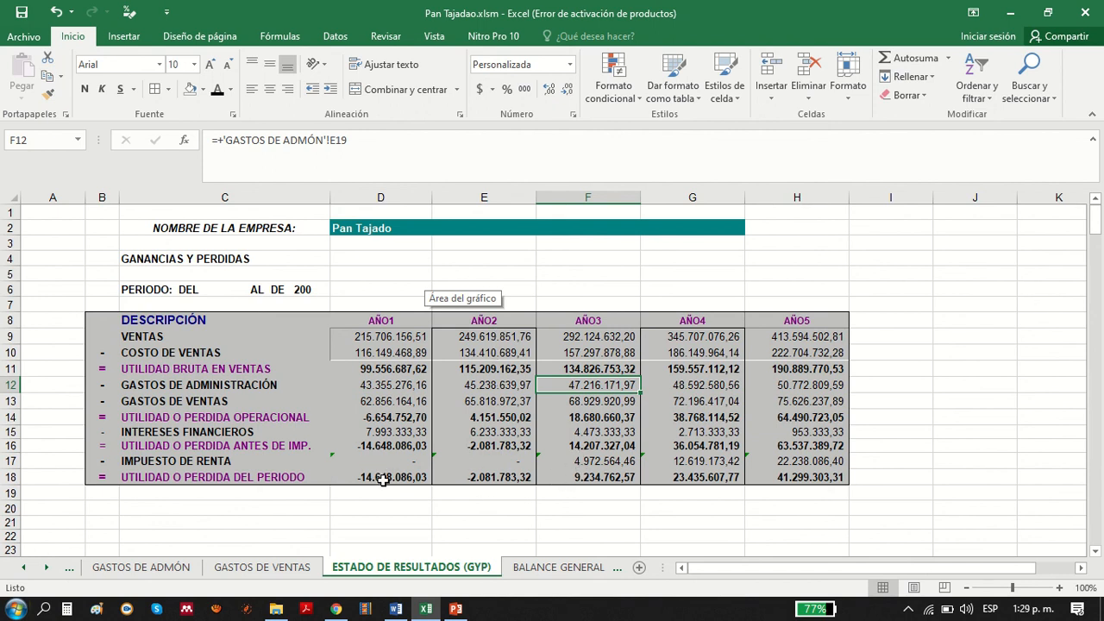
left_click(499, 455)
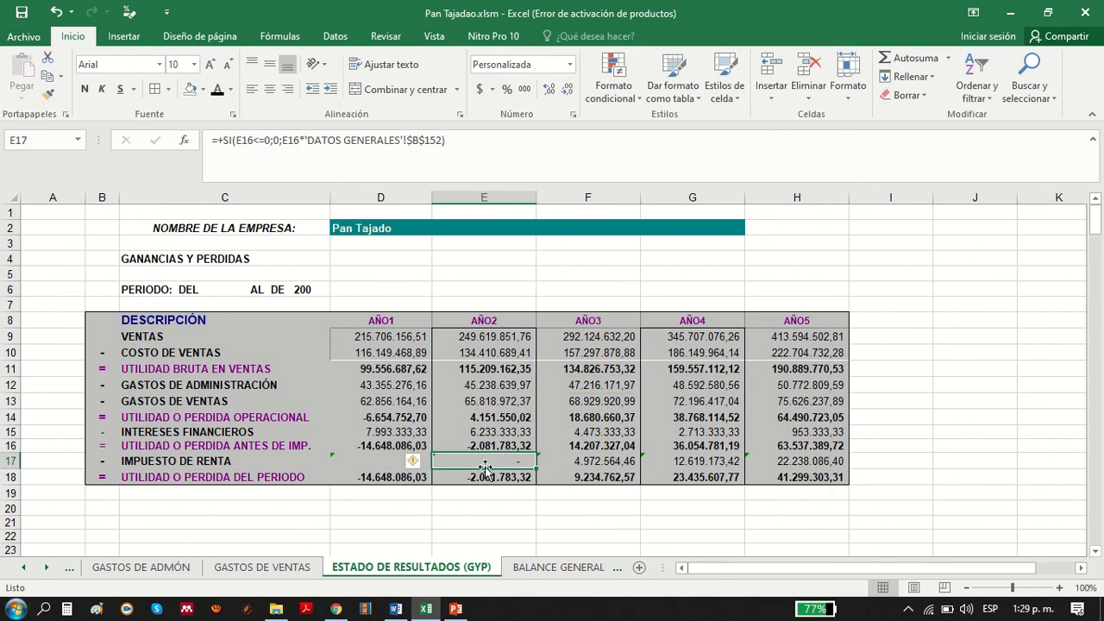
- Review assets, liabilities and equity on BALANCE GENERAL and check the control totals in row 39 against the balance totals
left_click(544, 568)
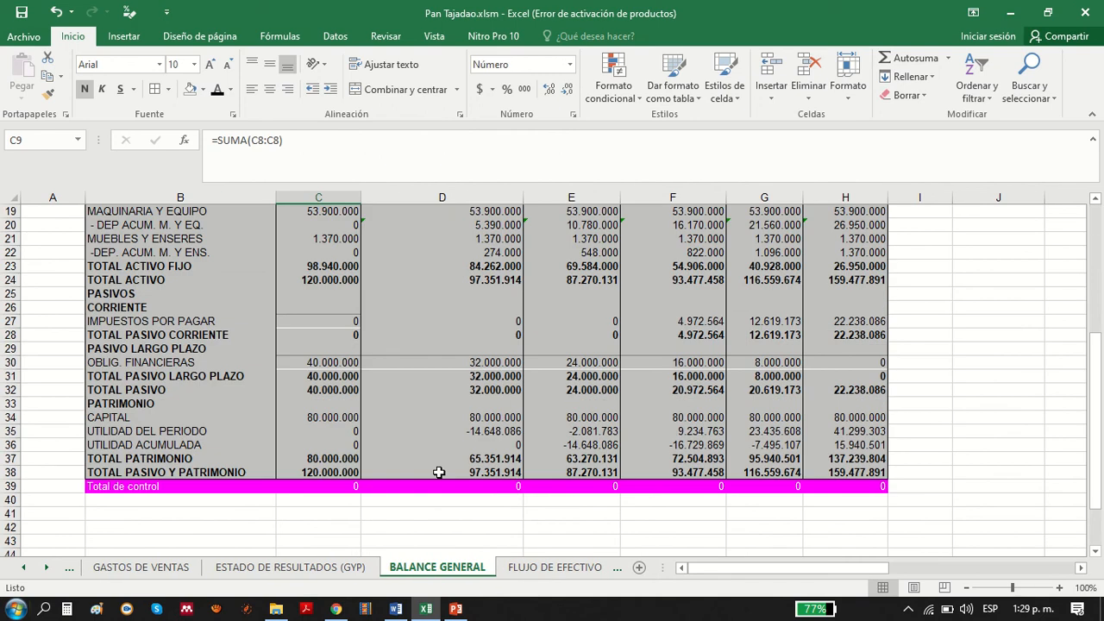
scroll(438, 472, "up", 5)
scroll(438, 472, "up", 2)
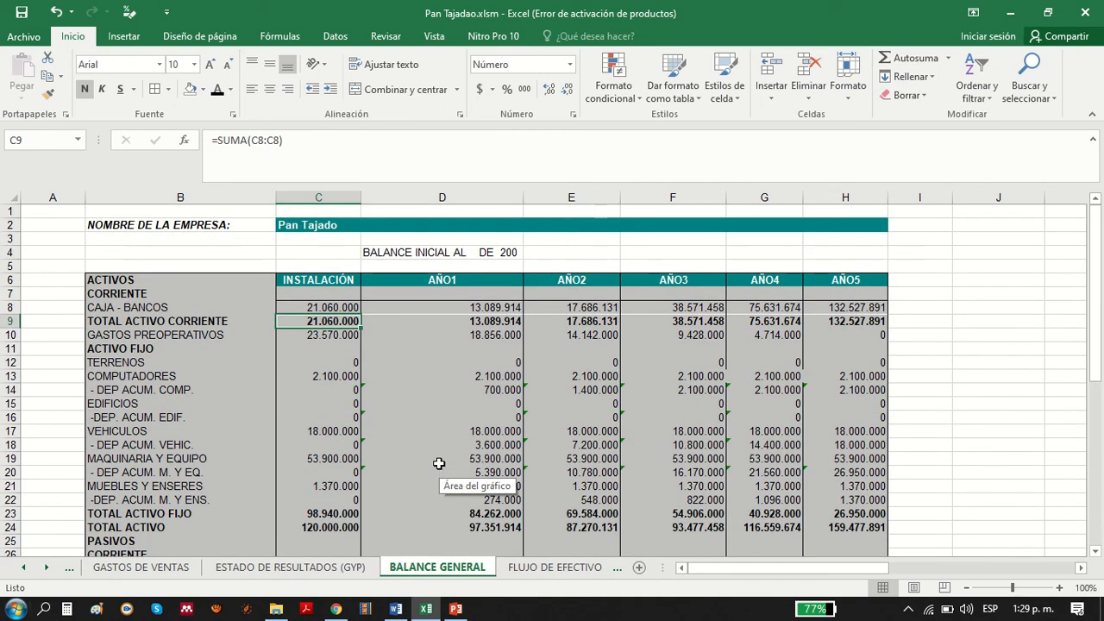
mouse_move(1095, 267)
left_mouse_down()
mouse_move(1094, 380)
mouse_move(1091, 274)
mouse_move(1077, 349)
mouse_move(1085, 280)
left_mouse_up()
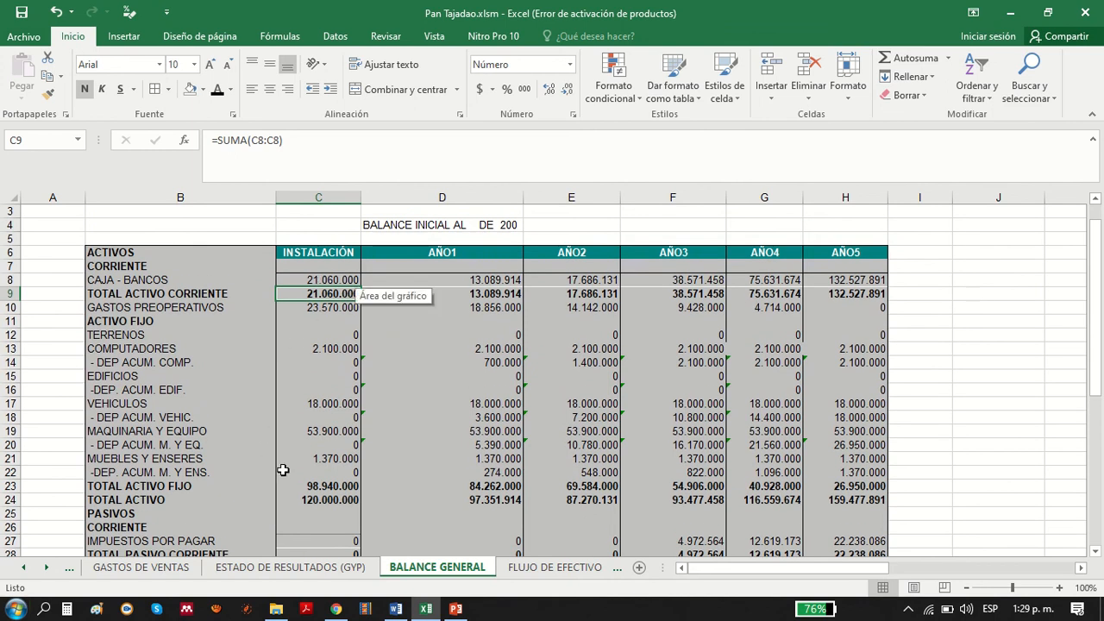
left_click_drag(1097, 293, 1078, 384)
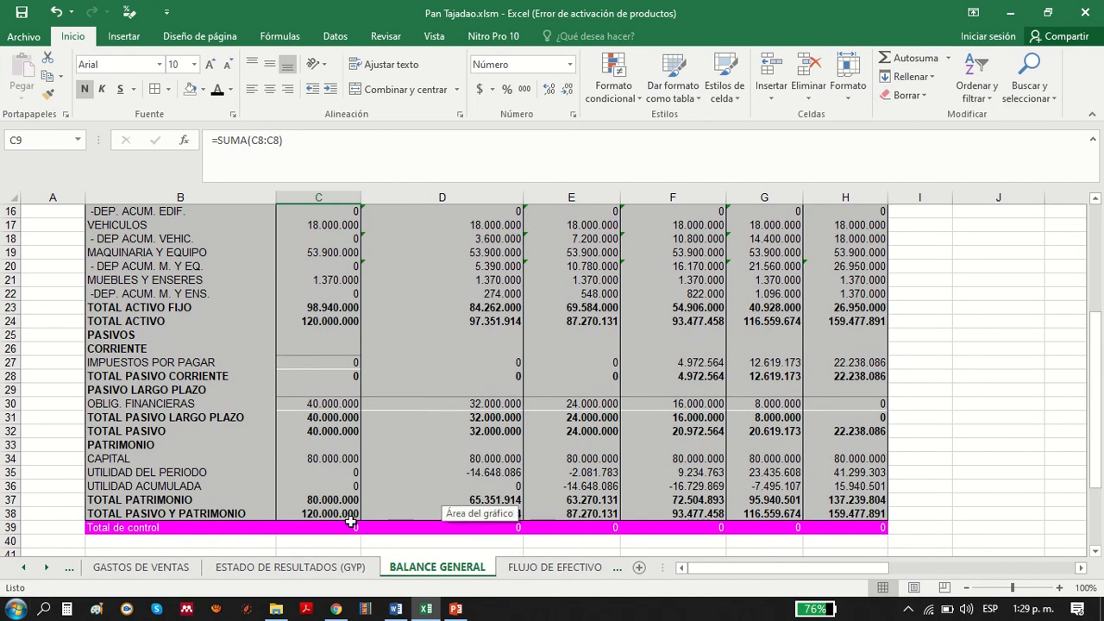
left_click(329, 527)
left_click(466, 530)
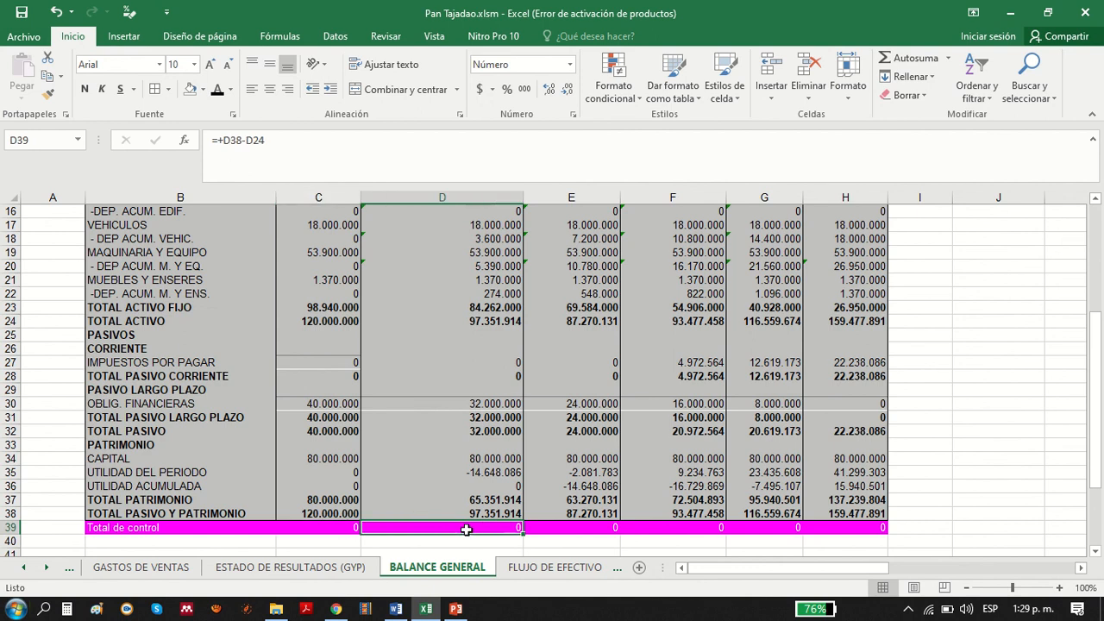
left_click(561, 516)
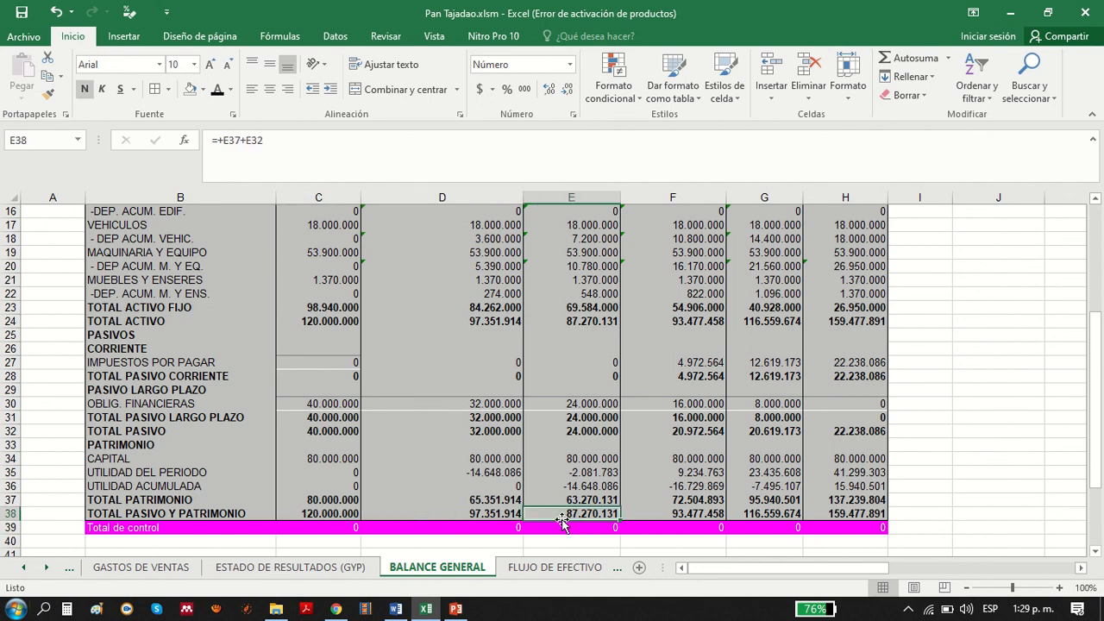
left_click(343, 529)
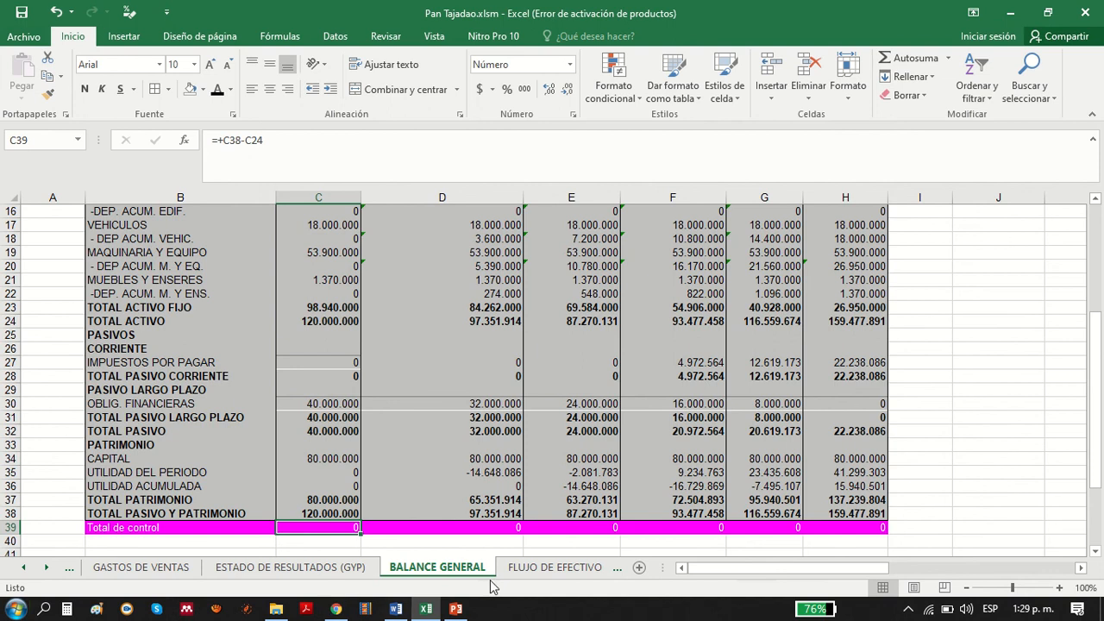
- Review the yearly income and expenses on FLUJO DE EFECTIVO and check the TIR and VNA input data in row 52
left_click(525, 565)
scroll(497, 518, "up", 10)
scroll(500, 492, "up", 4)
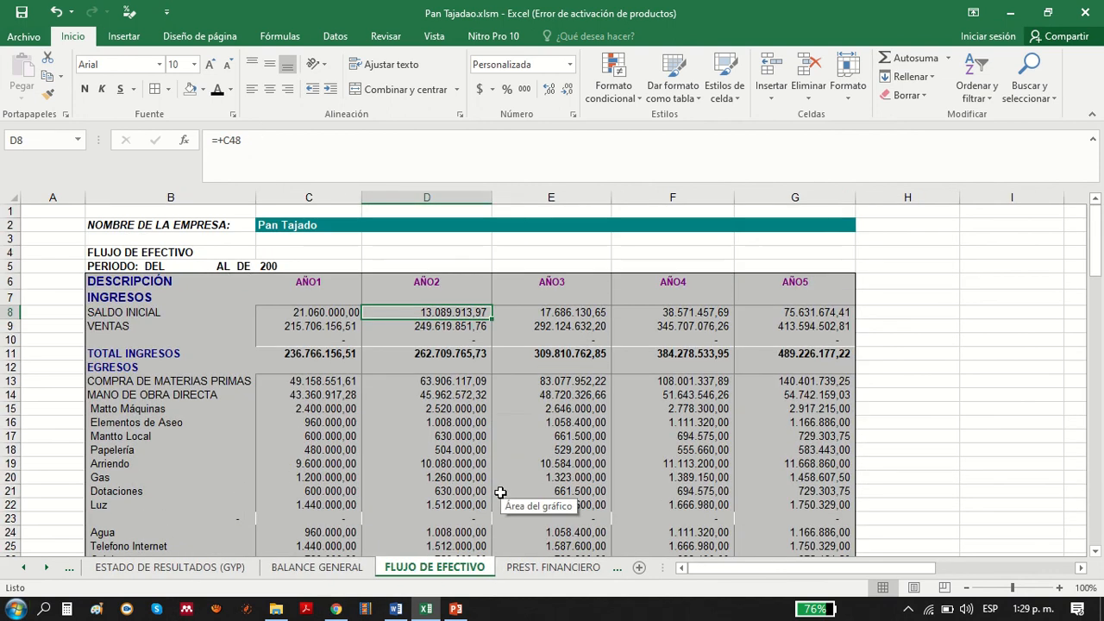
left_click_drag(1093, 259, 1088, 353)
left_click(210, 423)
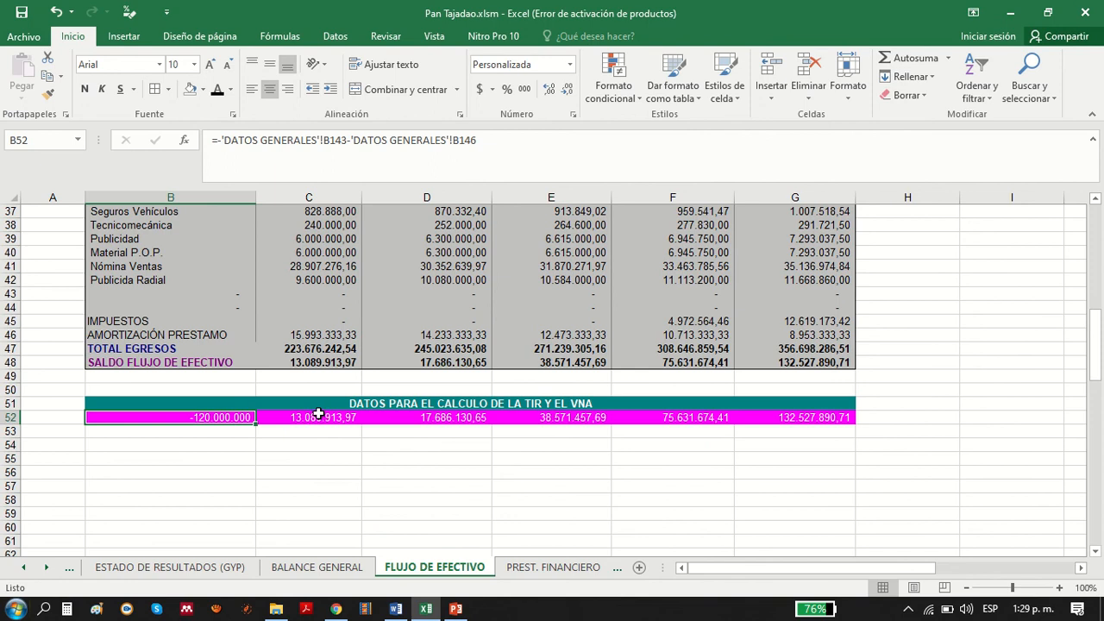
left_click(320, 417)
left_click(454, 423)
left_click(536, 419)
left_click(712, 422)
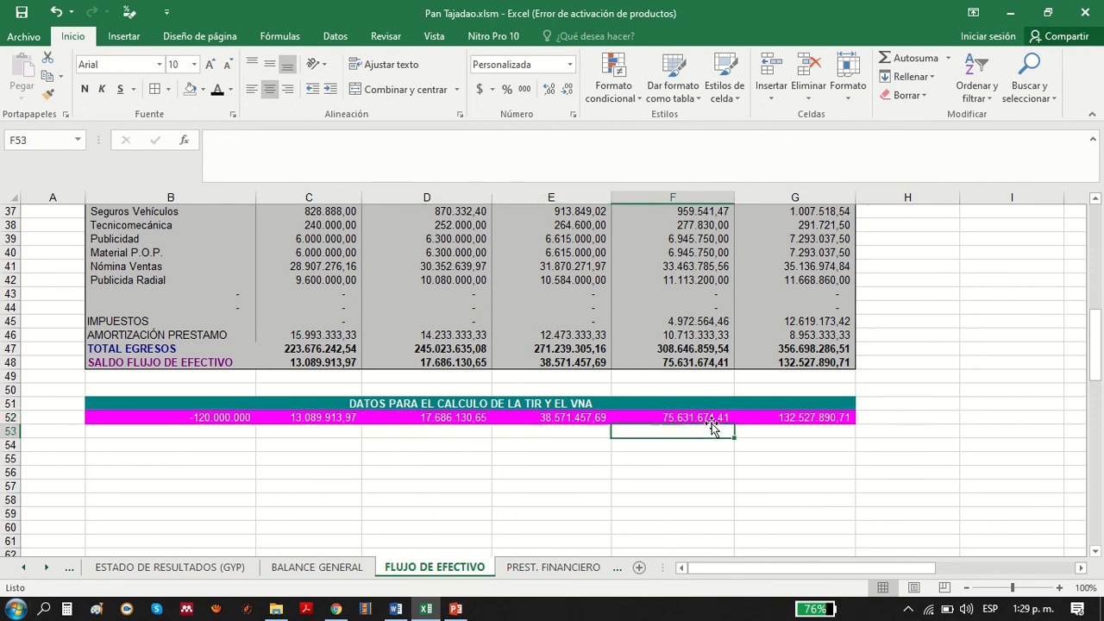
- Review the PREST. FINANCIERO loan schedule, checking the CAPITAL, INTERESES, CUOTA and SALDO columns and the yearly payment summary
left_click(733, 403)
left_click(553, 567)
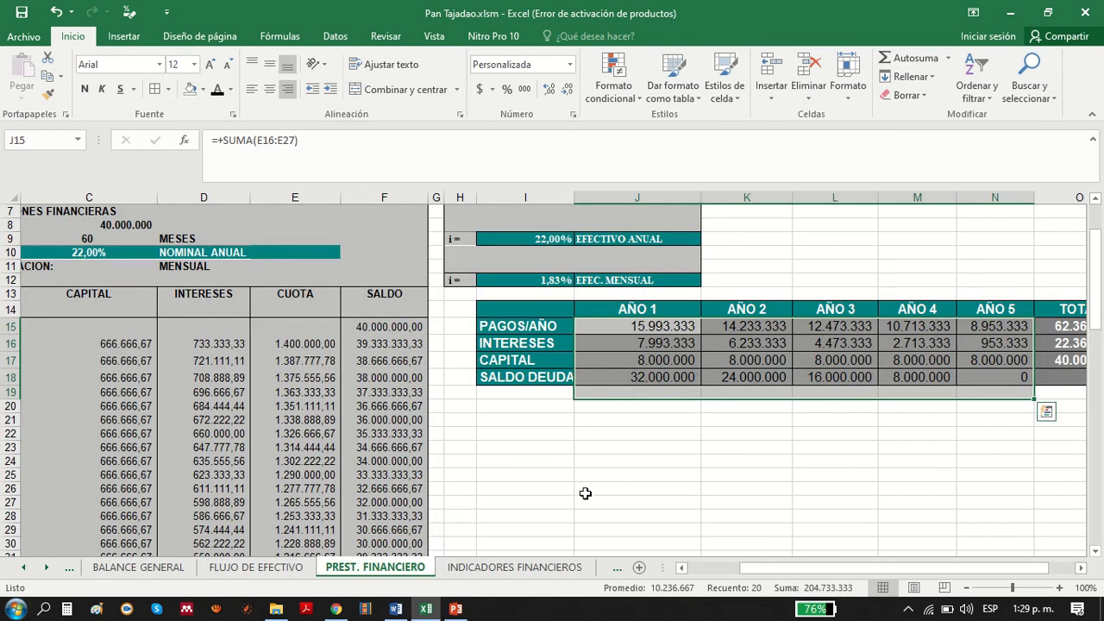
left_click_drag(795, 568, 419, 545)
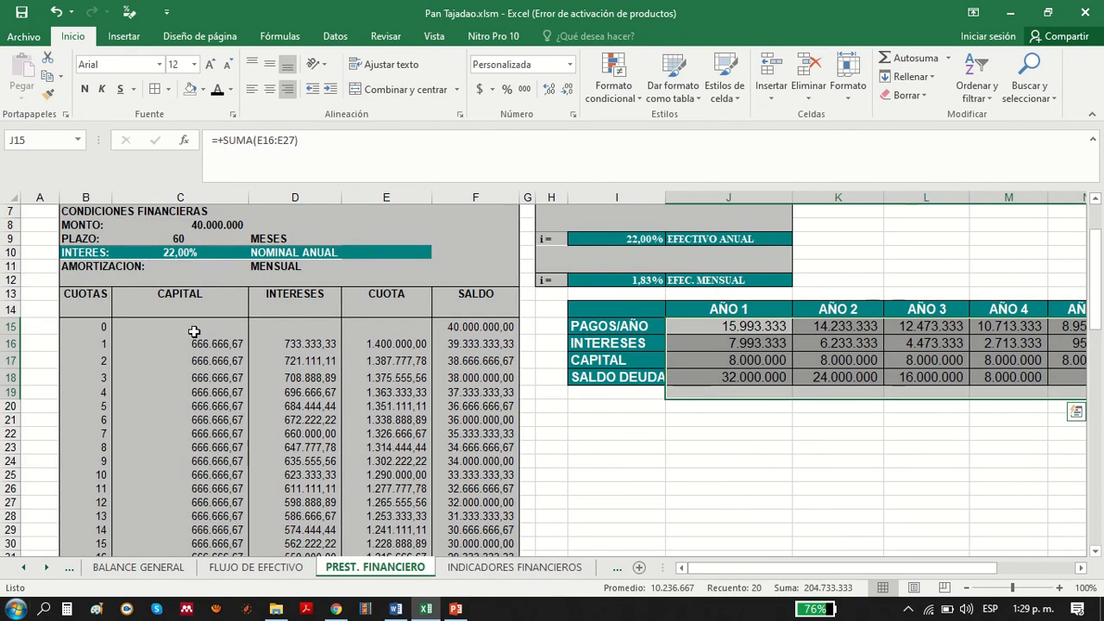
left_click_drag(194, 330, 220, 503)
left_click(283, 340)
left_click_drag(283, 385, 293, 502)
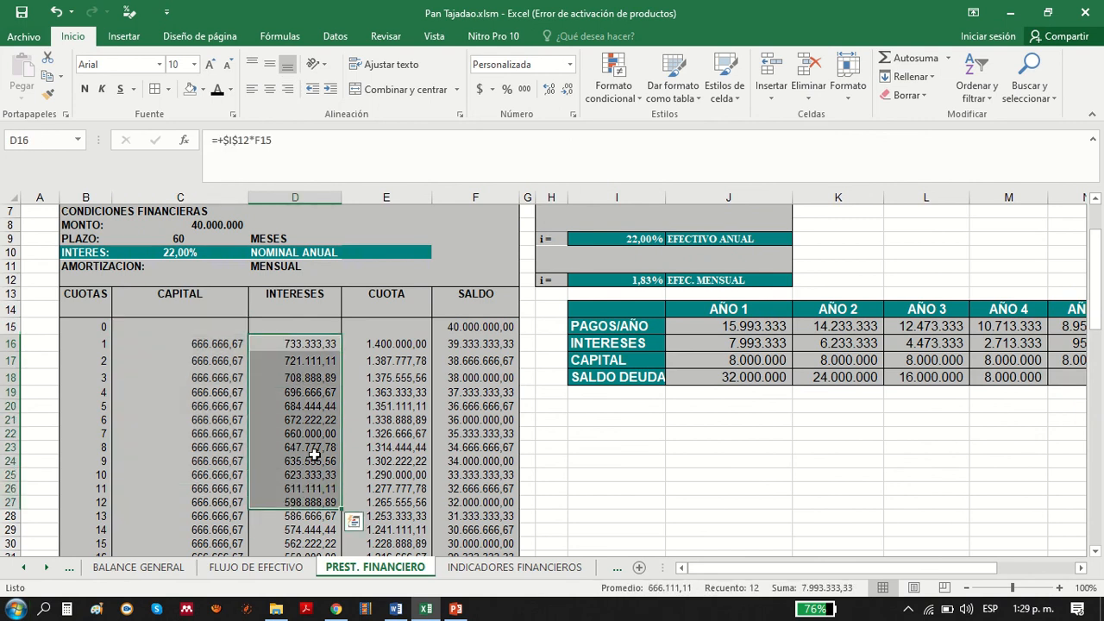
left_click_drag(386, 328, 386, 474)
left_click_drag(476, 327, 479, 420)
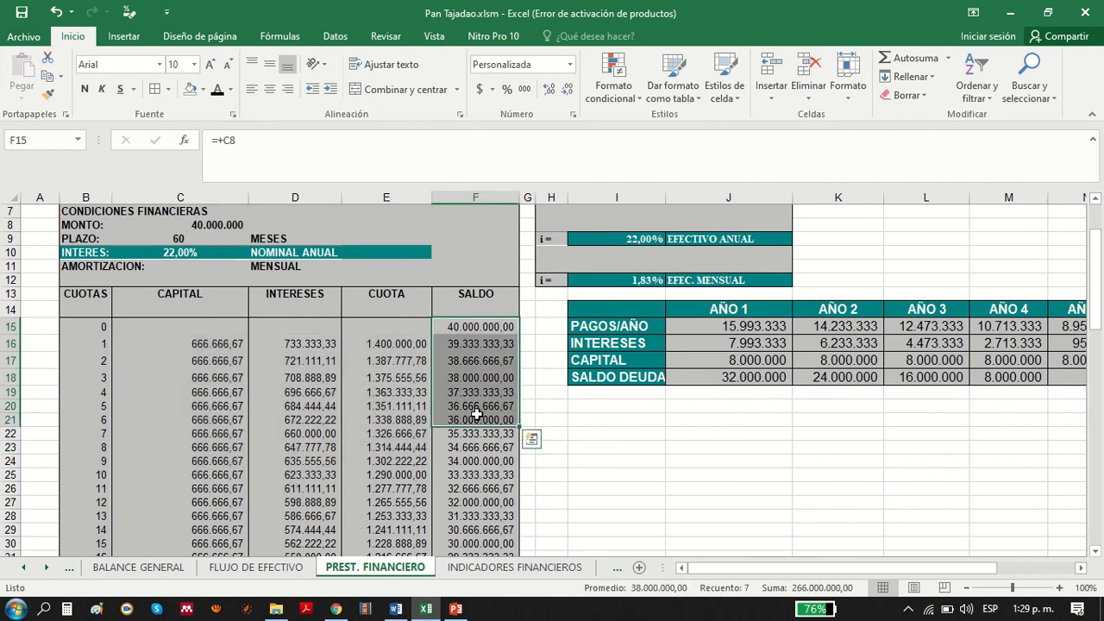
left_click_drag(865, 567, 940, 569)
- Check the project's TIR formula in I8 and the VPN formula in I14 on INDICADORES FINANCIEROS
left_click(522, 567)
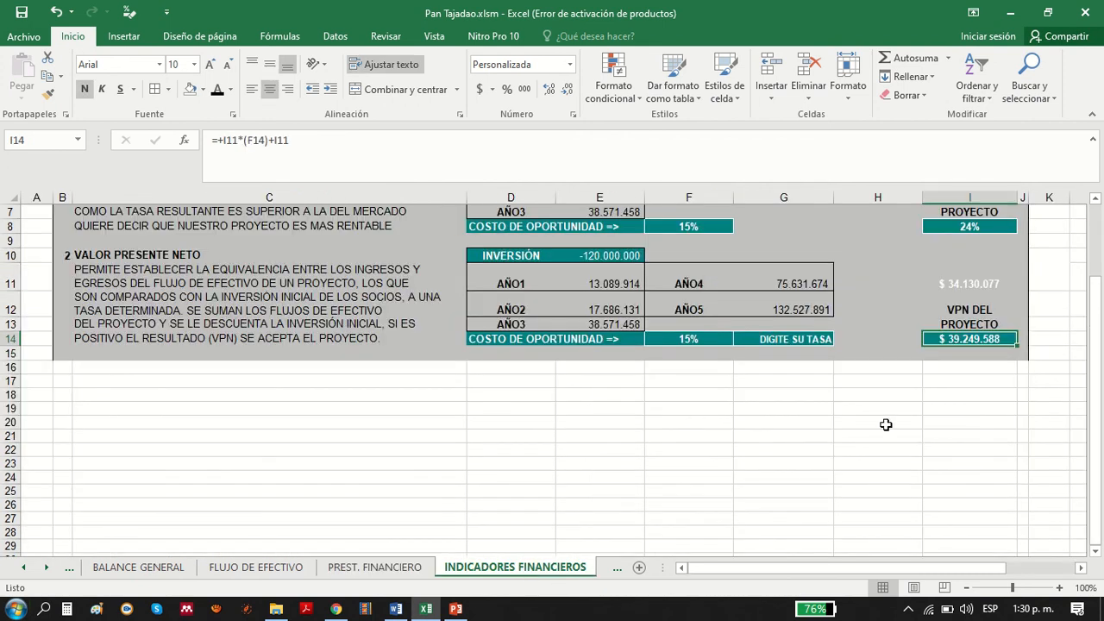
left_click(968, 225)
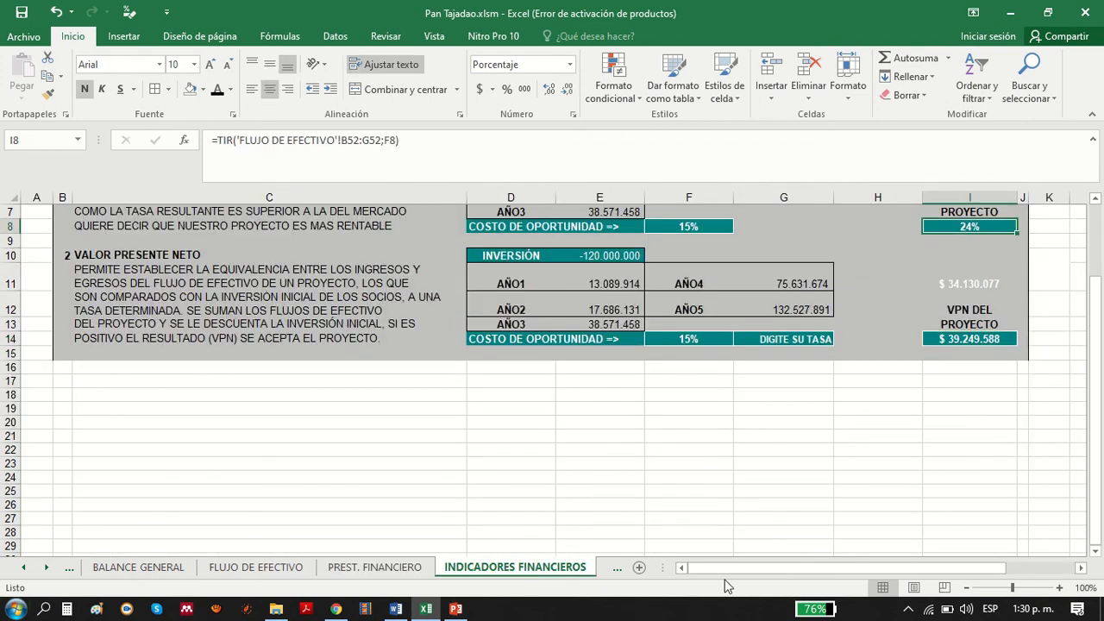
left_click(957, 338)
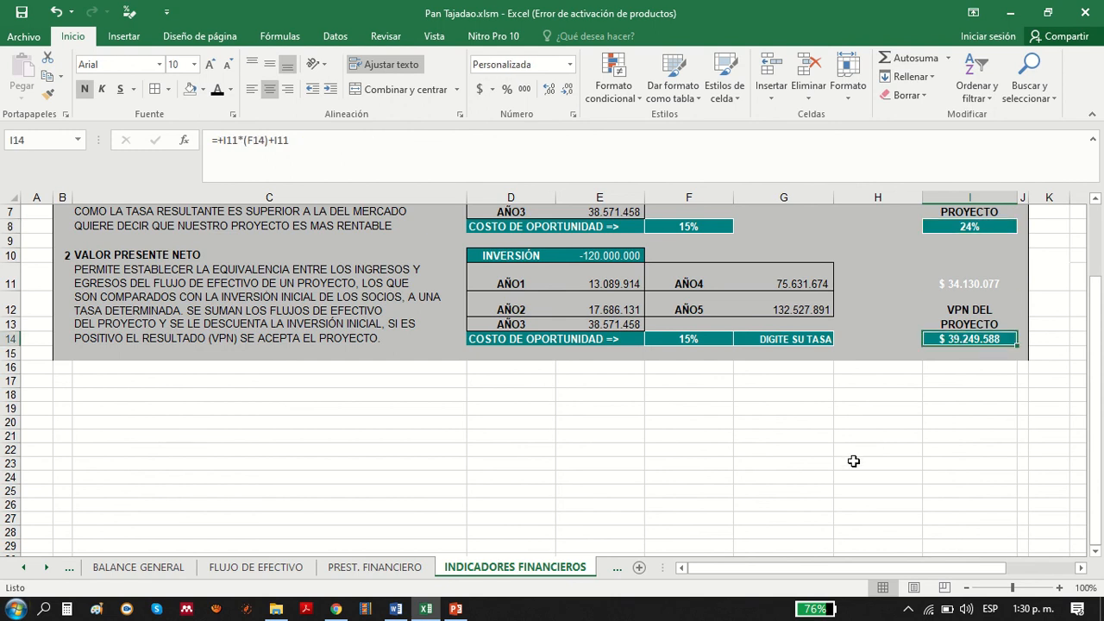
- Review the fixed costs, variable costs, total costs and sales on PUNTO DE EQUILIBRIO together with the break-even chart
left_click(614, 568)
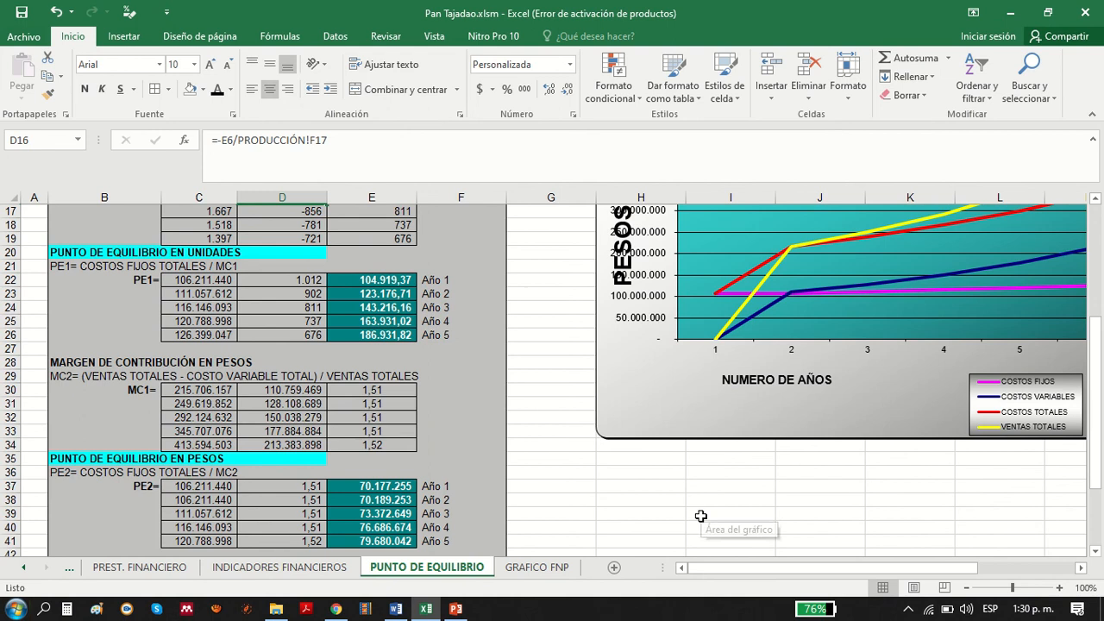
left_click(967, 589)
left_click(966, 589)
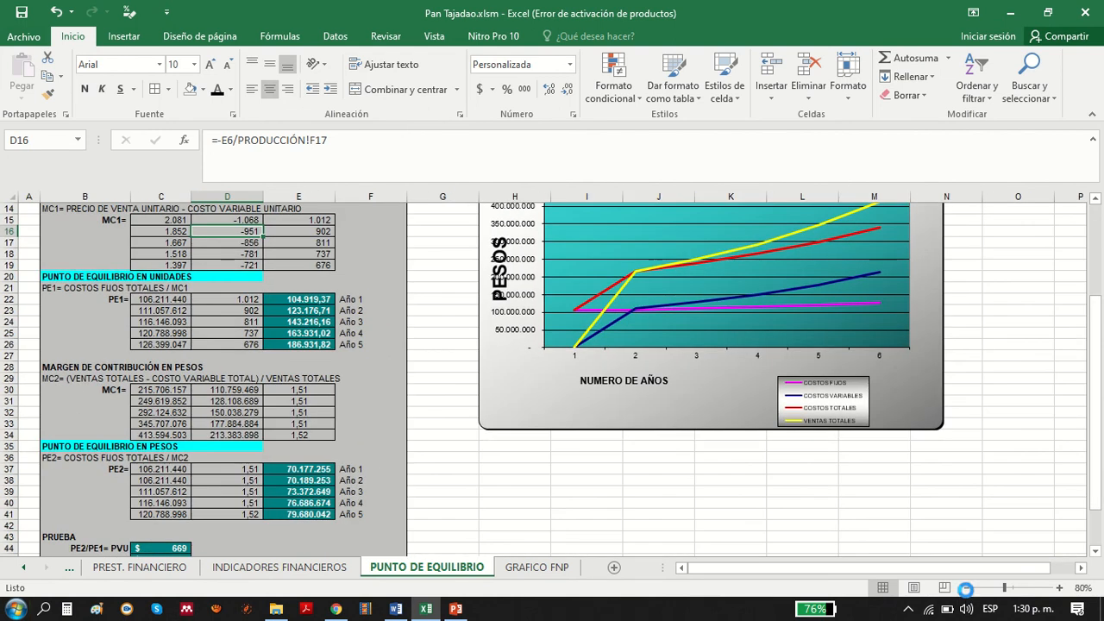
left_click_drag(1093, 483, 1093, 358)
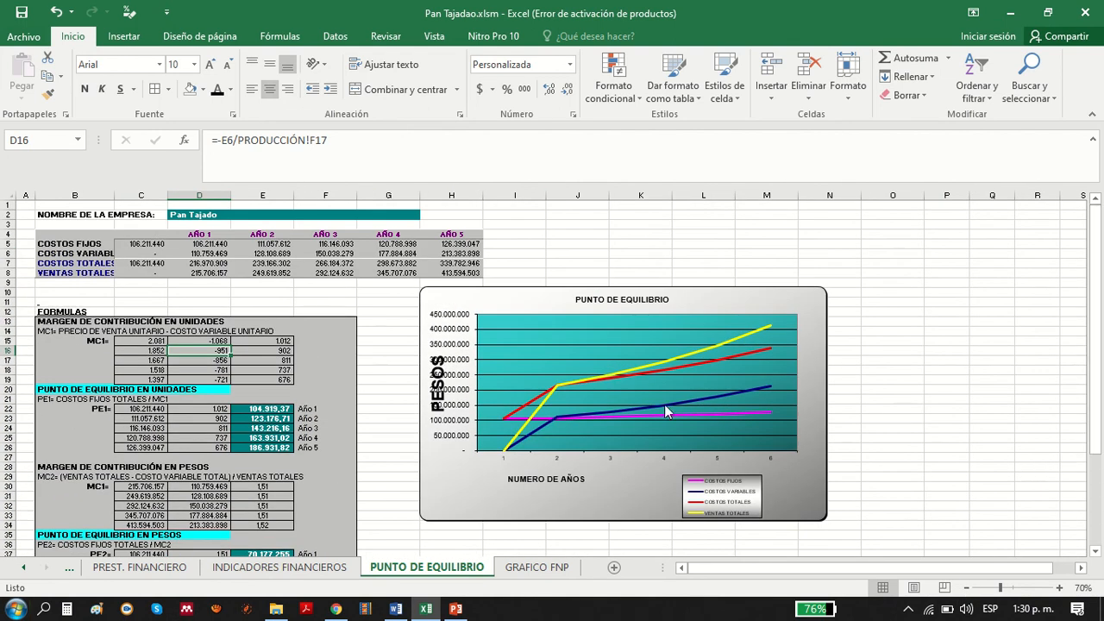
left_click(1059, 587)
left_click(1059, 587)
left_click(1058, 587)
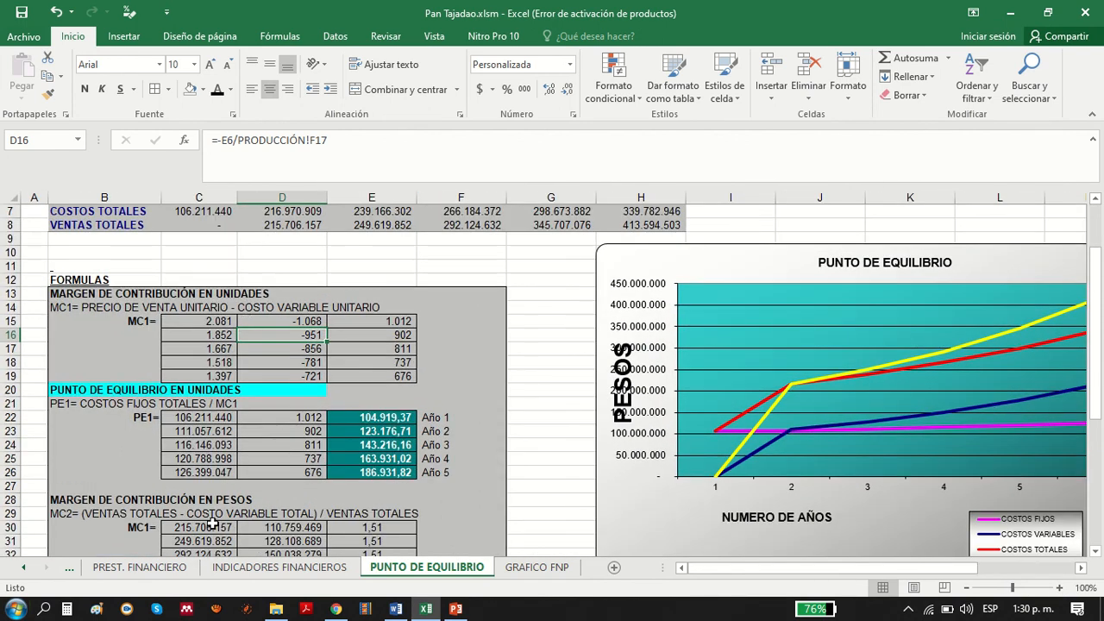
- Examine the contribution margins, the break-even points in units and pesos, and the PRUEBA section on PUNTO DE EQUILIBRIO
left_click_drag(1093, 340, 1078, 491)
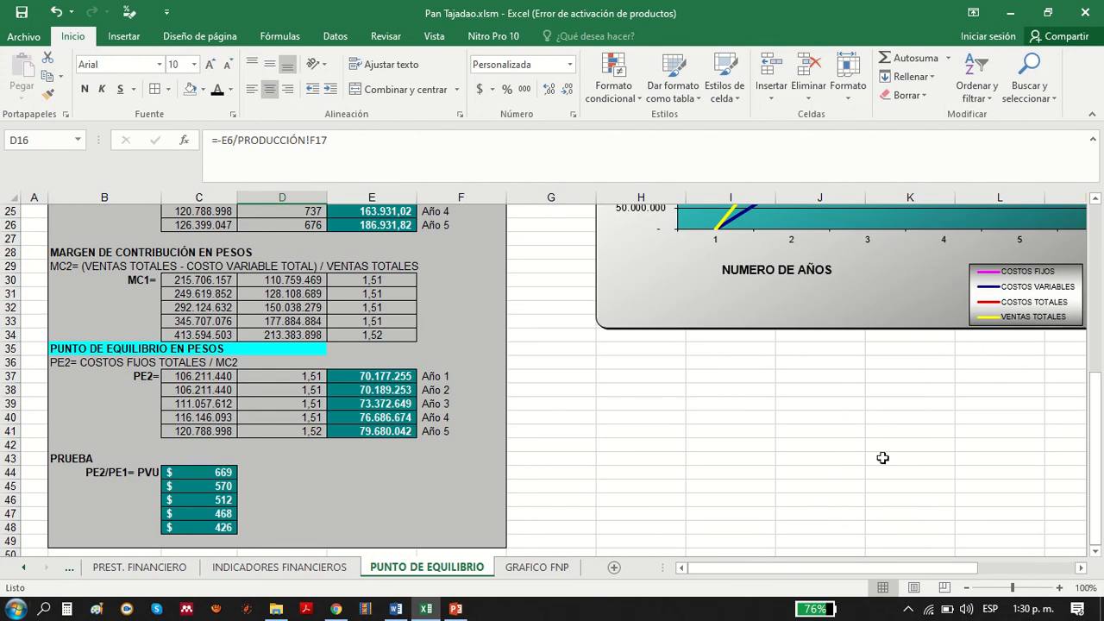
left_click_drag(1099, 445, 1100, 317)
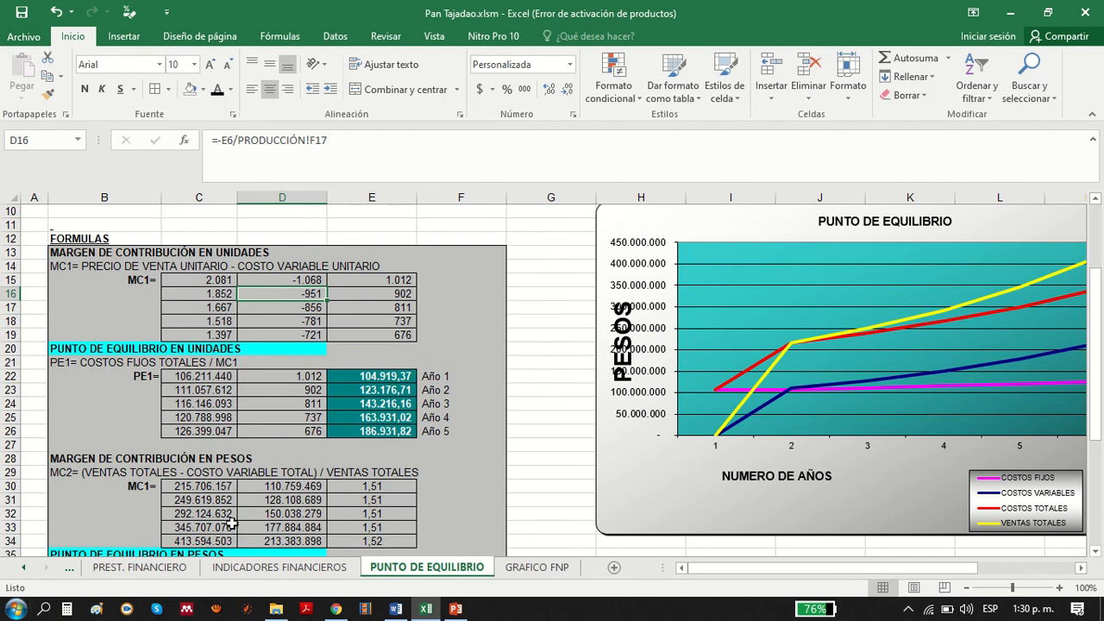
left_click_drag(1093, 424, 1093, 465)
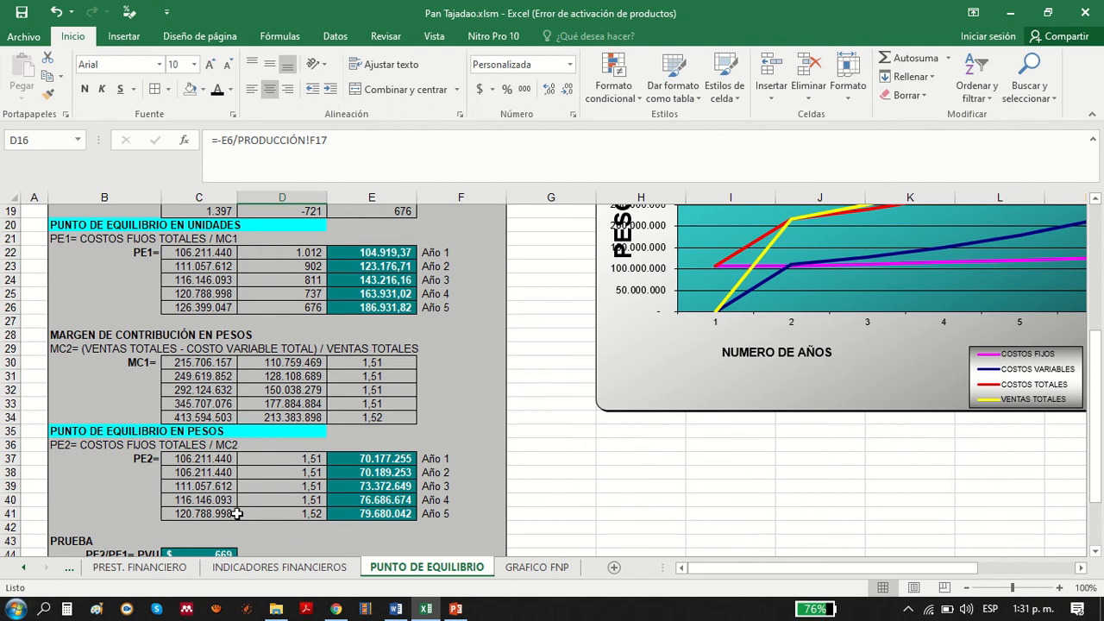
- Review the FLUJO NETO DEL PROYECTO chart on GRAFICO FNP, inspecting the bars from INSTALACIÓN to AÑO 5
left_click(533, 569)
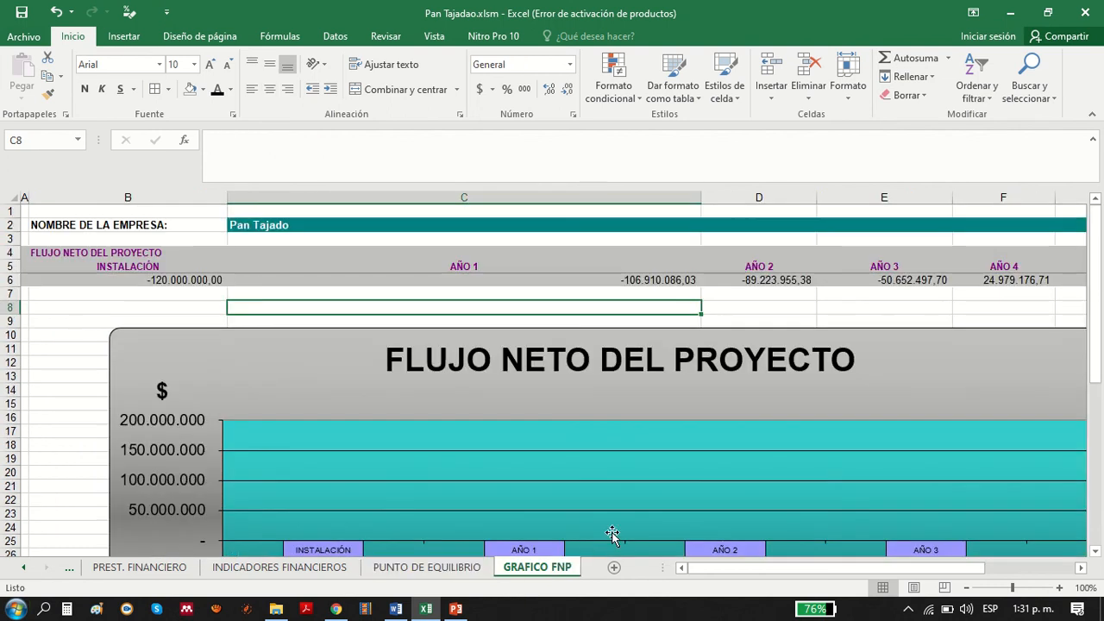
left_click(967, 587)
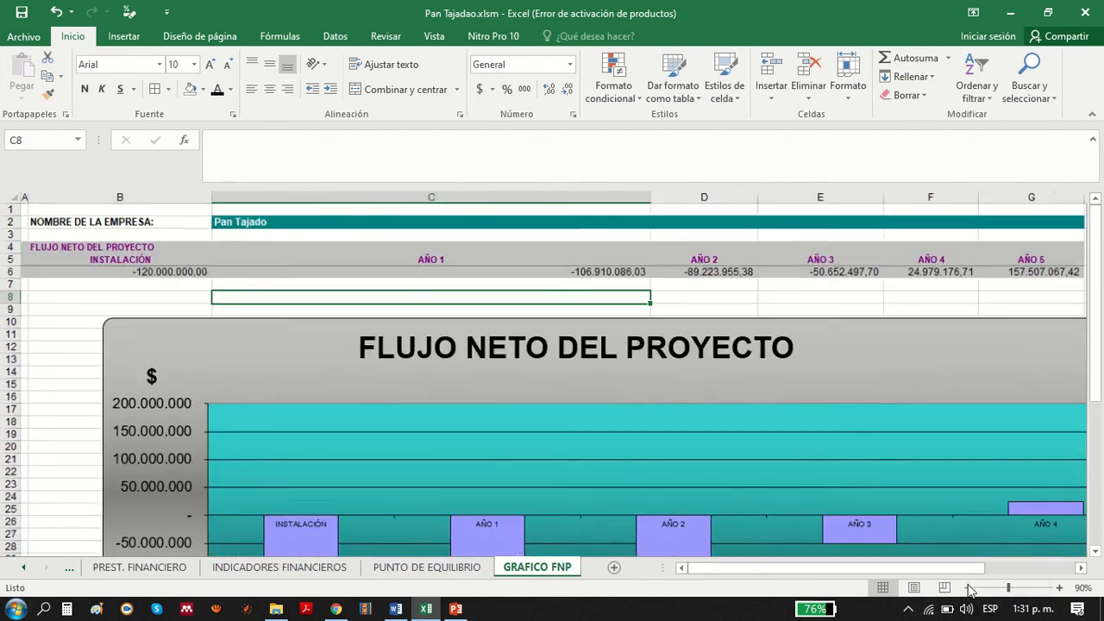
left_click(967, 588)
left_click(966, 587)
left_click(966, 588)
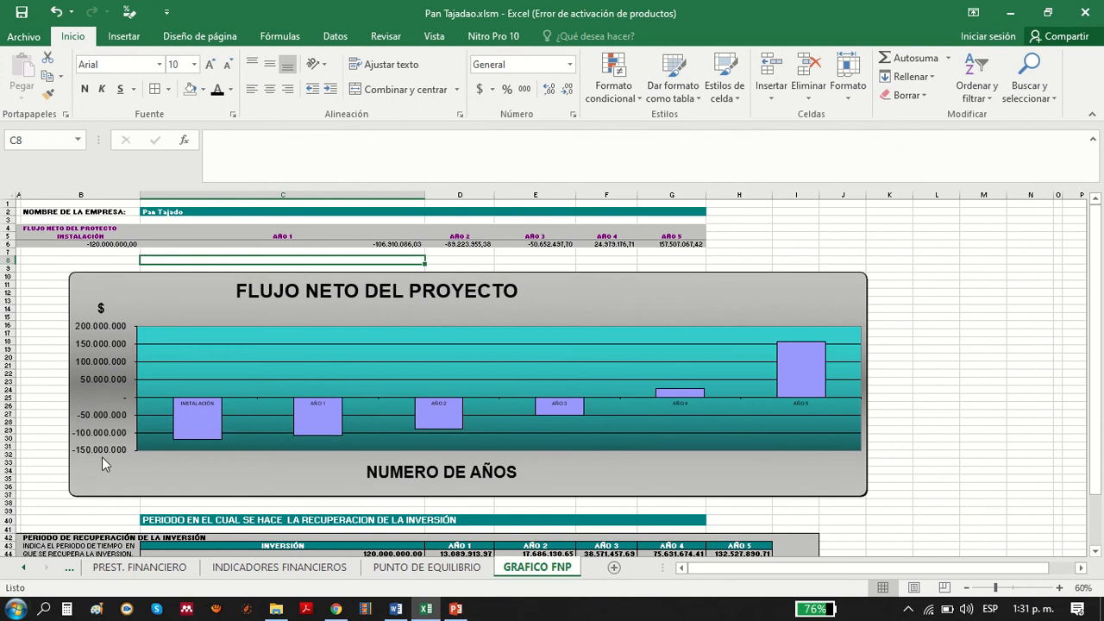
mouse_move(185, 412)
mouse_move(321, 423)
mouse_move(755, 388)
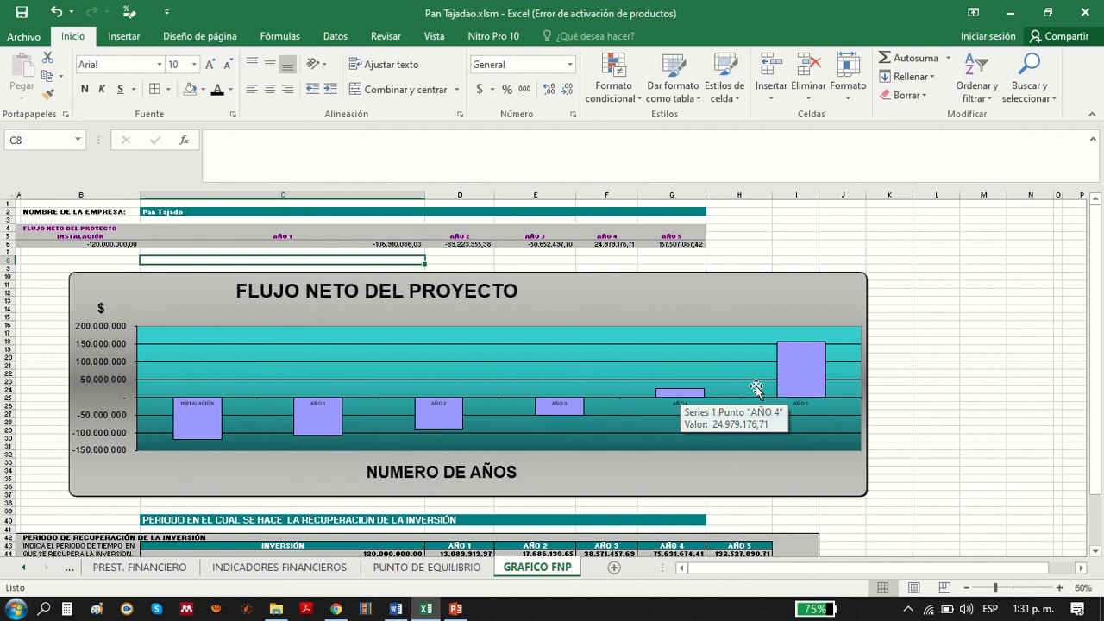
- Examine the investment recovery period table below the net flow chart, including PRI in years, months and days, and return to the chart
left_click_drag(1094, 407, 1093, 424)
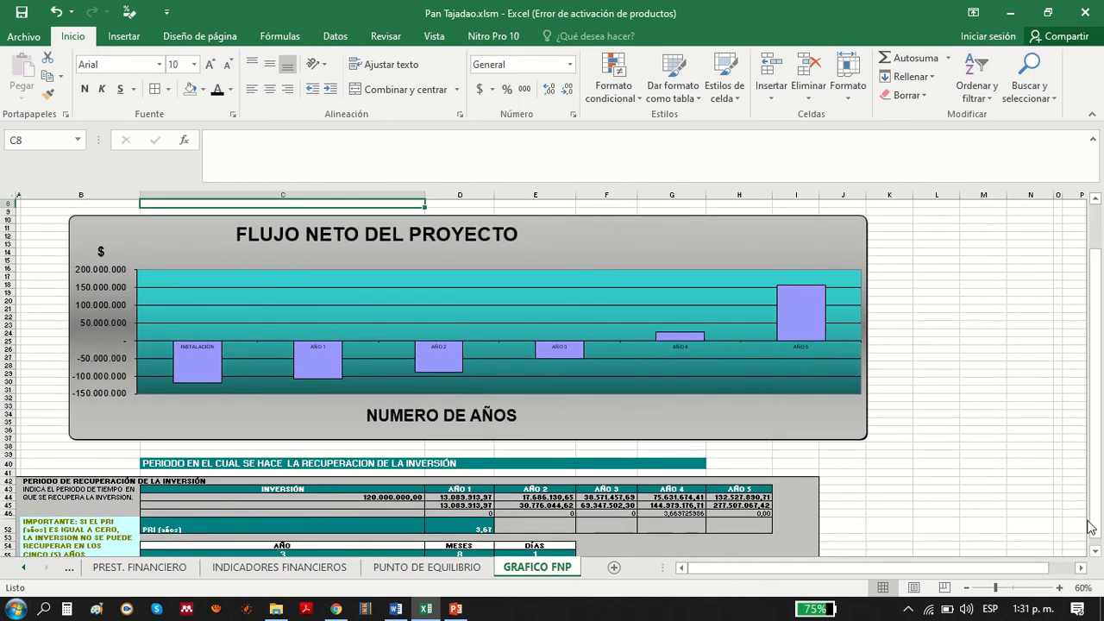
left_click(1059, 587)
left_click(1059, 587)
left_click(1059, 588)
left_click(1059, 587)
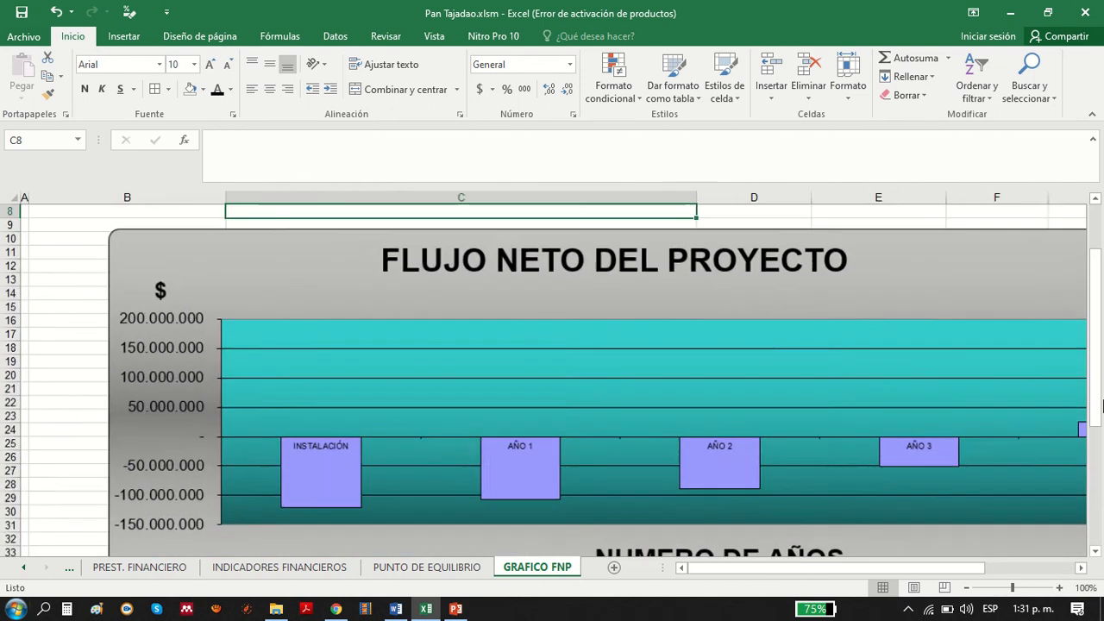
left_click(967, 587)
left_click(966, 587)
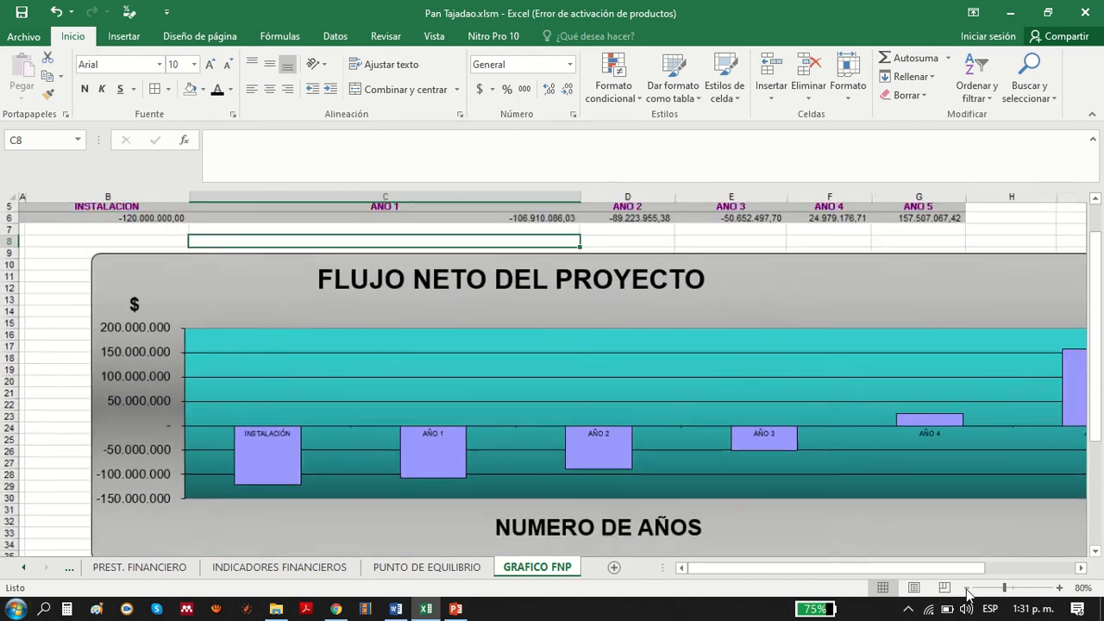
left_click_drag(1093, 336, 1077, 492)
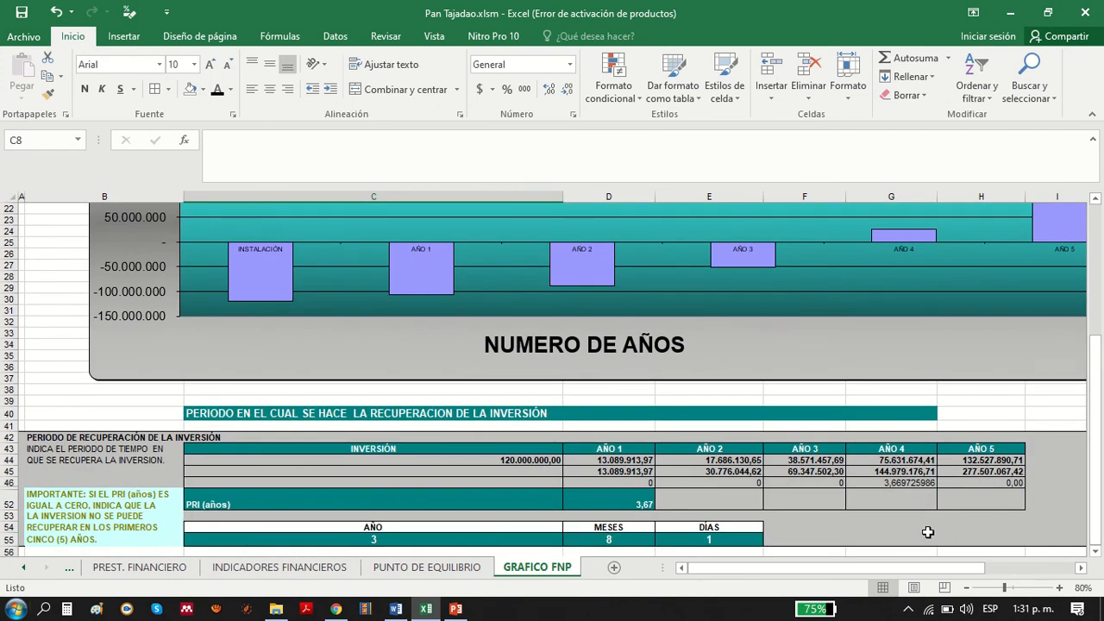
left_click_drag(1101, 460, 1097, 543)
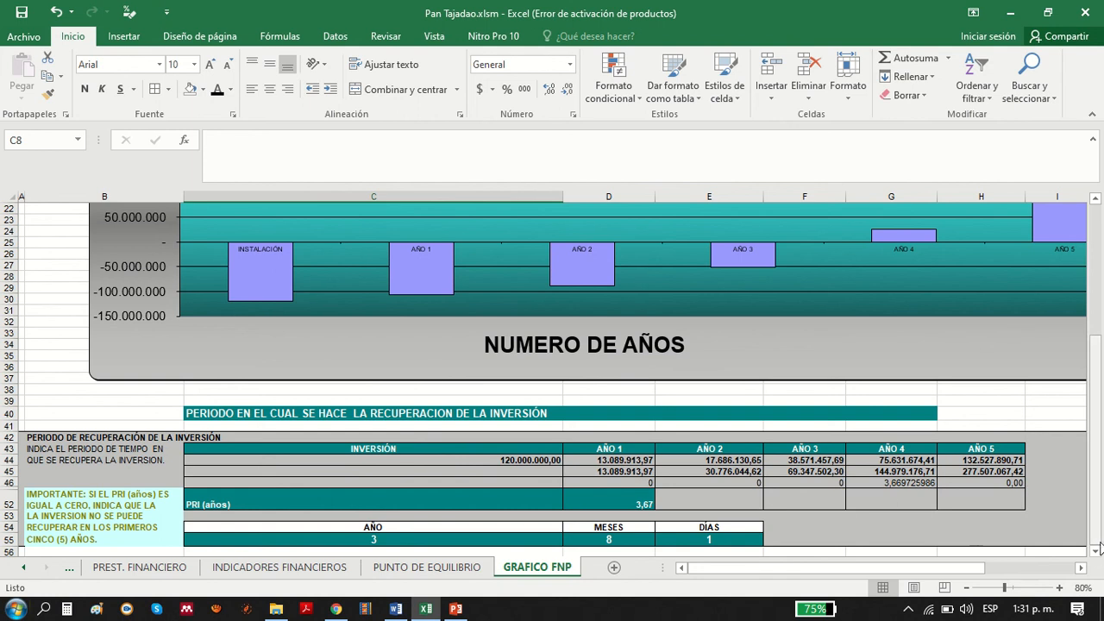
left_click(1098, 550)
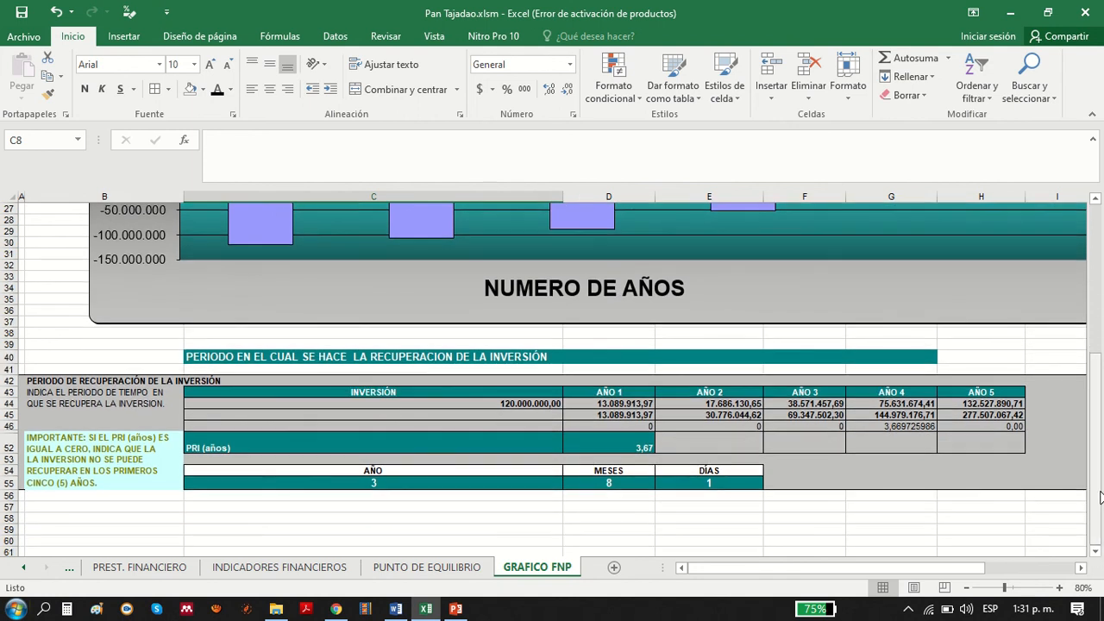
left_click_drag(1101, 499, 1093, 370)
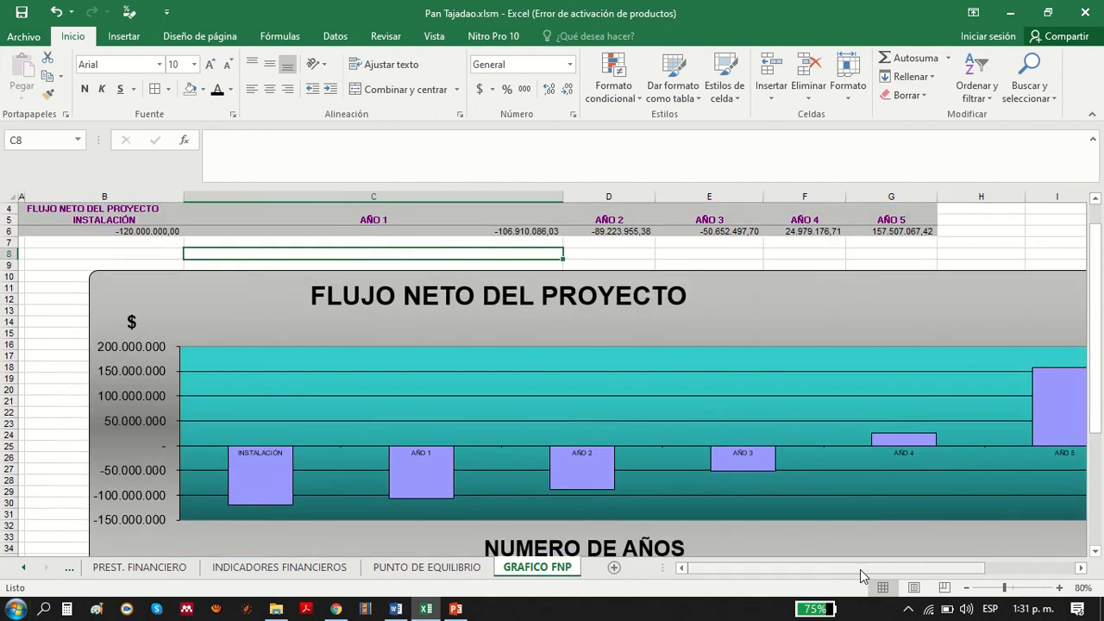
mouse_move(860, 570)
left_mouse_down()
mouse_move(955, 577)
mouse_move(853, 565)
left_mouse_up()
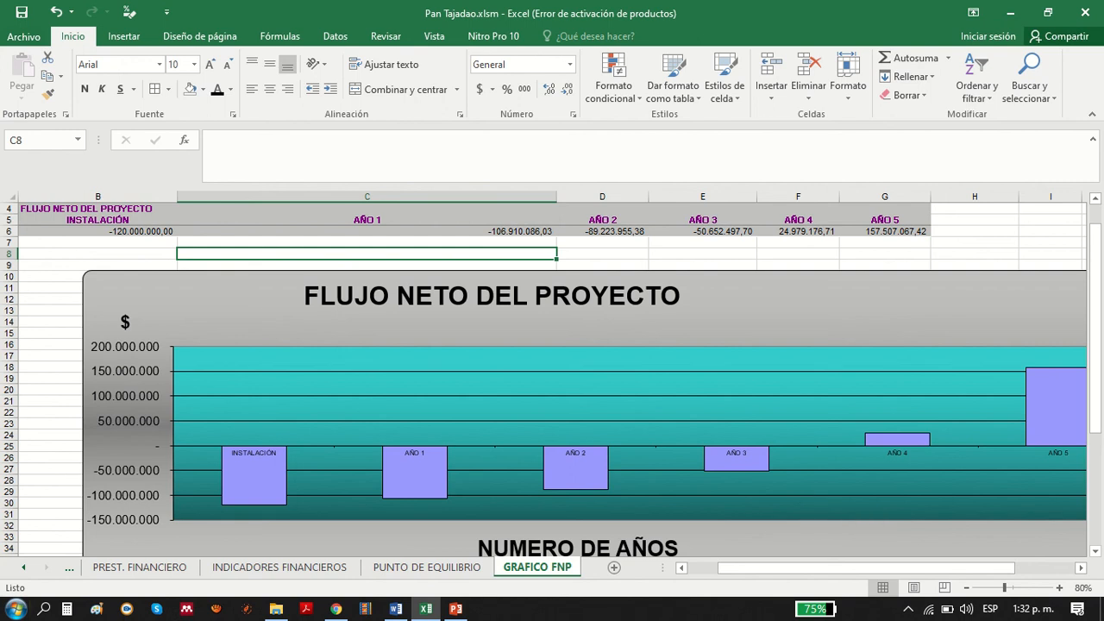
- Return to the DATOS GENERALES sheet to end the workbook review
left_click(24, 567)
left_click(24, 567)
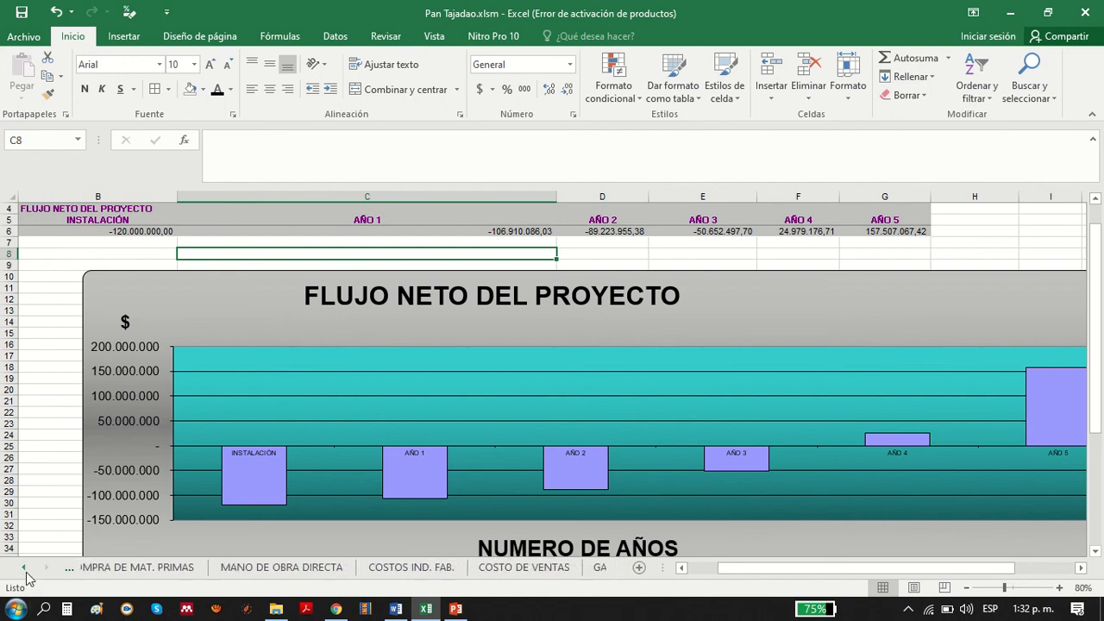
left_click(182, 568)
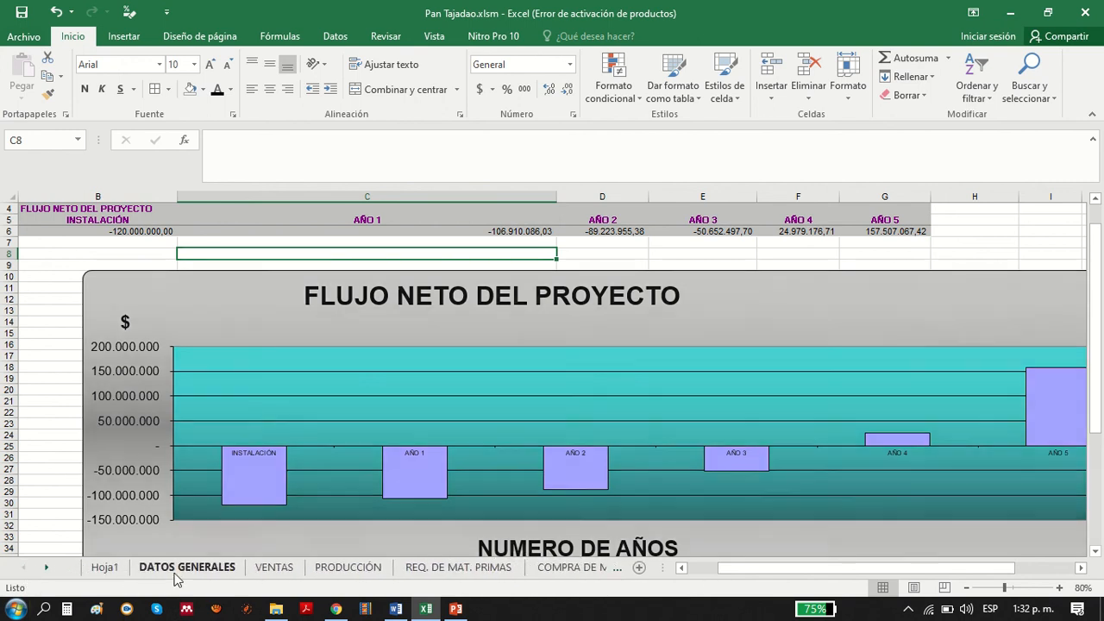
mouse_move(487, 11)
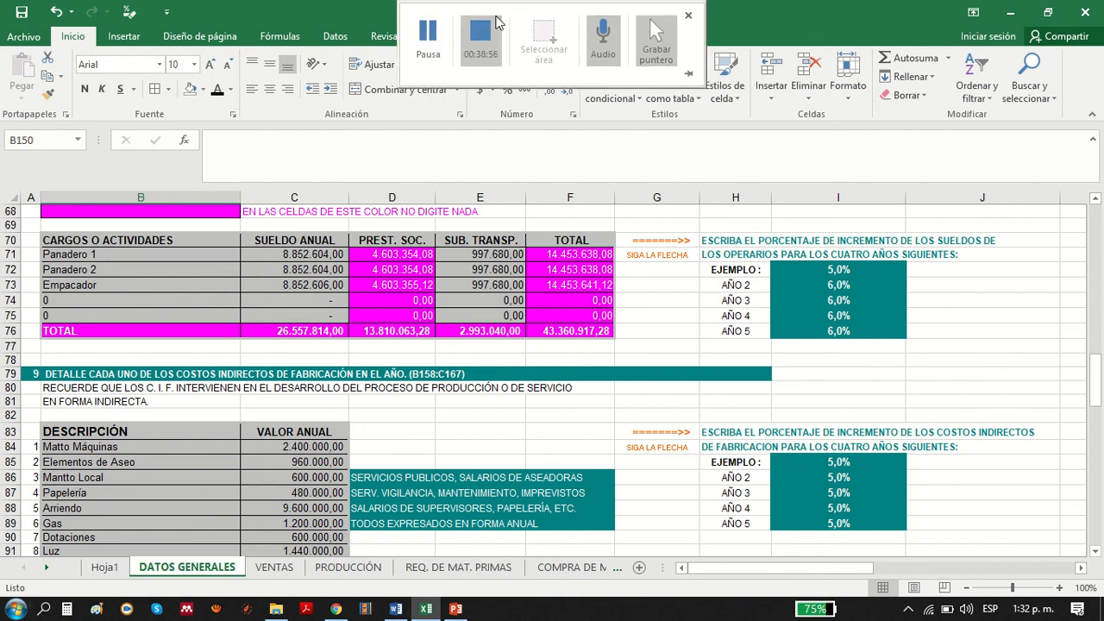